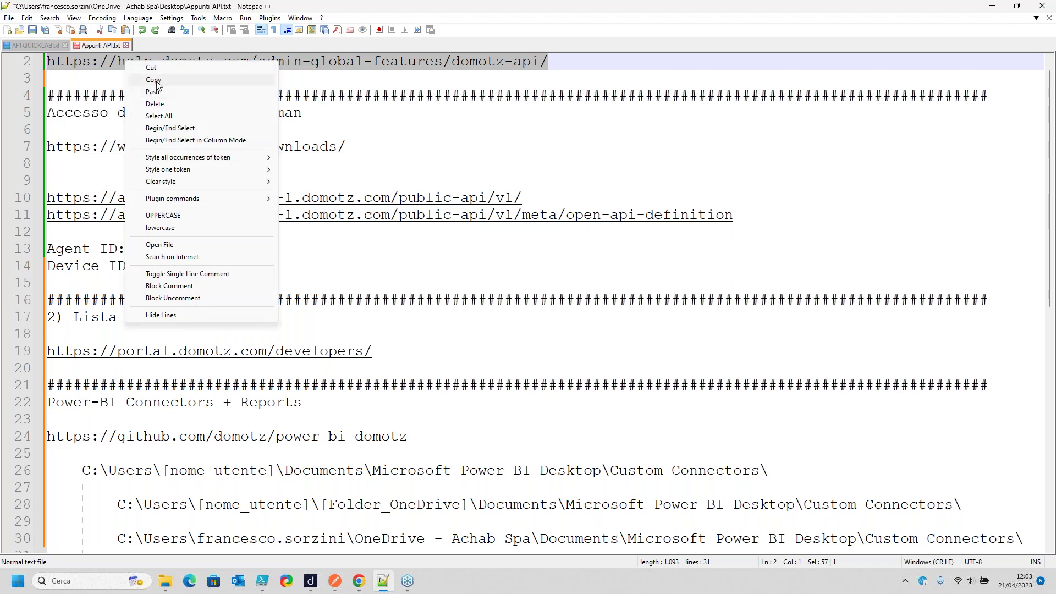
Copy the domotz-api help link from the notes, open it in a new Chrome tab and skim the article to its table of contents
{"action": "left_click", "coordinate": [154, 80]}
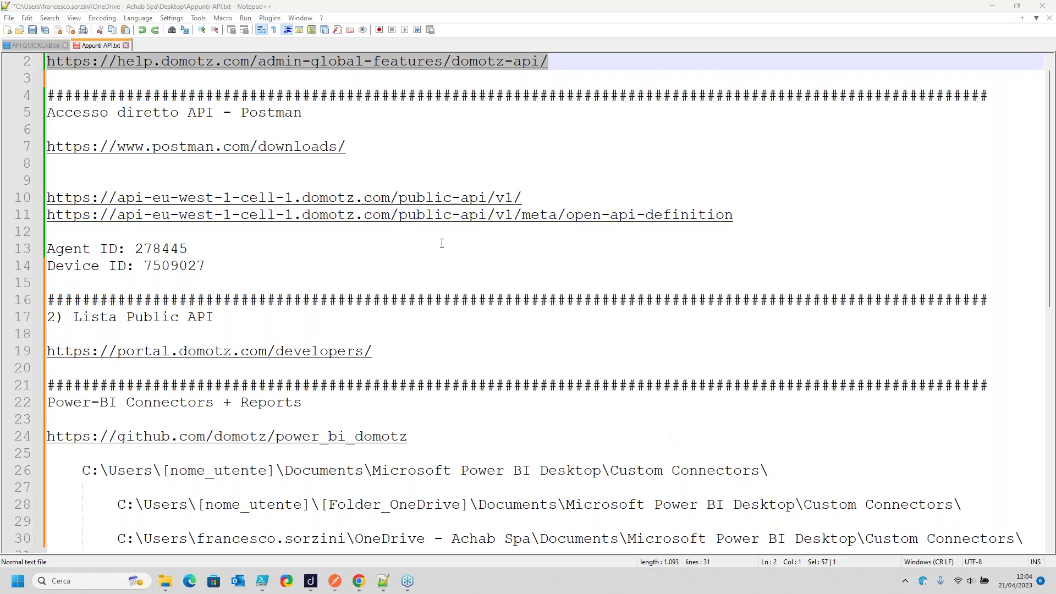
{"action": "left_click", "coordinate": [989, 7]}
{"action": "left_click", "coordinate": [359, 580]}
{"action": "left_click", "coordinate": [543, 10]}
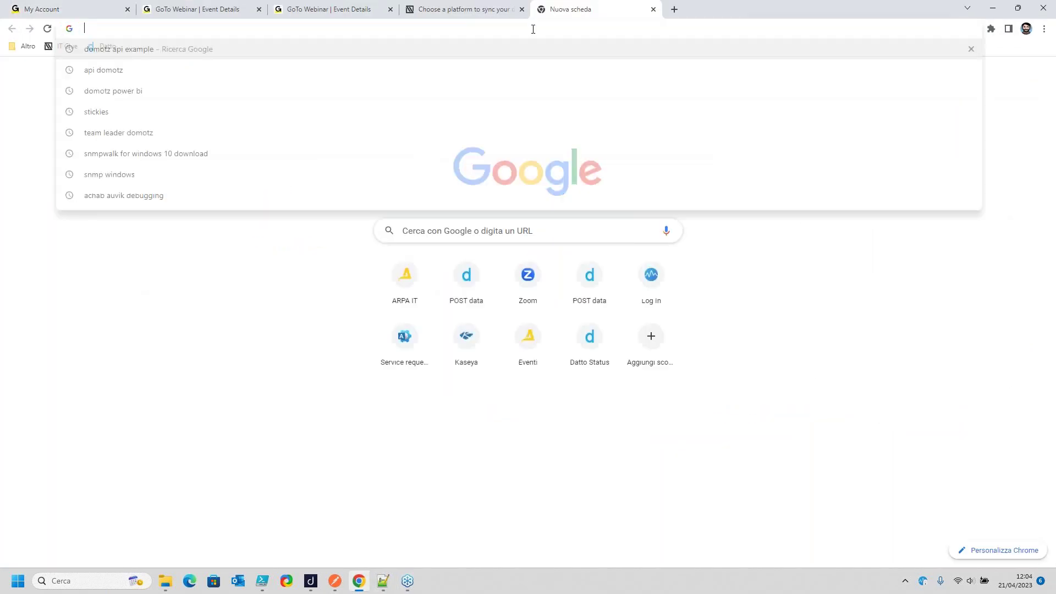
{"action": "left_click", "coordinate": [532, 28]}
{"action": "key", "text": "ctrl+v"}
{"action": "key", "text": "Return"}
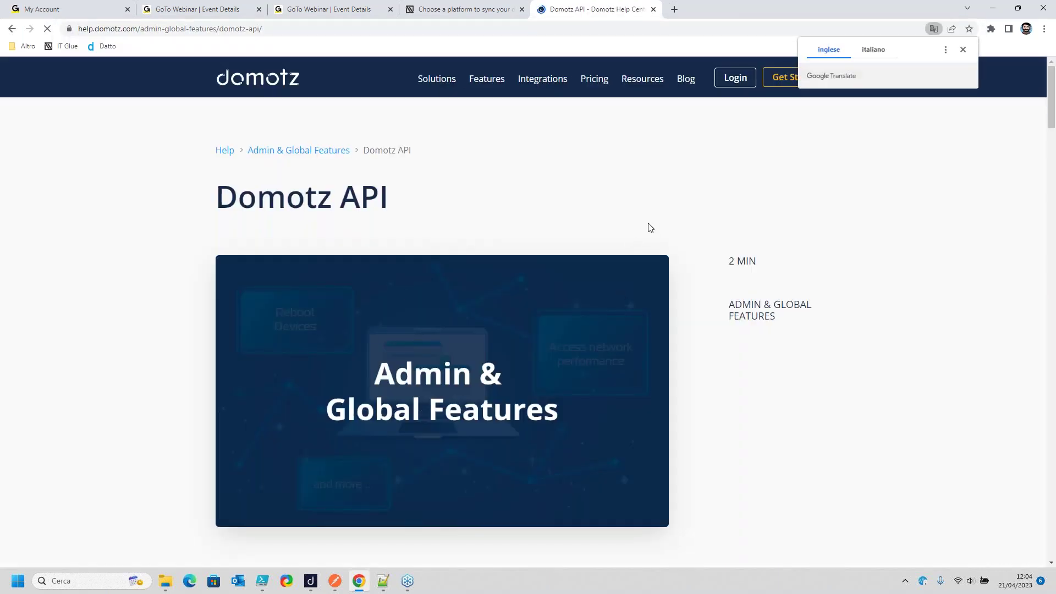
{"action": "scroll", "coordinate": [648, 226], "scroll_direction": "down", "scroll_amount": 2}
{"action": "scroll", "coordinate": [720, 240], "scroll_direction": "down", "scroll_amount": 1}
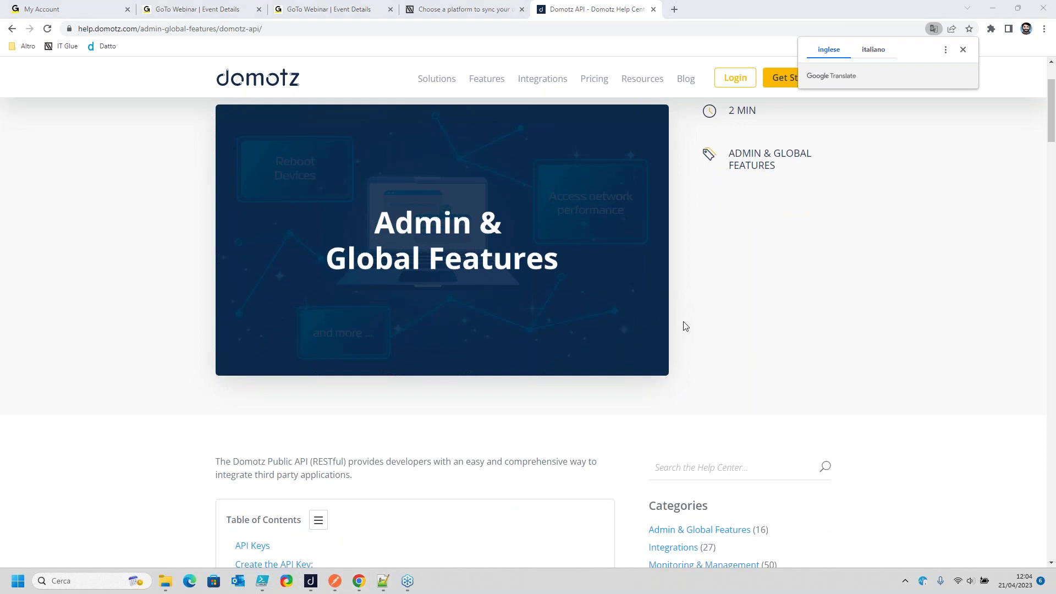
{"action": "scroll", "coordinate": [684, 331], "scroll_direction": "down", "scroll_amount": 1}
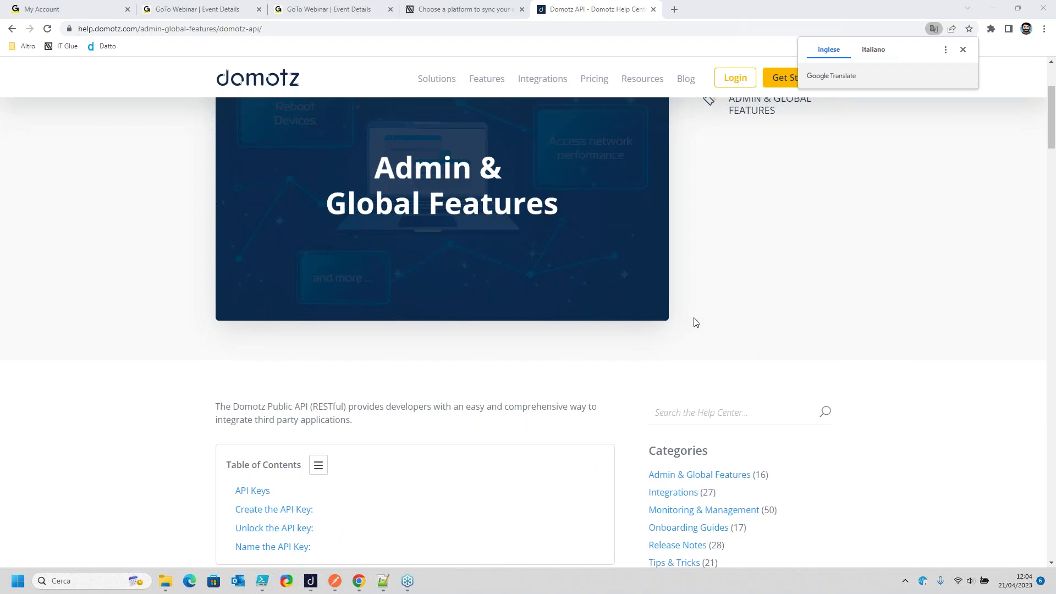
{"action": "scroll", "coordinate": [700, 311], "scroll_direction": "down", "scroll_amount": 1}
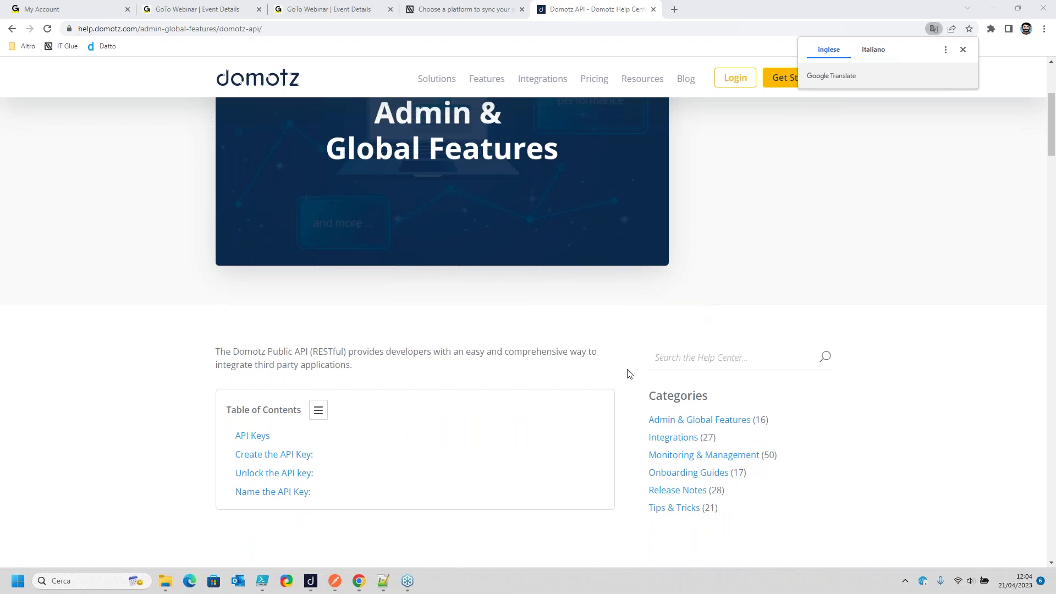
{"action": "scroll", "coordinate": [625, 375], "scroll_direction": "up", "scroll_amount": 5}
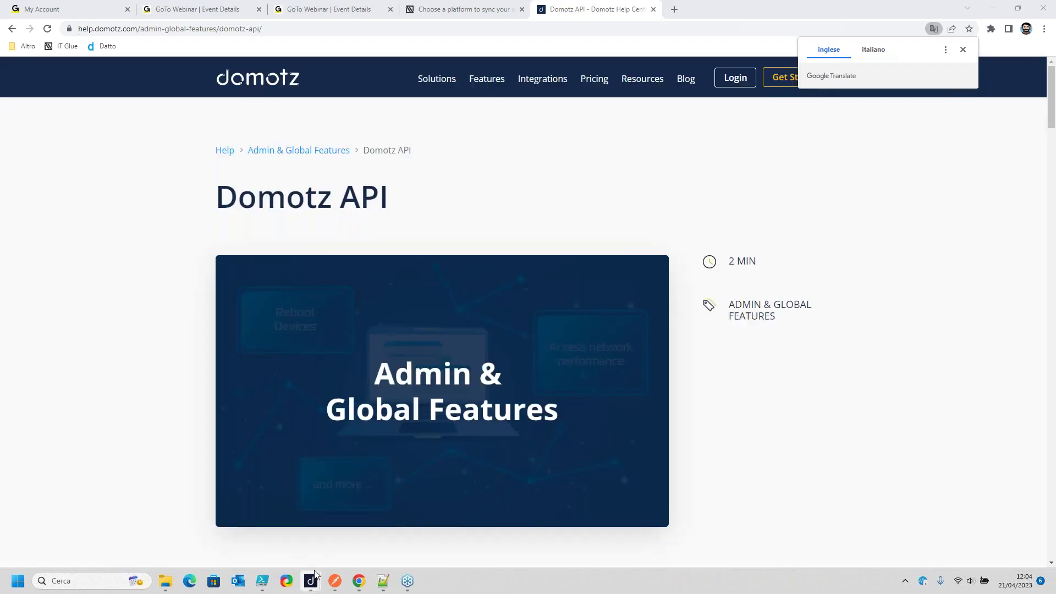
Switch to the Domotz Pro Desktop App and show its Account page
{"action": "mouse_move", "coordinate": [312, 581]}
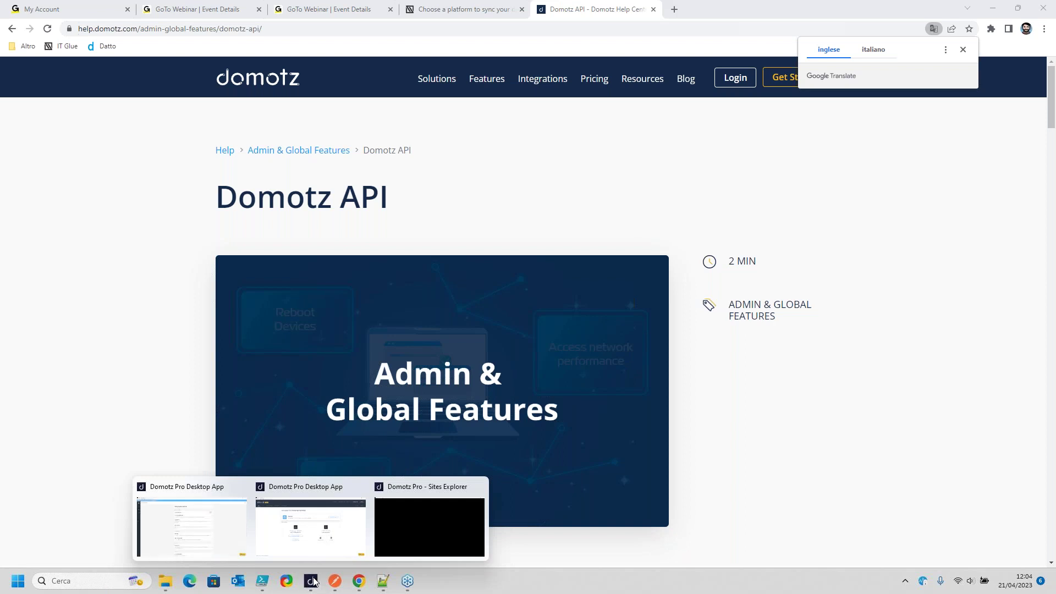
{"action": "mouse_move", "coordinate": [306, 533]}
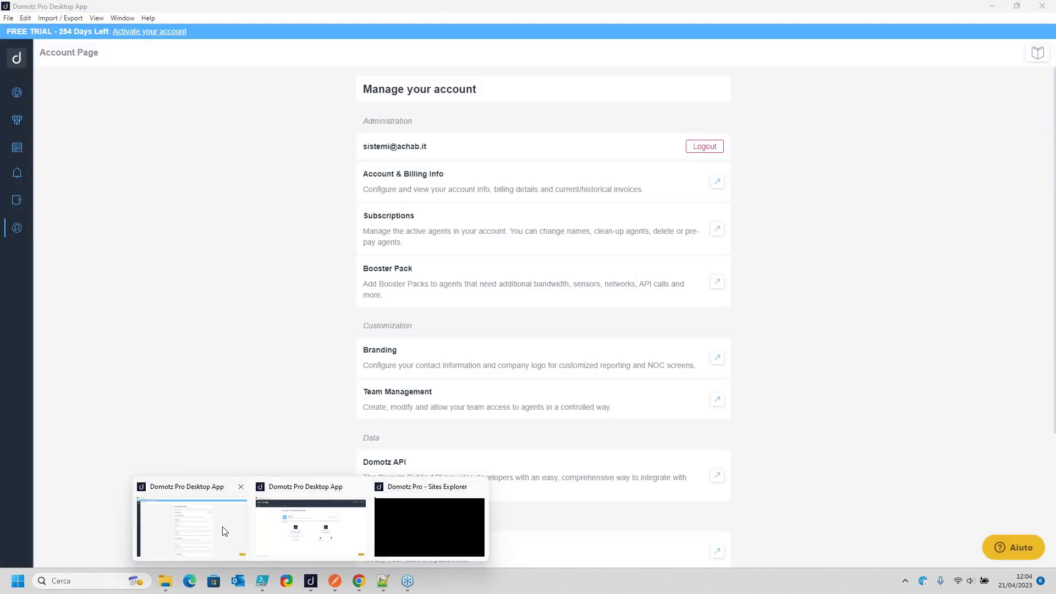
{"action": "left_click", "coordinate": [231, 530]}
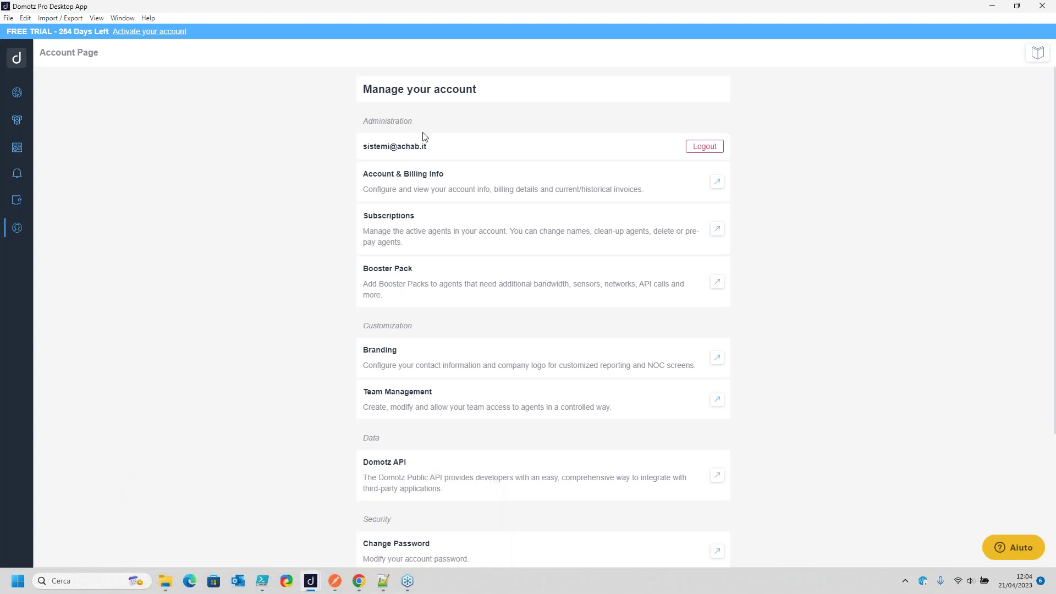
{"action": "left_click_drag", "start_coordinate": [432, 146], "coordinate": [357, 146]}
{"action": "left_click", "coordinate": [22, 233]}
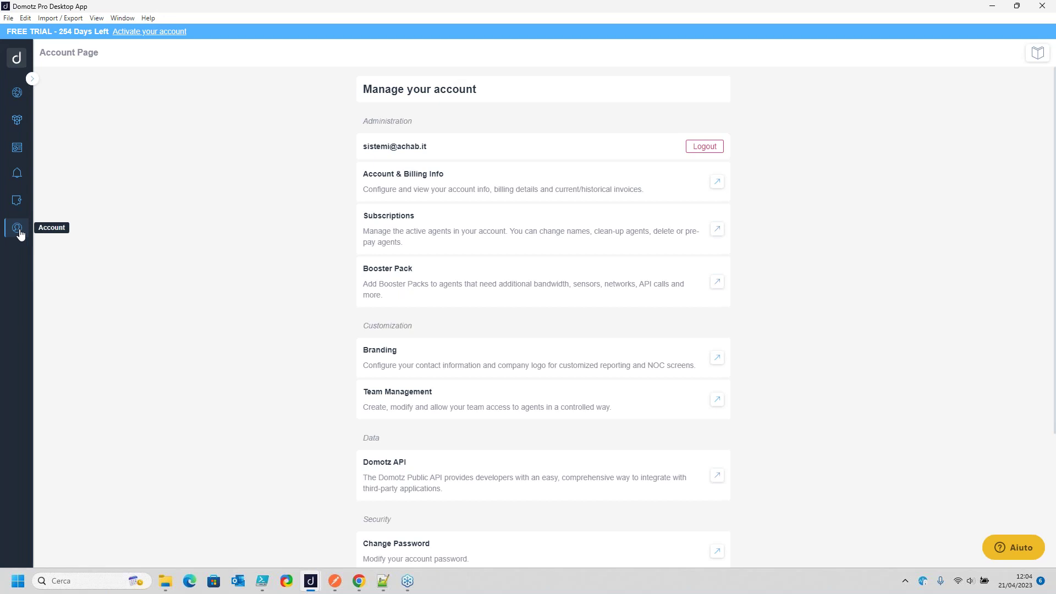
Open the Domotz API settings from the account page in a maximized window, postponing the payment method request
{"action": "scroll", "coordinate": [439, 333], "scroll_direction": "down", "scroll_amount": 1}
{"action": "left_click_drag", "start_coordinate": [373, 406], "coordinate": [420, 414]}
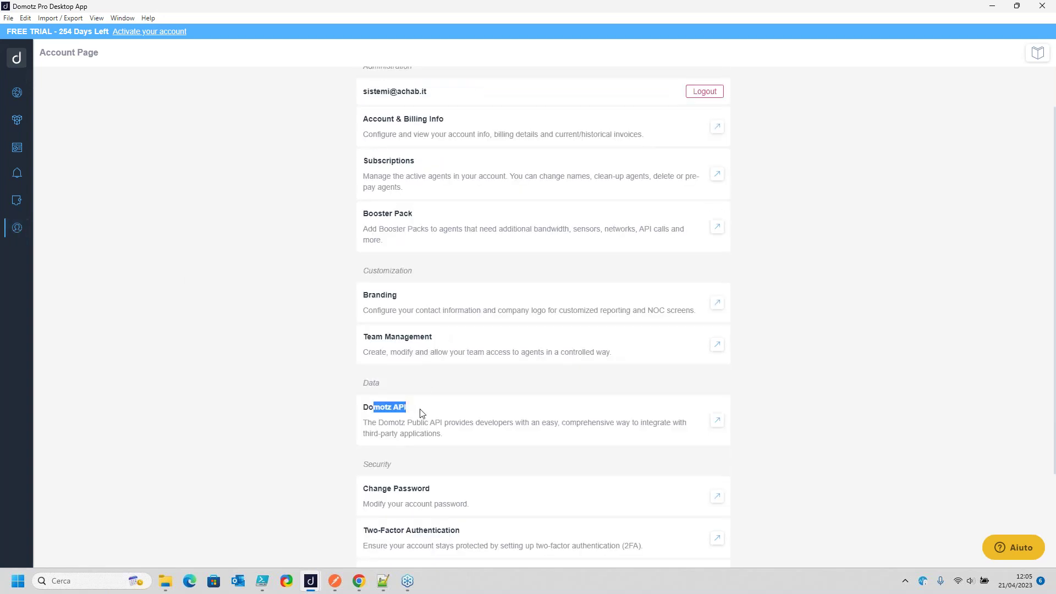
{"action": "left_click", "coordinate": [717, 423]}
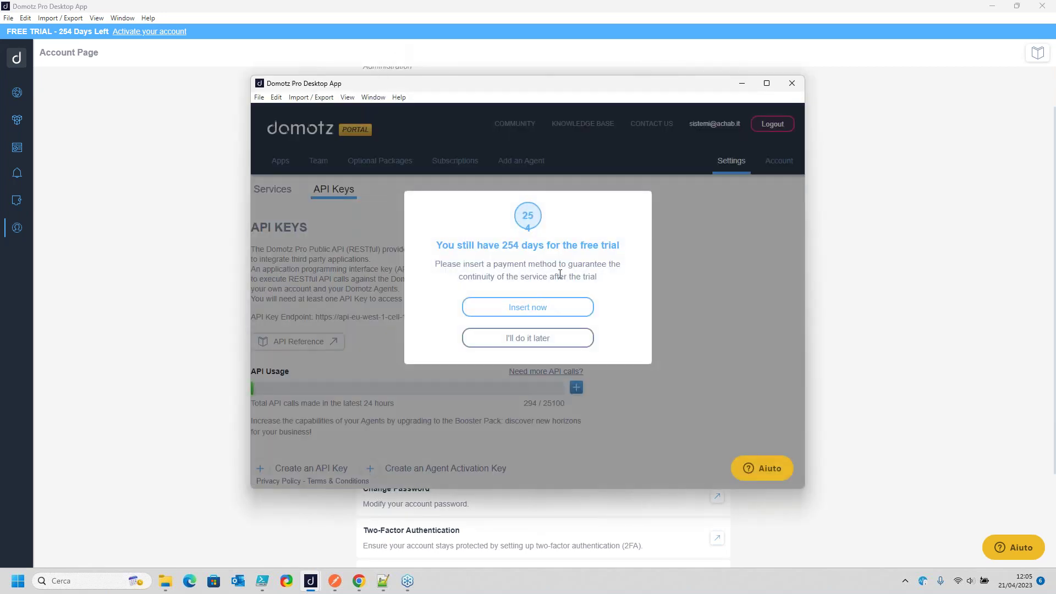
{"action": "left_click", "coordinate": [533, 339]}
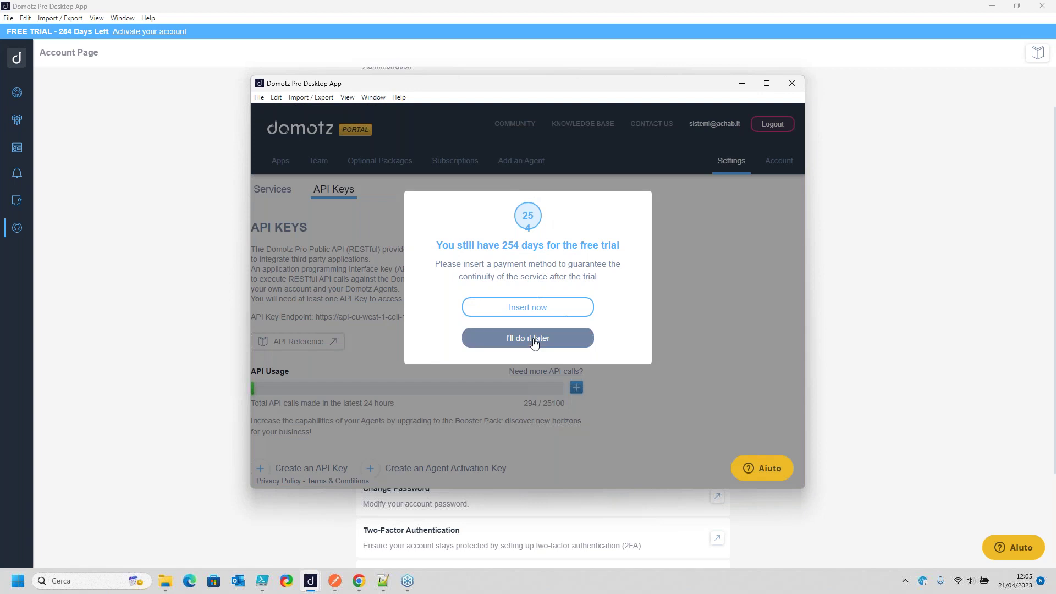
{"action": "left_click", "coordinate": [768, 84]}
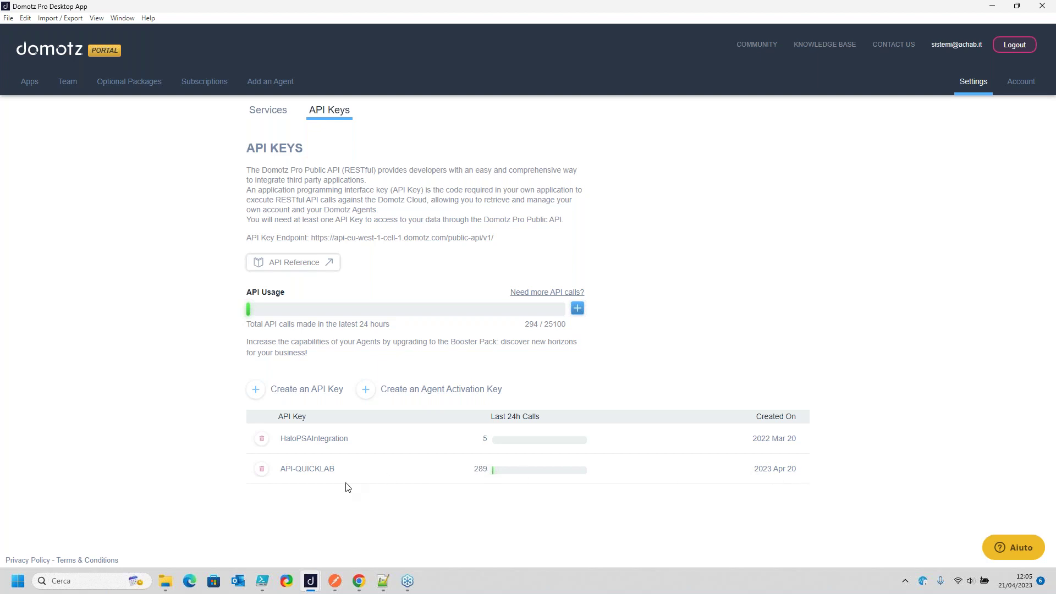
Start creating a new API key and unlock API key management with the account password
{"action": "left_click_drag", "start_coordinate": [286, 468], "coordinate": [333, 471]}
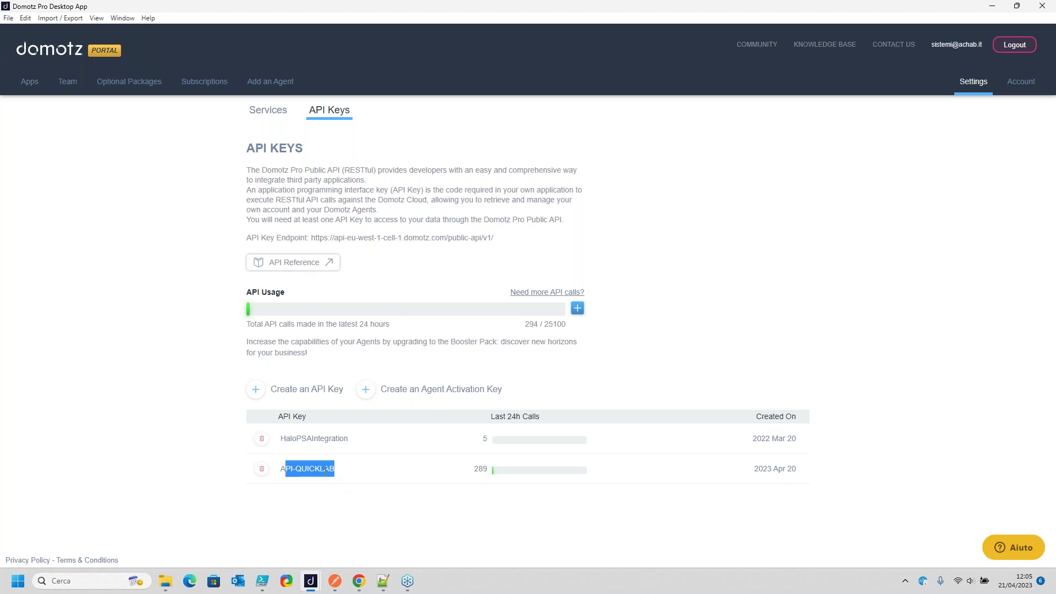
{"action": "left_click", "coordinate": [319, 471]}
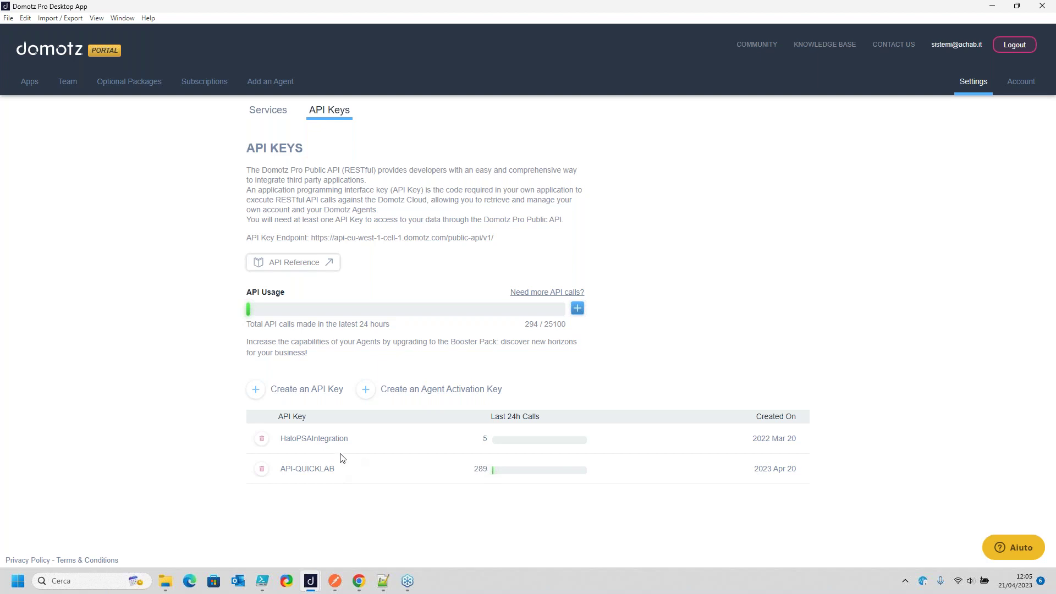
{"action": "left_click", "coordinate": [284, 396]}
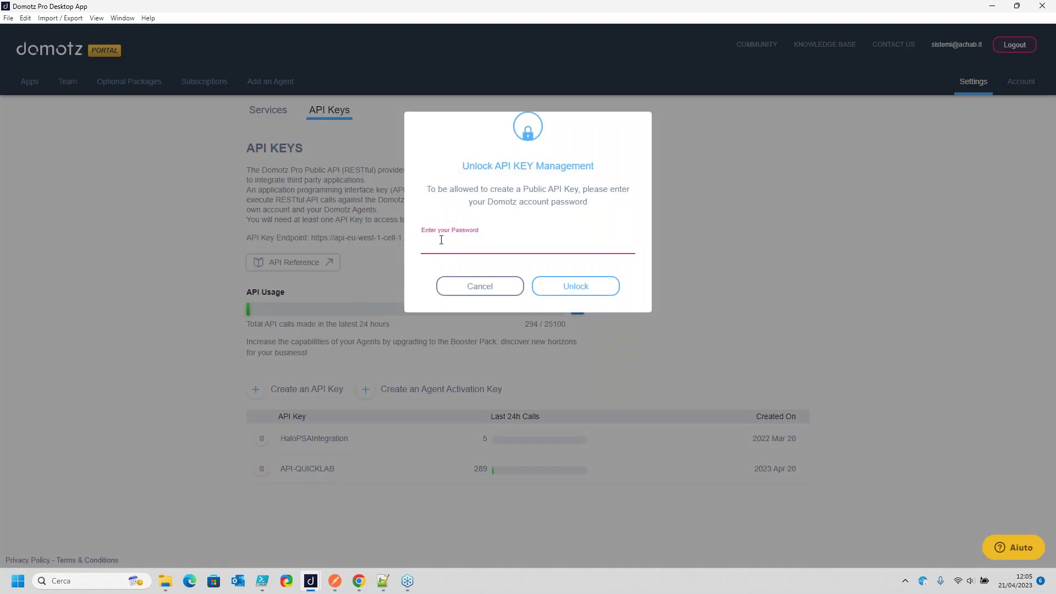
{"action": "type", "text": "•••••••••••"}
{"action": "left_click_drag", "start_coordinate": [466, 242], "coordinate": [401, 241]}
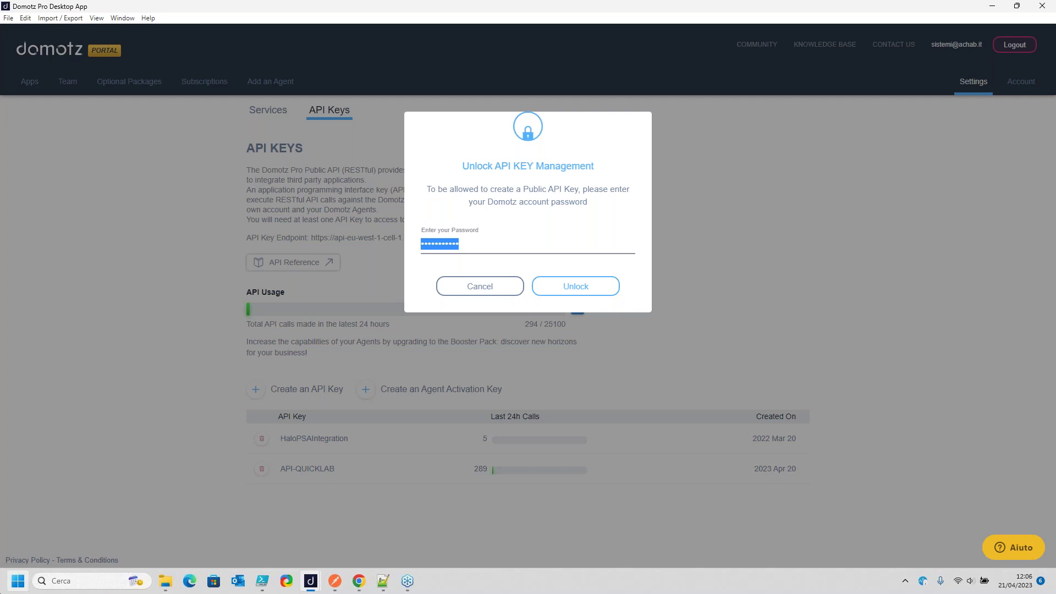
{"action": "left_click", "coordinate": [467, 254]}
{"action": "key", "text": "ctrl+a"}
{"action": "type", "text": "••"}
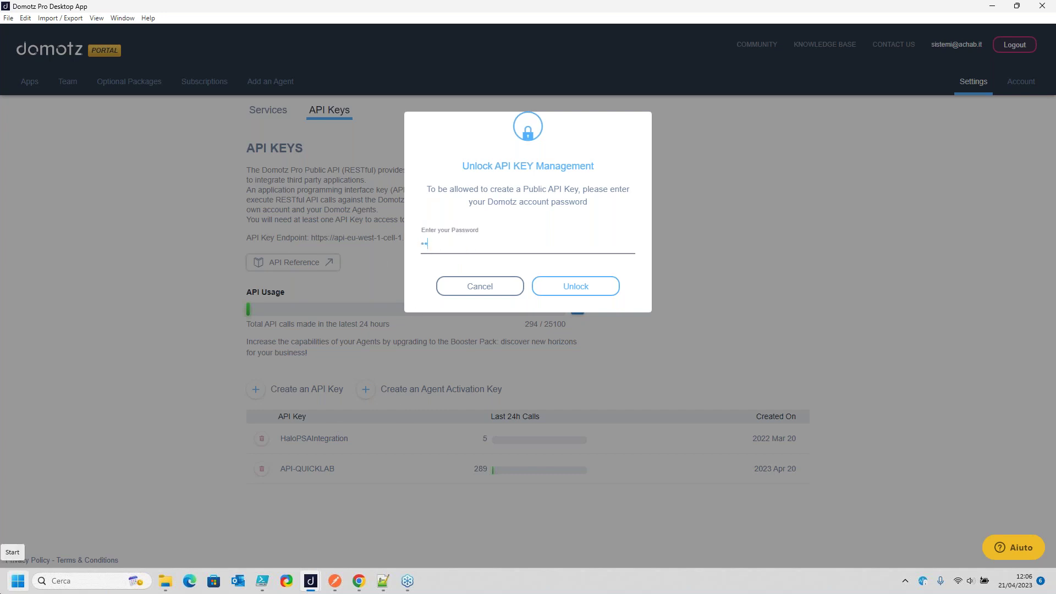
{"action": "type", "text": "••••••••••••"}
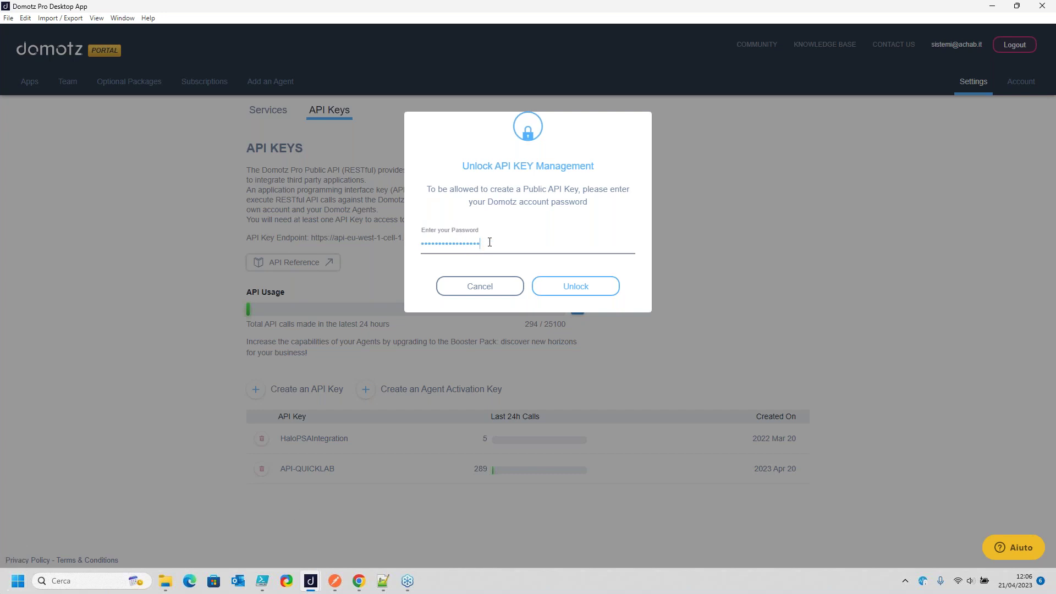
{"action": "left_click", "coordinate": [567, 286]}
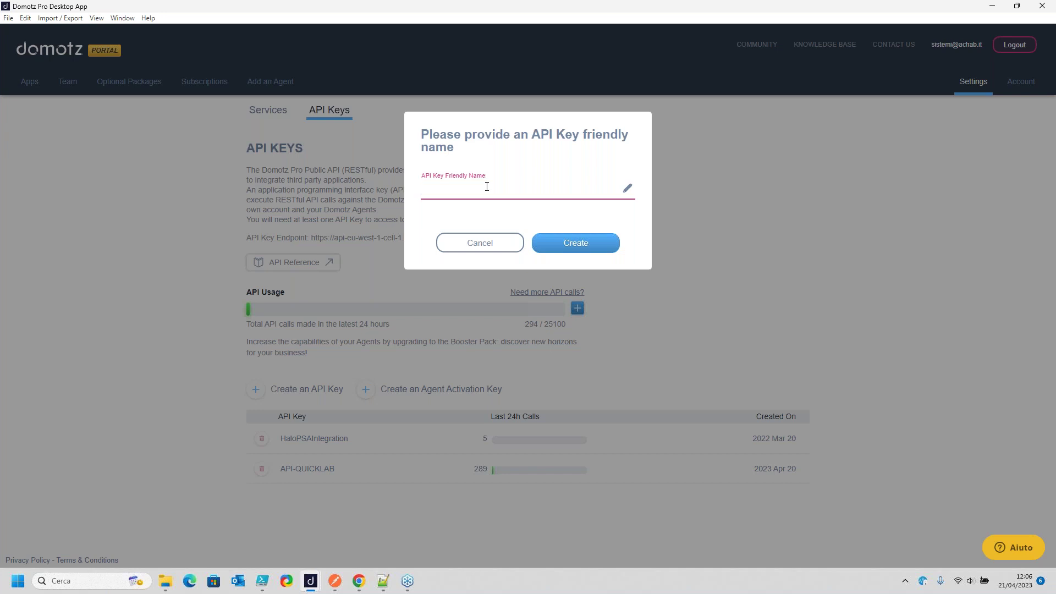
Create the API key with the friendly name QuickLab-Test and close the key details
{"action": "type", "text": "QuickLab-Test"}
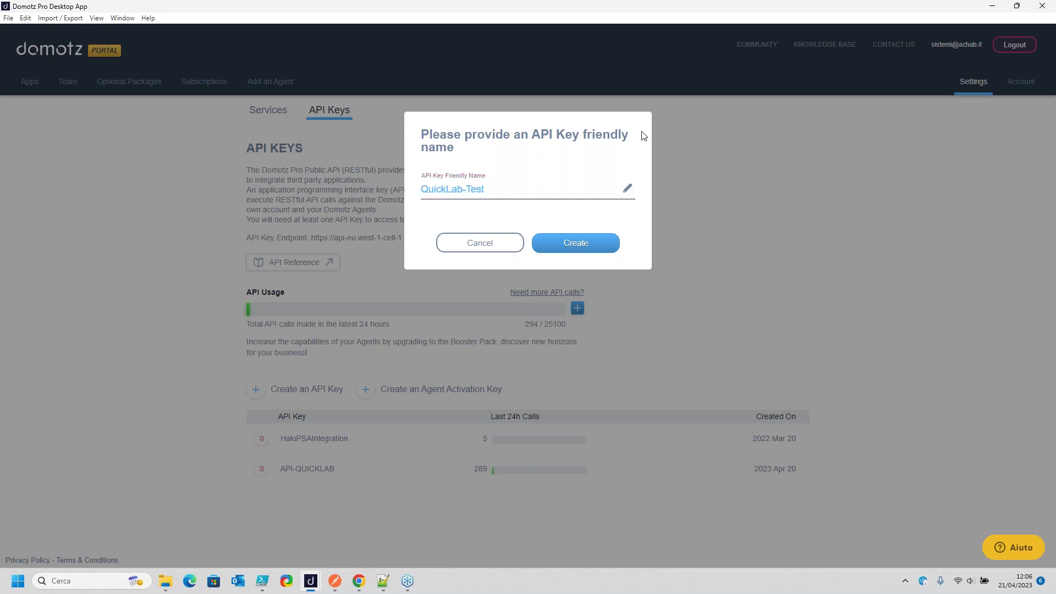
{"action": "left_click", "coordinate": [583, 247]}
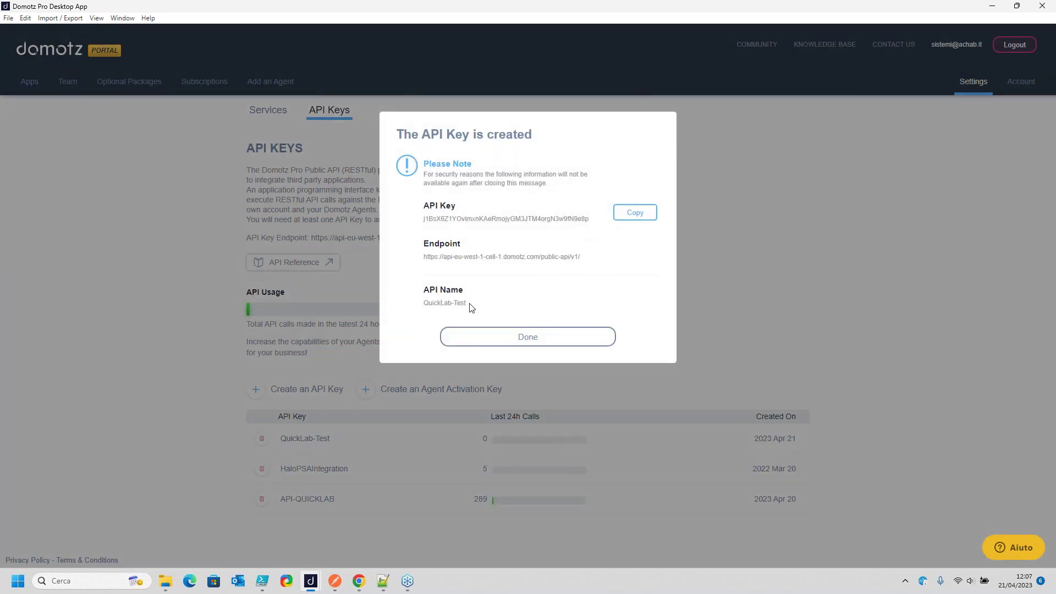
{"action": "left_click", "coordinate": [489, 336]}
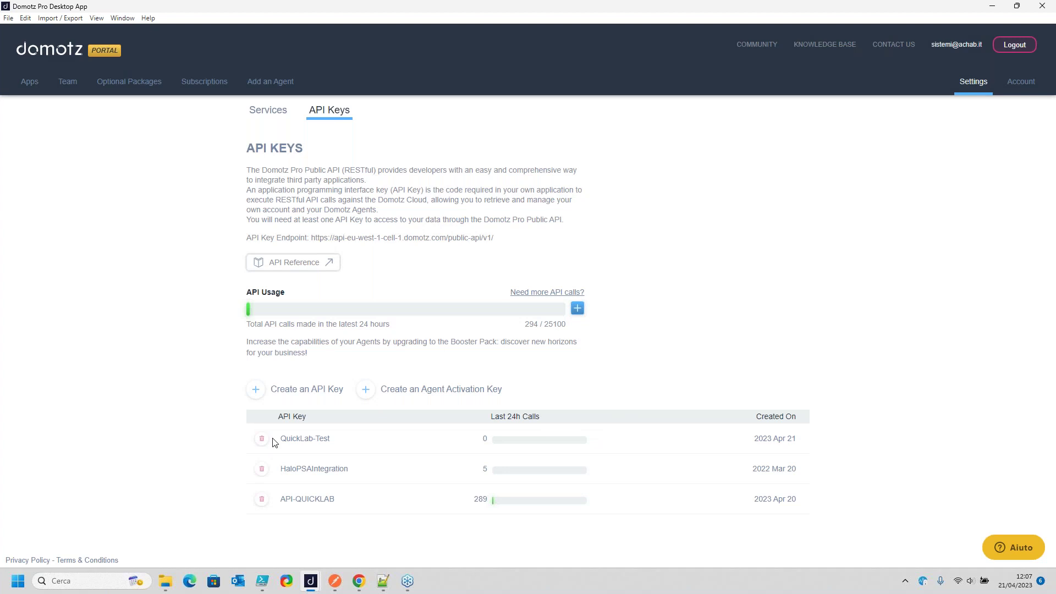
Remove the QuickLab-Test API key, authorizing the deletion with the account password
{"action": "left_click_drag", "start_coordinate": [286, 441], "coordinate": [330, 438]}
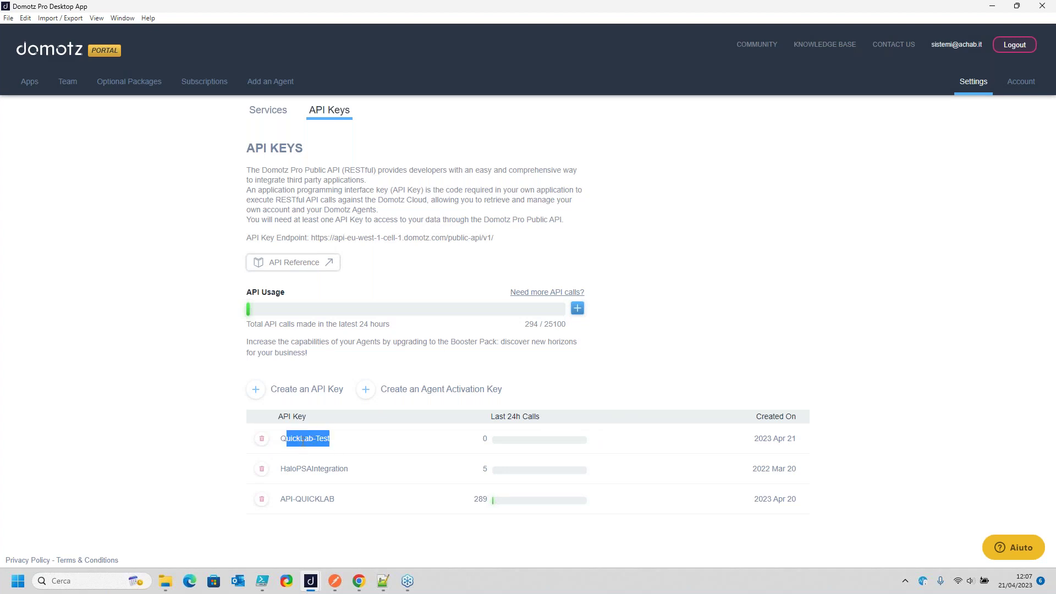
{"action": "left_click", "coordinate": [262, 439]}
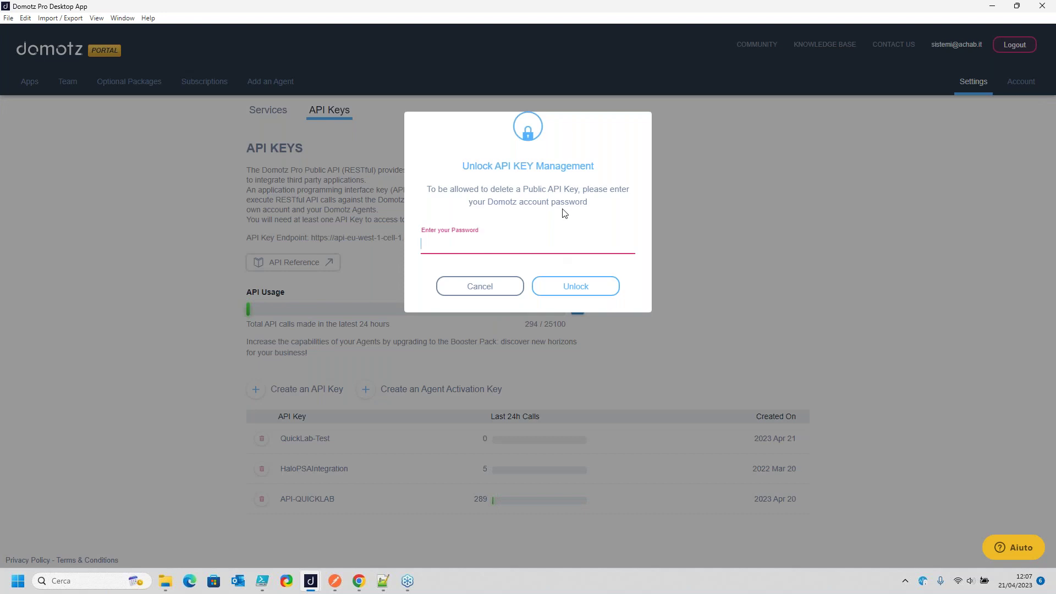
{"action": "type", "text": "•"}
{"action": "key", "text": "Return"}
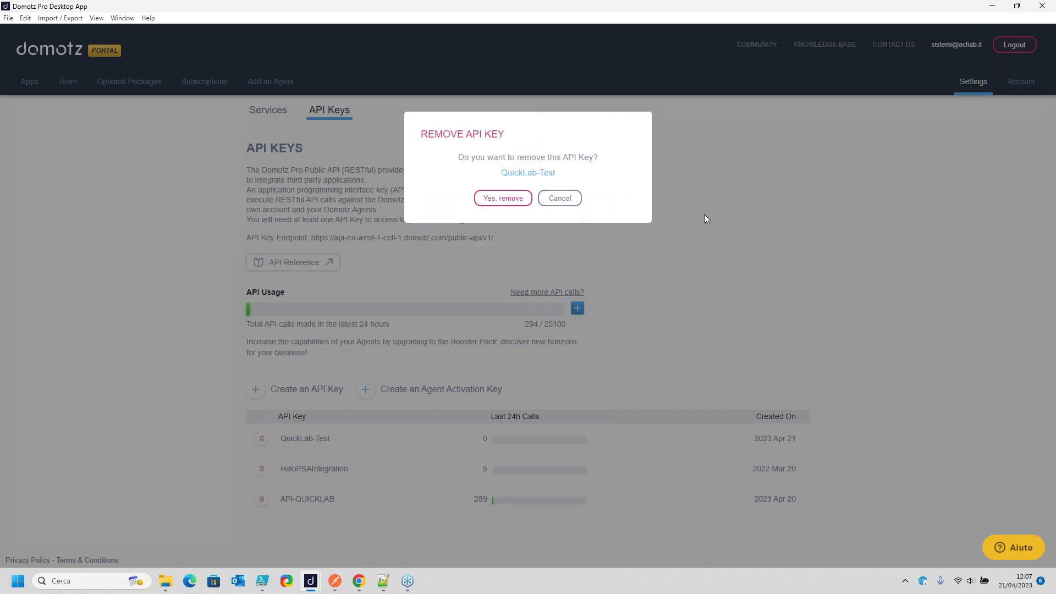
{"action": "left_click", "coordinate": [498, 199]}
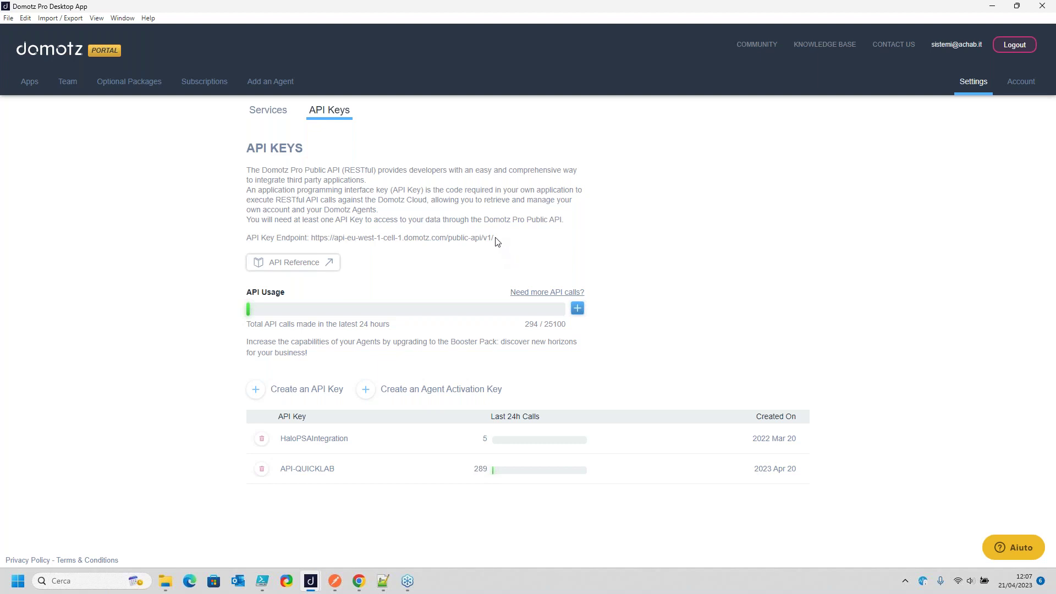
Highlight the API key endpoint URL on the API Keys page, and minimize both Domotz windows
{"action": "left_click_drag", "start_coordinate": [495, 240], "coordinate": [310, 241]}
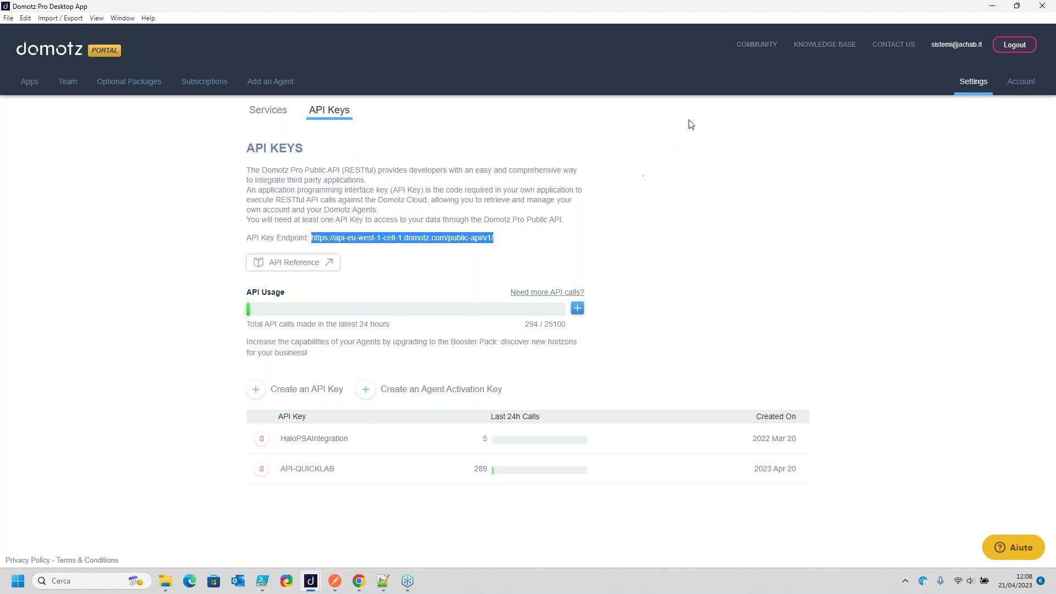
{"action": "left_click", "coordinate": [992, 7]}
{"action": "left_click", "coordinate": [992, 6]}
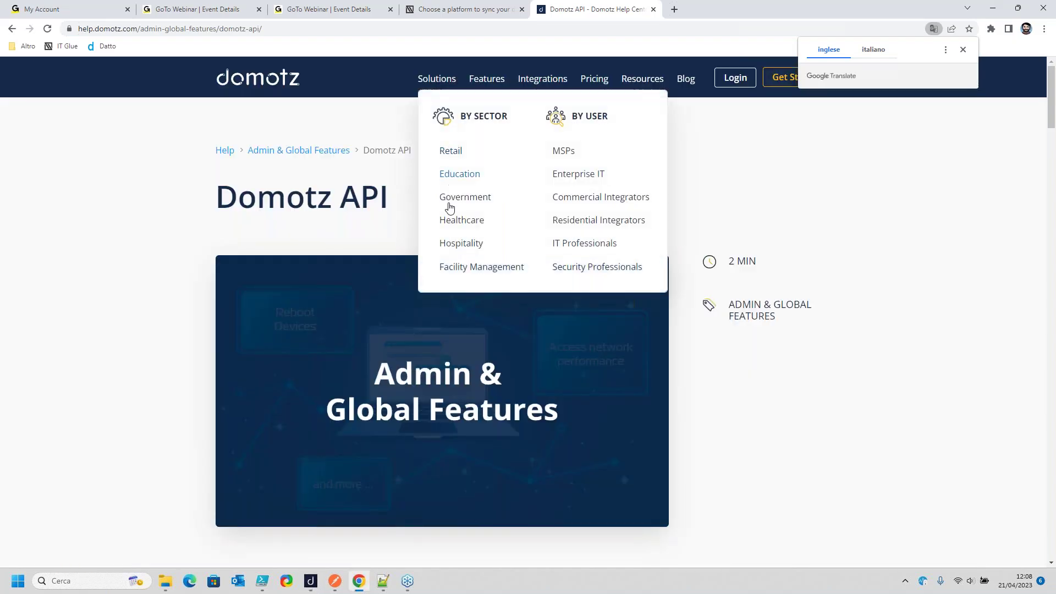
Switch to the Notepad++ notes and copy the portal.domotz.com/developers link under Lista Public API
{"action": "left_click", "coordinate": [384, 582]}
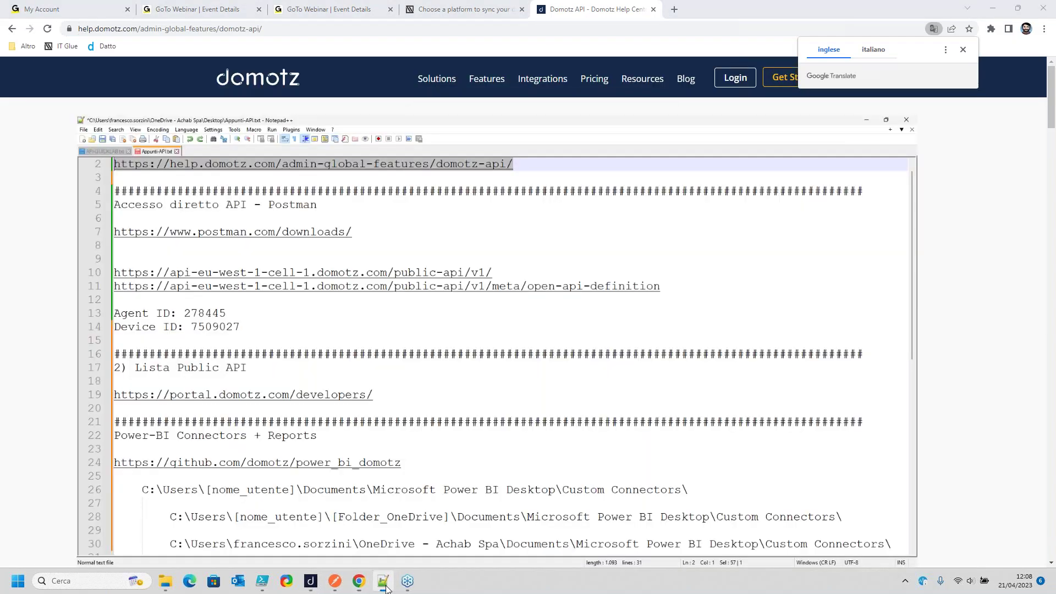
{"action": "scroll", "coordinate": [208, 120], "scroll_direction": "up", "scroll_amount": 1}
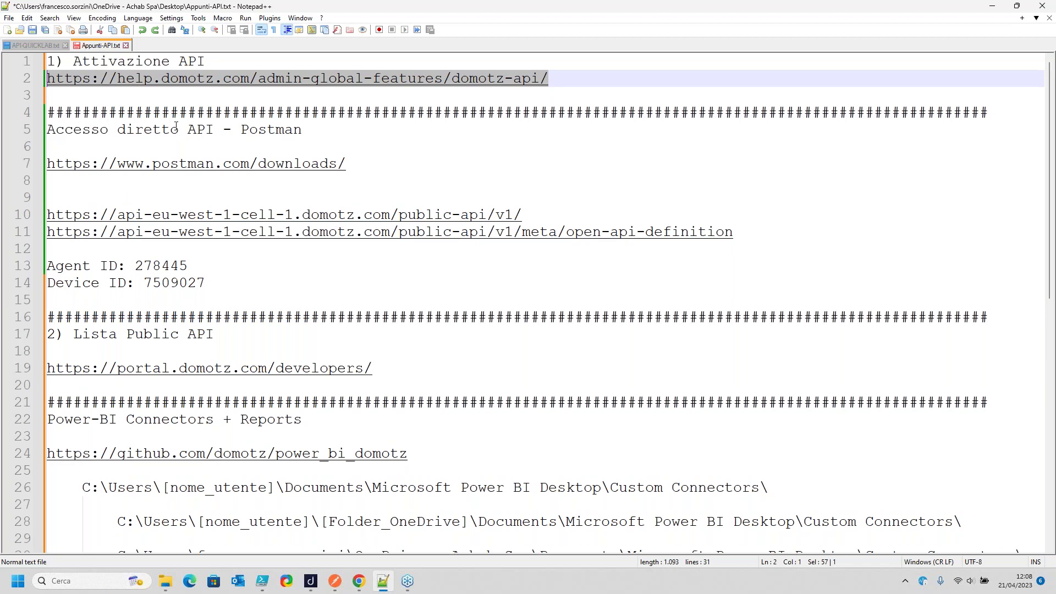
{"action": "left_click", "coordinate": [151, 118]}
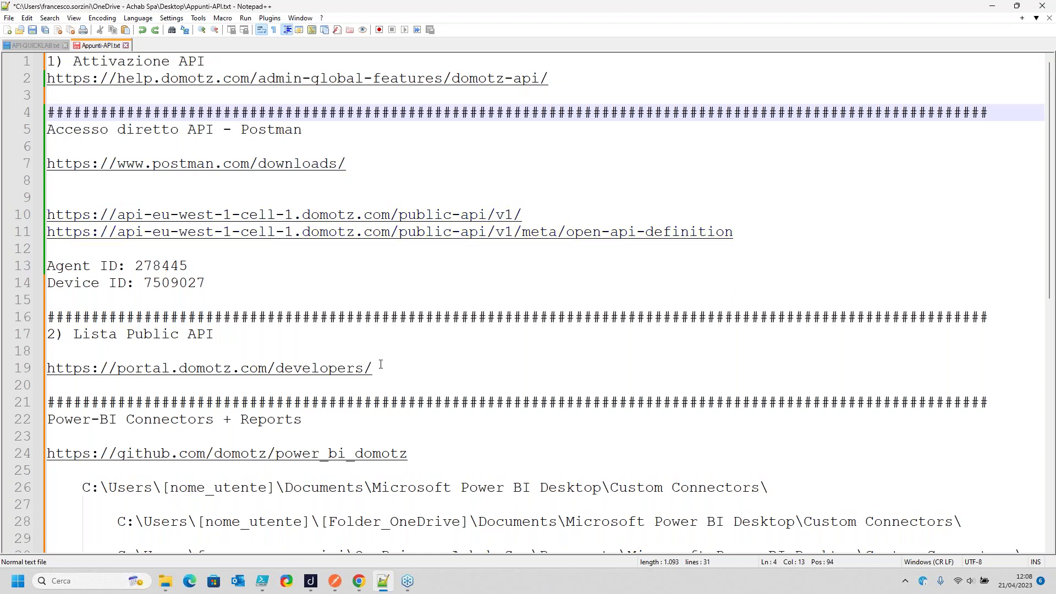
{"action": "left_click_drag", "start_coordinate": [401, 369], "coordinate": [46, 369]}
{"action": "key", "text": "ctrl+c"}
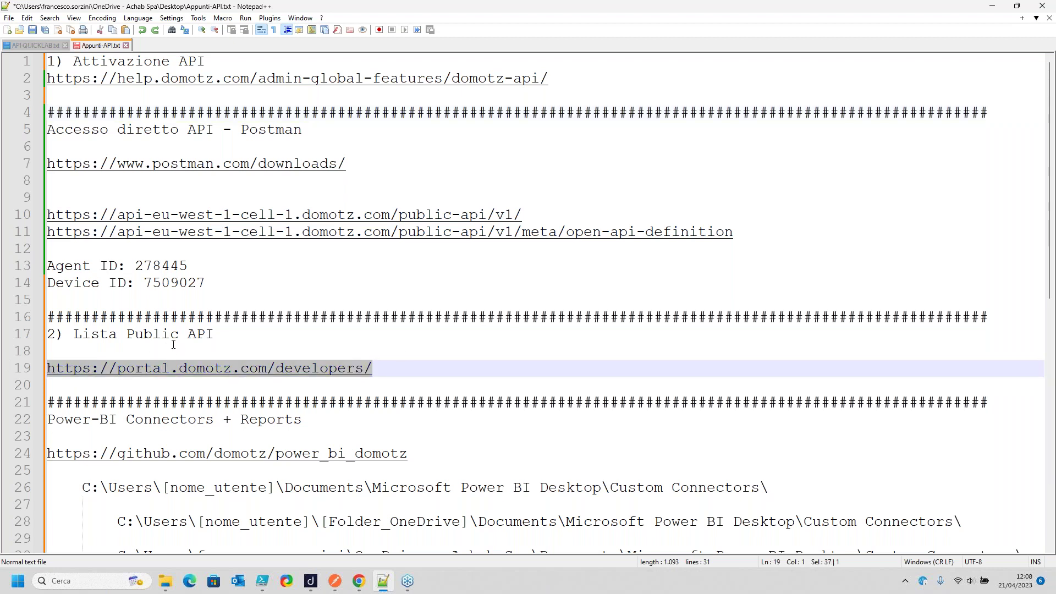
{"action": "left_click", "coordinate": [991, 6]}
{"action": "left_click", "coordinate": [674, 9]}
{"action": "left_click", "coordinate": [657, 30]}
{"action": "key", "text": "ctrl+v"}
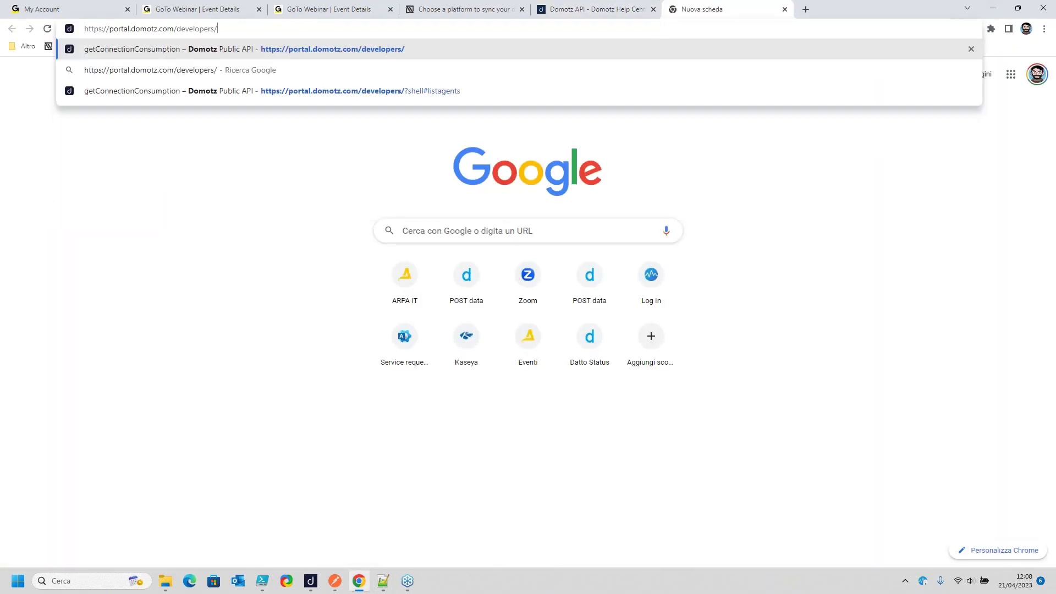
{"action": "key", "text": "Return"}
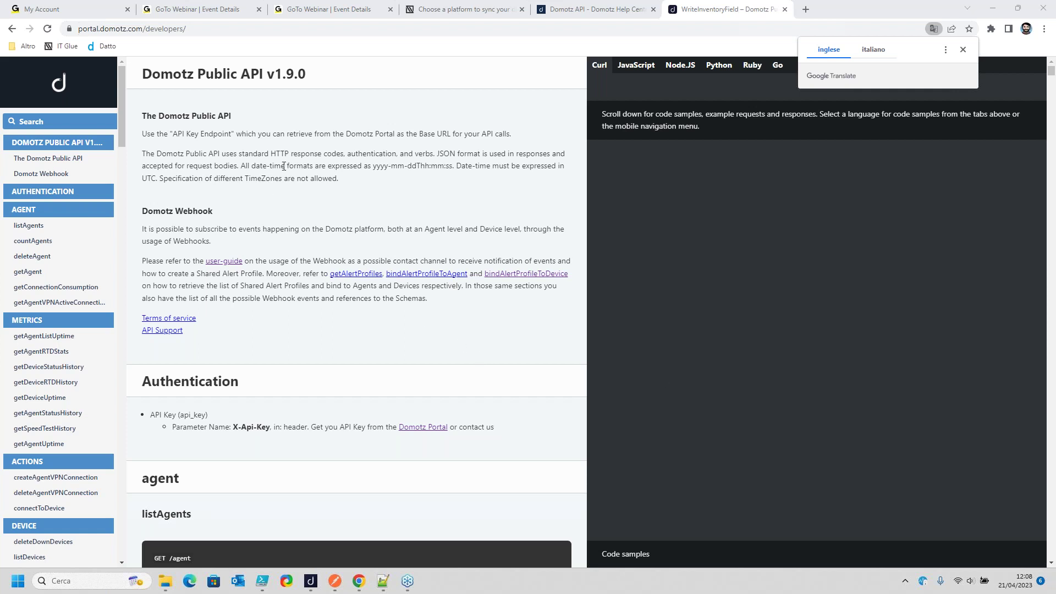
Examine the listDevices and deleteDevice entries in the Domotz Public API documentation, and minimize the browser
{"action": "scroll", "coordinate": [55, 248], "scroll_direction": "down", "scroll_amount": 2}
{"action": "scroll", "coordinate": [61, 306], "scroll_direction": "down", "scroll_amount": 5}
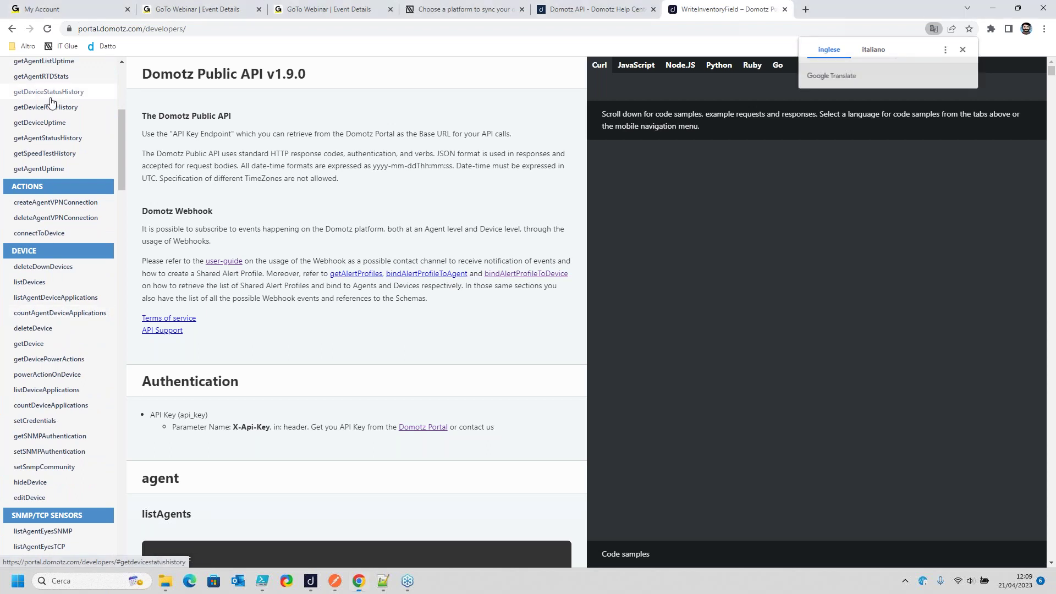
{"action": "left_click", "coordinate": [51, 99]}
{"action": "left_click", "coordinate": [30, 227]}
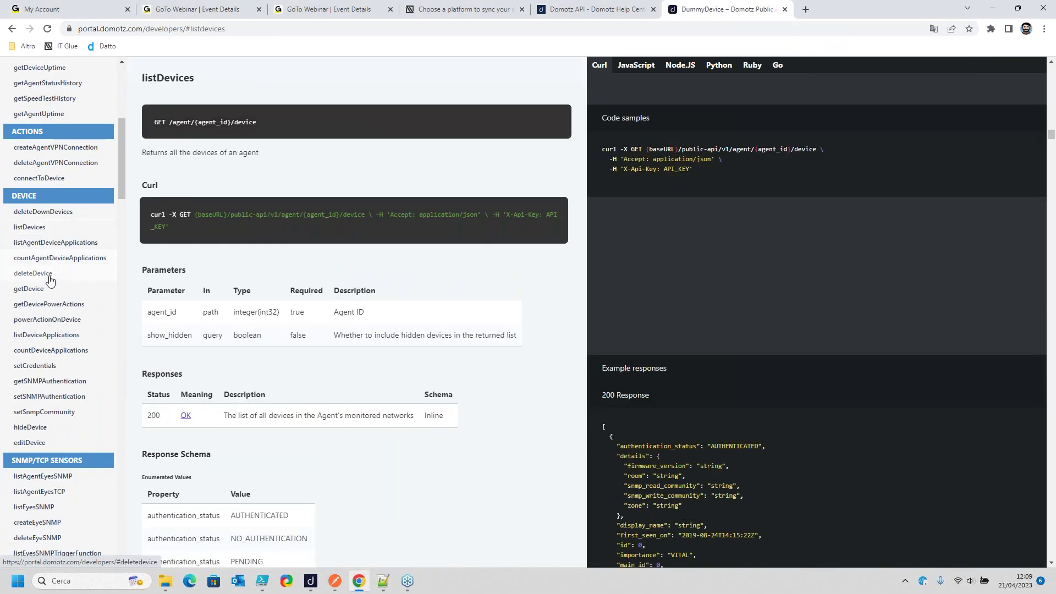
{"action": "left_click", "coordinate": [50, 281]}
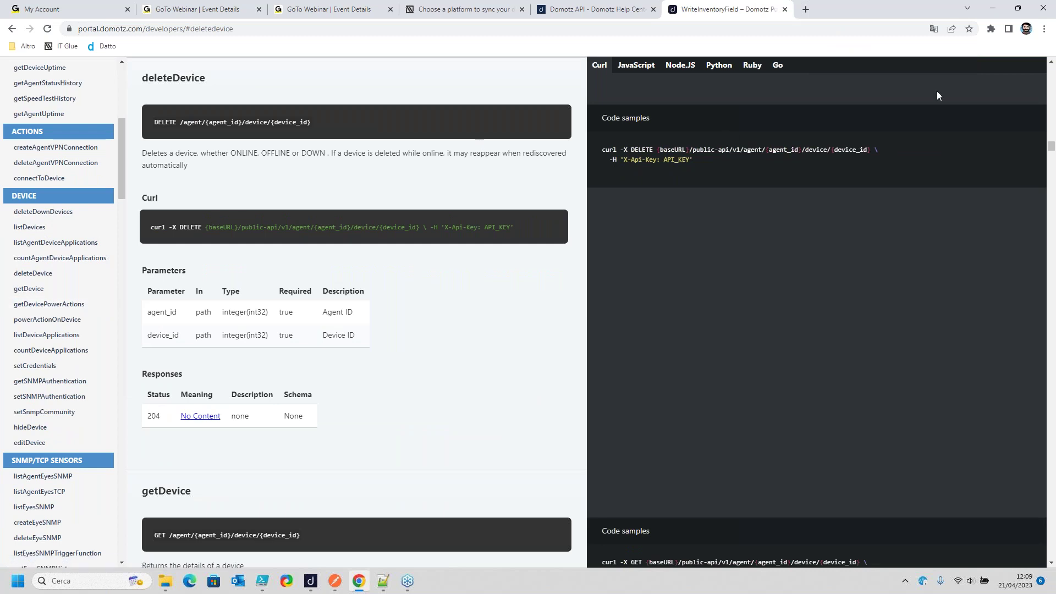
{"action": "left_click", "coordinate": [993, 10]}
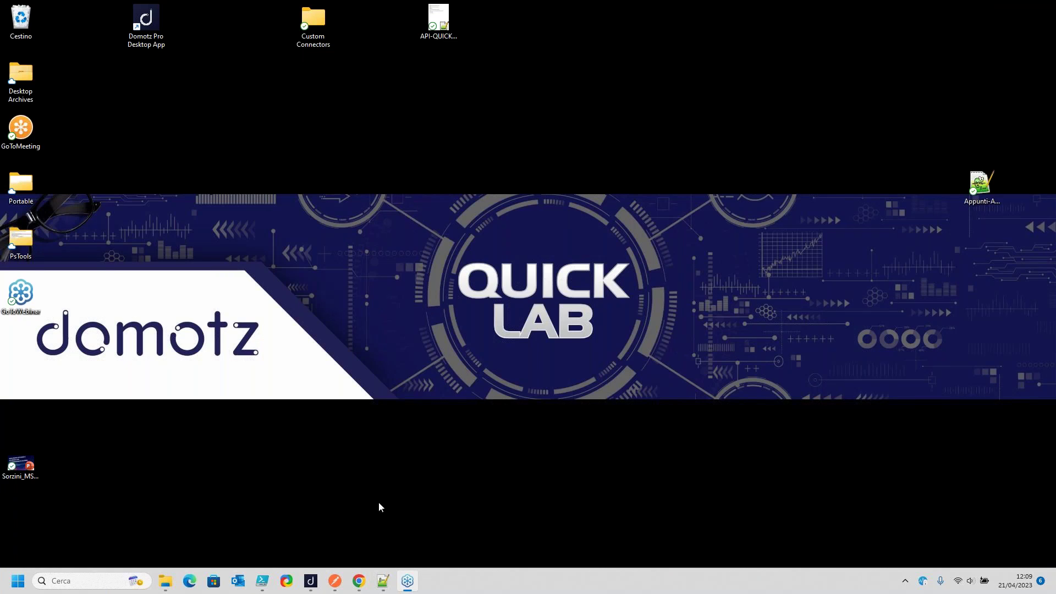
{"action": "mouse_move", "coordinate": [332, 585]}
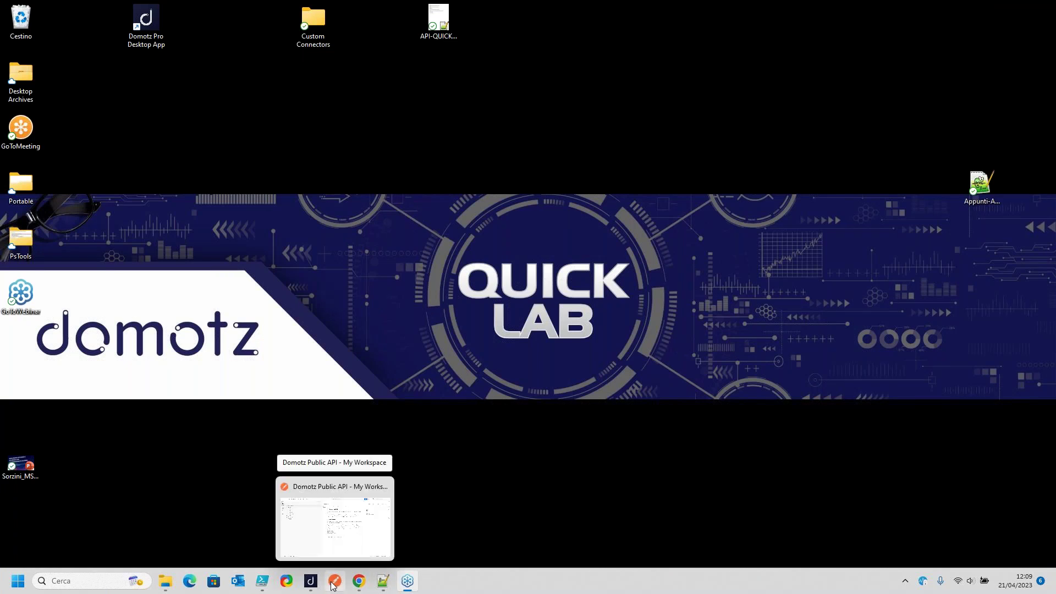
{"action": "left_click", "coordinate": [332, 585]}
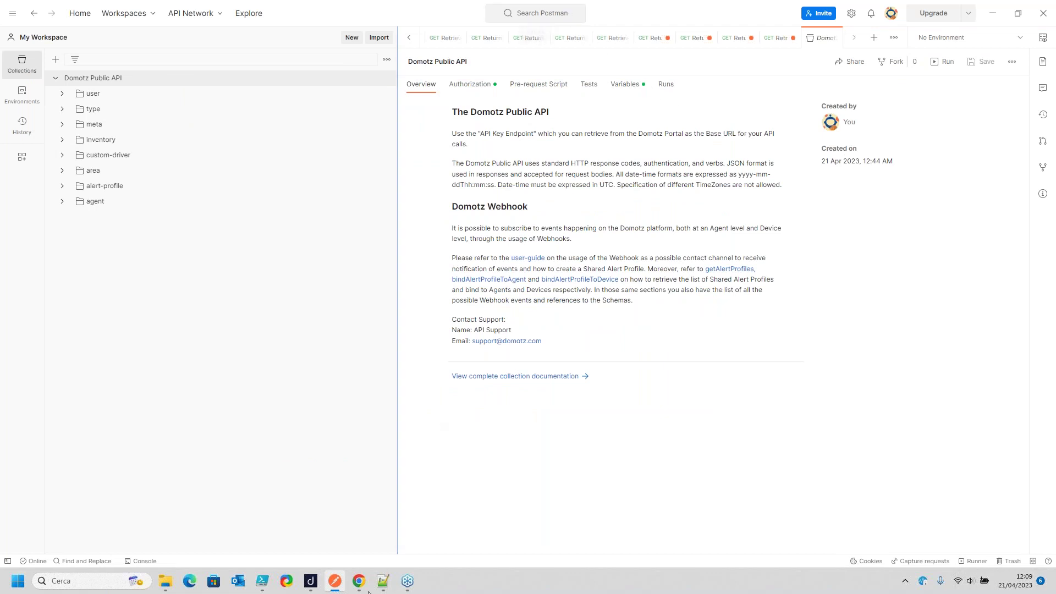
{"action": "left_click", "coordinate": [384, 584]}
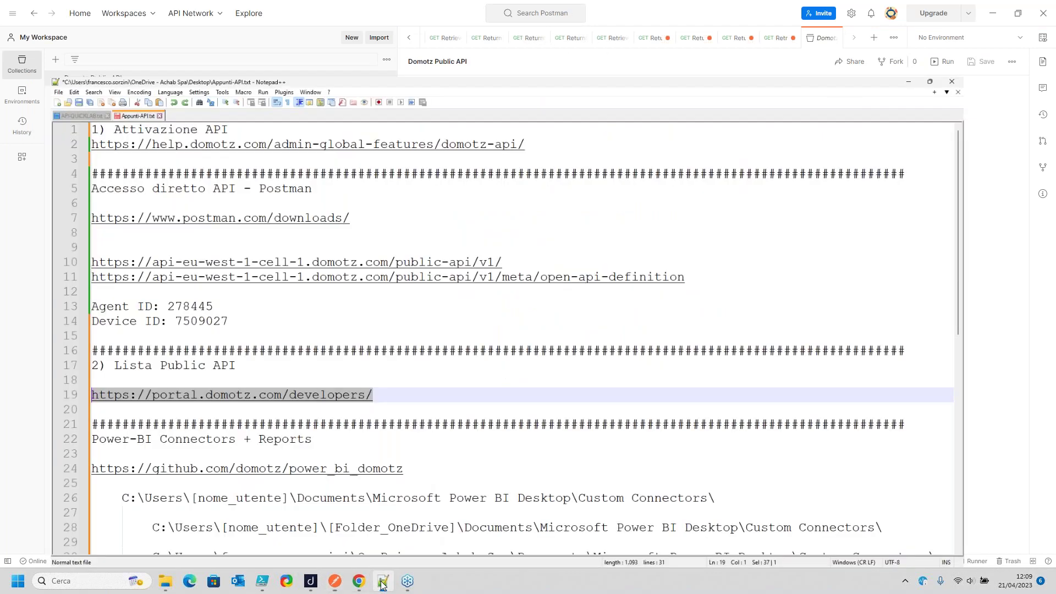
{"action": "left_click_drag", "start_coordinate": [357, 164], "coordinate": [52, 165]}
{"action": "right_click", "coordinate": [88, 166]}
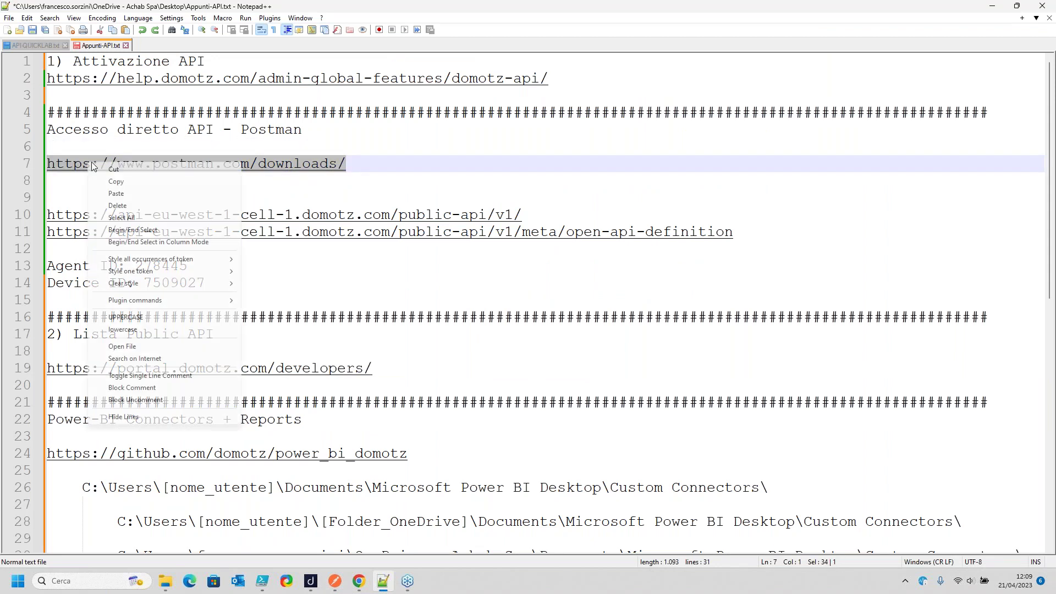
{"action": "left_click", "coordinate": [120, 182]}
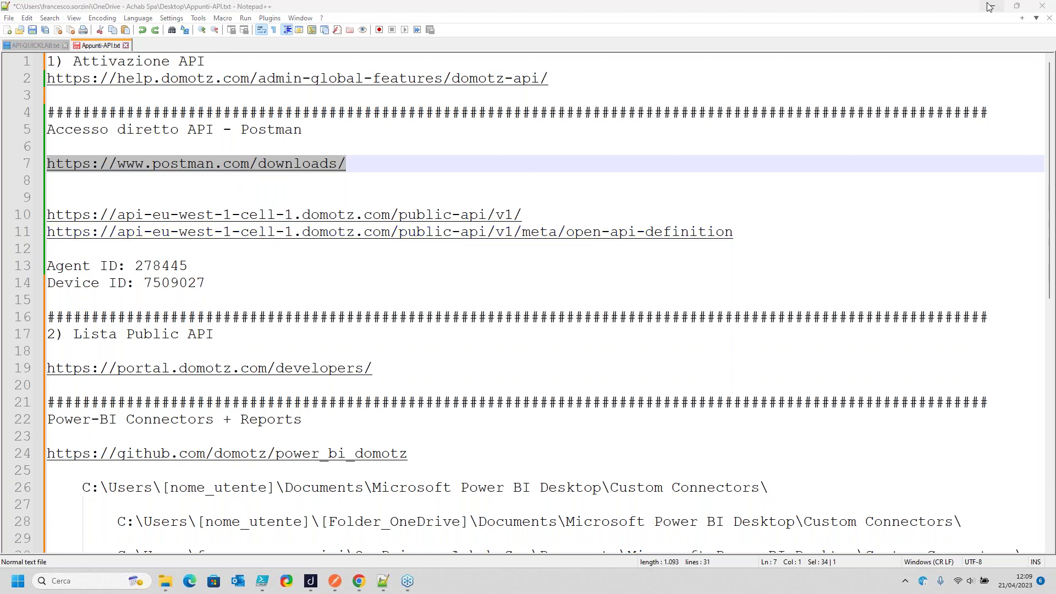
Highlight the public-api/v1/ base URL in the notes, and the meta/open-api-definition suffix of the URL below it
{"action": "left_click", "coordinate": [537, 213]}
{"action": "key", "text": "shift+Home"}
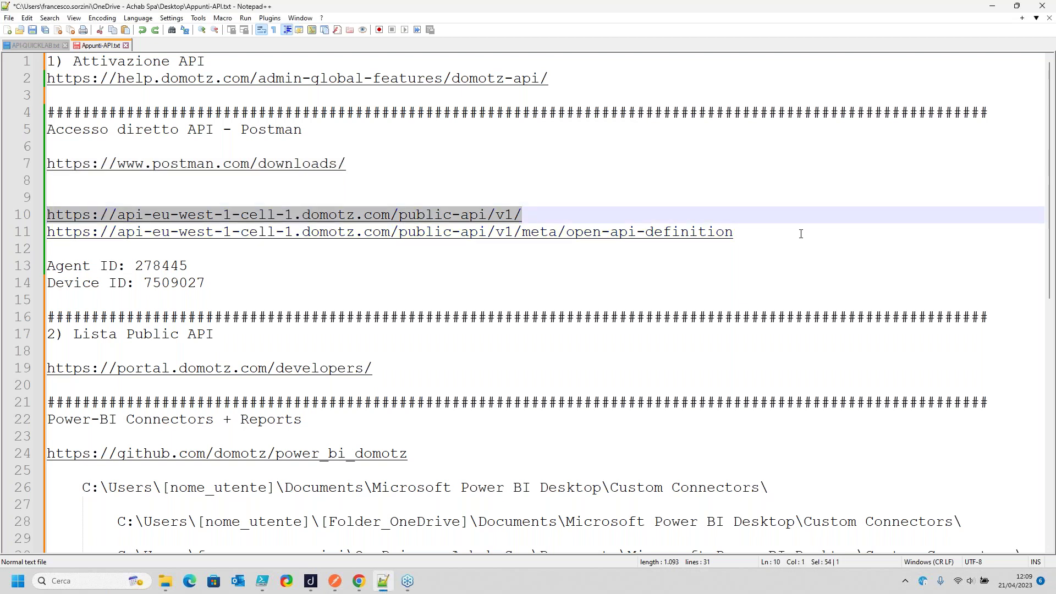
{"action": "left_click", "coordinate": [754, 235]}
{"action": "left_click_drag", "start_coordinate": [736, 233], "coordinate": [523, 234]}
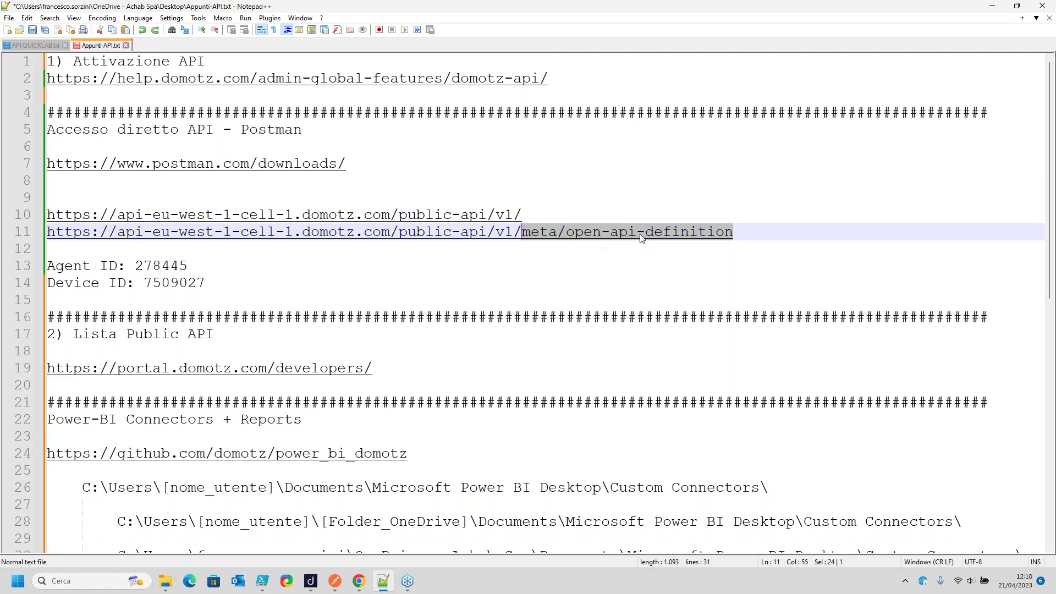
Copy the full open-api-definition URL from the notes and minimize Notepad++ to return to Postman
{"action": "left_click", "coordinate": [752, 232]}
{"action": "key", "text": "shift+Home"}
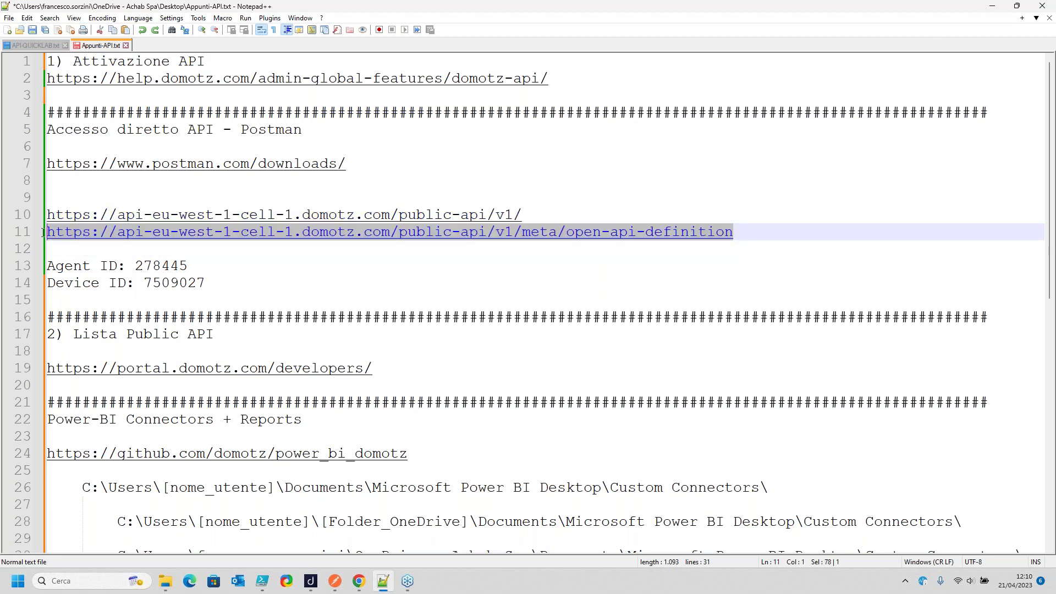
{"action": "right_click", "coordinate": [73, 236]}
{"action": "left_click", "coordinate": [92, 252]}
{"action": "left_click", "coordinate": [991, 6]}
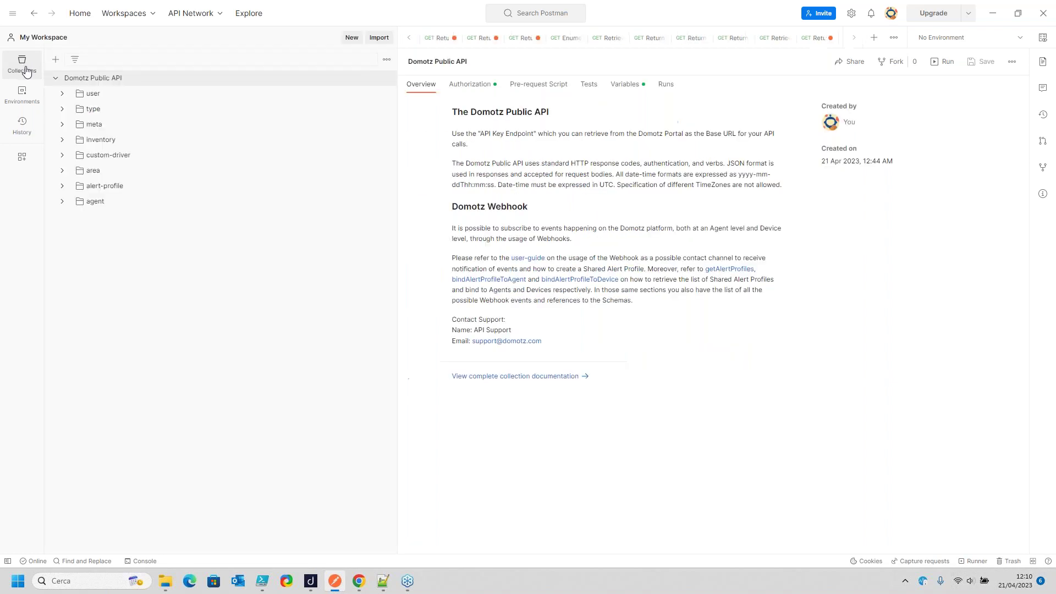
Create a new collection in My Workspace and add a new request to it
{"action": "left_click", "coordinate": [55, 62]}
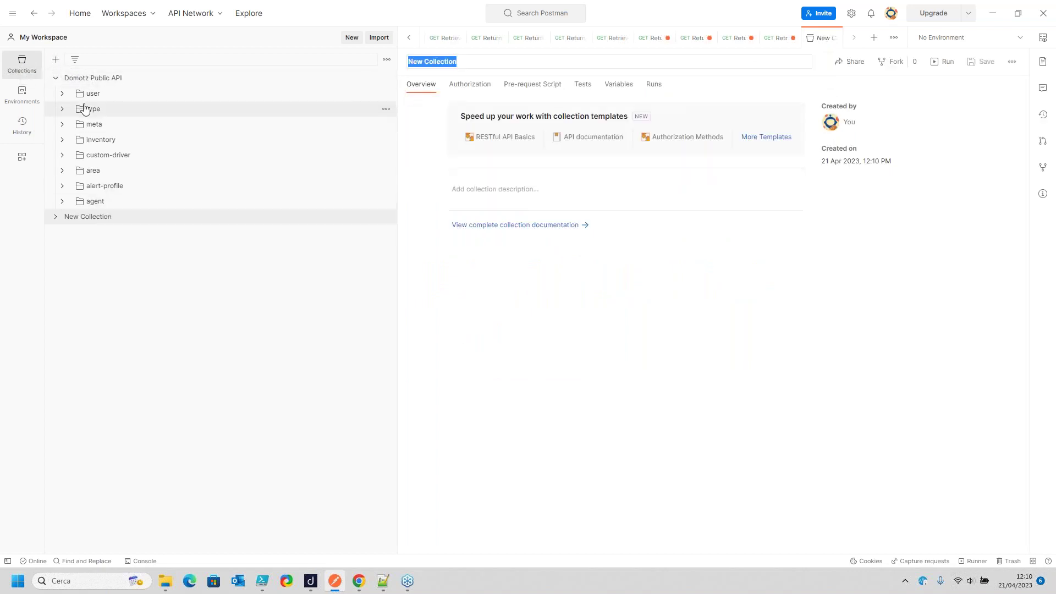
{"action": "right_click", "coordinate": [125, 62]}
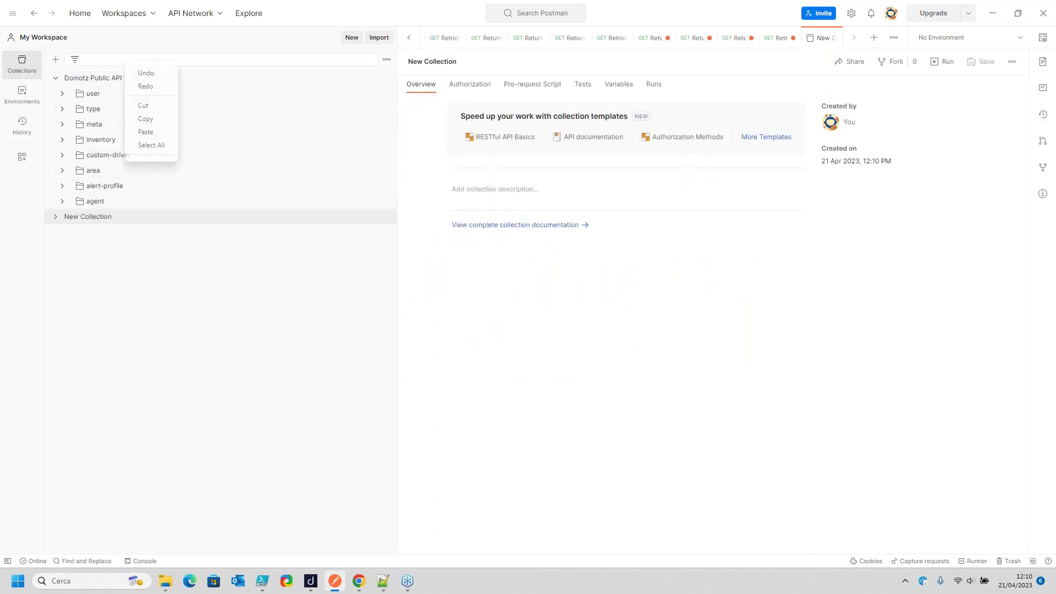
{"action": "left_click", "coordinate": [71, 218]}
{"action": "left_click", "coordinate": [71, 217]}
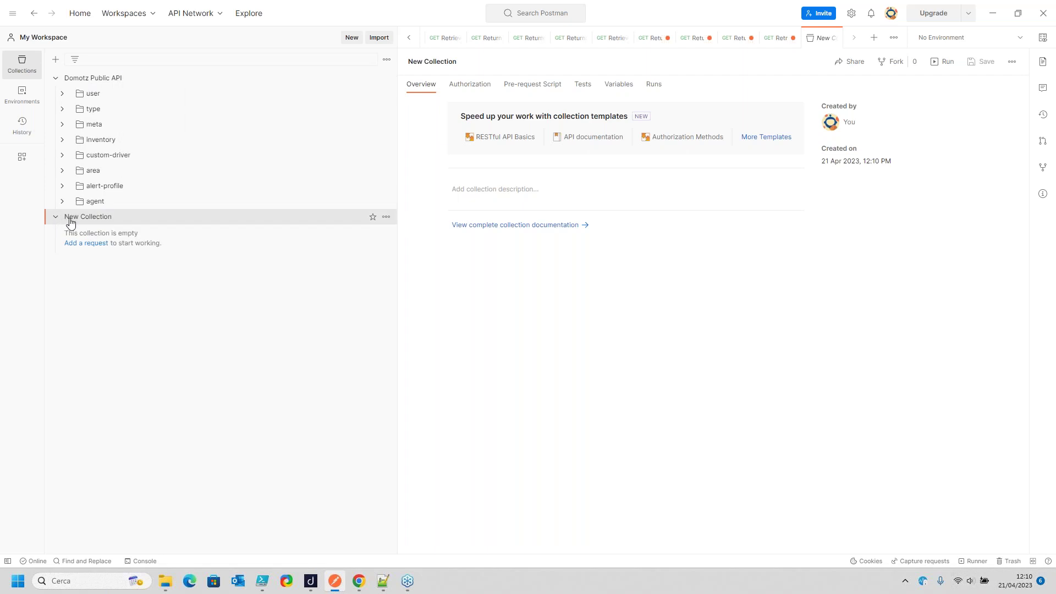
{"action": "left_click", "coordinate": [87, 243]}
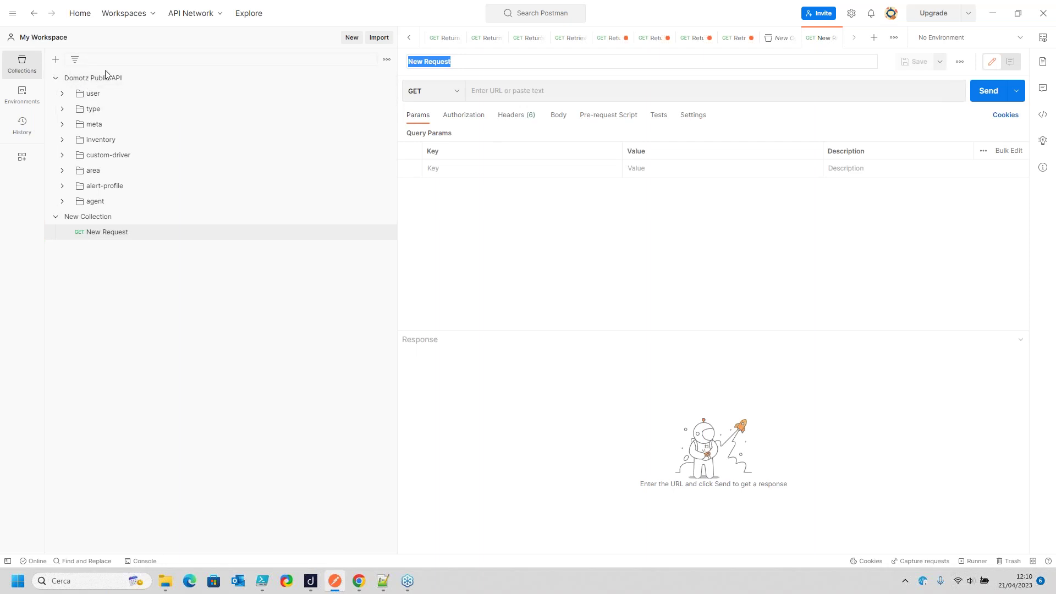
{"action": "left_click", "coordinate": [352, 37]}
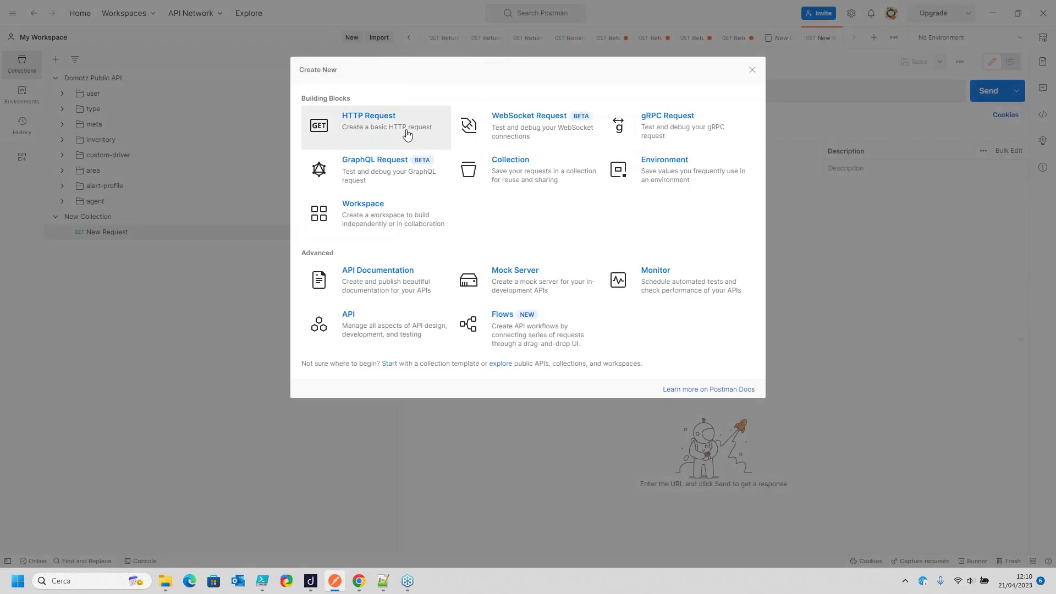
{"action": "left_click", "coordinate": [370, 131]}
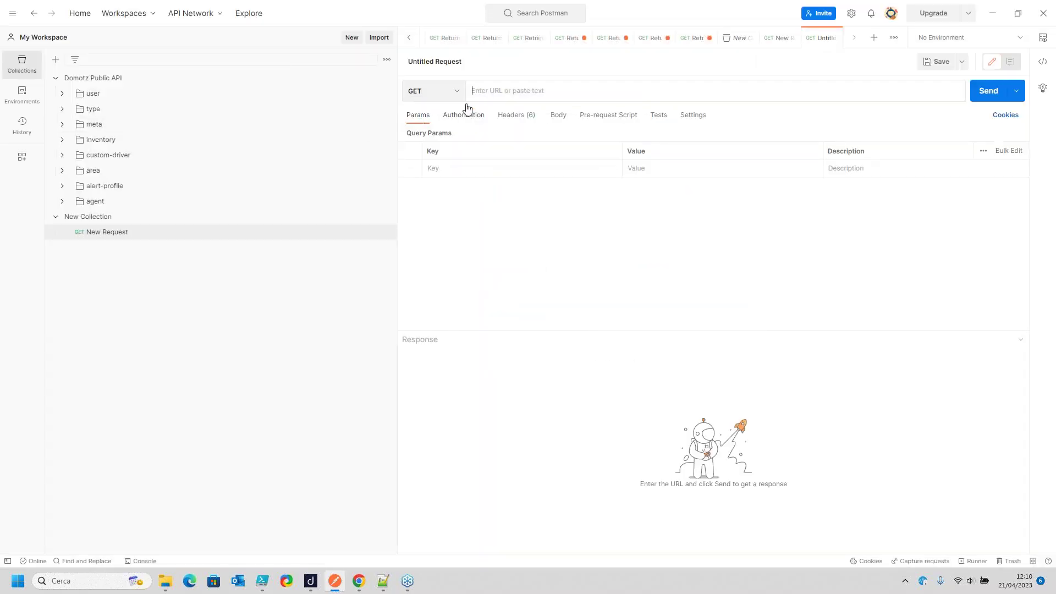
{"action": "key", "text": "ctrl+v"}
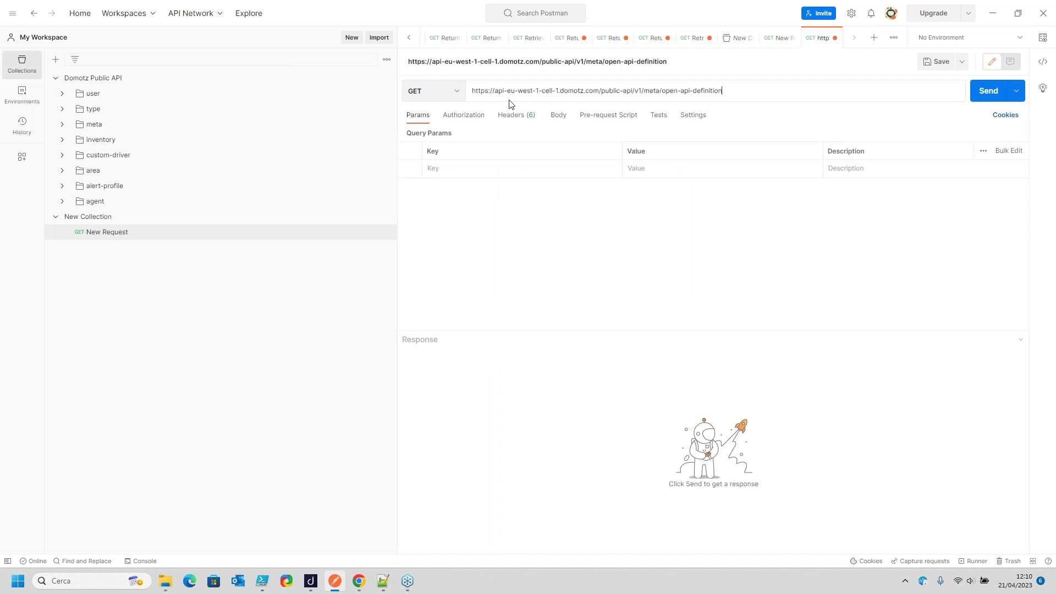
{"action": "left_click", "coordinate": [427, 93]}
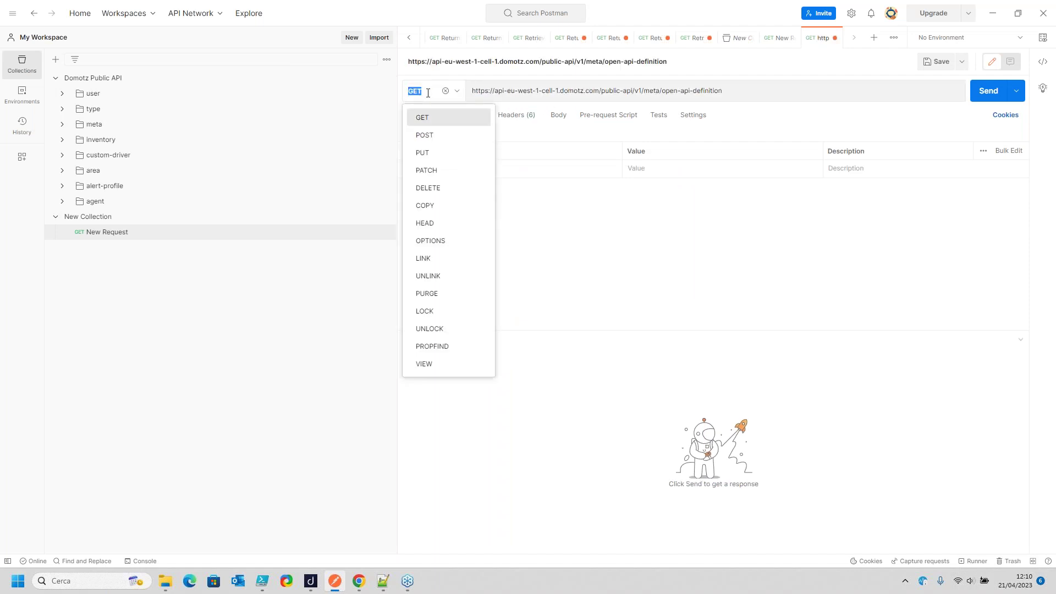
{"action": "left_click", "coordinate": [352, 253]}
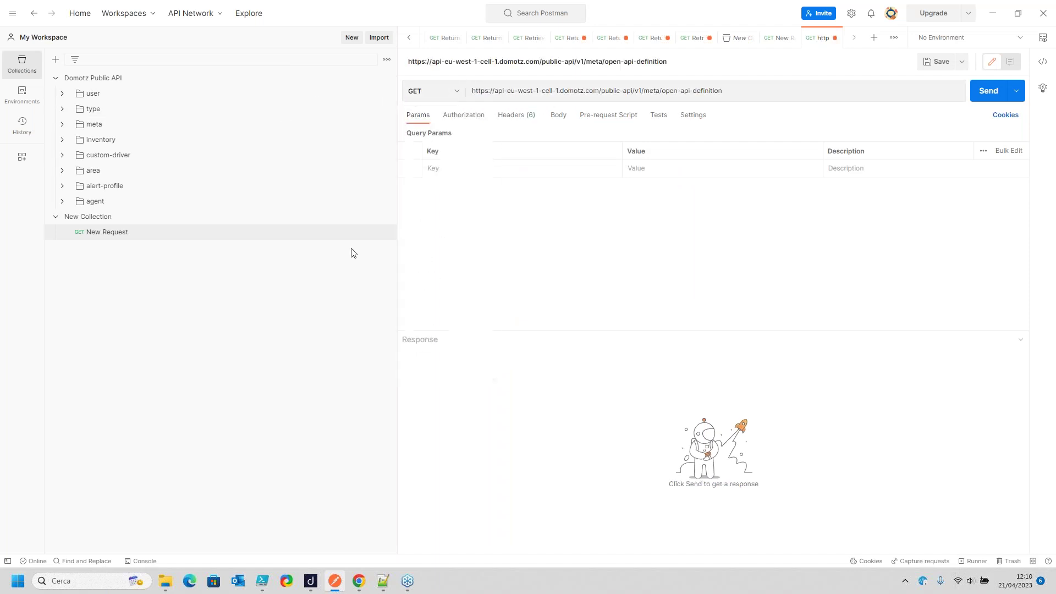
{"action": "left_click", "coordinate": [835, 37]}
{"action": "left_click", "coordinate": [20, 65]}
{"action": "left_click", "coordinate": [20, 66]}
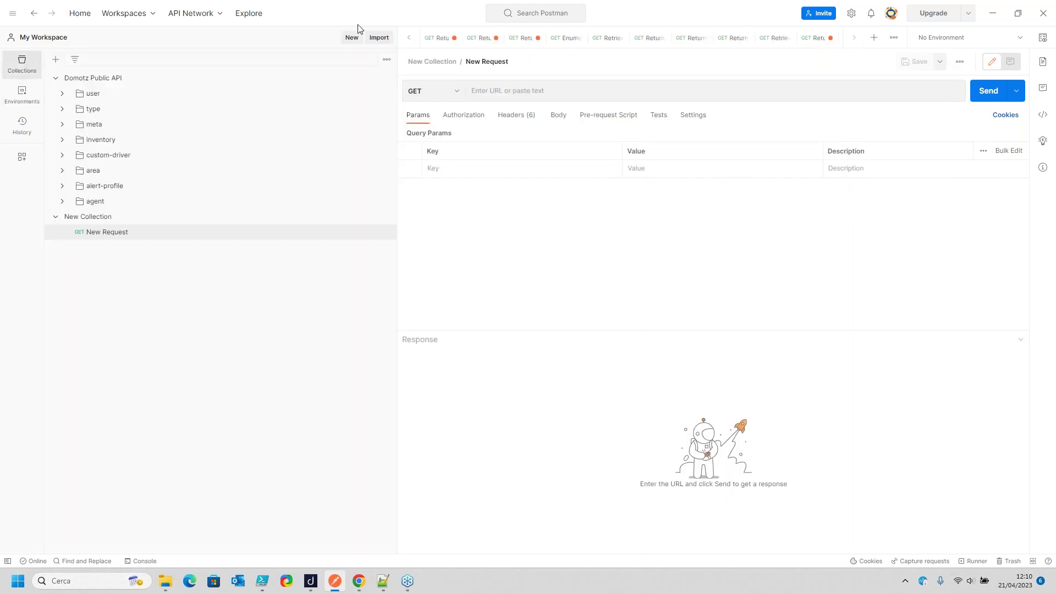
{"action": "left_click", "coordinate": [378, 38]}
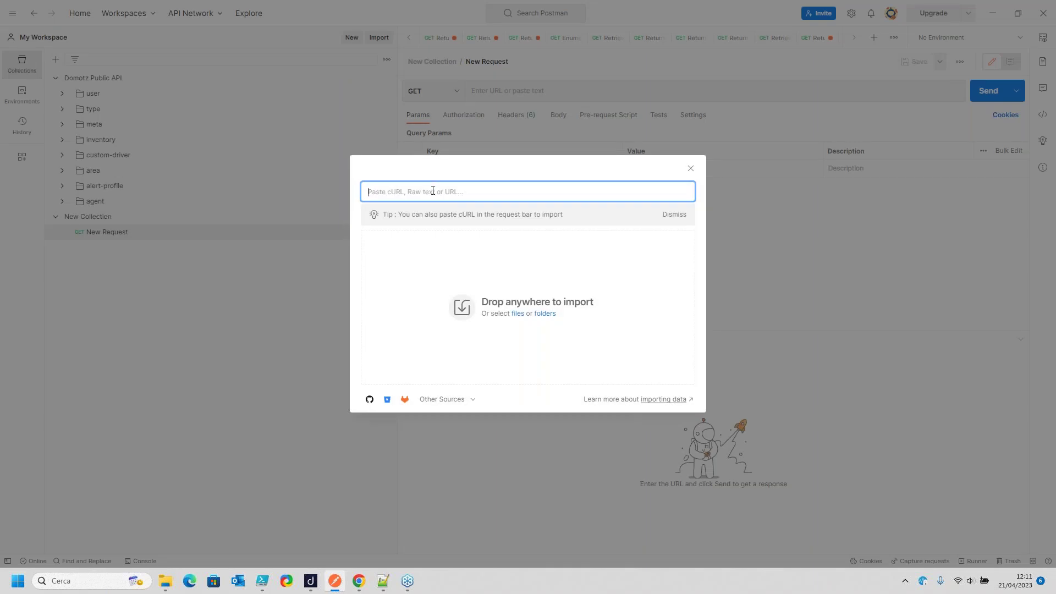
{"action": "key", "text": "ctrl+v"}
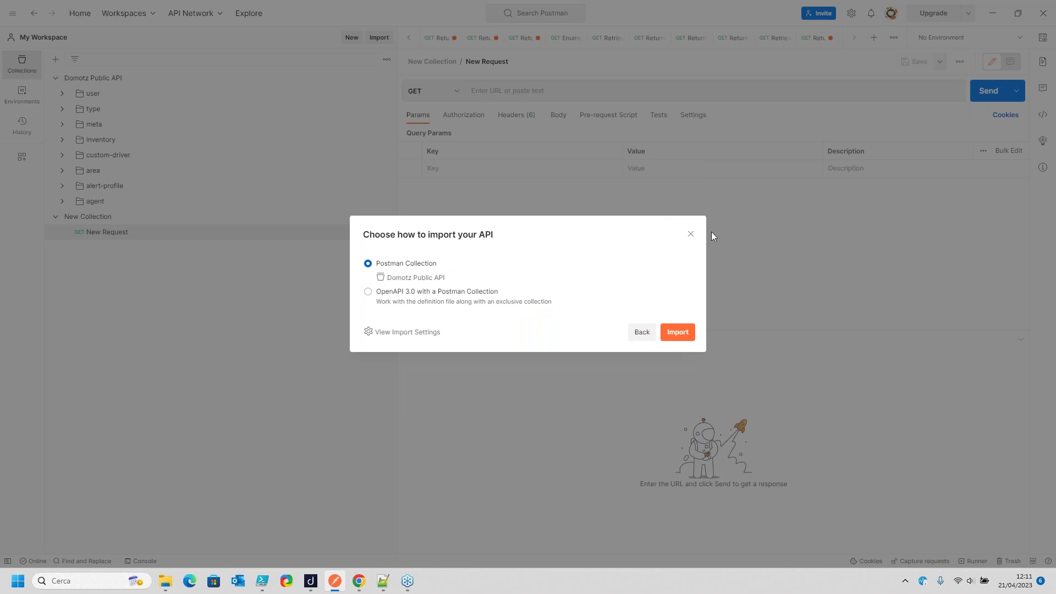
Switch to the Notepad++ notes and copy the full open-api-definition URL again
{"action": "left_click", "coordinate": [383, 580]}
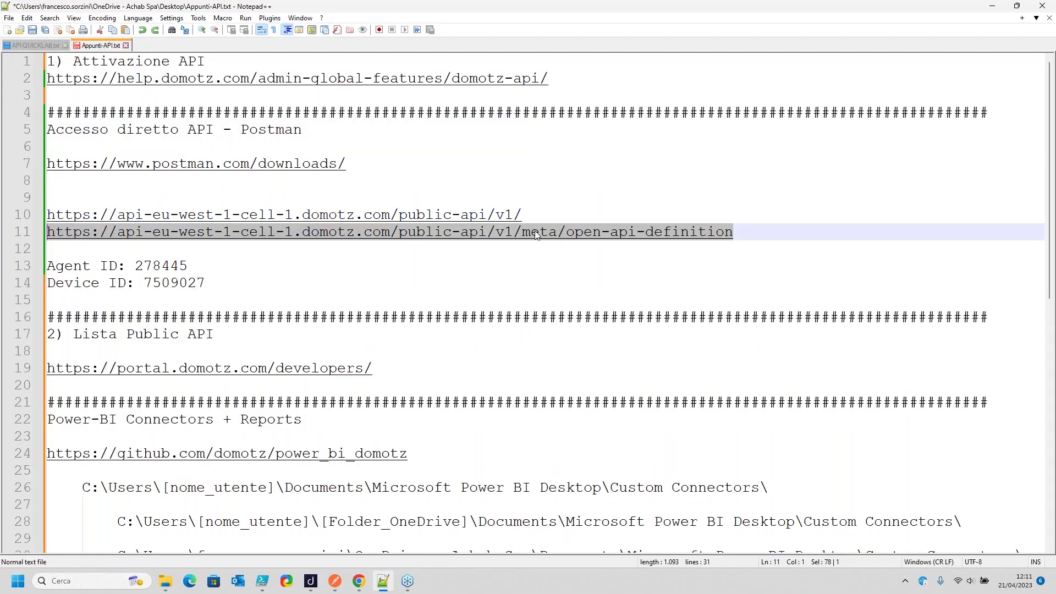
{"action": "left_click", "coordinate": [283, 221]}
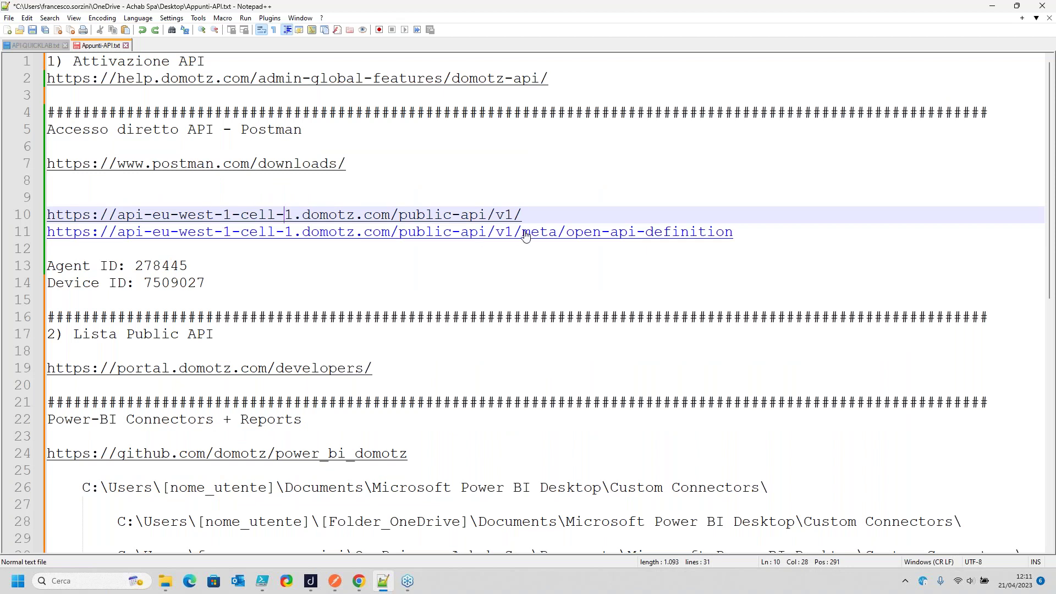
{"action": "left_click", "coordinate": [731, 232]}
{"action": "left_click", "coordinate": [48, 232], "text": "shift"}
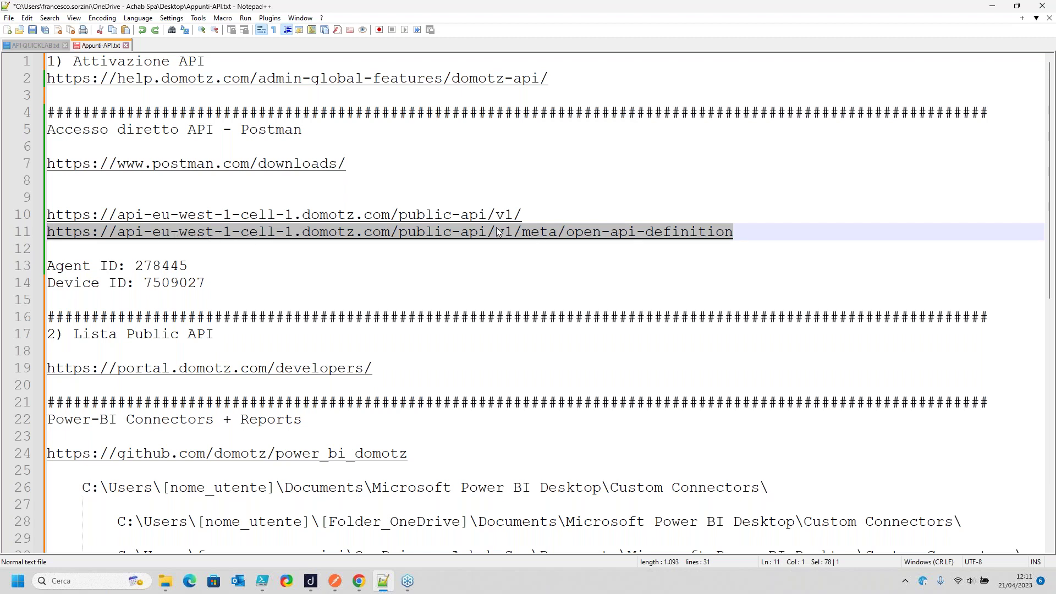
{"action": "left_click", "coordinate": [531, 215]}
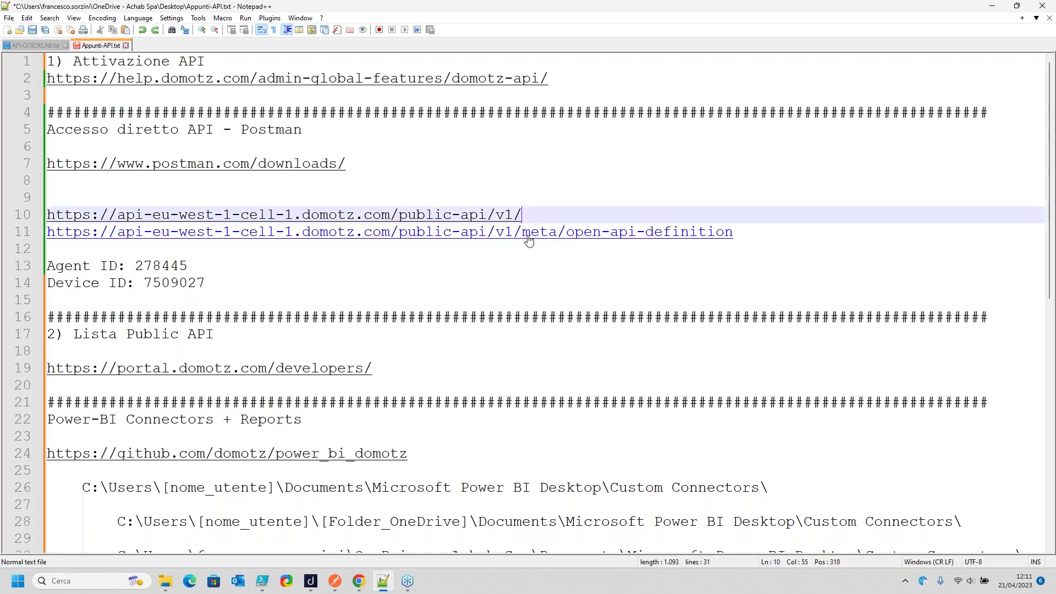
{"action": "left_click_drag", "start_coordinate": [749, 236], "coordinate": [46, 234]}
{"action": "right_click", "coordinate": [220, 239]}
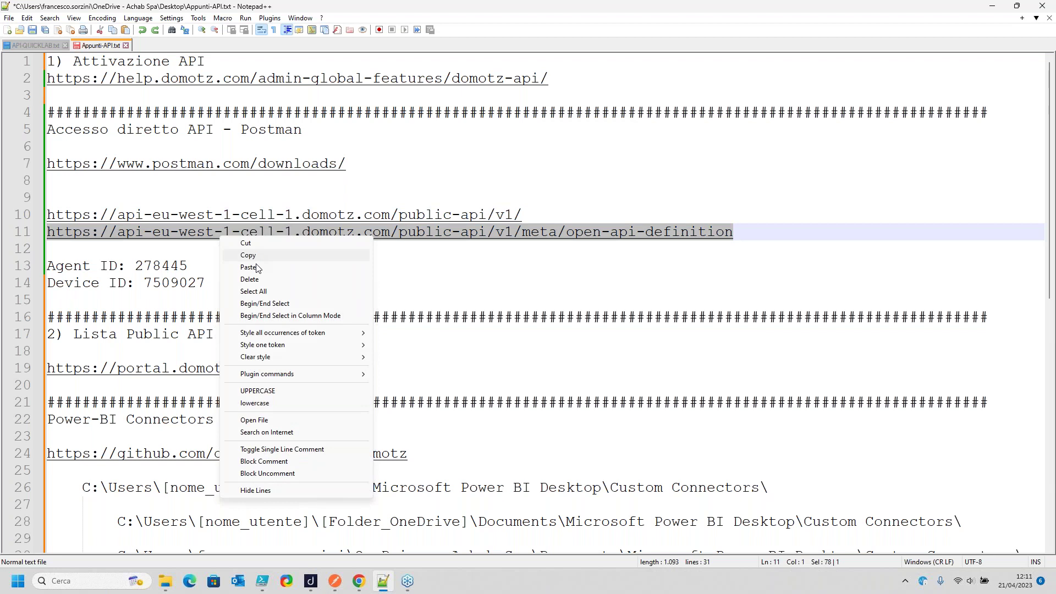
{"action": "left_click", "coordinate": [248, 255]}
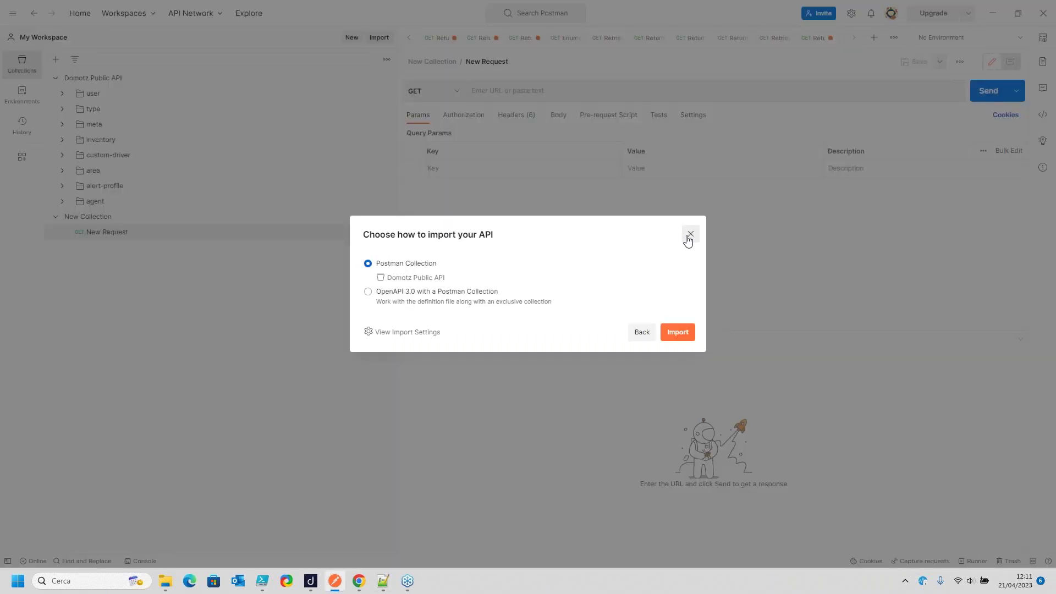
Import the Domotz Public API from the copied definition URL as a Postman Collection and expand the newly imported copy
{"action": "left_click", "coordinate": [342, 220]}
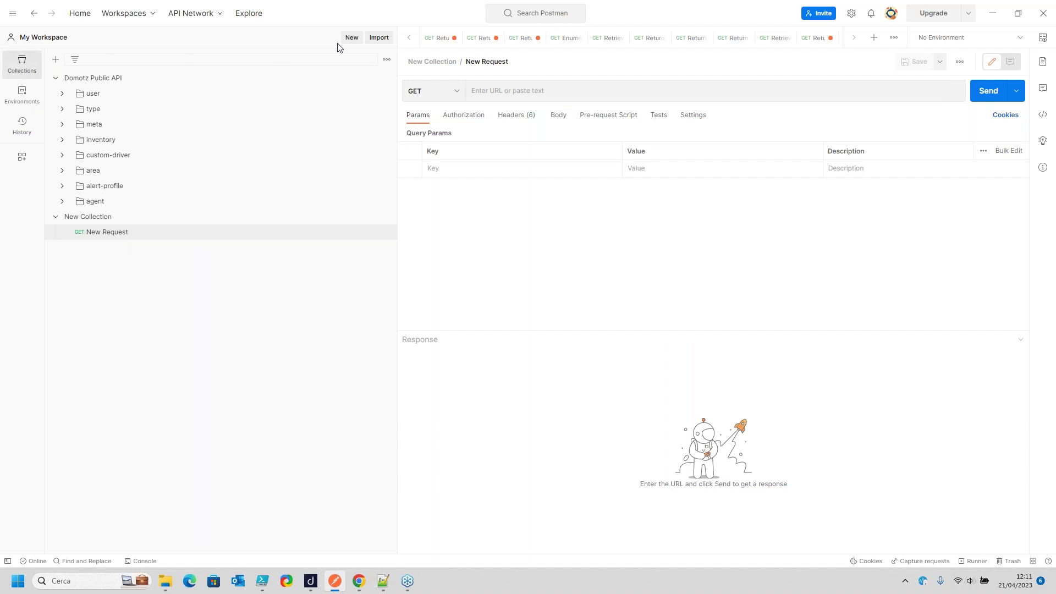
{"action": "left_click", "coordinate": [379, 37]}
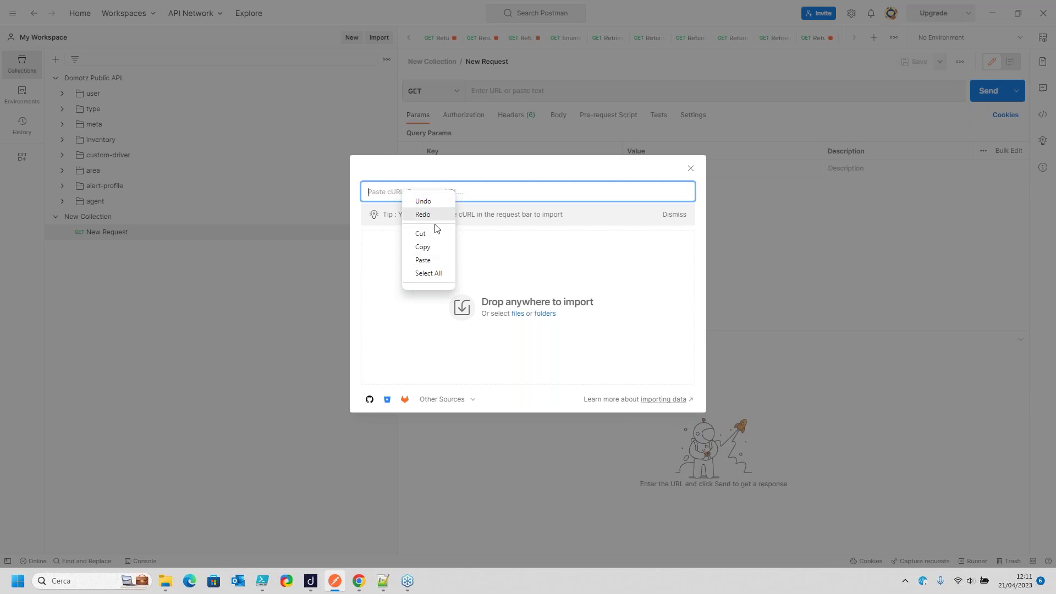
{"action": "left_click", "coordinate": [423, 259]}
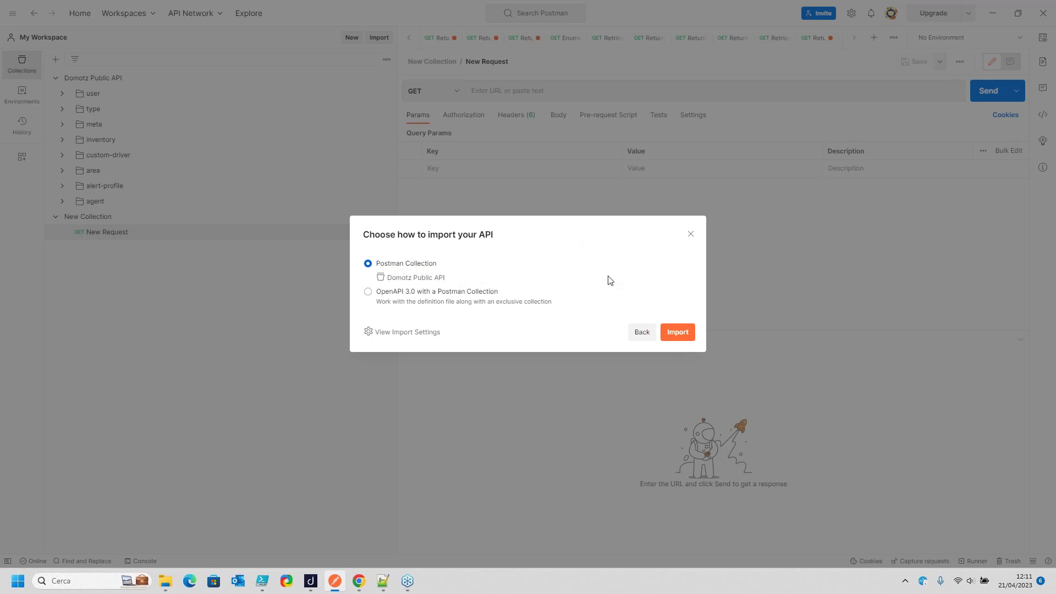
{"action": "left_click", "coordinate": [678, 332]}
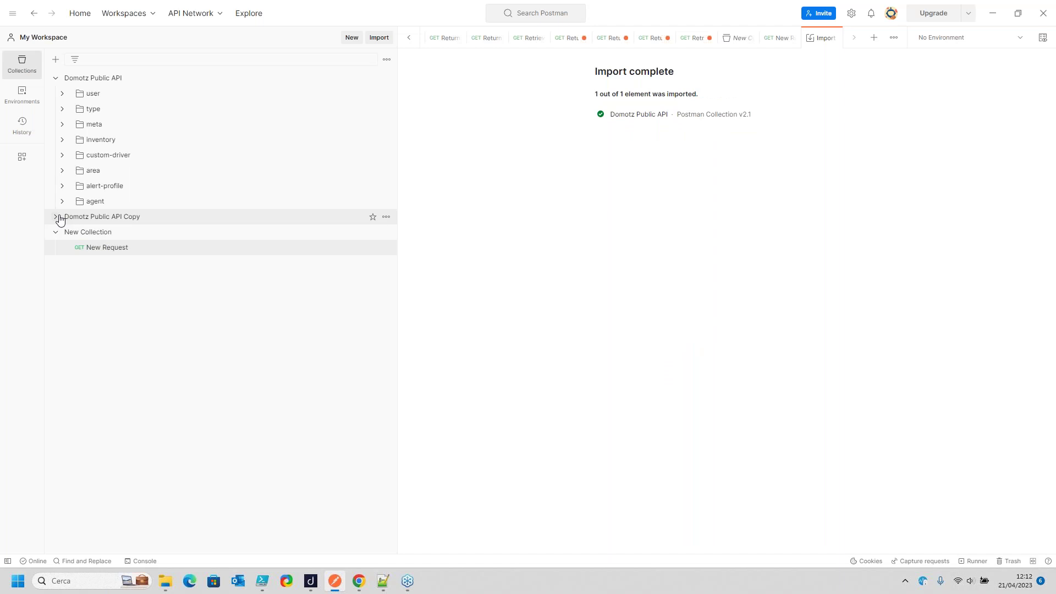
{"action": "left_click", "coordinate": [58, 216]}
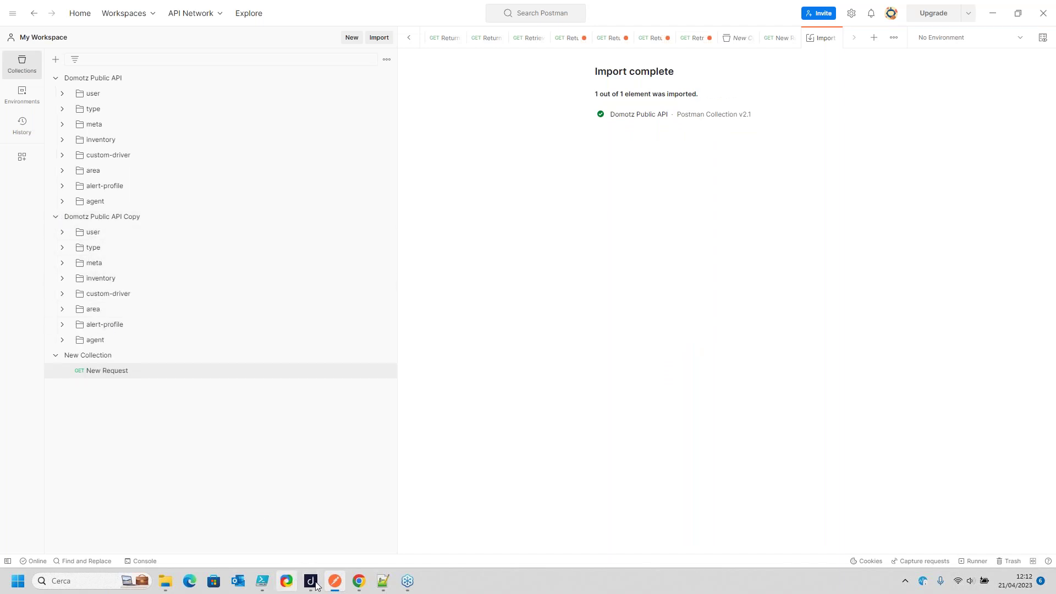
Check the list of API operations in the Domotz developer documentation in Chrome, minimize the notes too, and return to Postman
{"action": "left_click", "coordinate": [382, 580]}
{"action": "left_click", "coordinate": [359, 581]}
{"action": "scroll", "coordinate": [83, 228], "scroll_direction": "up", "scroll_amount": 6}
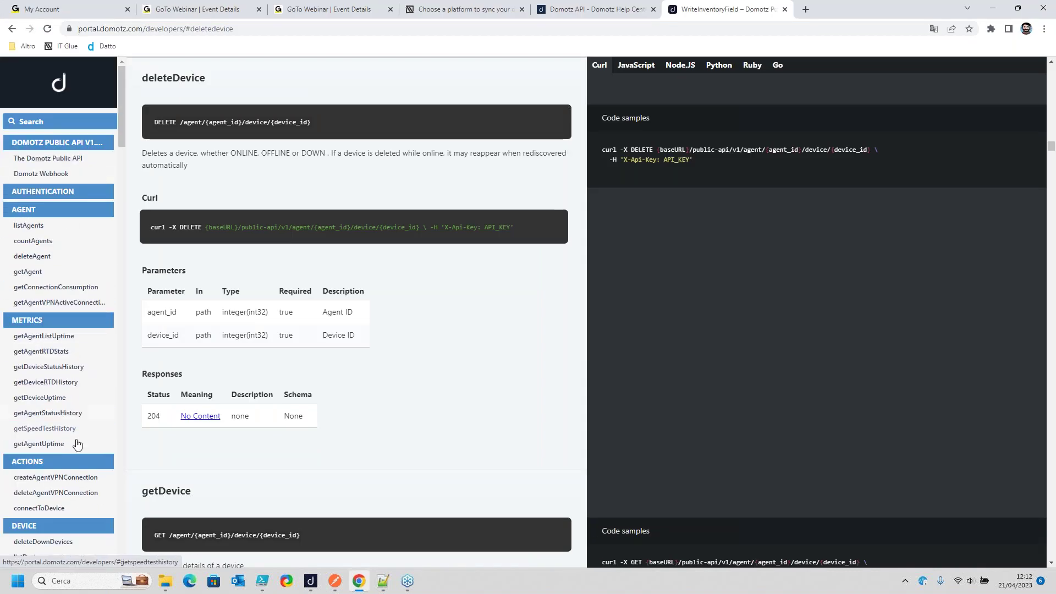
{"action": "scroll", "coordinate": [77, 444], "scroll_direction": "down", "scroll_amount": 9}
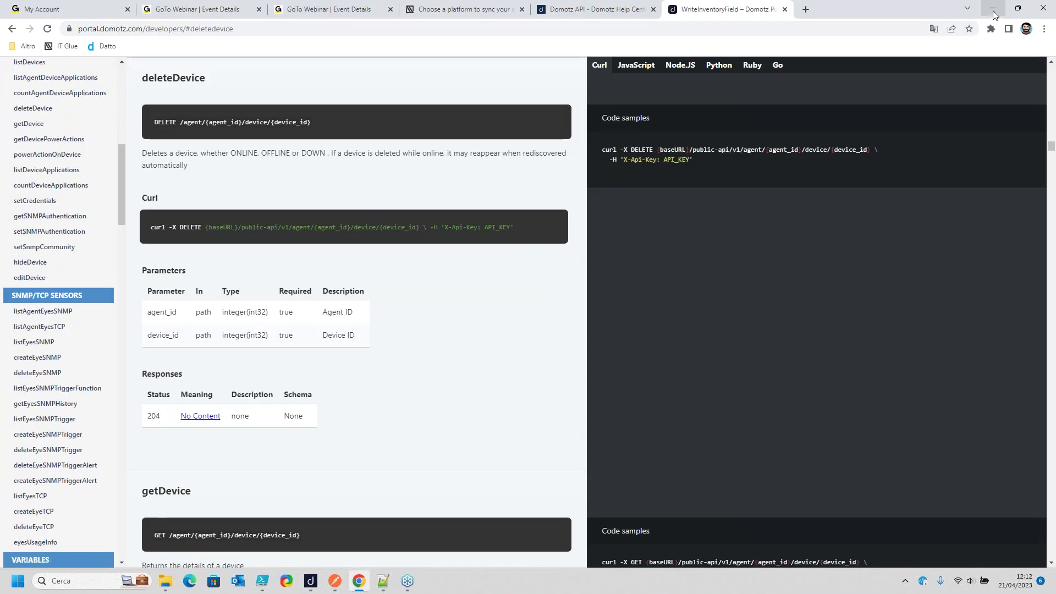
{"action": "left_click", "coordinate": [993, 11]}
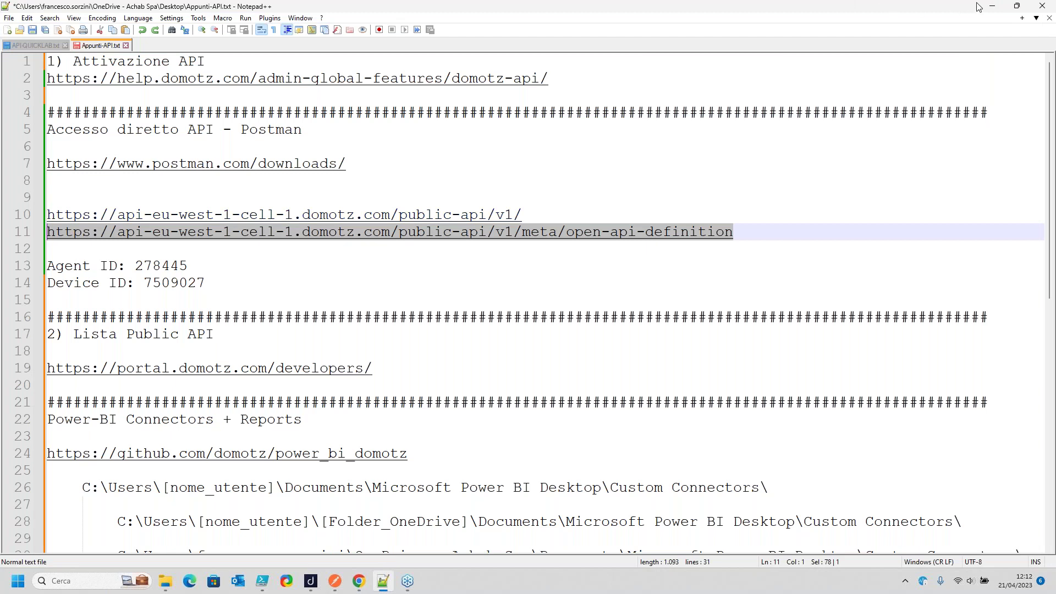
{"action": "left_click", "coordinate": [991, 5]}
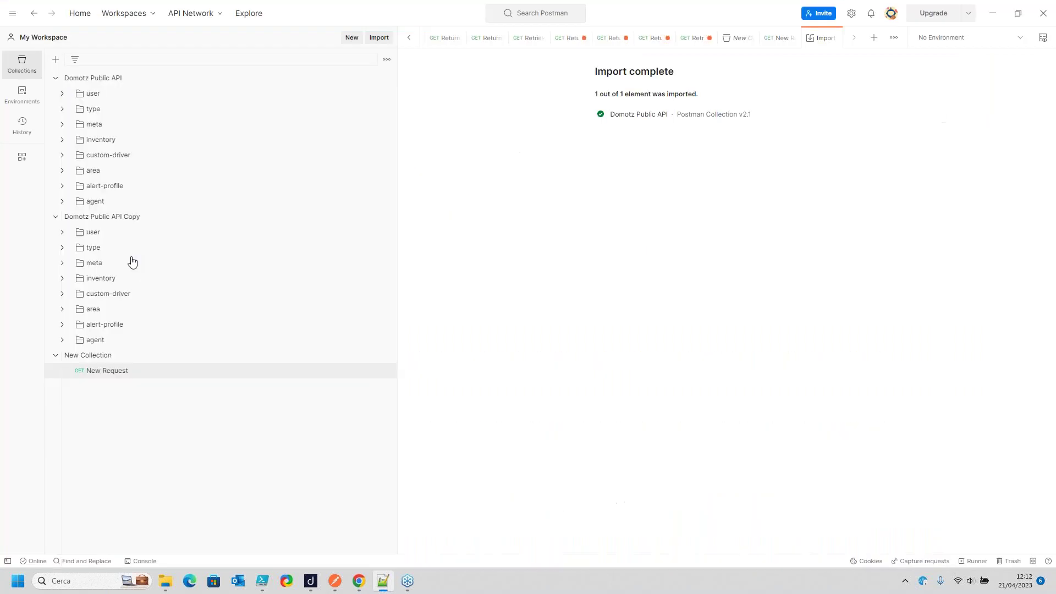
Open the Domotz Public API Copy collection for editing and examine the key value in its API Key authorization settings
{"action": "left_click", "coordinate": [87, 218]}
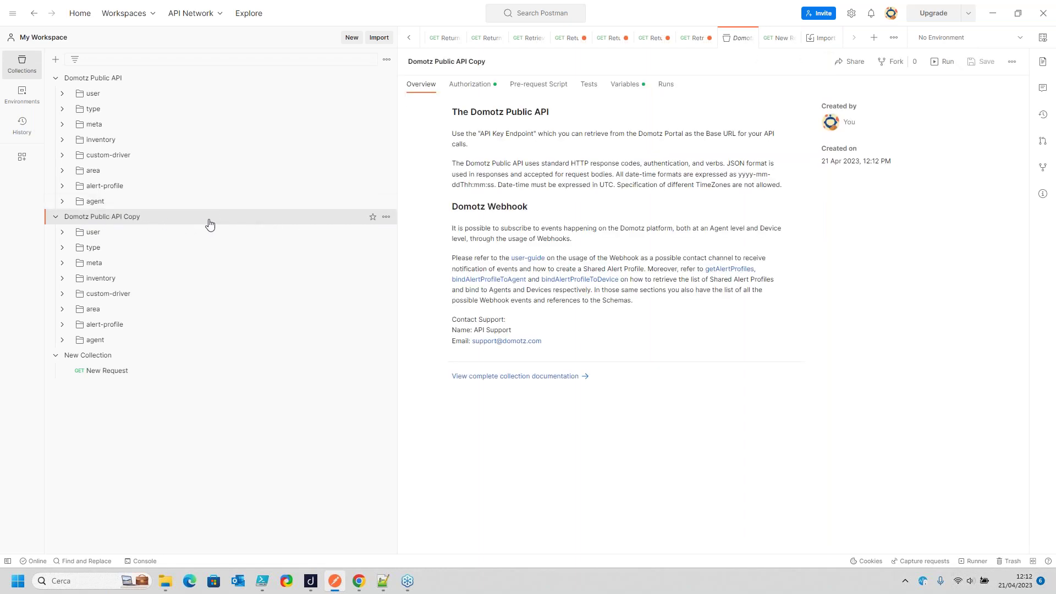
{"action": "left_click", "coordinate": [387, 219]}
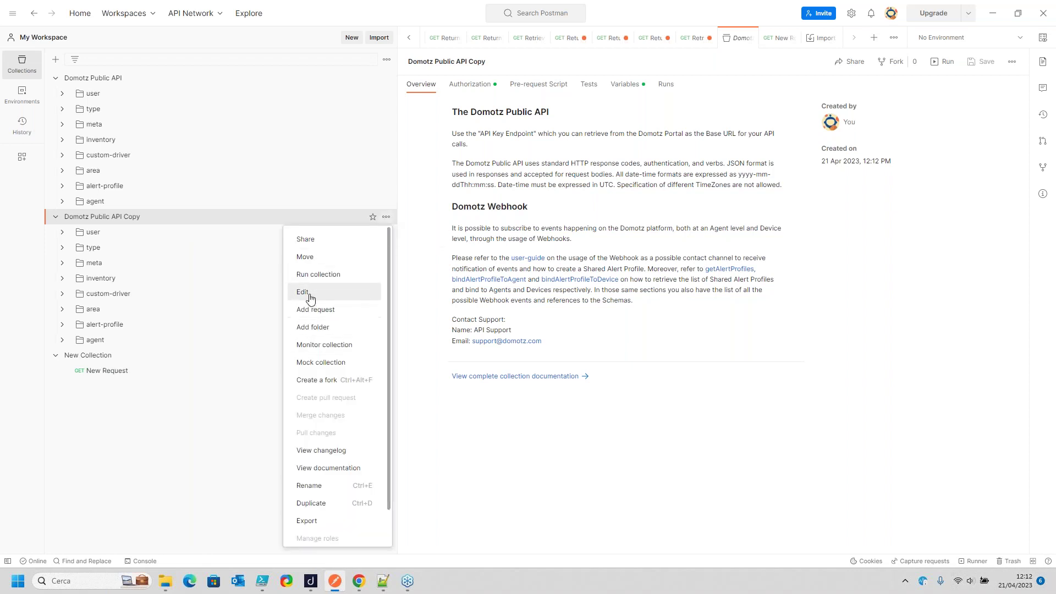
{"action": "left_click", "coordinate": [338, 292]}
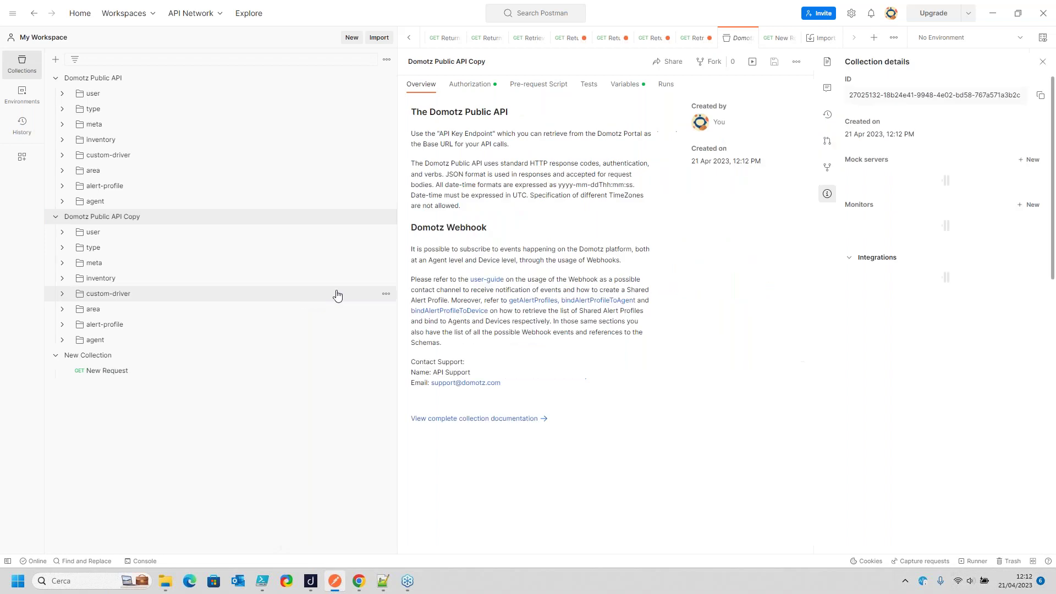
{"action": "left_click", "coordinate": [467, 91]}
{"action": "left_click", "coordinate": [598, 289]}
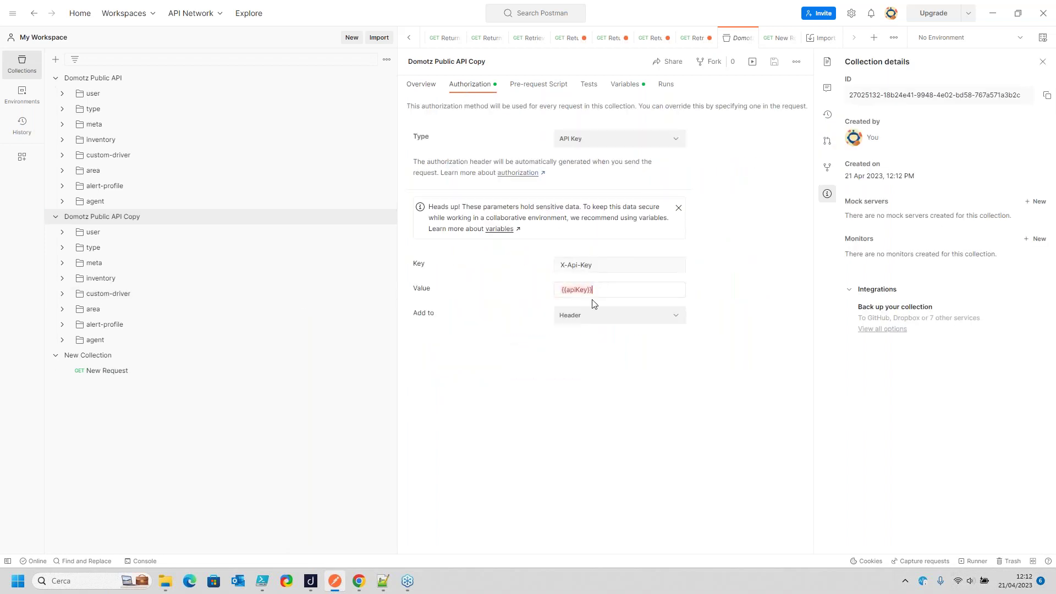
{"action": "mouse_move", "coordinate": [573, 290]}
{"action": "left_click_drag", "start_coordinate": [600, 291], "coordinate": [556, 291]}
{"action": "left_click", "coordinate": [335, 446]}
Collapse the copied collection, open the collection runner for the original Domotz Public API, and look through its request run order
{"action": "left_click", "coordinate": [58, 218]}
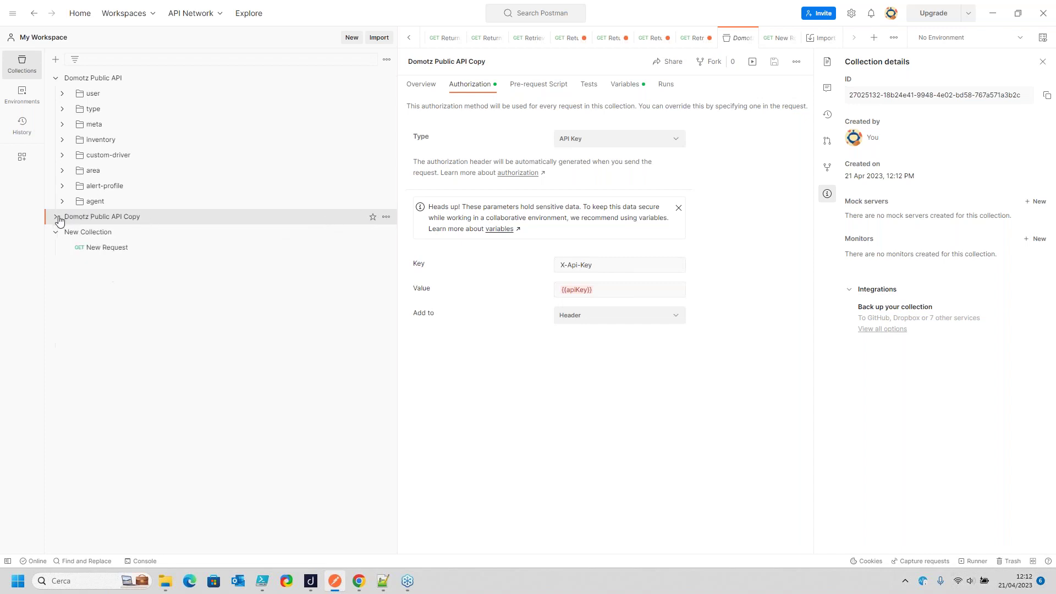
{"action": "right_click", "coordinate": [113, 222]}
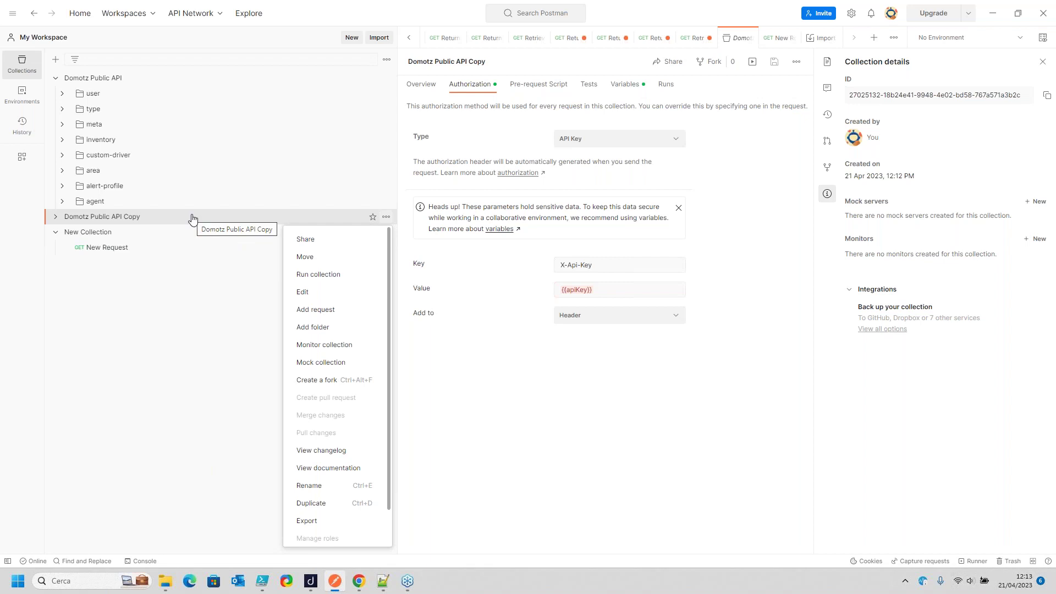
{"action": "left_click", "coordinate": [107, 80]}
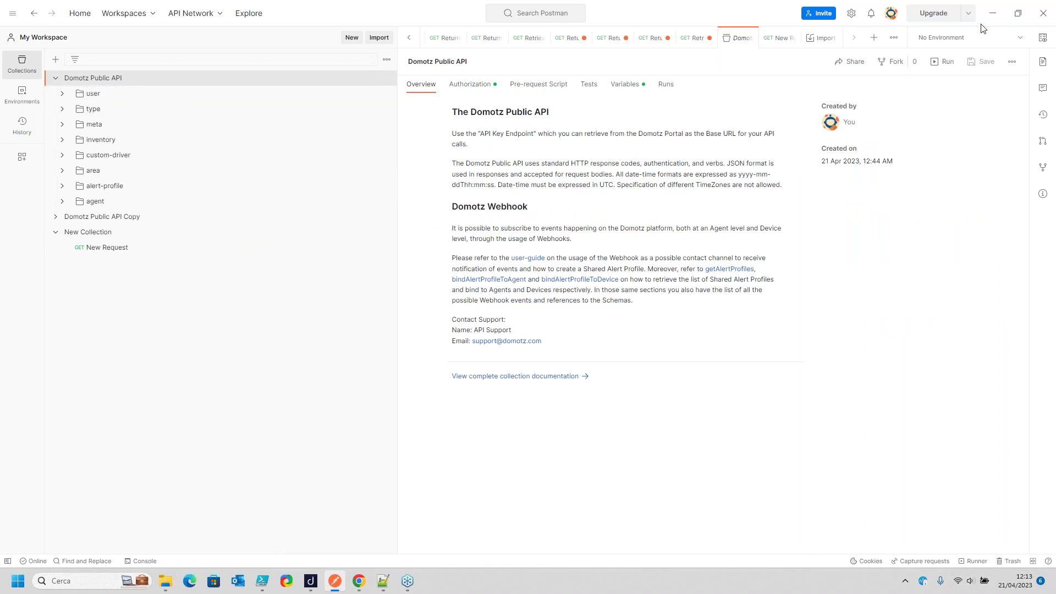
{"action": "mouse_move", "coordinate": [198, 77]}
{"action": "left_click", "coordinate": [384, 78]}
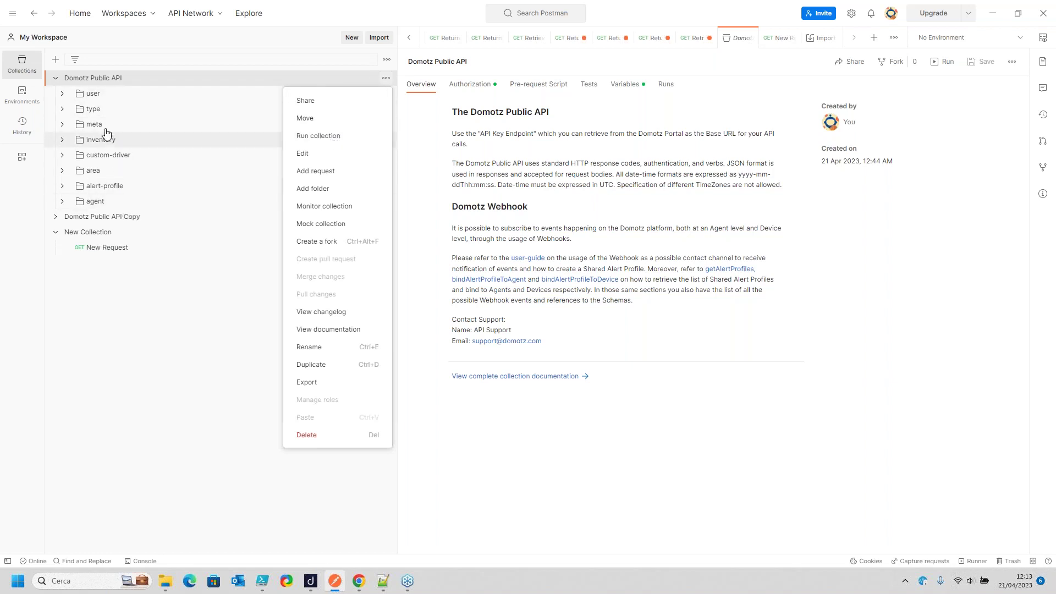
{"action": "left_click", "coordinate": [327, 139]}
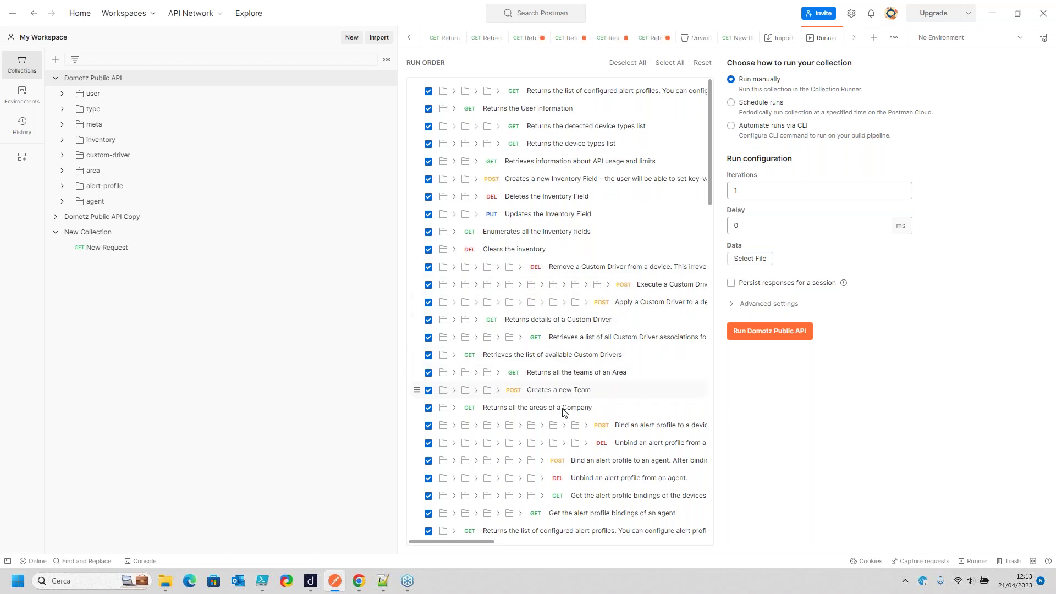
{"action": "scroll", "coordinate": [567, 424], "scroll_direction": "down", "scroll_amount": 2}
{"action": "scroll", "coordinate": [559, 419], "scroll_direction": "down", "scroll_amount": 2}
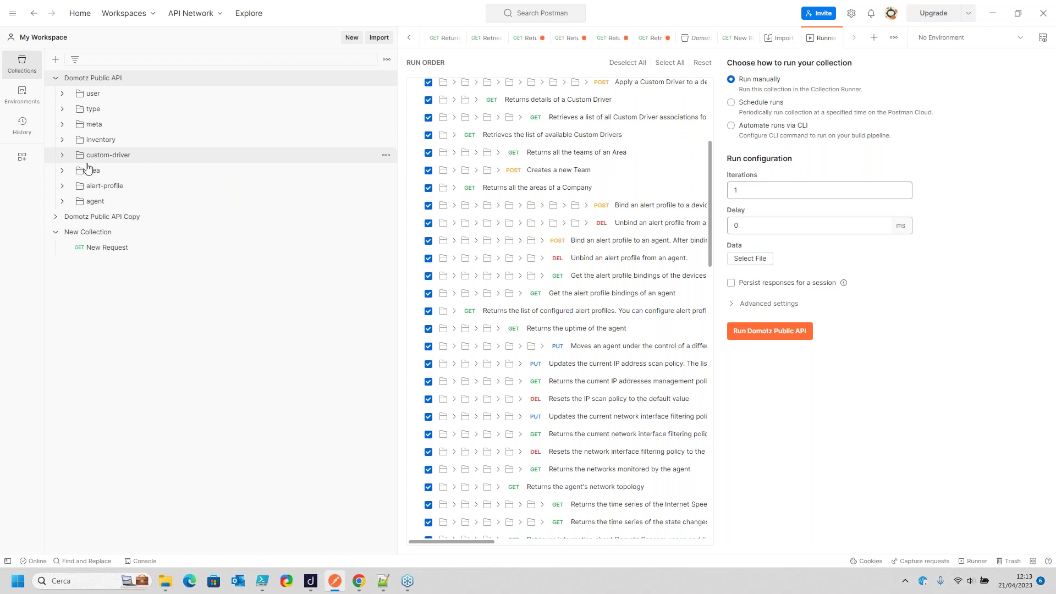
Open the "Returns the agents list" request in the original collection's agent folder and send it with its default parameters
{"action": "left_click", "coordinate": [63, 202]}
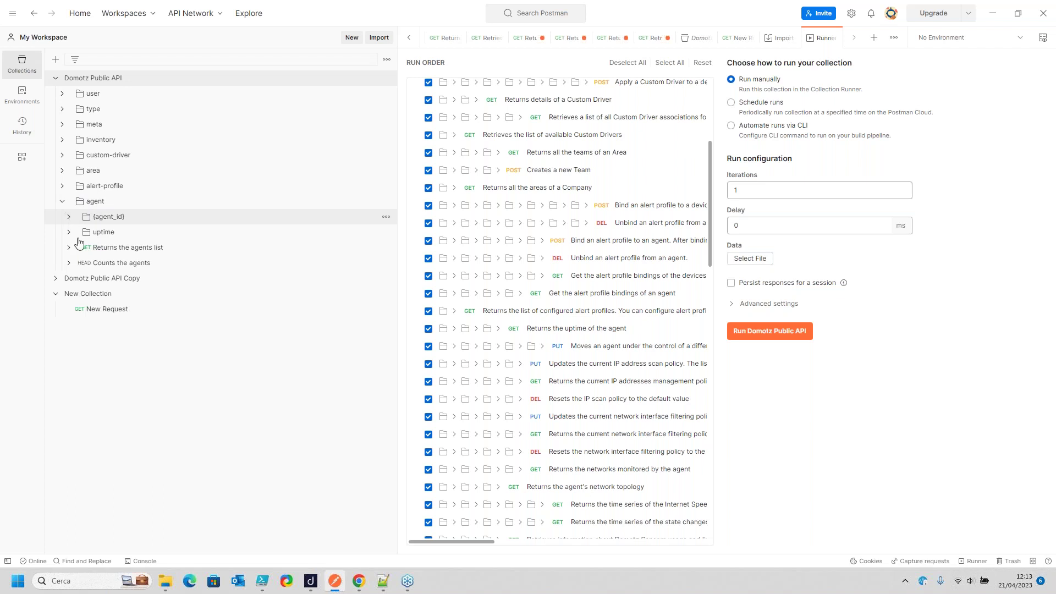
{"action": "left_click", "coordinate": [104, 251]}
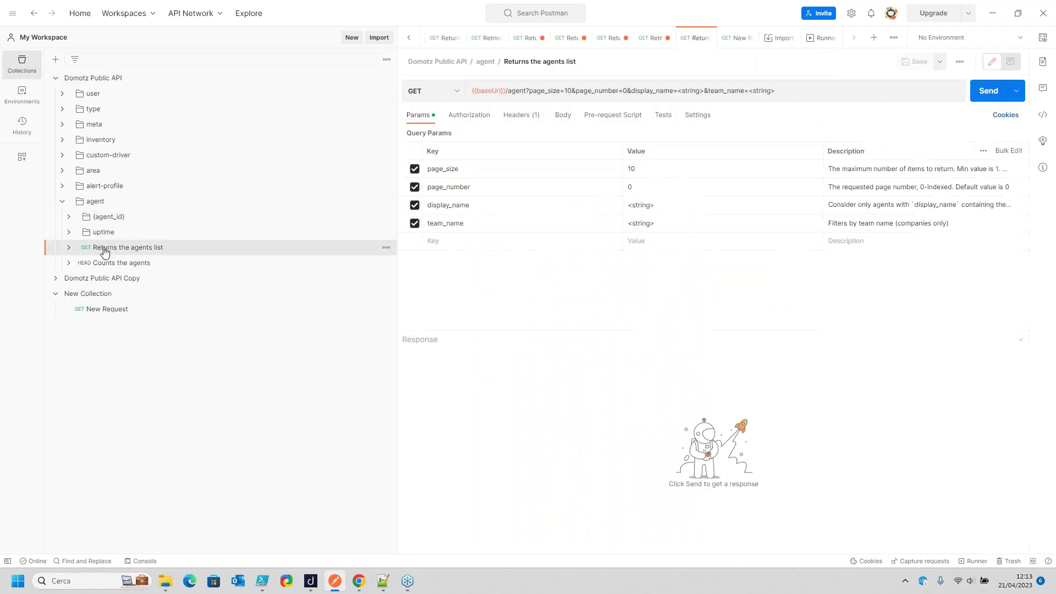
{"action": "left_click", "coordinate": [69, 248]}
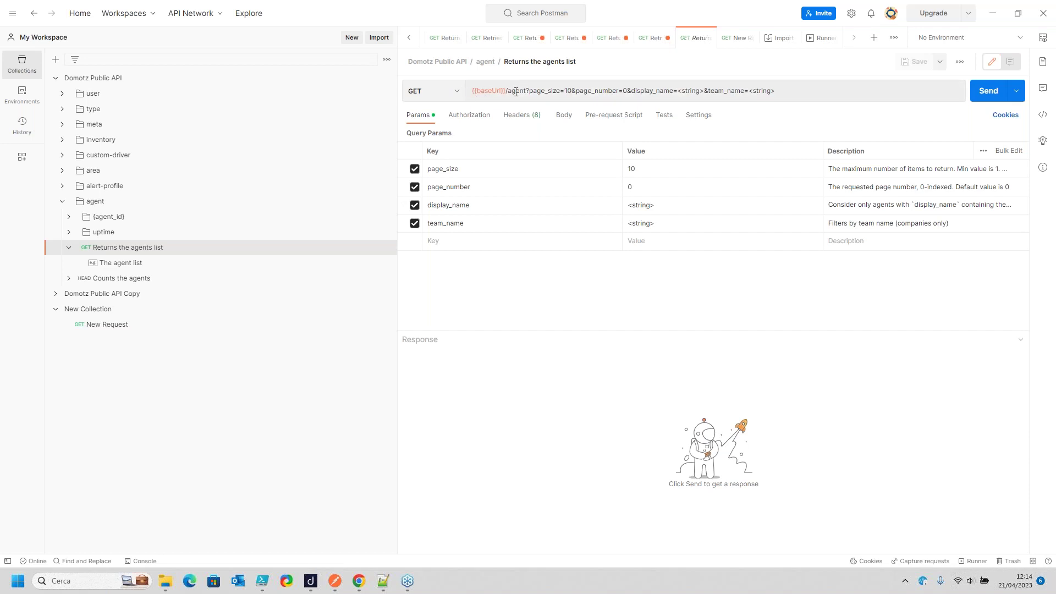
{"action": "left_click", "coordinate": [992, 96]}
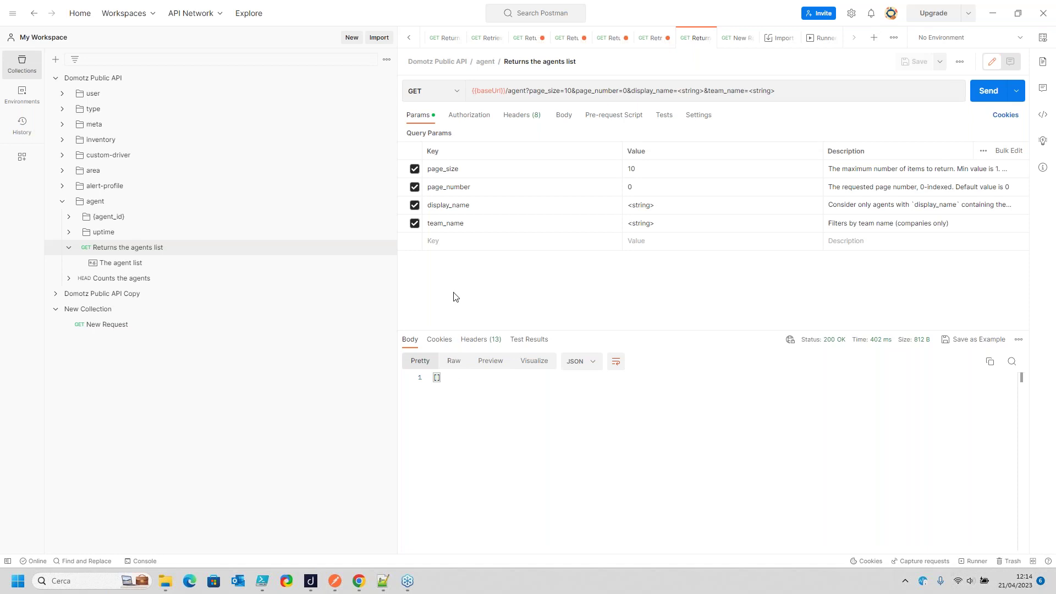
View the "Returns the details of an agent" request in the {agent_id} folder and return to the agents list request
{"action": "left_click", "coordinate": [73, 218]}
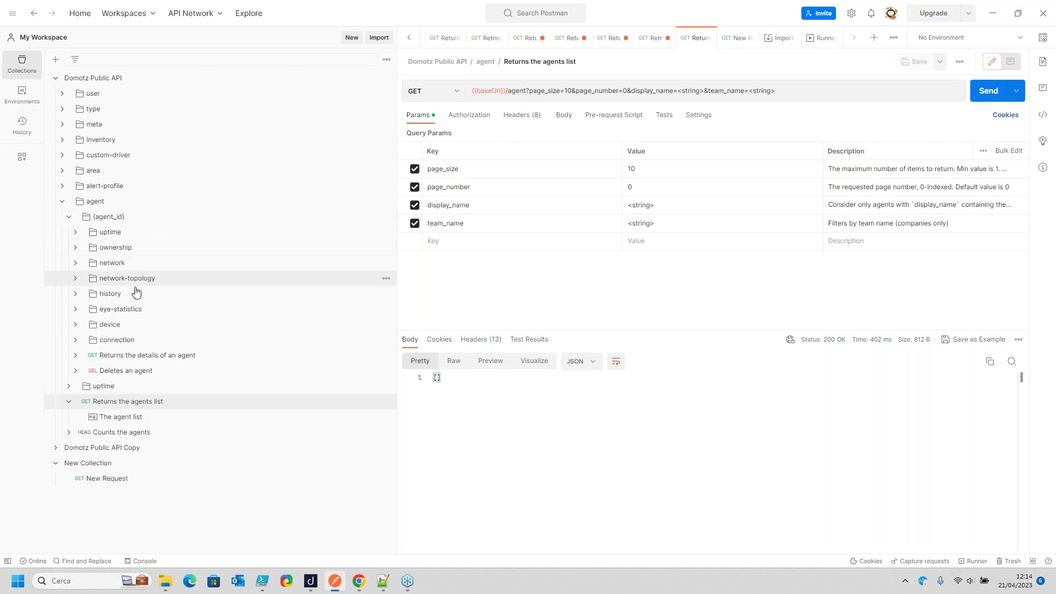
{"action": "left_click", "coordinate": [141, 357]}
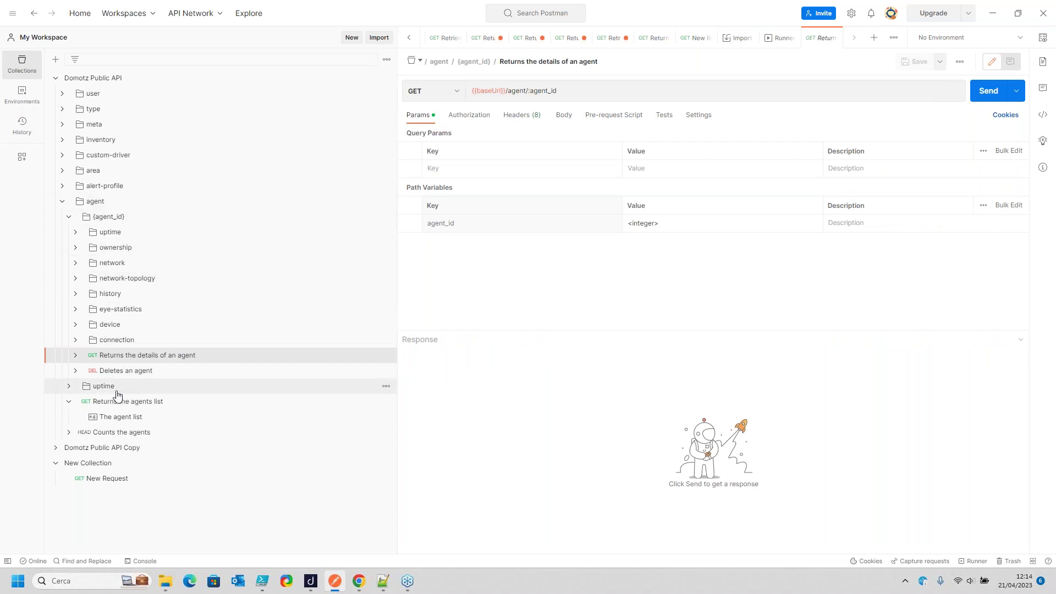
{"action": "left_click", "coordinate": [107, 407]}
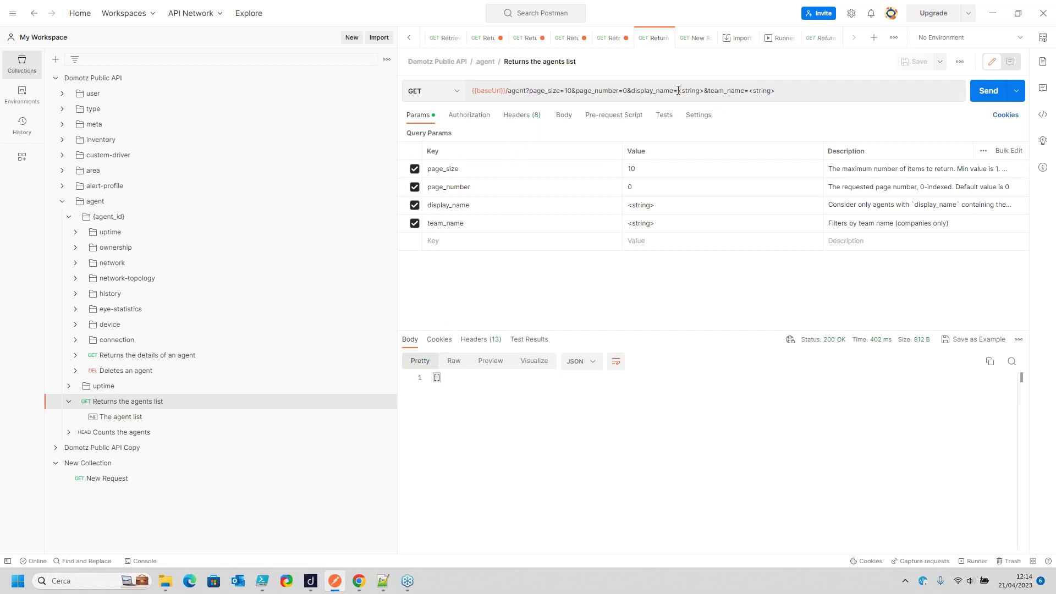
Remove the display_name placeholder value and the whole team_name parameter from the agents list request URL, and resend the request
{"action": "left_click_drag", "start_coordinate": [680, 91], "coordinate": [781, 94]}
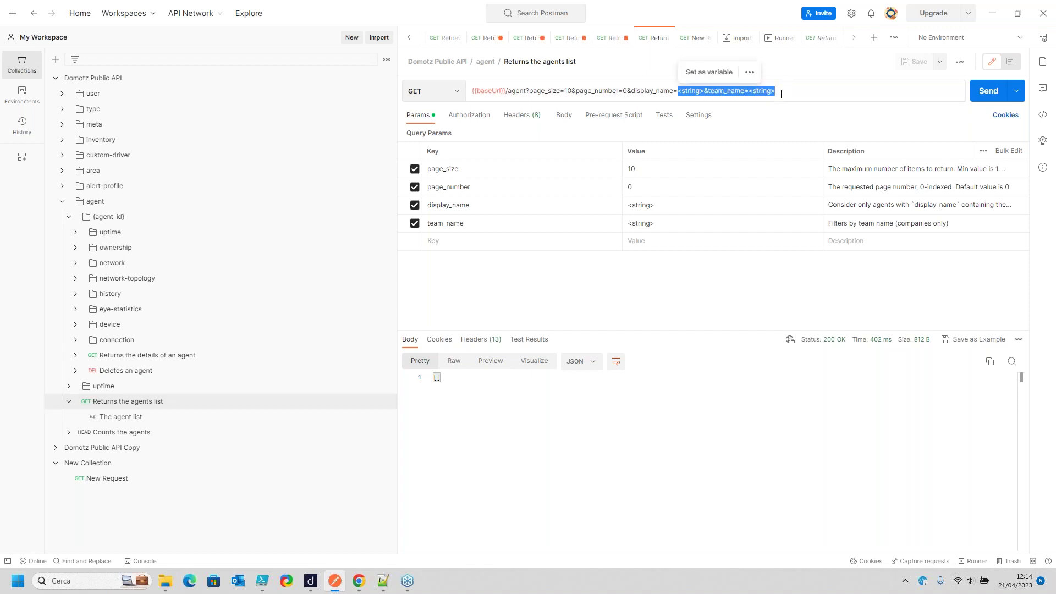
{"action": "key", "text": "BackSpace"}
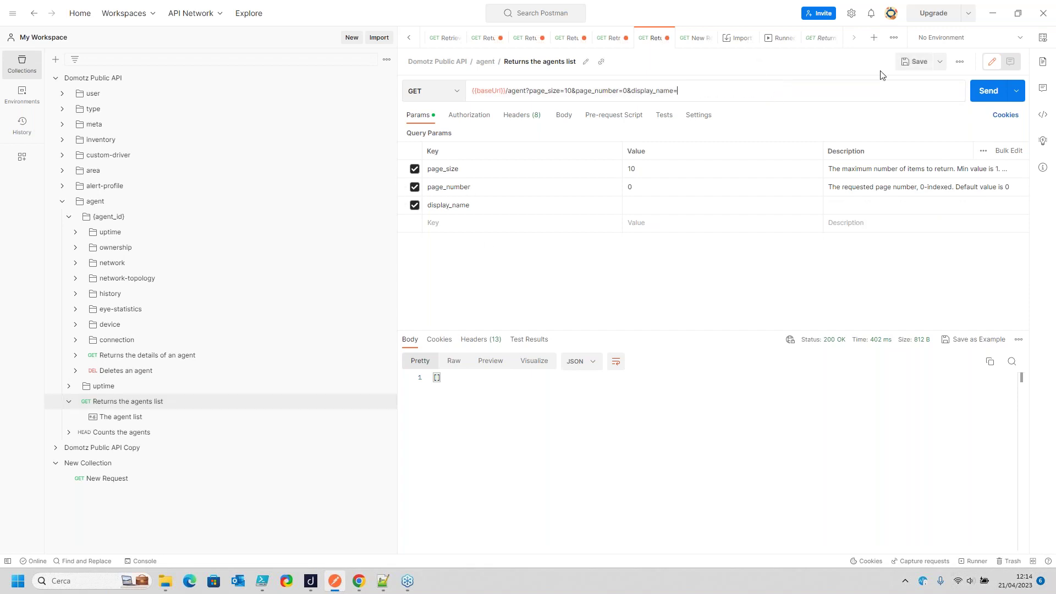
{"action": "left_click", "coordinate": [988, 92]}
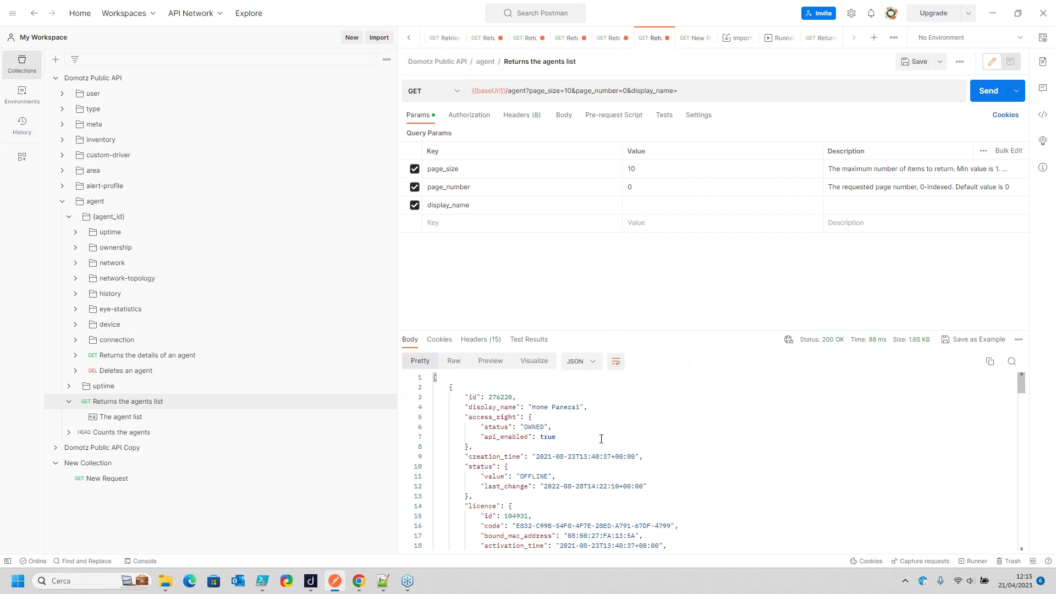
Examine the returned agents in the JSON response, including their IDs, display names, status and licence details
{"action": "scroll", "coordinate": [599, 423], "scroll_direction": "down", "scroll_amount": 1}
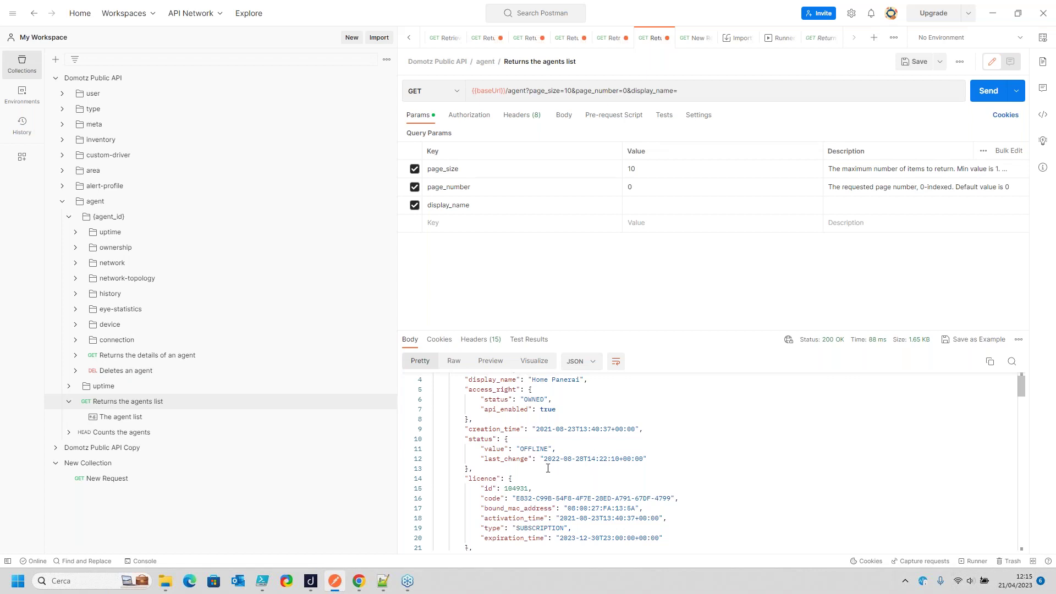
{"action": "scroll", "coordinate": [527, 467], "scroll_direction": "up", "scroll_amount": 1}
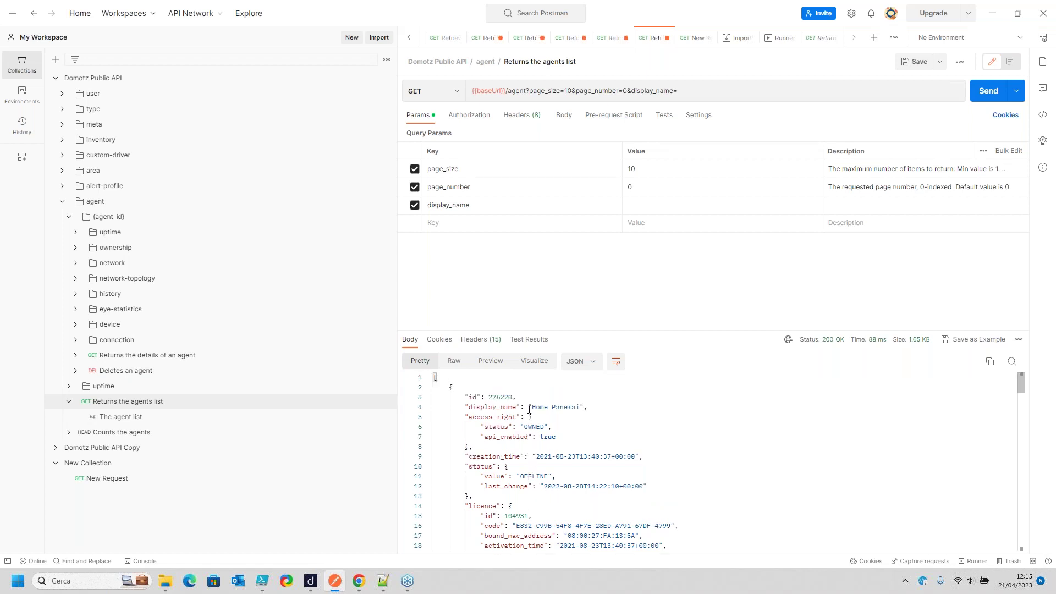
{"action": "scroll", "coordinate": [531, 402], "scroll_direction": "down", "scroll_amount": 2}
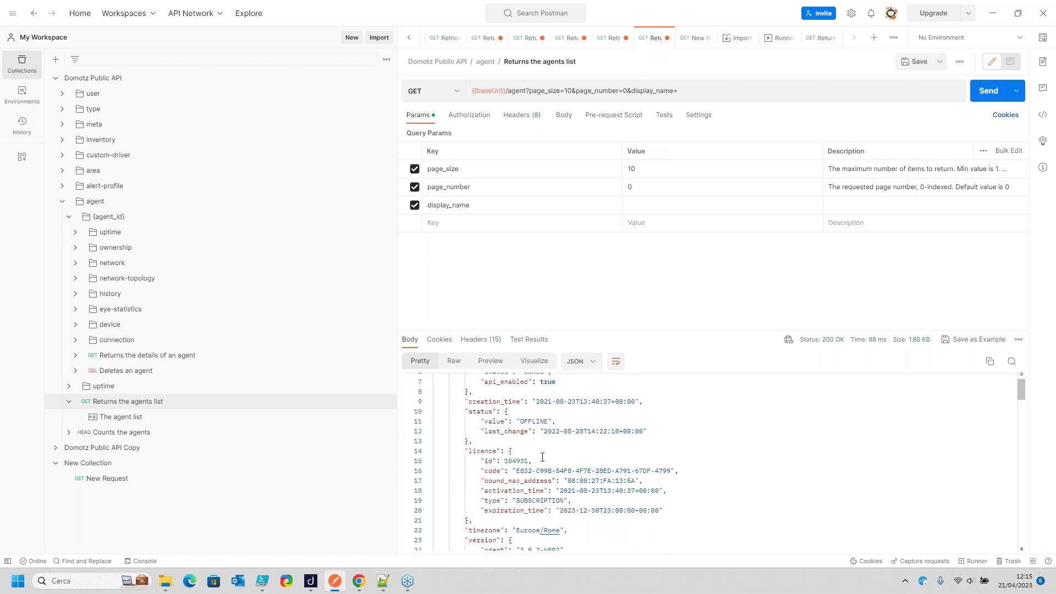
{"action": "scroll", "coordinate": [545, 472], "scroll_direction": "down", "scroll_amount": 6}
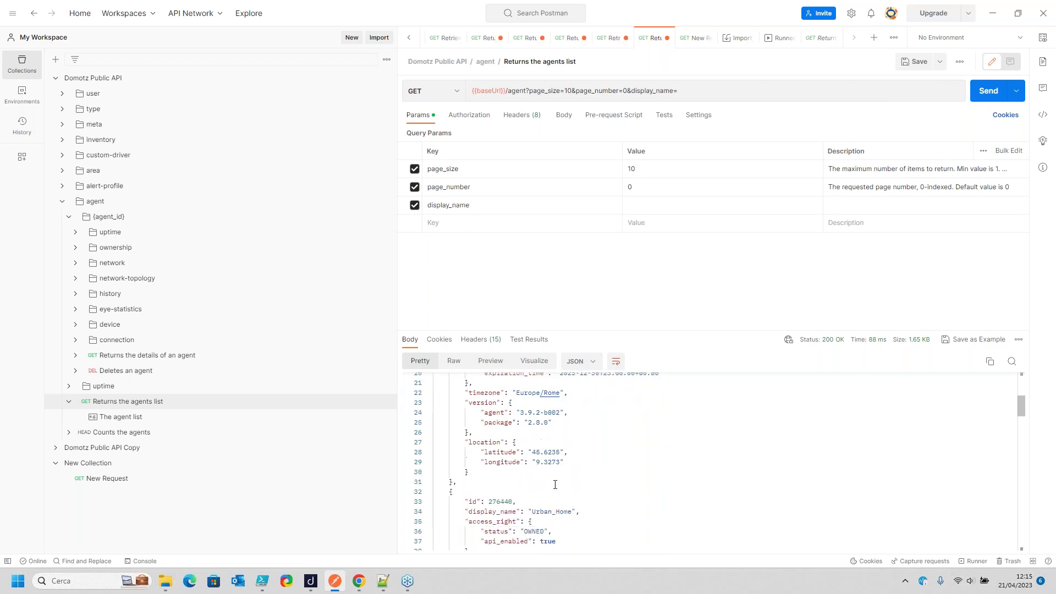
{"action": "scroll", "coordinate": [565, 498], "scroll_direction": "down", "scroll_amount": 2}
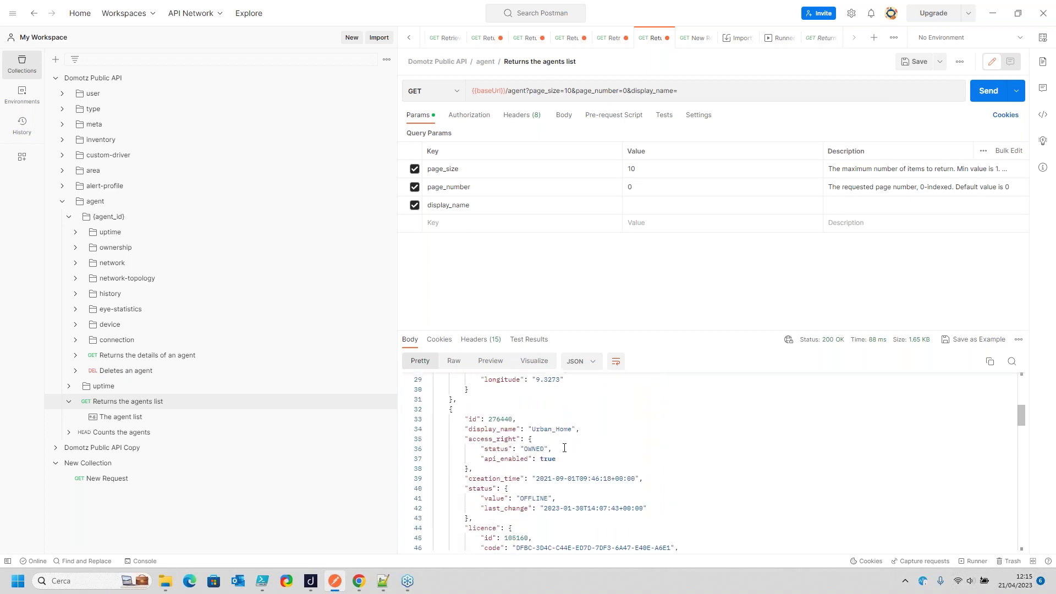
{"action": "scroll", "coordinate": [589, 471], "scroll_direction": "down", "scroll_amount": 3}
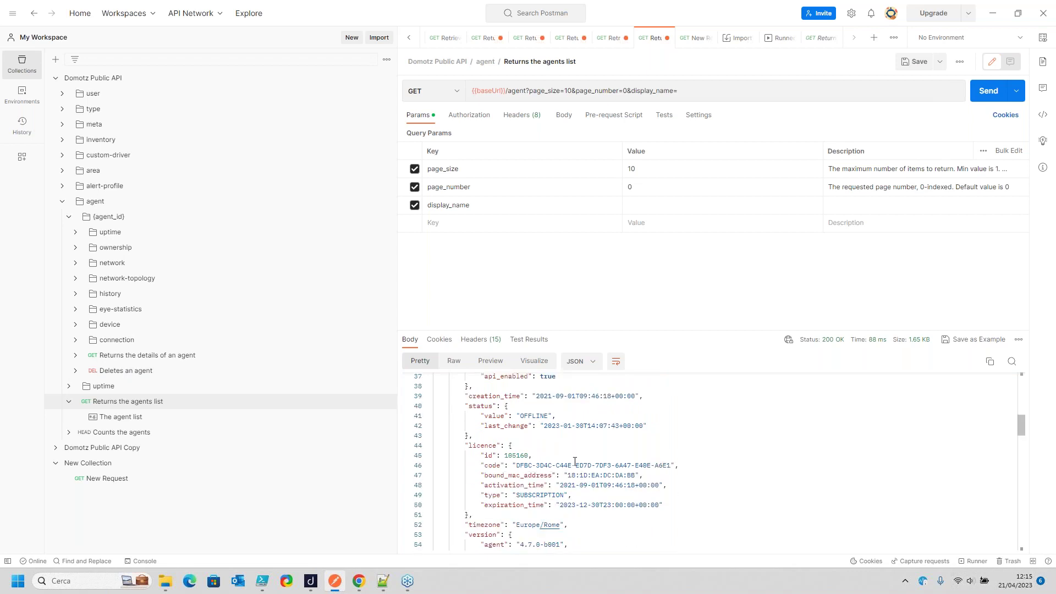
Find the ACHAB-SEDE agent in the agents list response and copy its ID
{"action": "scroll", "coordinate": [576, 462], "scroll_direction": "down", "scroll_amount": 6}
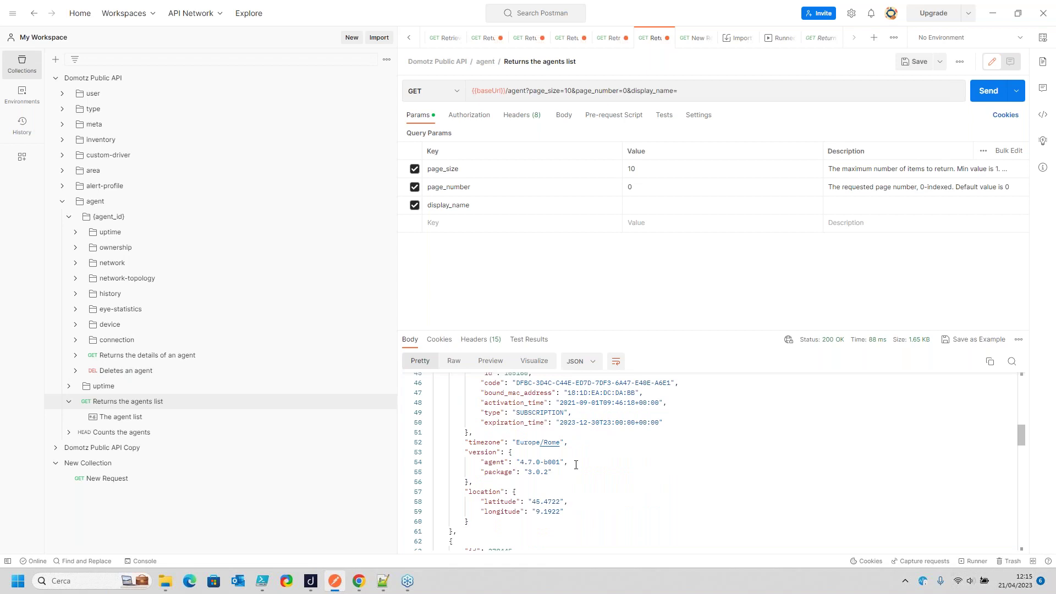
{"action": "scroll", "coordinate": [576, 465], "scroll_direction": "down", "scroll_amount": 1}
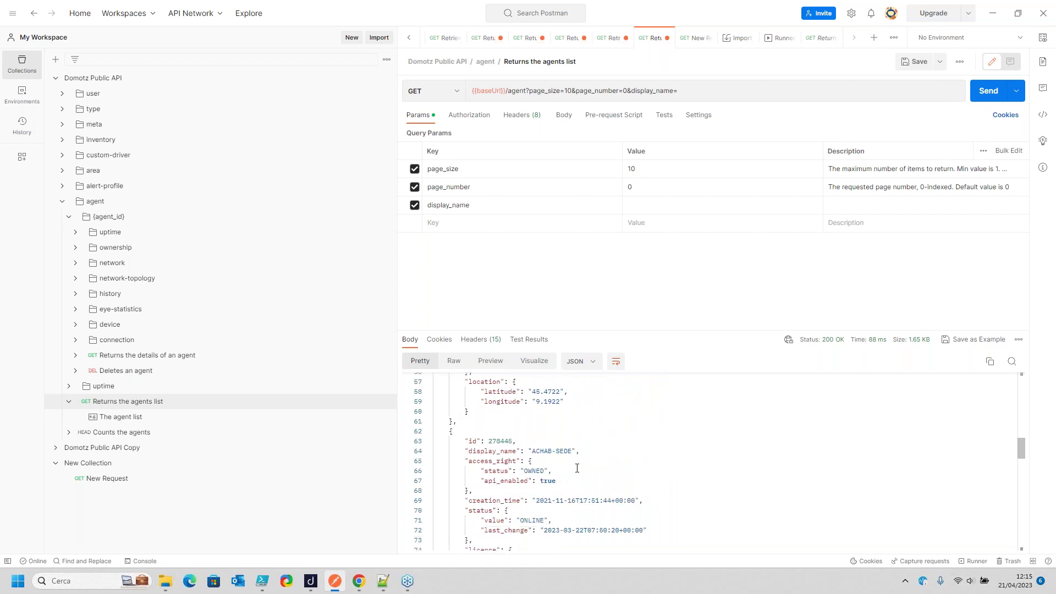
{"action": "double_click", "coordinate": [502, 442]}
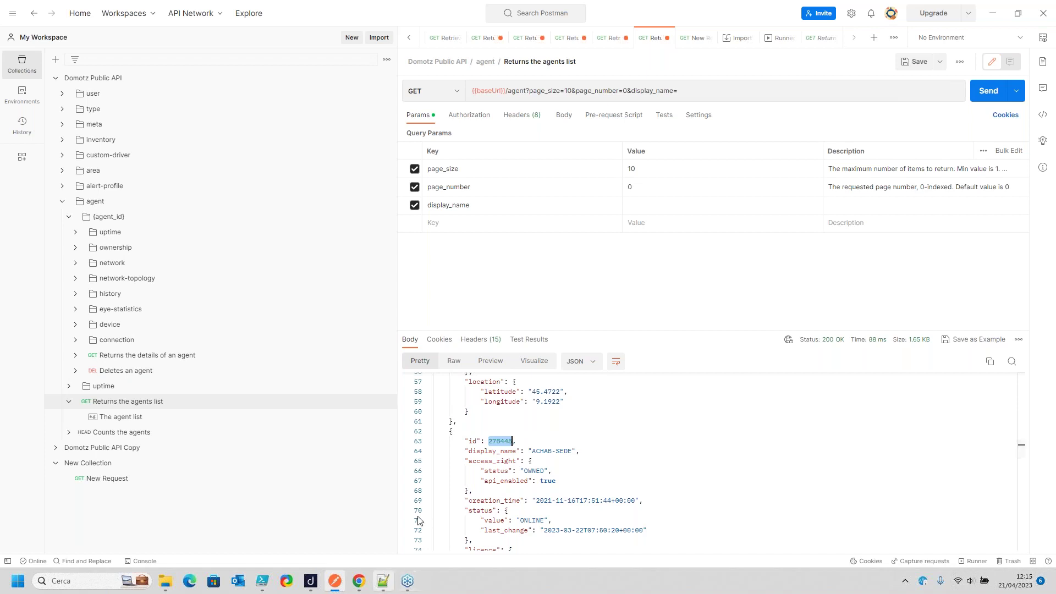
{"action": "right_click", "coordinate": [502, 444]}
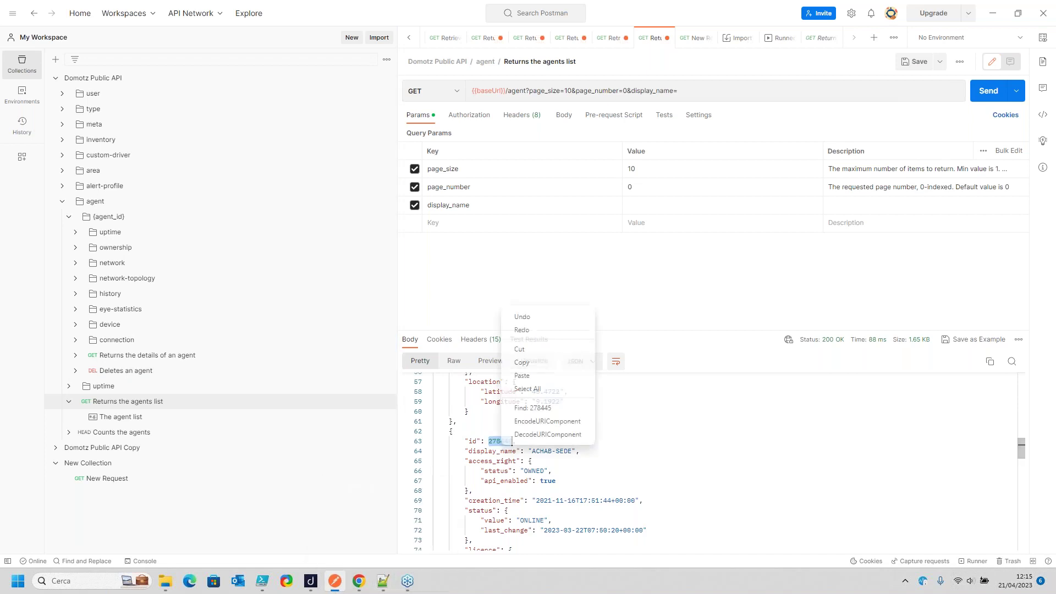
{"action": "left_click", "coordinate": [521, 362]}
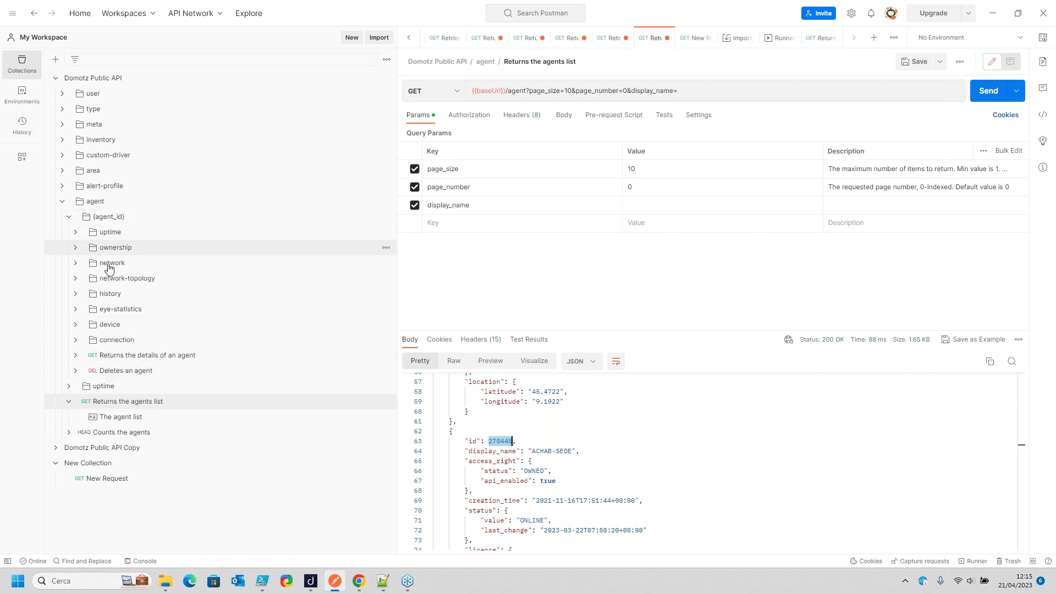
Open the "Returns all the devices of an agent" request in the device folder and send it with agent_id 278445
{"action": "left_click", "coordinate": [94, 326]}
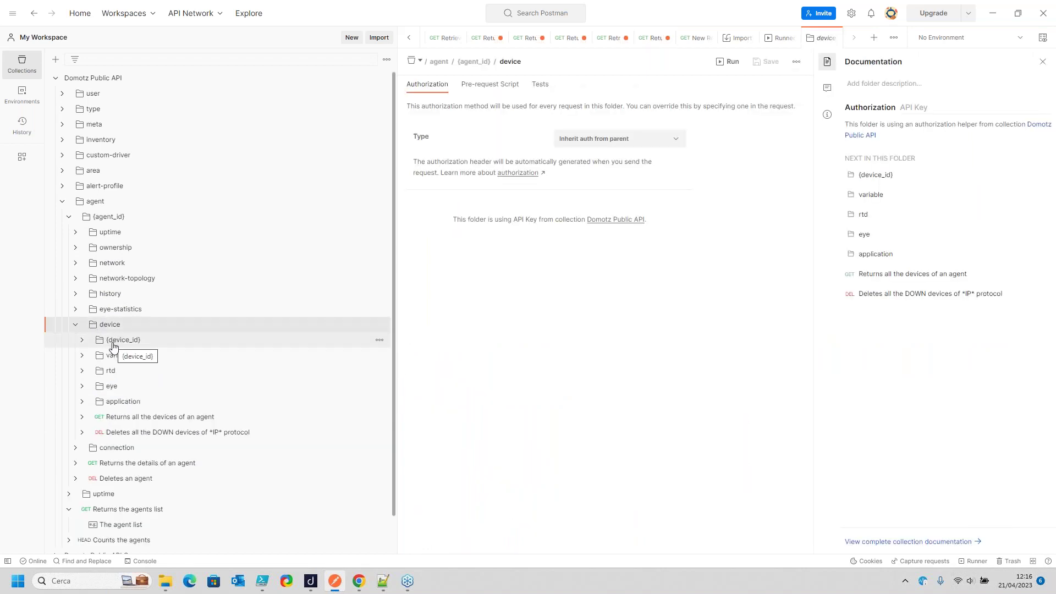
{"action": "left_click", "coordinate": [114, 421]}
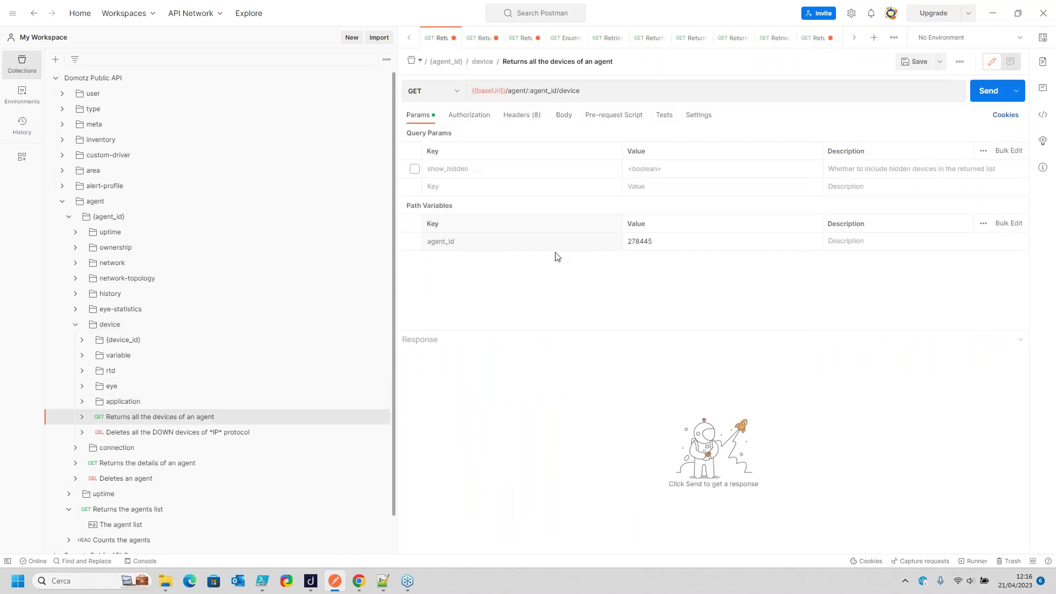
{"action": "double_click", "coordinate": [660, 241]}
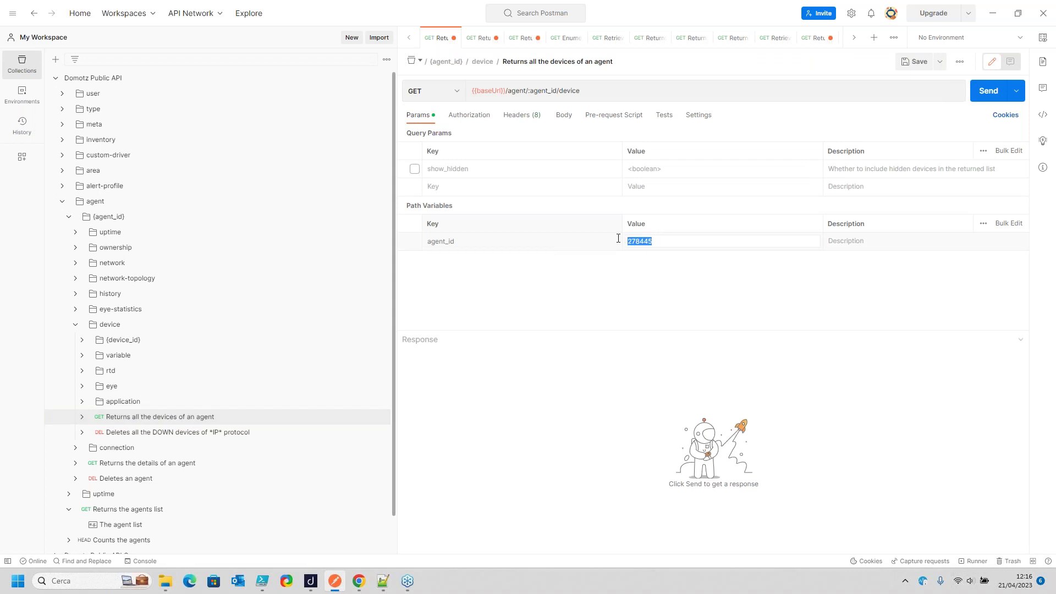
{"action": "left_click", "coordinate": [655, 240]}
{"action": "left_click", "coordinate": [978, 92]}
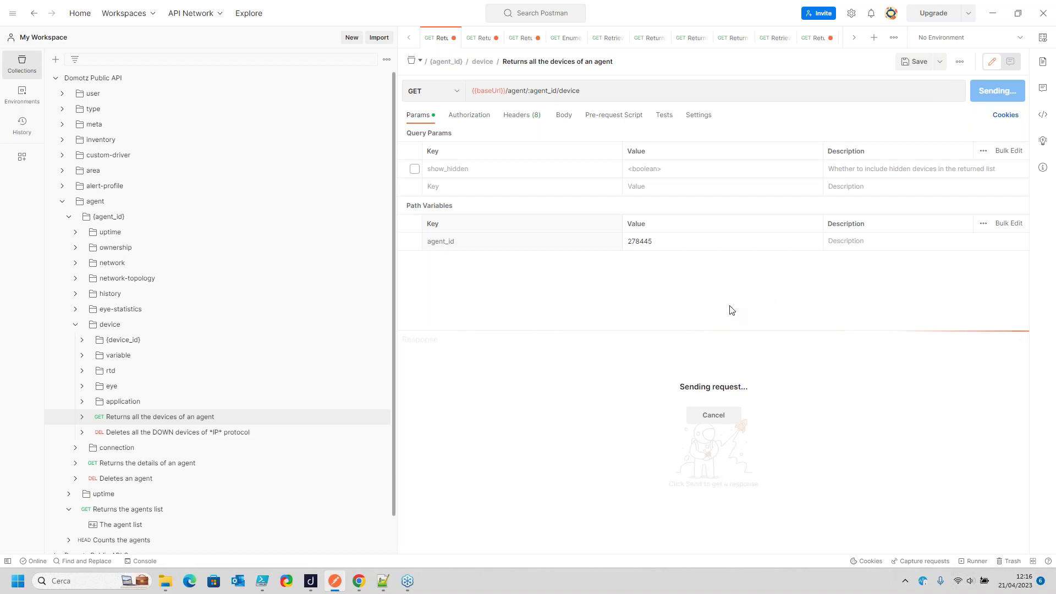
Search the returned device list for "ubuntu" and copy the ID of the srvubuntu21 device
{"action": "scroll", "coordinate": [485, 392], "scroll_direction": "down", "scroll_amount": 5}
{"action": "scroll", "coordinate": [484, 461], "scroll_direction": "down", "scroll_amount": 9}
{"action": "scroll", "coordinate": [483, 466], "scroll_direction": "down", "scroll_amount": 9}
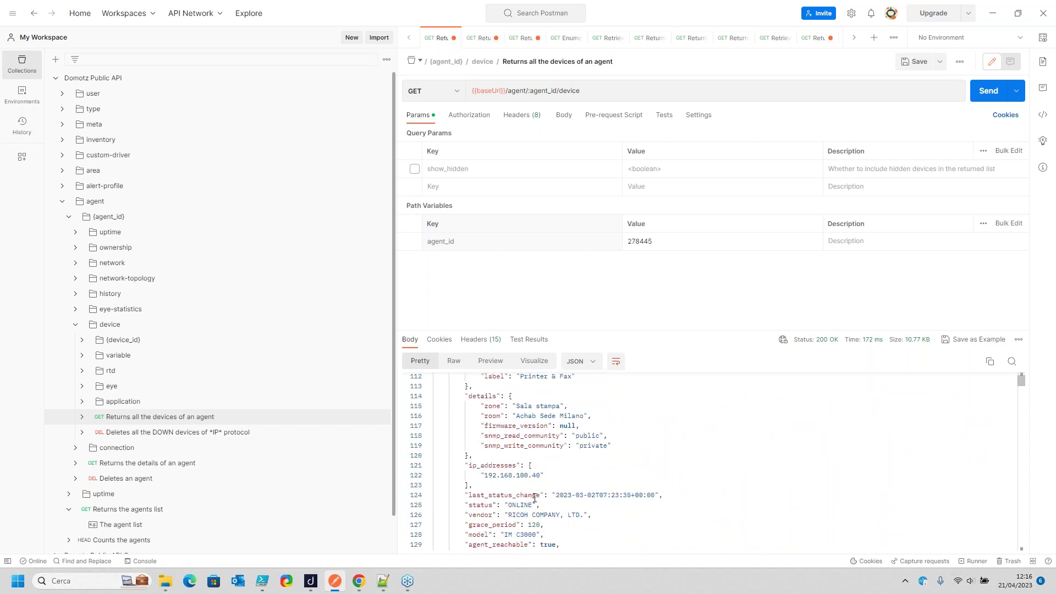
{"action": "scroll", "coordinate": [531, 486], "scroll_direction": "up", "scroll_amount": 6}
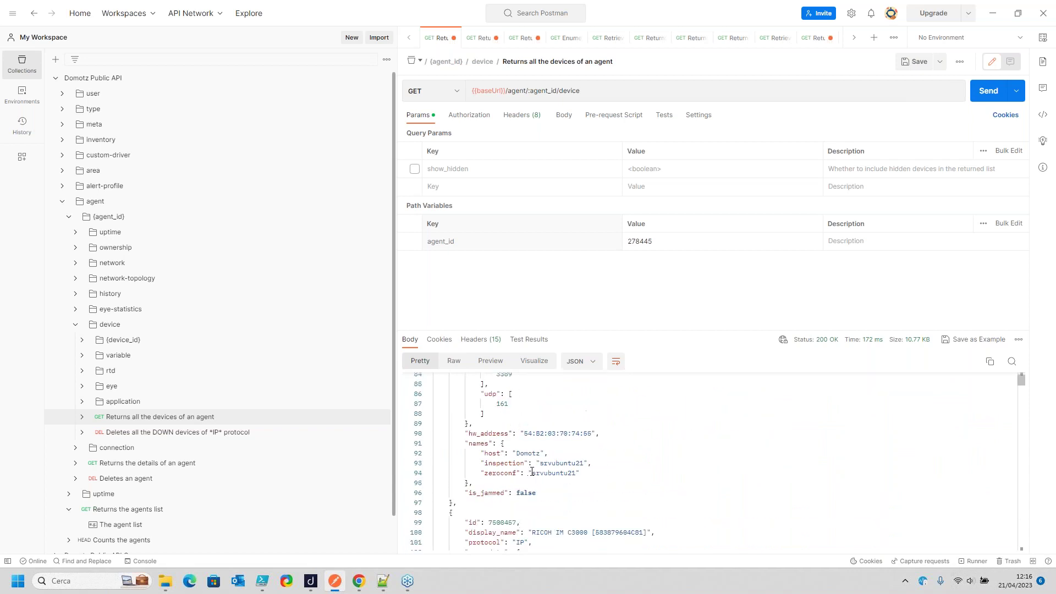
{"action": "scroll", "coordinate": [533, 471], "scroll_direction": "up", "scroll_amount": 2}
{"action": "left_click", "coordinate": [1011, 361]}
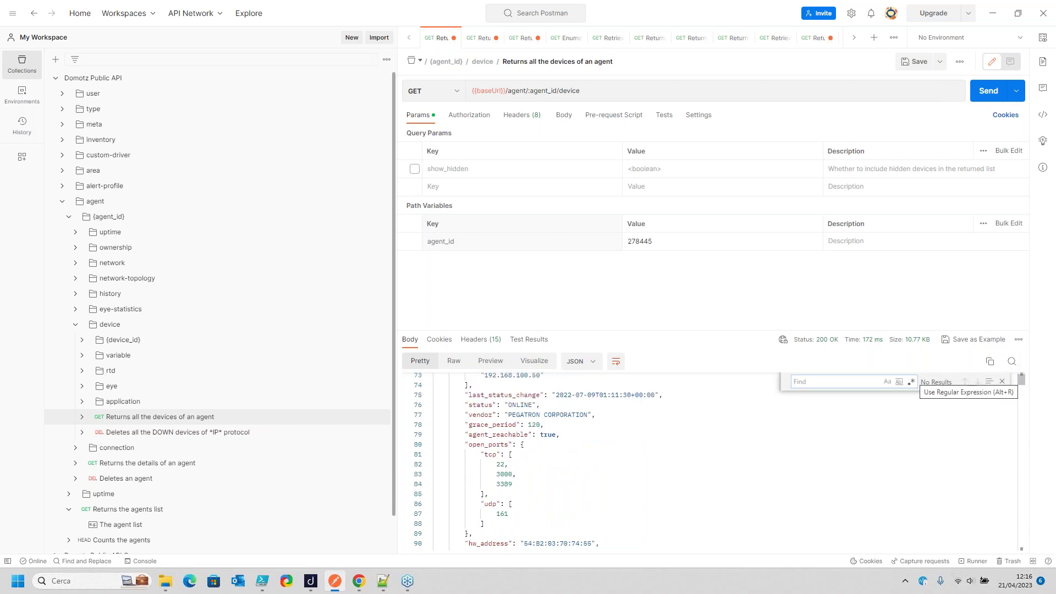
{"action": "type", "text": "ubuntu"}
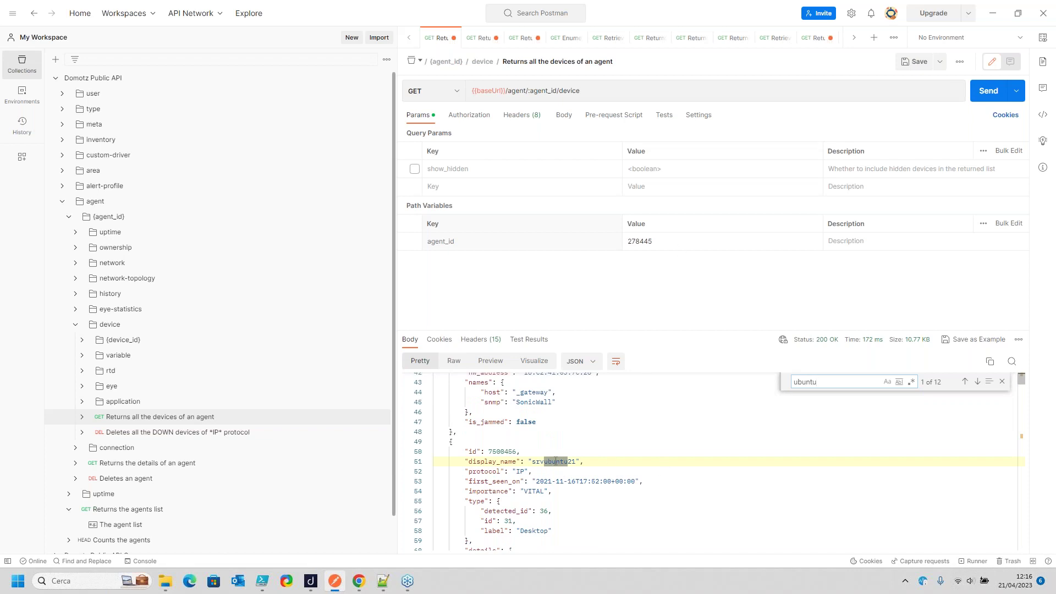
{"action": "double_click", "coordinate": [500, 451]}
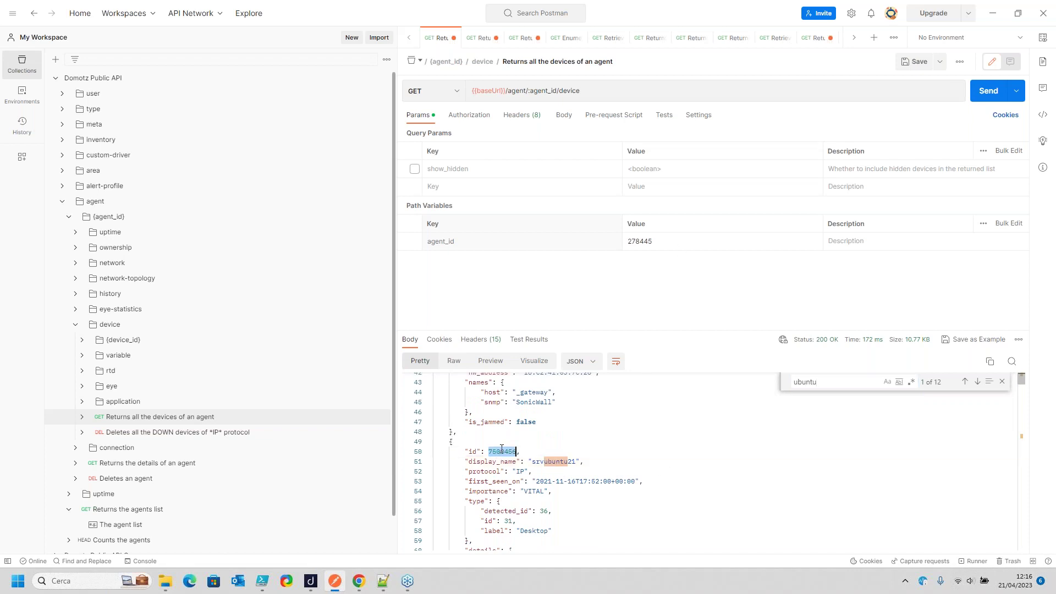
{"action": "right_click", "coordinate": [500, 451]}
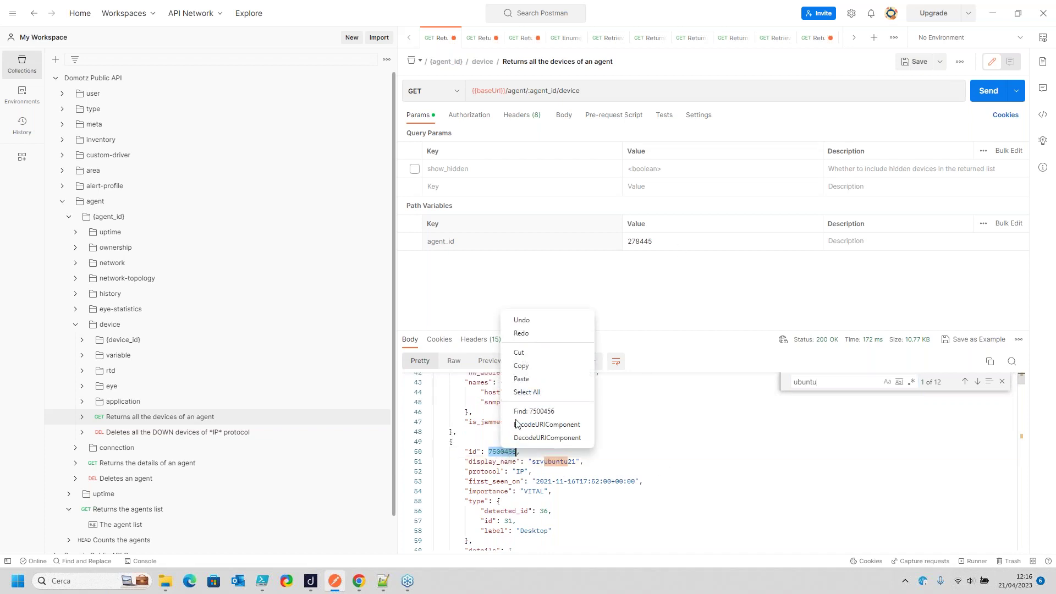
{"action": "left_click", "coordinate": [521, 366]}
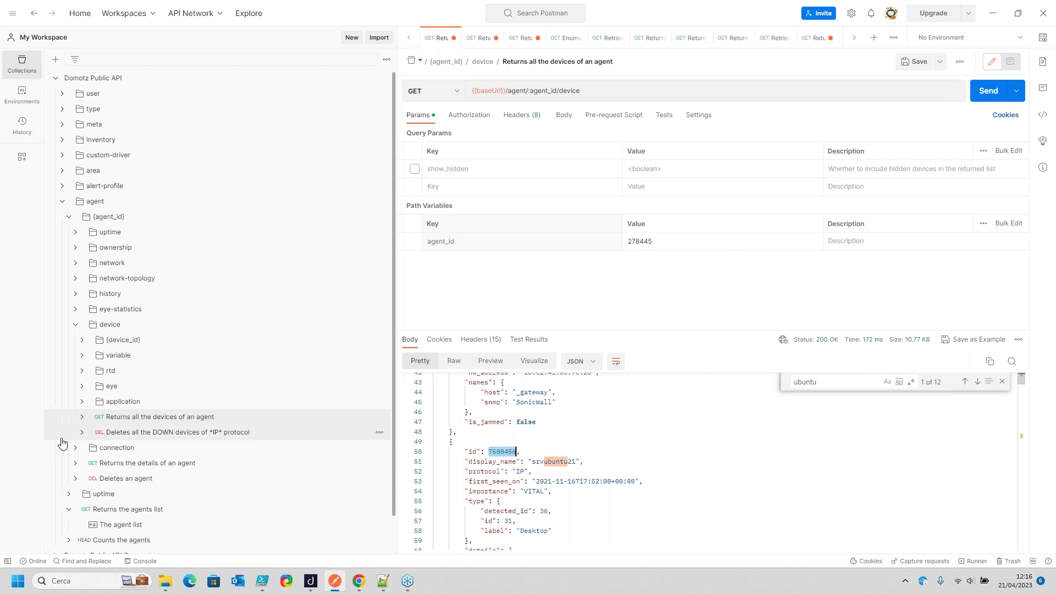
Open the "Returns the details of a device" request in the {device_id} folder
{"action": "left_click", "coordinate": [83, 341]}
{"action": "scroll", "coordinate": [135, 346], "scroll_direction": "down", "scroll_amount": 3}
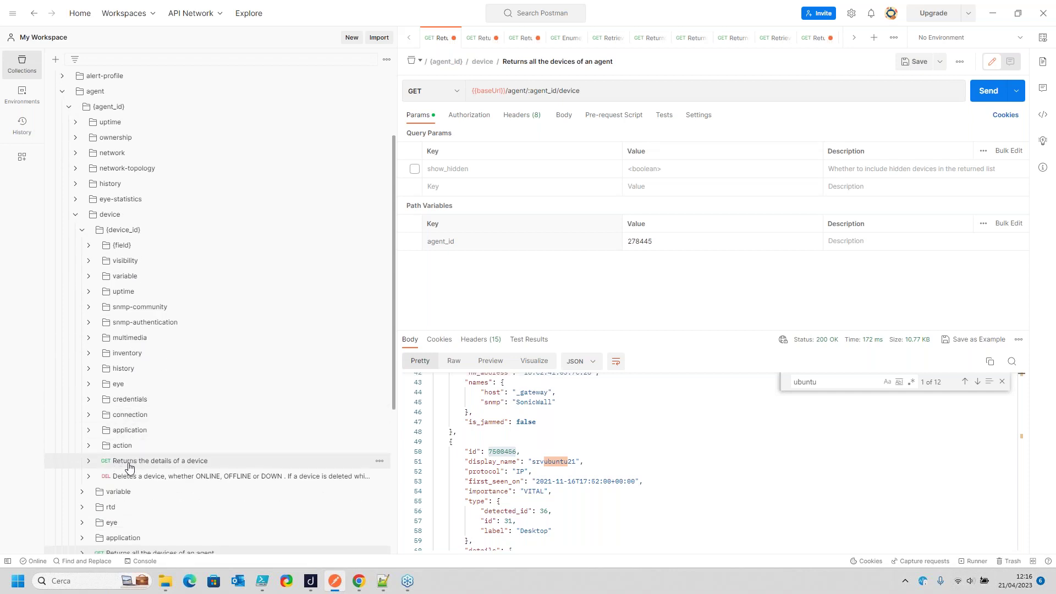
{"action": "left_click", "coordinate": [153, 461]}
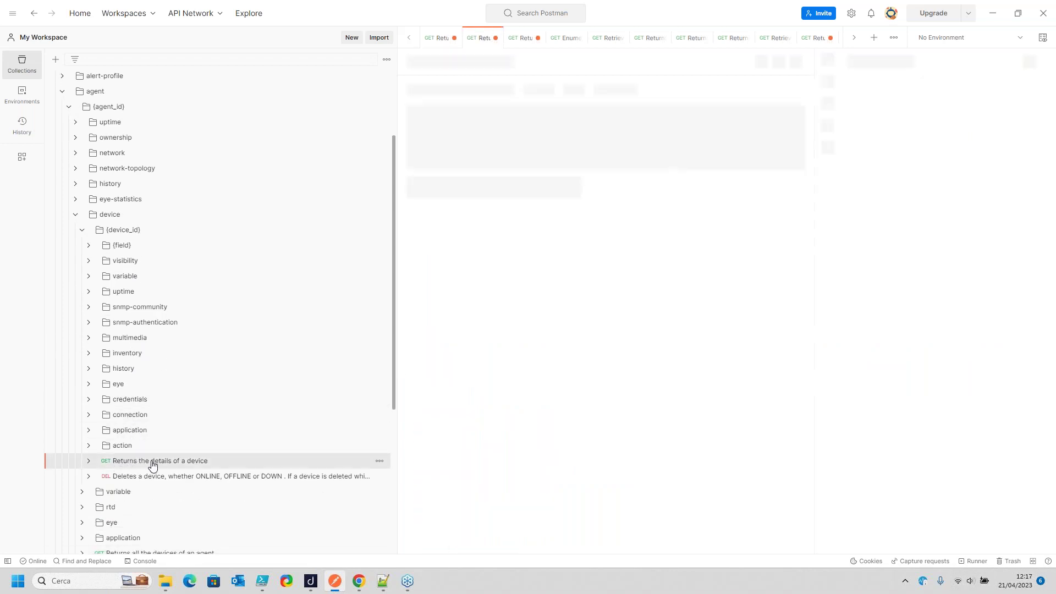
Set the device_id path variable to 7500456, keeping agent_id 278445, and send the device details request
{"action": "left_click", "coordinate": [653, 223]}
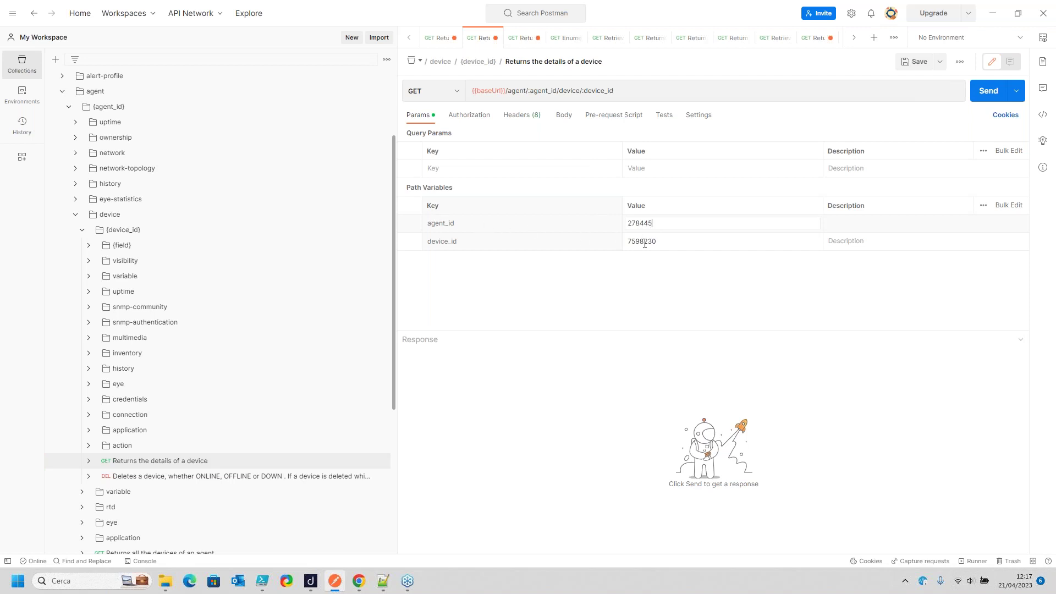
{"action": "double_click", "coordinate": [640, 223]}
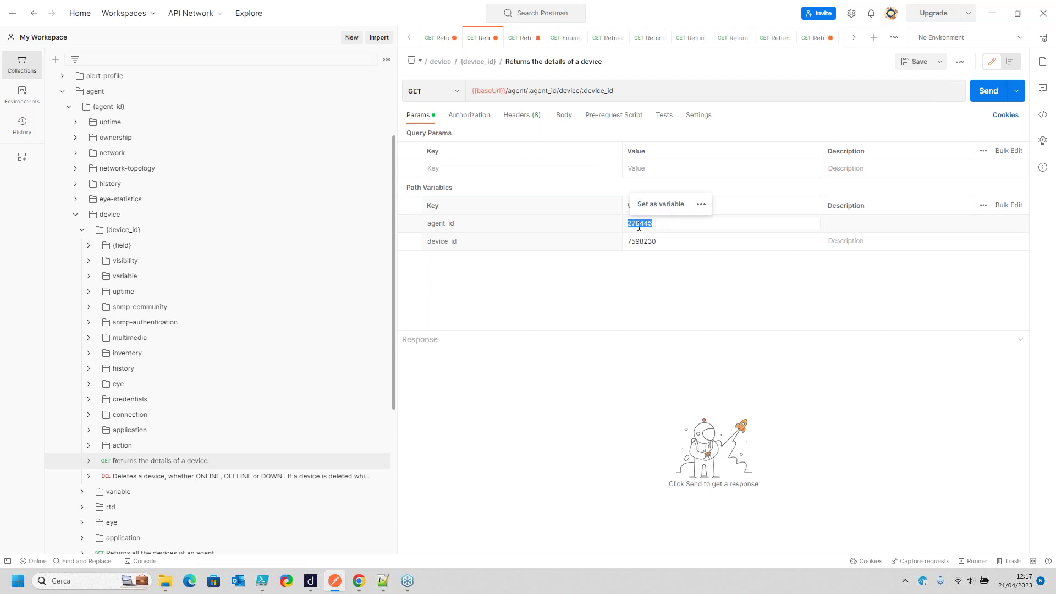
{"action": "left_click", "coordinate": [654, 278]}
{"action": "double_click", "coordinate": [660, 242]}
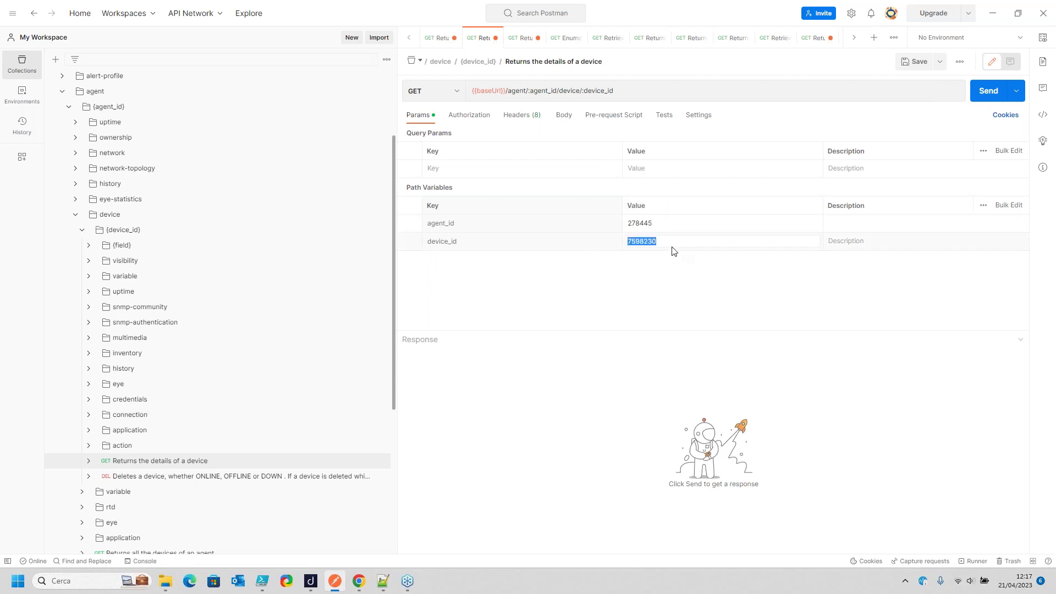
{"action": "type", "text": "7500456"}
{"action": "key", "text": "ctrl+Return"}
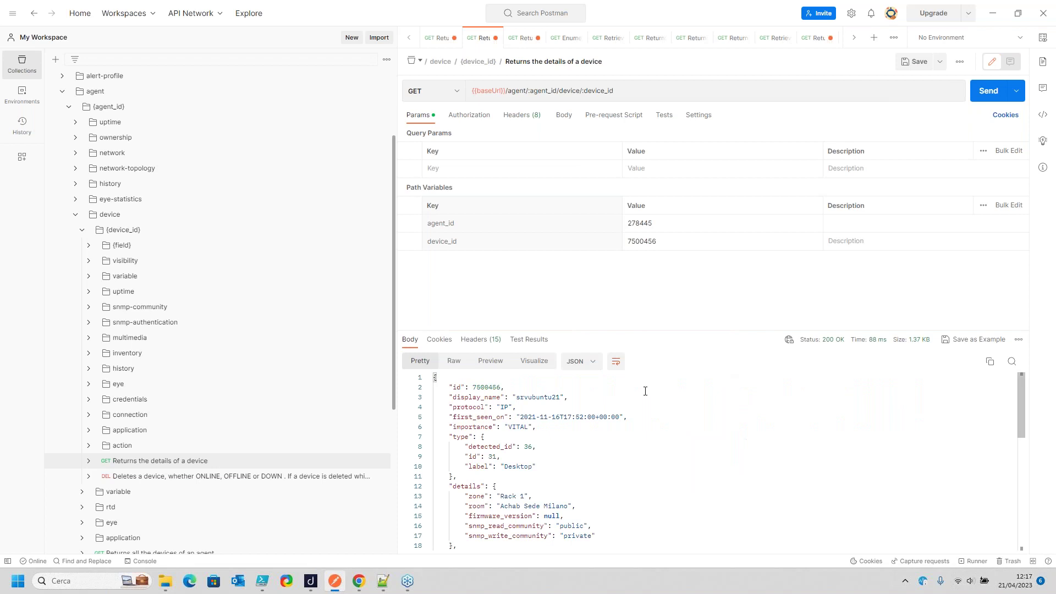
Examine the device details in the JSON response, including the operating system, IP address, status, vendor and open ports
{"action": "scroll", "coordinate": [512, 499], "scroll_direction": "down", "scroll_amount": 4}
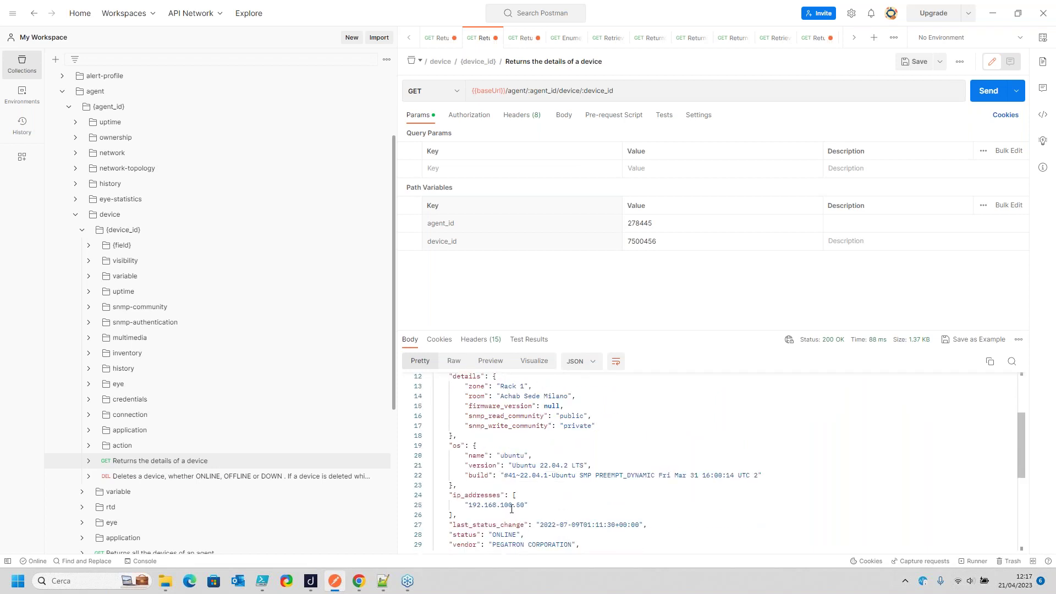
{"action": "scroll", "coordinate": [525, 507], "scroll_direction": "down", "scroll_amount": 1}
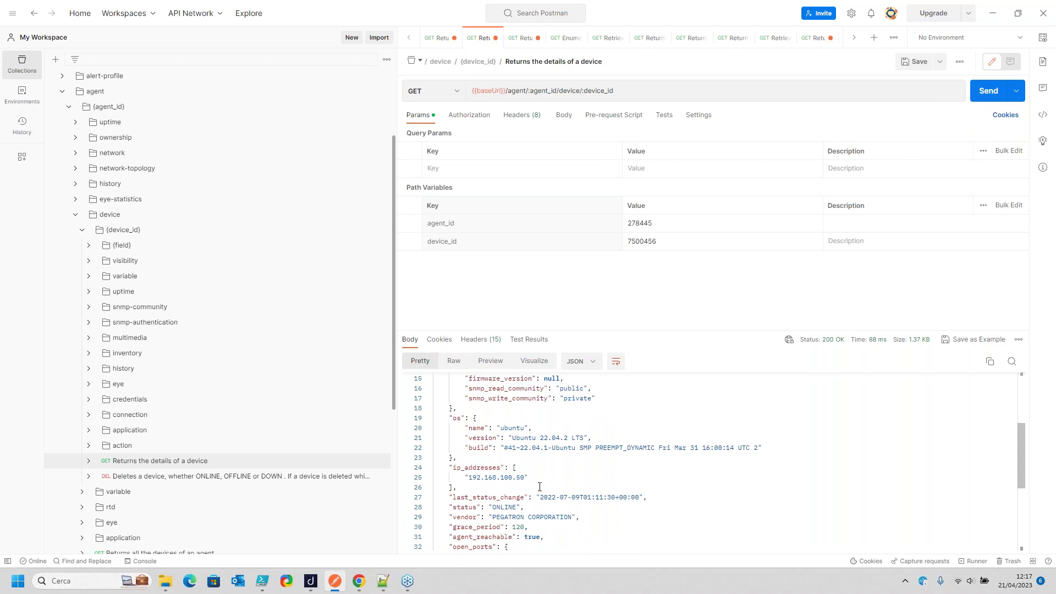
{"action": "scroll", "coordinate": [547, 487], "scroll_direction": "down", "scroll_amount": 1}
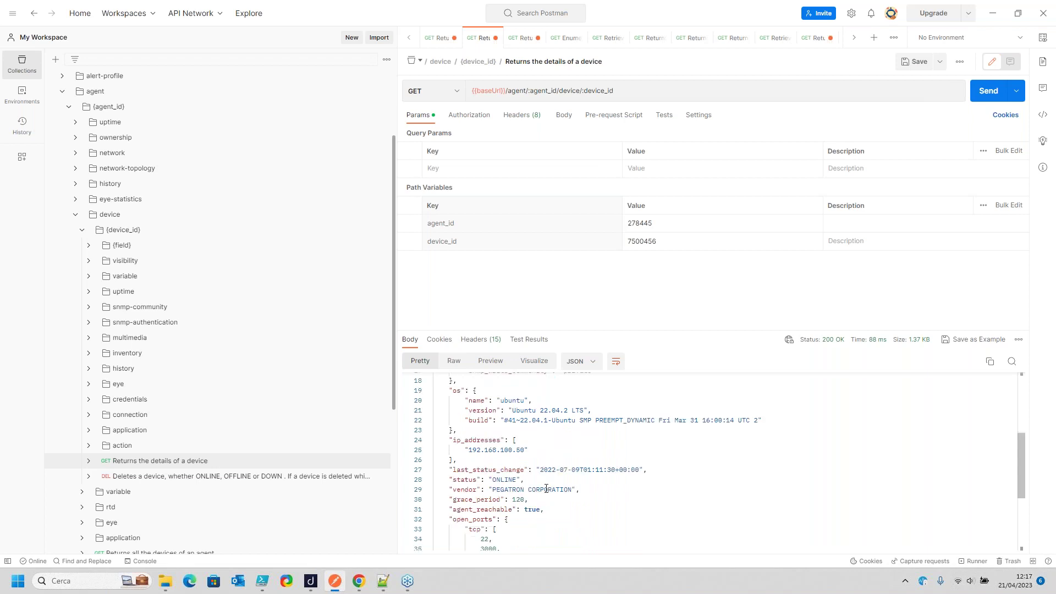
{"action": "scroll", "coordinate": [546, 489], "scroll_direction": "down", "scroll_amount": 5}
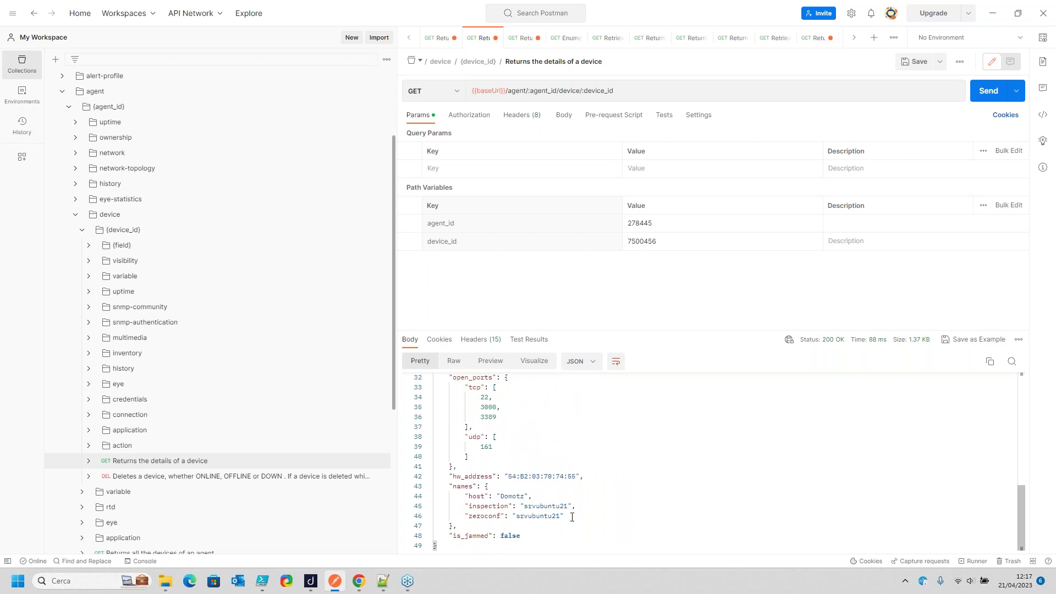
{"action": "scroll", "coordinate": [572, 517], "scroll_direction": "up", "scroll_amount": 3}
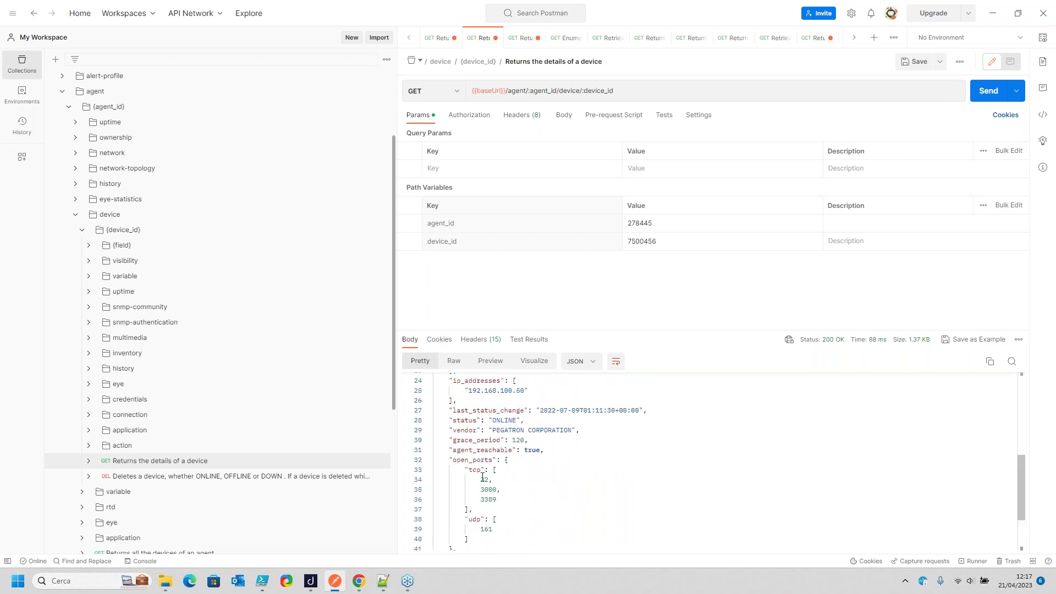
{"action": "left_click", "coordinate": [502, 500]}
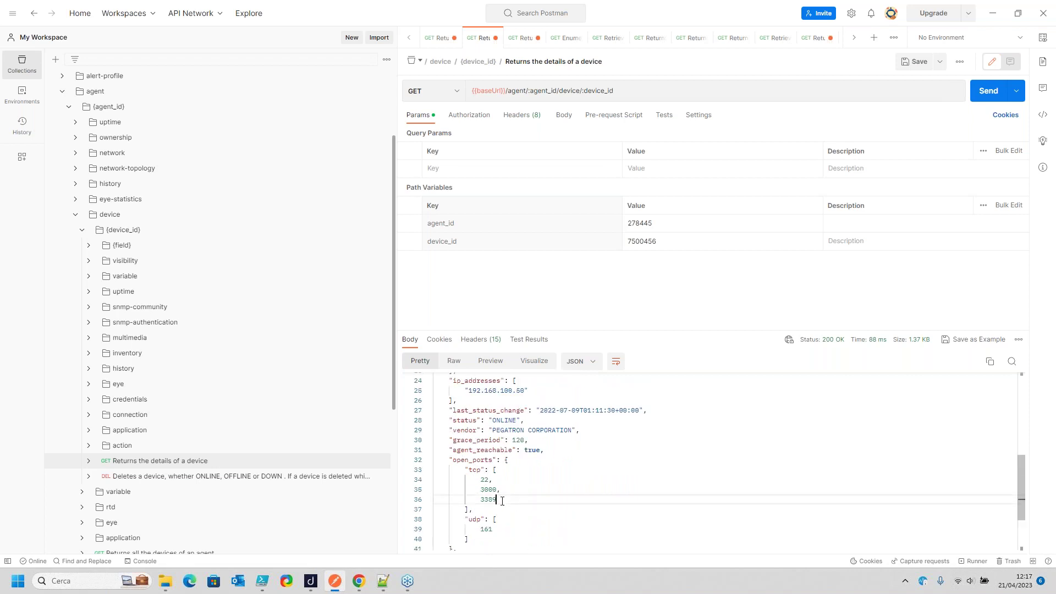
{"action": "left_click_drag", "start_coordinate": [502, 500], "coordinate": [480, 470]}
{"action": "left_click_drag", "start_coordinate": [499, 430], "coordinate": [584, 441]}
{"action": "scroll", "coordinate": [542, 429], "scroll_direction": "up", "scroll_amount": 1}
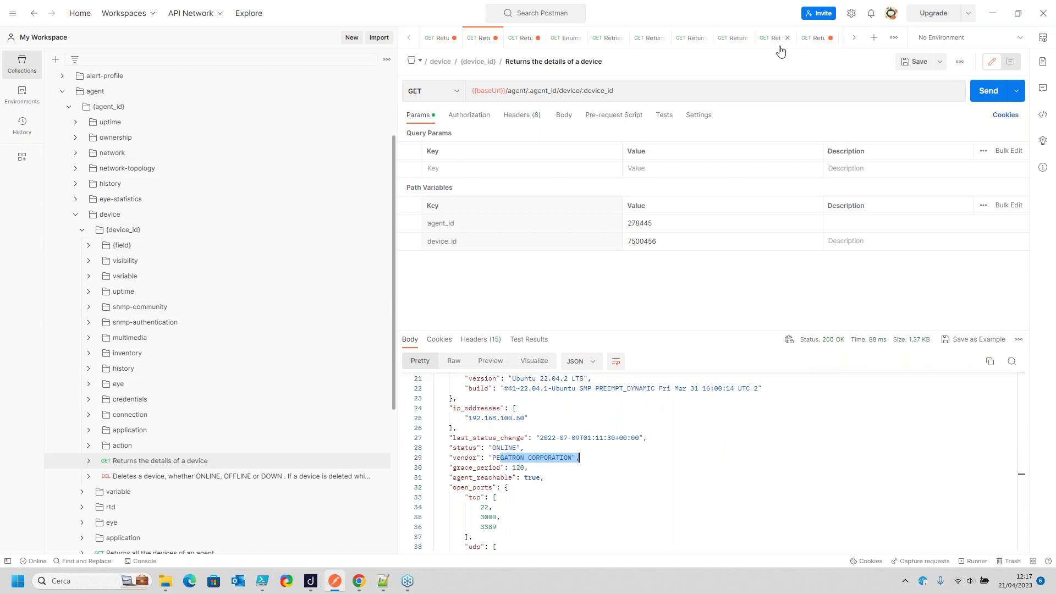
{"action": "left_click", "coordinate": [806, 37]}
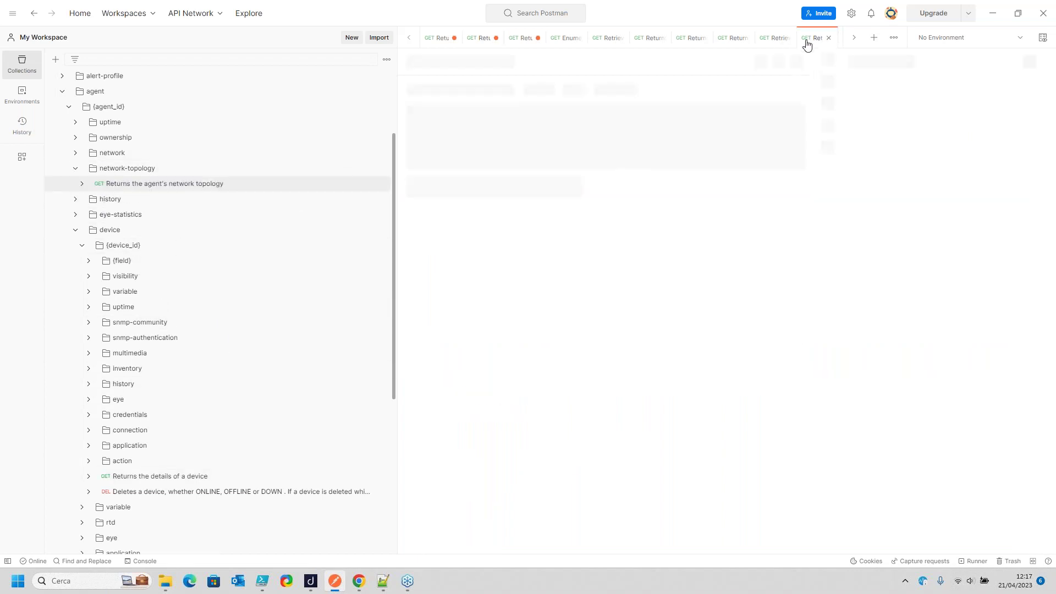
{"action": "left_click", "coordinate": [775, 39]}
{"action": "left_click", "coordinate": [724, 41]}
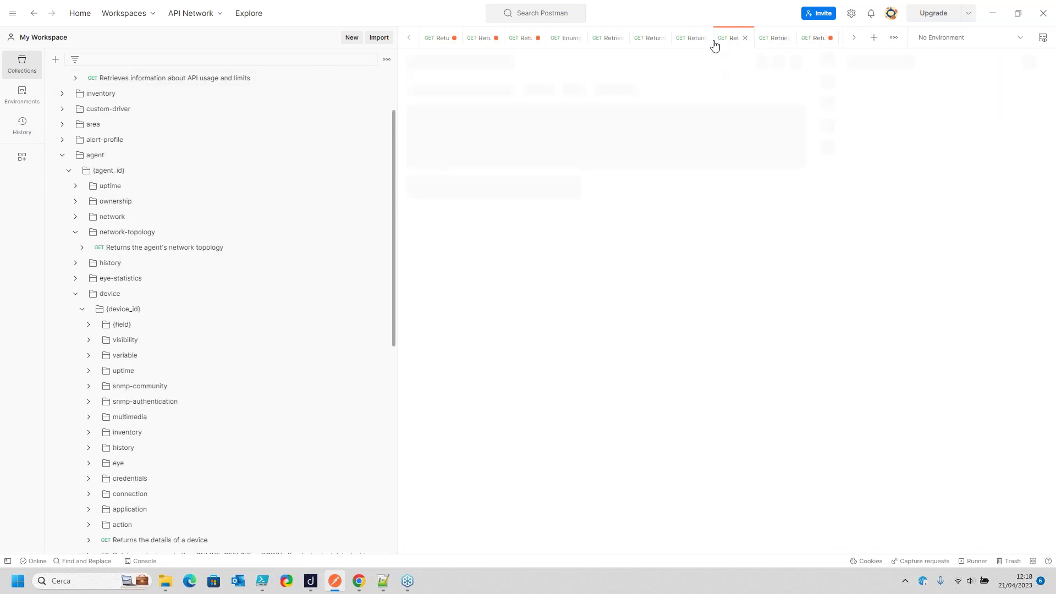
{"action": "left_click", "coordinate": [681, 43]}
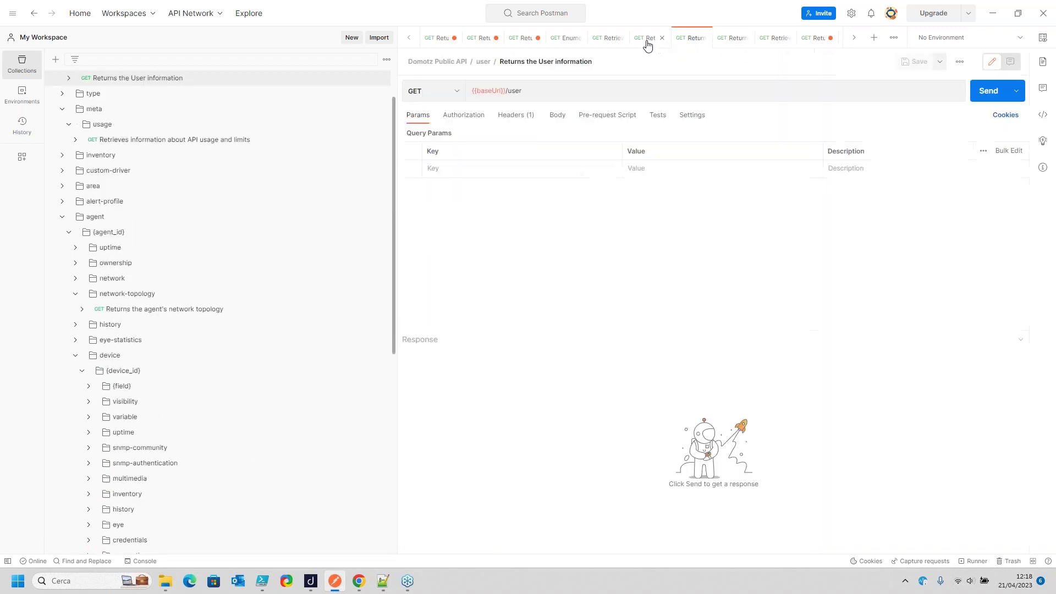
{"action": "left_click", "coordinate": [639, 41]}
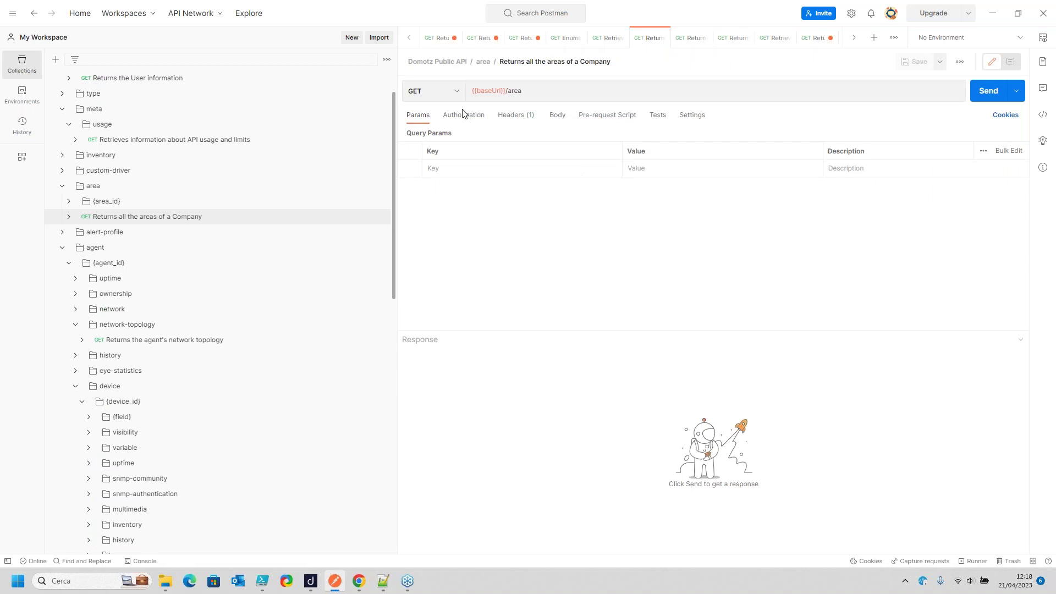
Open the collection runner for the Domotz Public API collection and look through its run order of requests
{"action": "scroll", "coordinate": [91, 149], "scroll_direction": "up", "scroll_amount": 2}
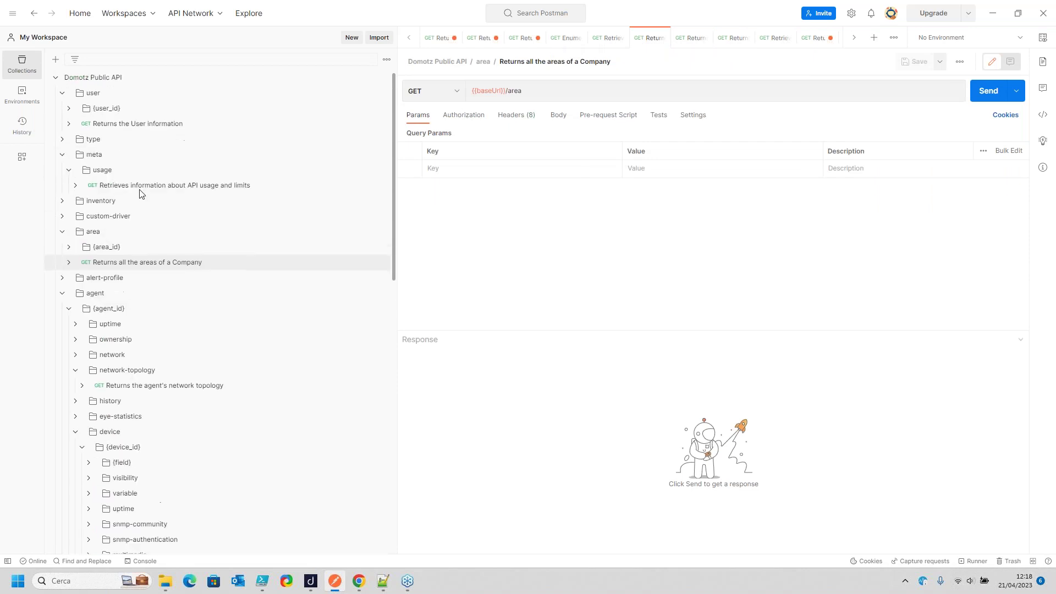
{"action": "left_click", "coordinate": [108, 79]}
{"action": "left_click", "coordinate": [379, 79]}
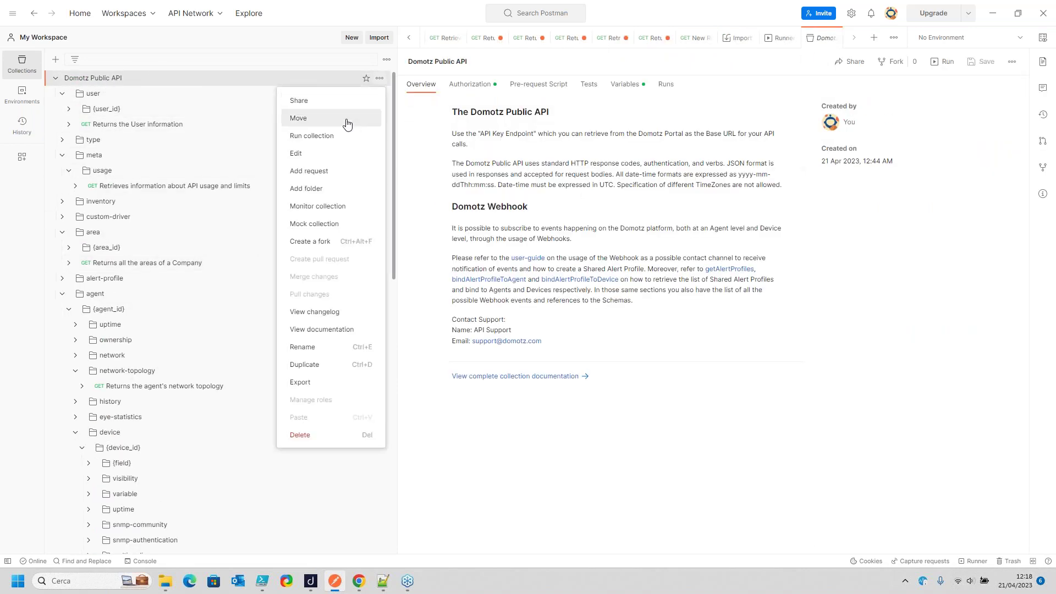
{"action": "key", "text": "Return"}
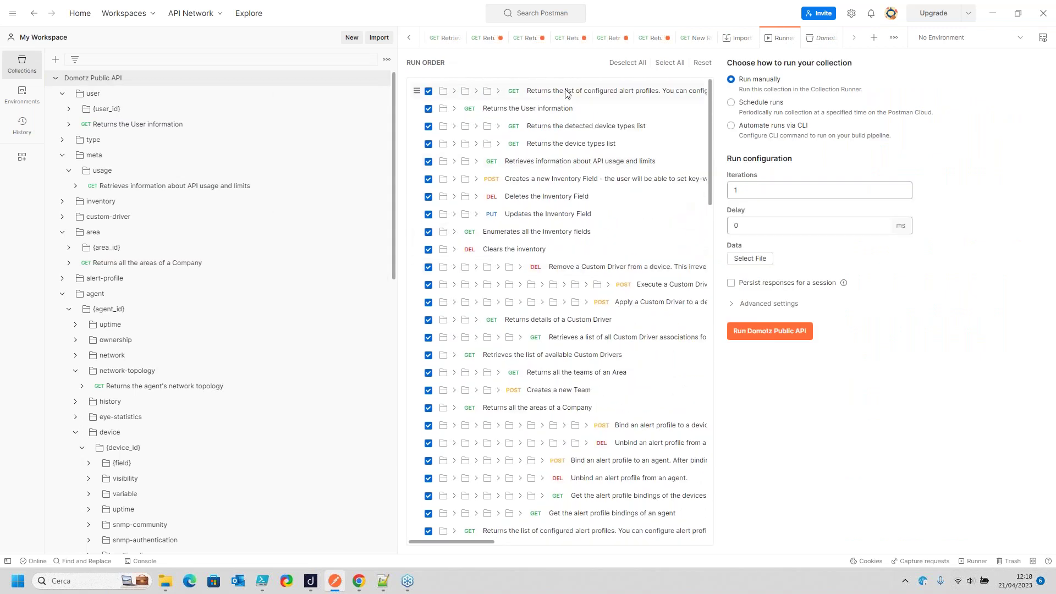
{"action": "scroll", "coordinate": [604, 374], "scroll_direction": "down", "scroll_amount": 8}
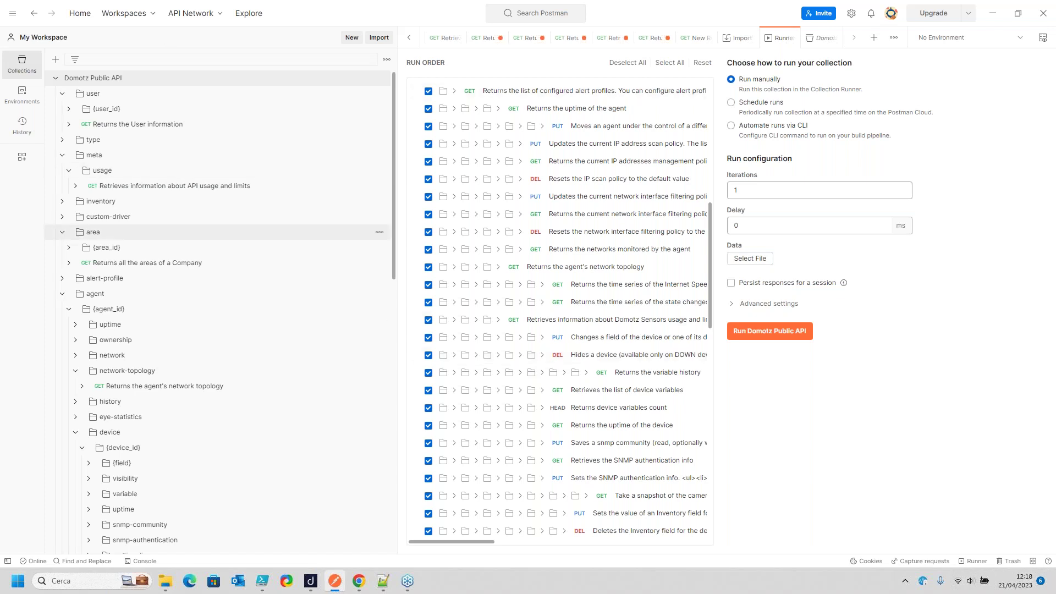
{"action": "scroll", "coordinate": [581, 328], "scroll_direction": "down", "scroll_amount": 1}
{"action": "scroll", "coordinate": [581, 327], "scroll_direction": "down", "scroll_amount": 10}
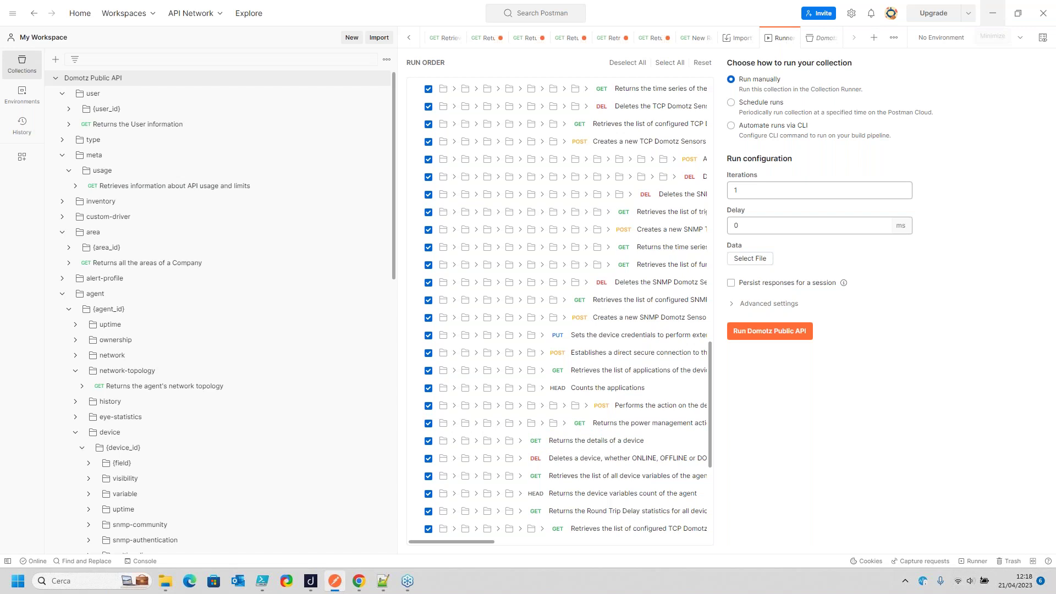
Switch to the Appunti-API.txt notes in Notepad++ and review the GitHub link under Power-BI Connectors + Reports
{"action": "left_click", "coordinate": [992, 13]}
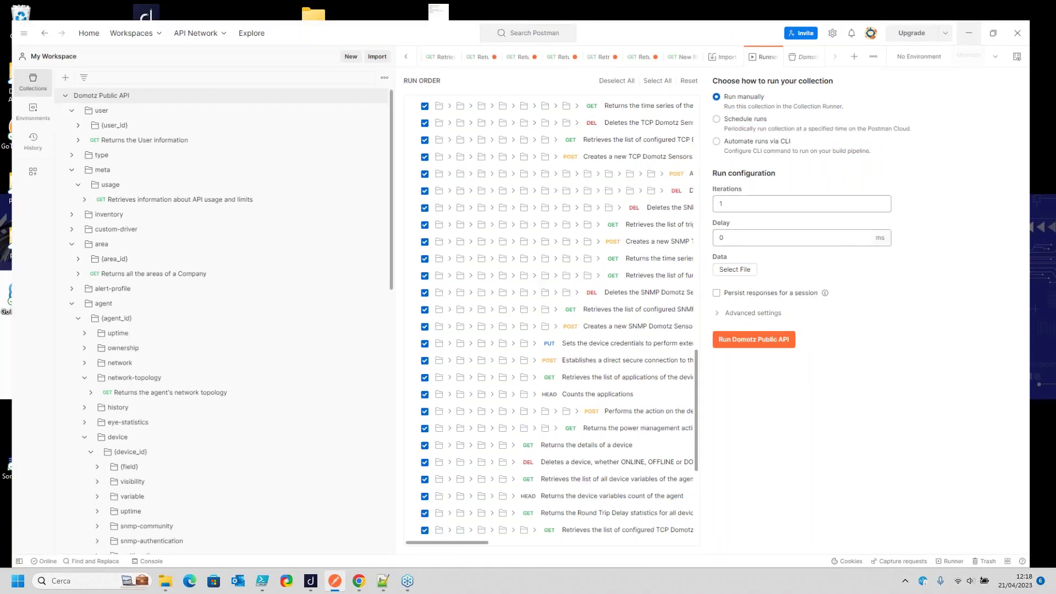
{"action": "key", "text": "alt+Tab"}
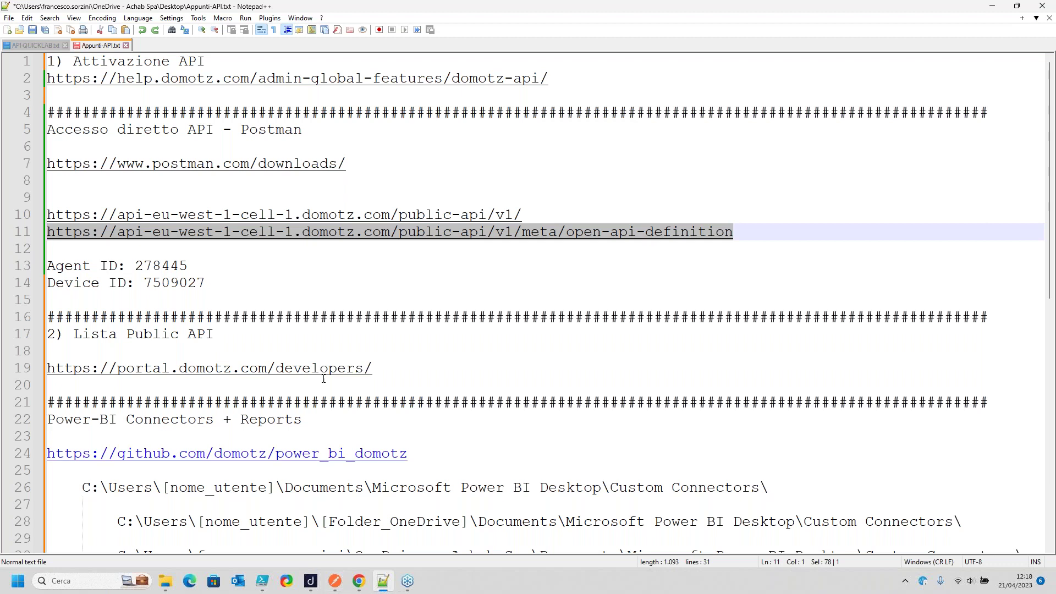
{"action": "scroll", "coordinate": [325, 371], "scroll_direction": "down", "scroll_amount": 4}
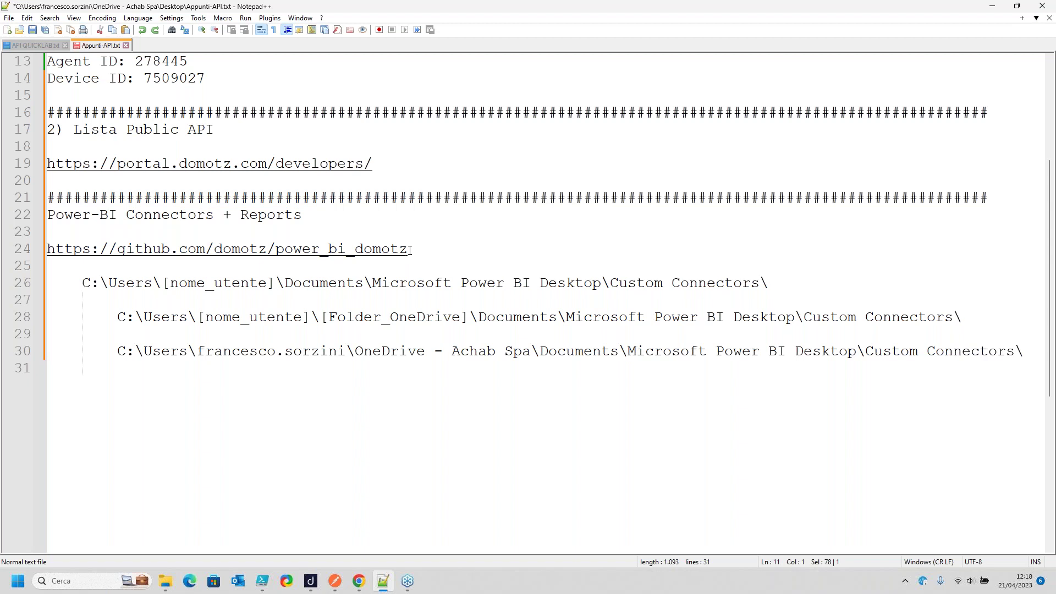
{"action": "left_click_drag", "start_coordinate": [410, 250], "coordinate": [47, 251]}
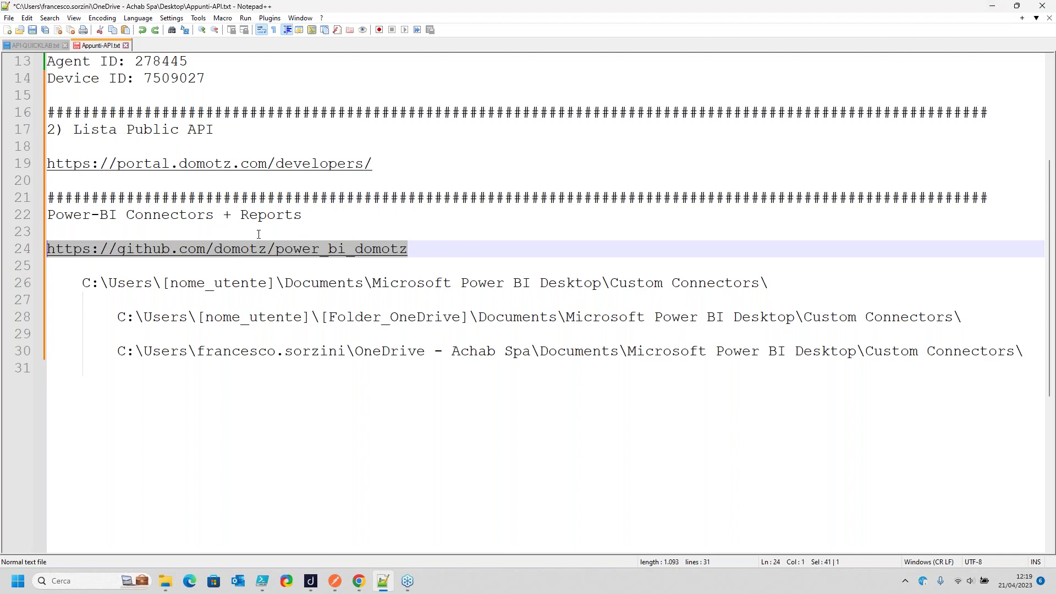
{"action": "left_click", "coordinate": [196, 217]}
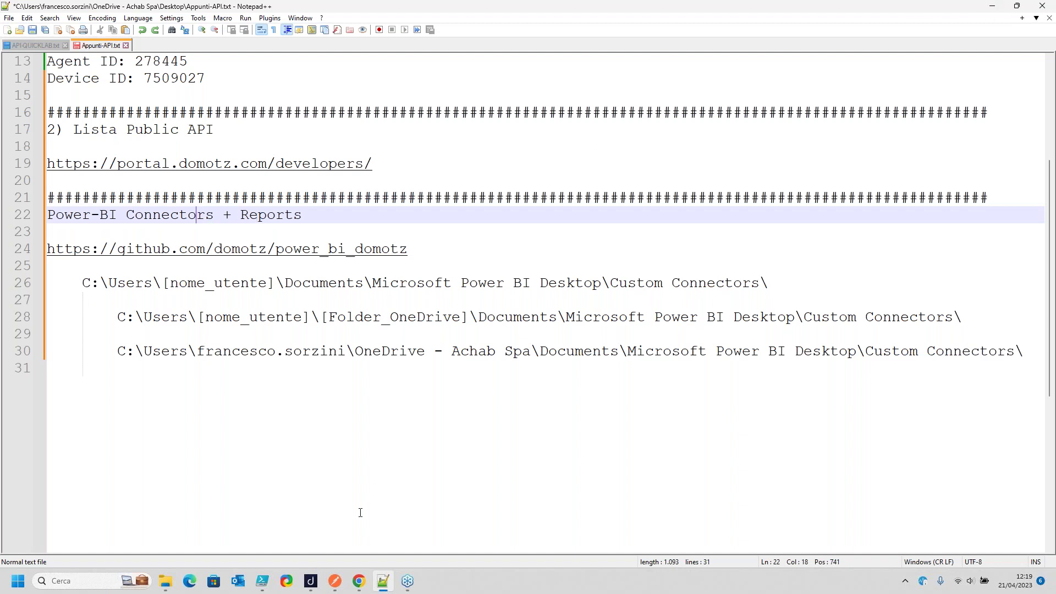
Search Windows for "power" and launch Power BI Desktop
{"action": "left_click", "coordinate": [16, 588]}
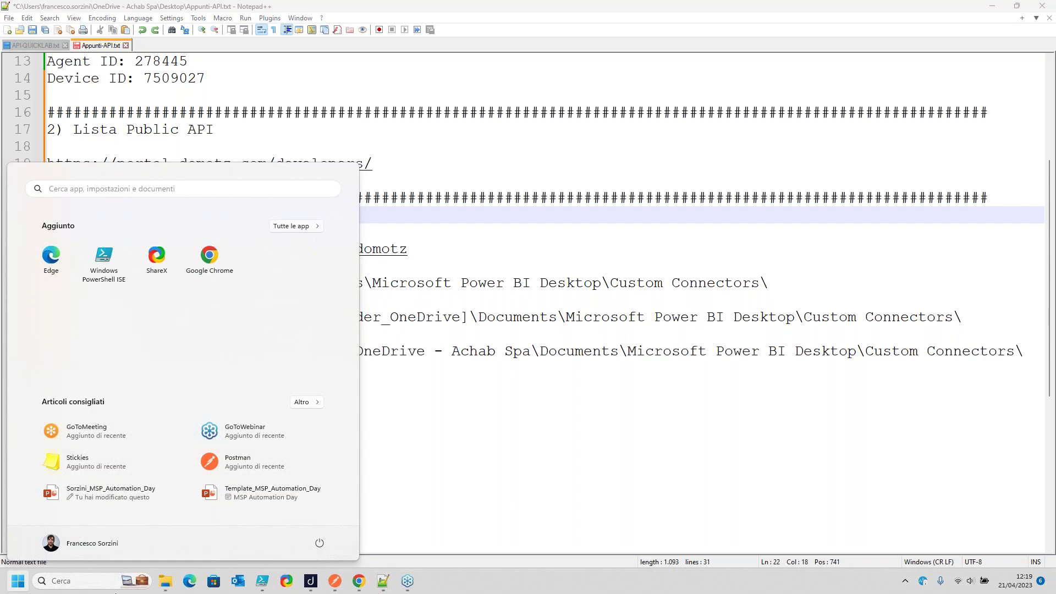
{"action": "type", "text": "power"}
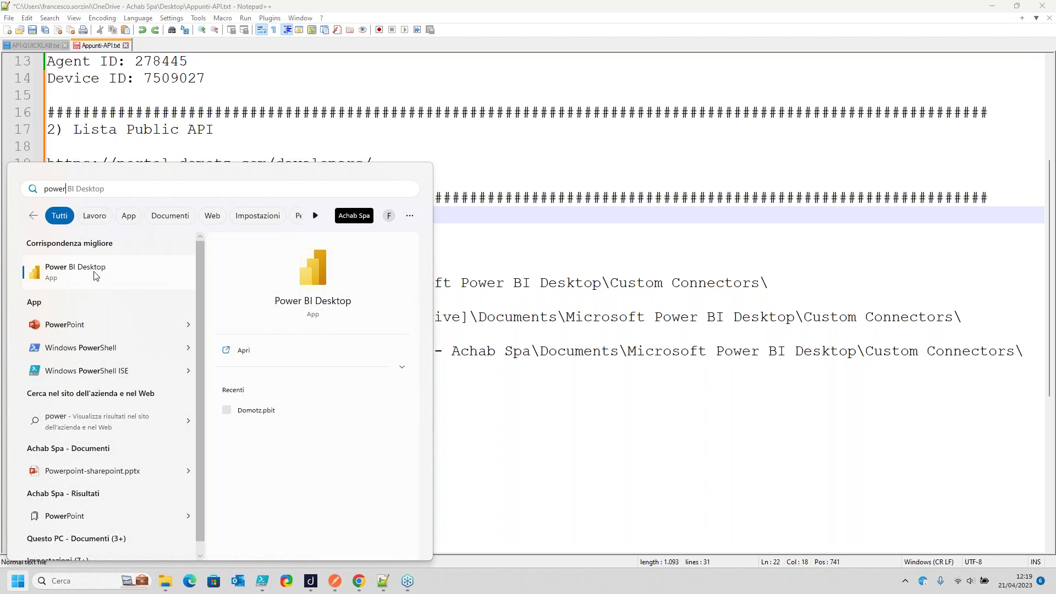
{"action": "left_click", "coordinate": [94, 275]}
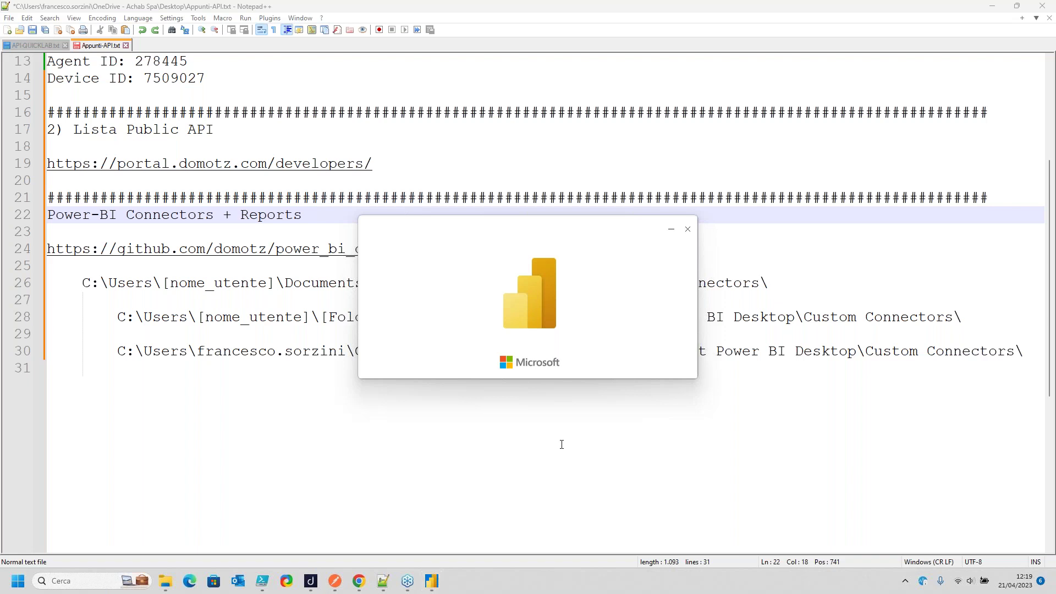
{"action": "key", "text": "alt+Tab"}
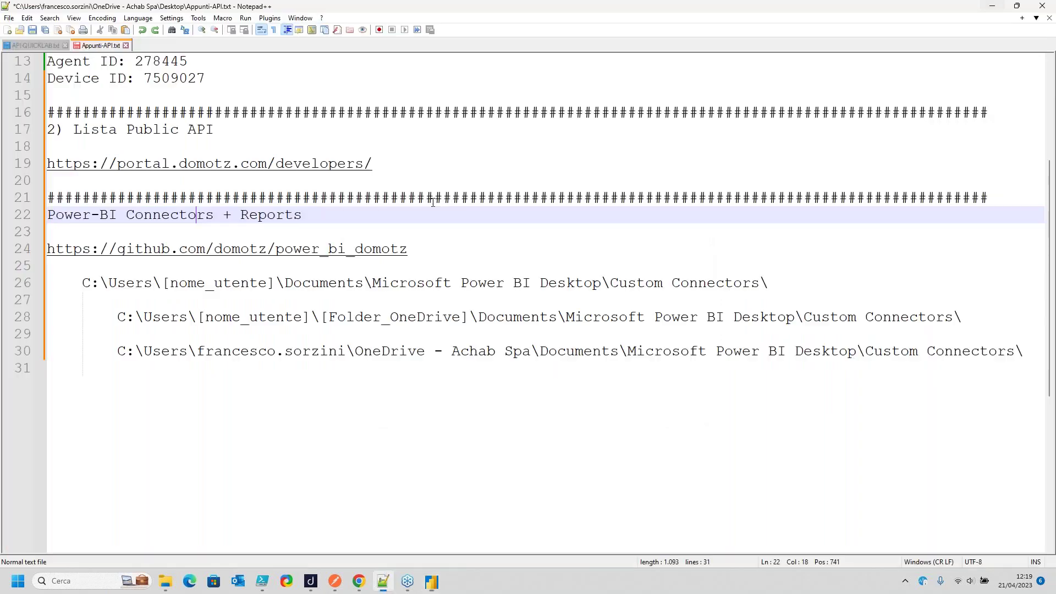
{"action": "left_click_drag", "start_coordinate": [417, 248], "coordinate": [47, 251]}
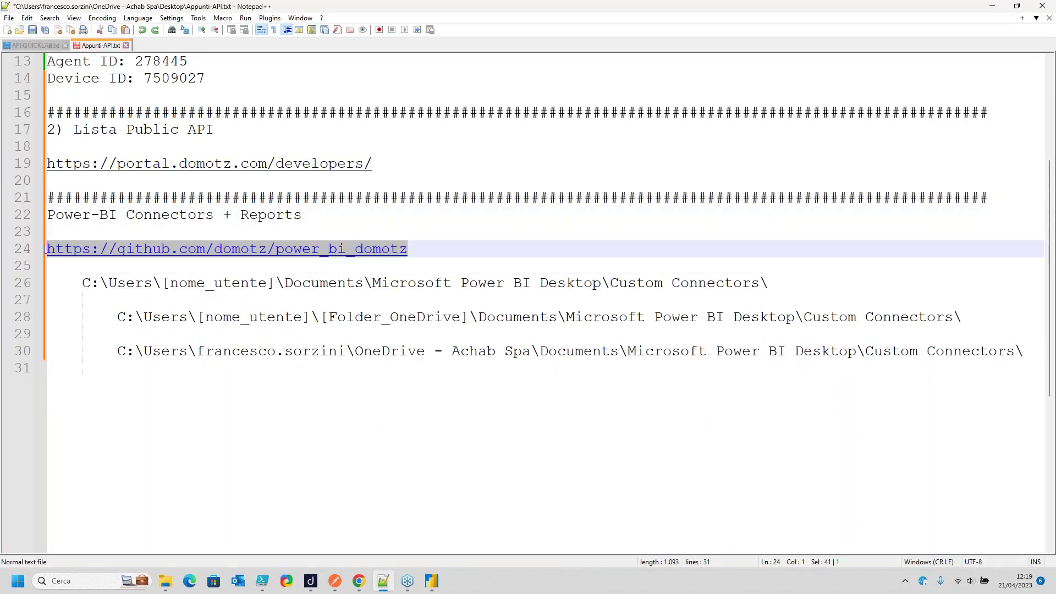
{"action": "right_click", "coordinate": [164, 251]}
{"action": "left_click", "coordinate": [183, 267]}
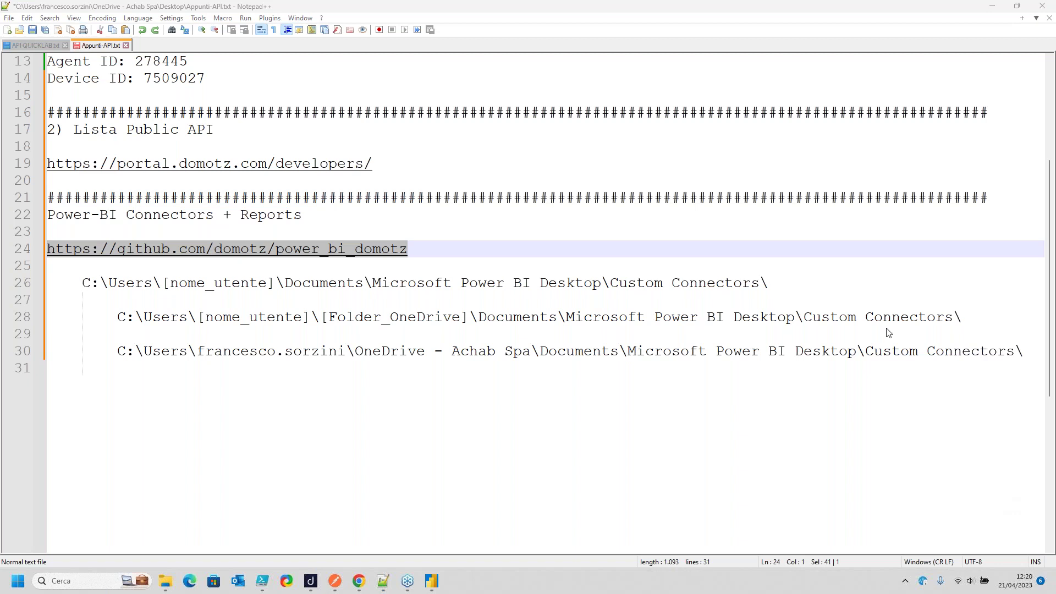
Switch to Chrome and load the copied power_bi_domotz GitHub URL in a new tab
{"action": "left_click", "coordinate": [990, 6]}
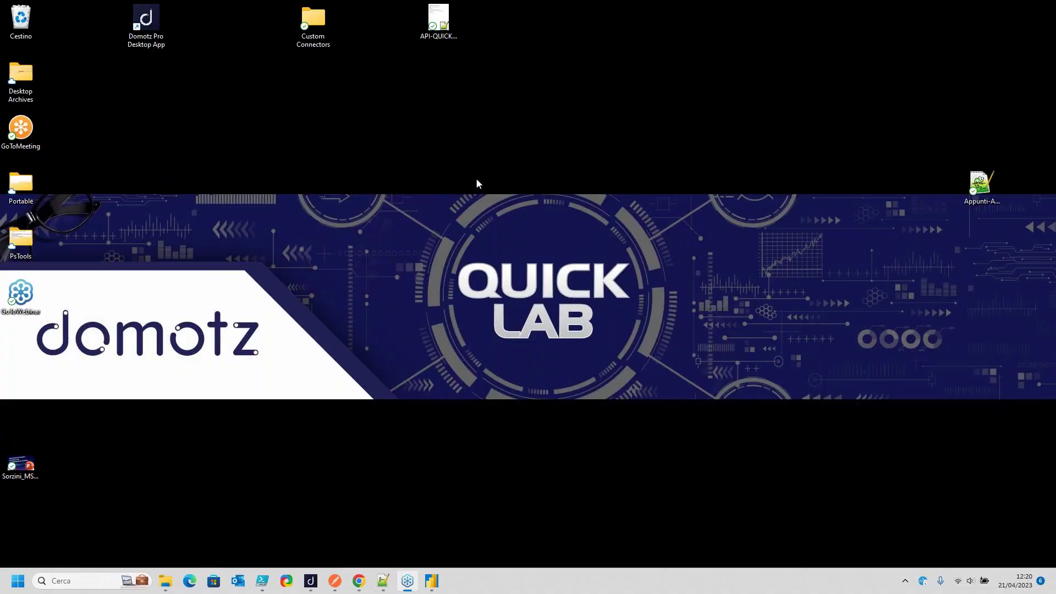
{"action": "left_click", "coordinate": [359, 580]}
{"action": "left_click", "coordinate": [803, 10]}
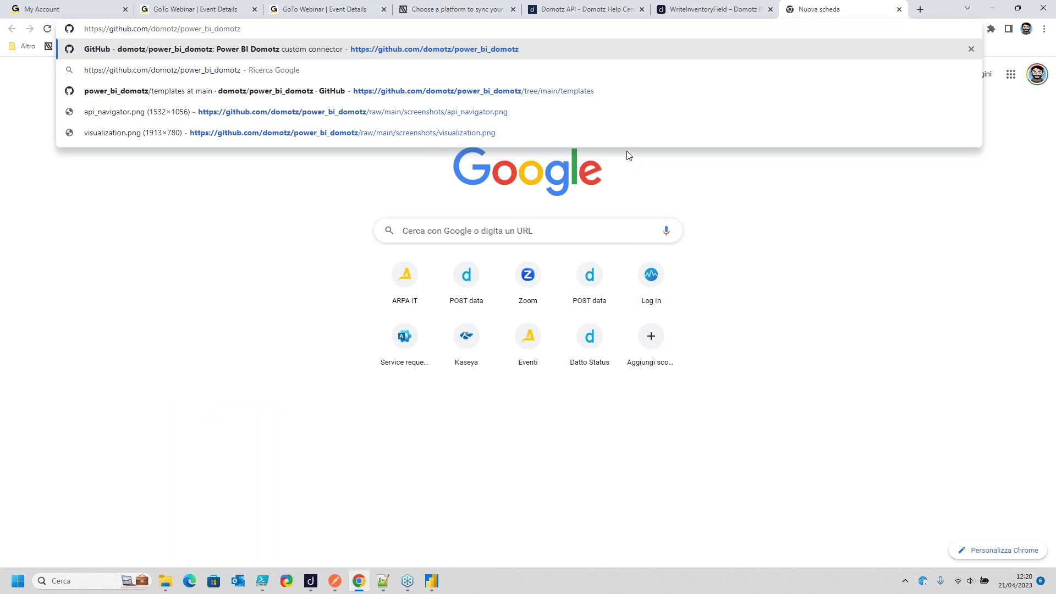
{"action": "key", "text": "Return"}
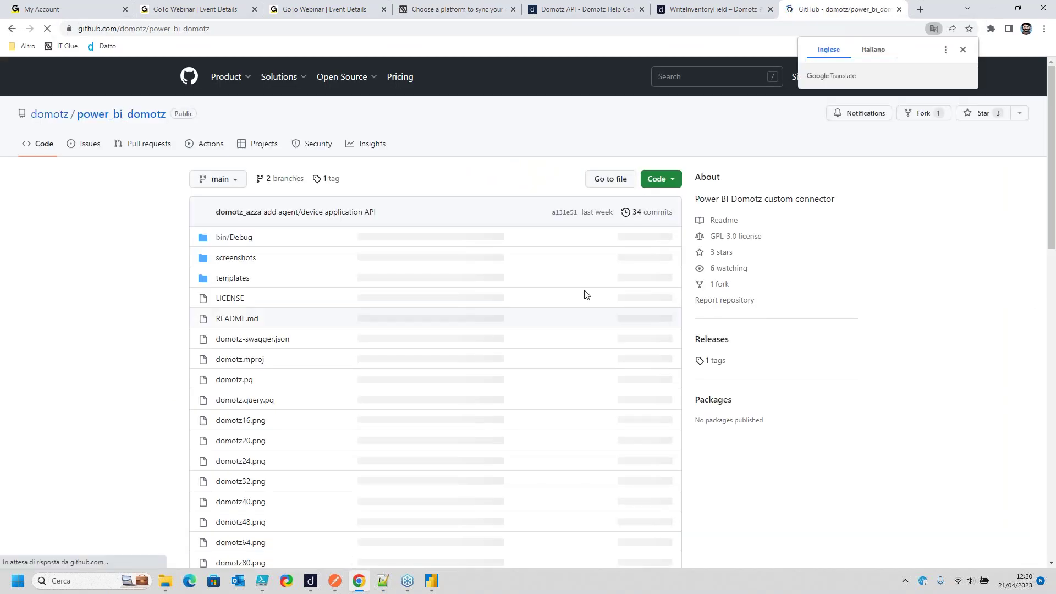
Check the repository's ZIP download option, and open the bin/Debug folder containing the domotz.mez connector
{"action": "scroll", "coordinate": [267, 396], "scroll_direction": "down", "scroll_amount": 2}
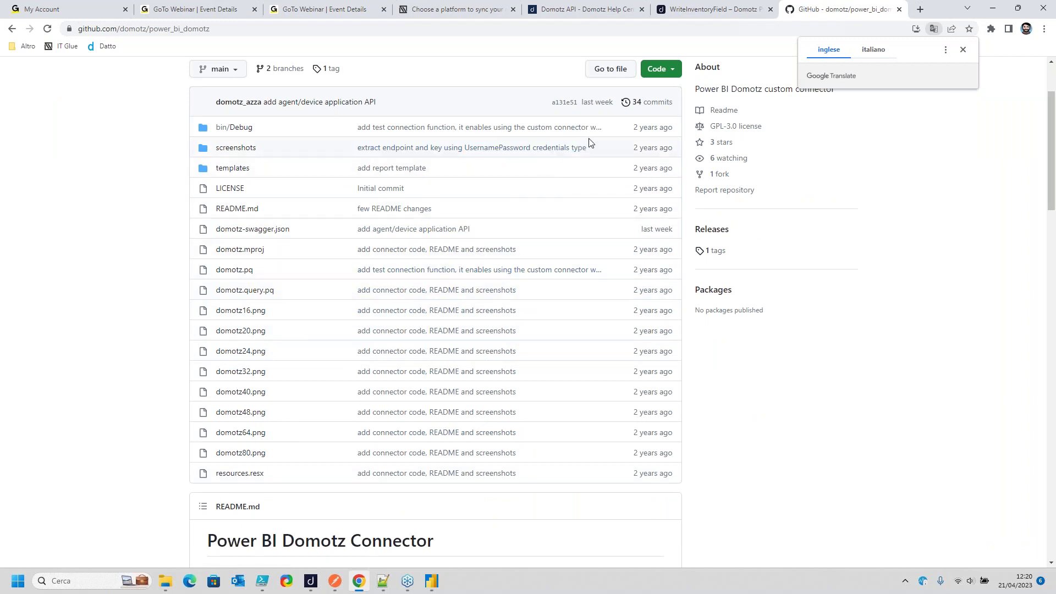
{"action": "left_click", "coordinate": [669, 71]}
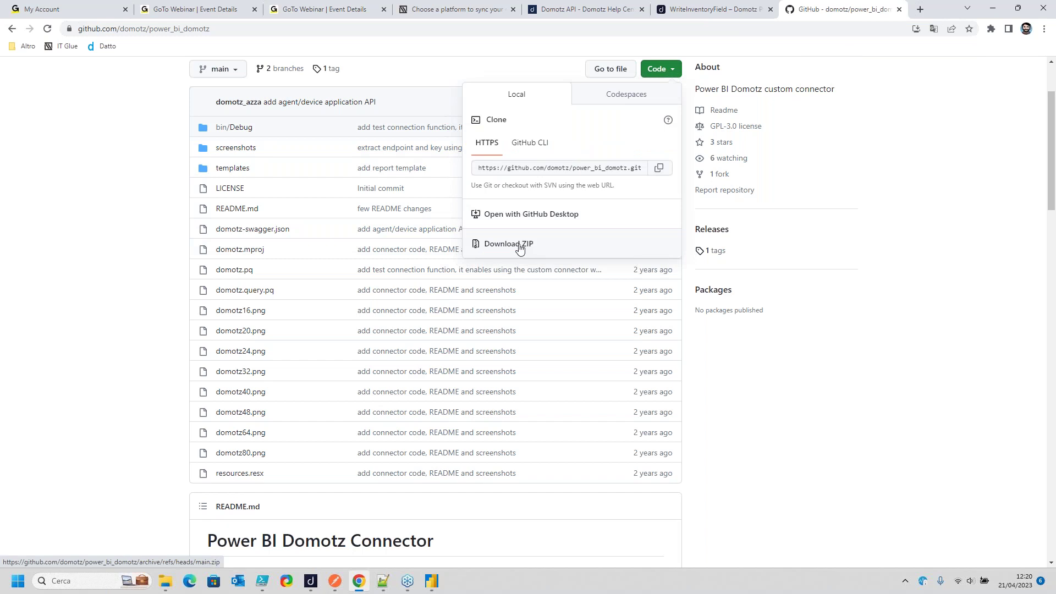
{"action": "left_click", "coordinate": [300, 127]}
{"action": "left_click", "coordinate": [246, 130]}
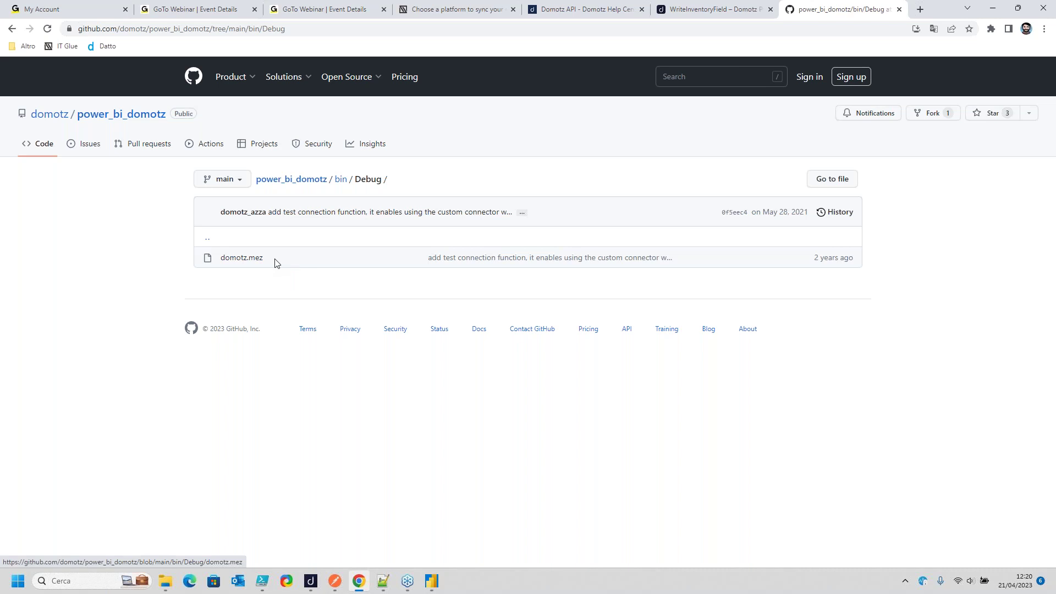
Open the Custom Connectors folder from the desktop in File Explorer and maximize its window
{"action": "left_click", "coordinate": [992, 13]}
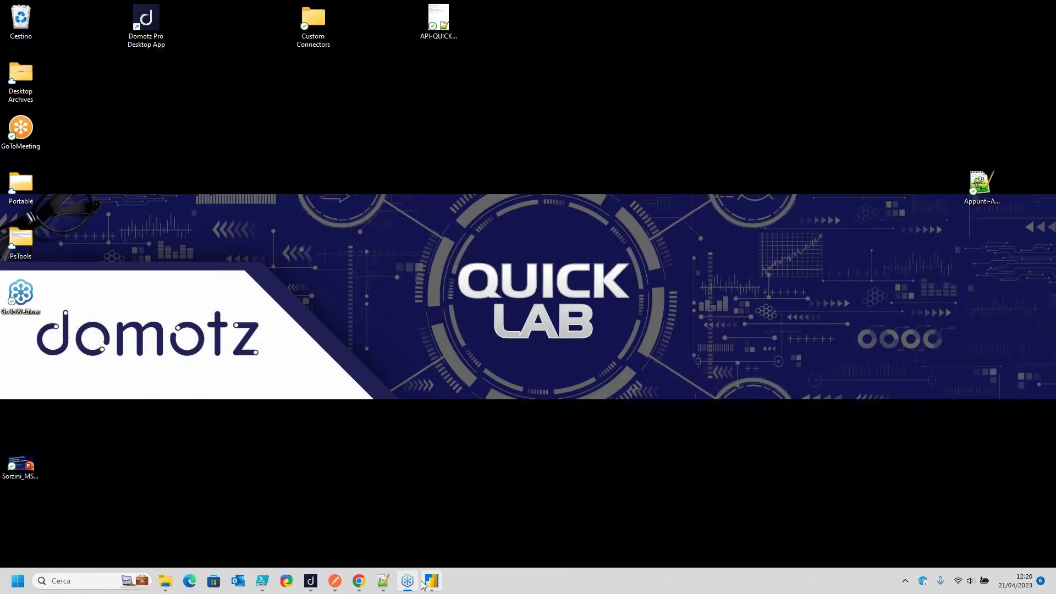
{"action": "double_click", "coordinate": [312, 22]}
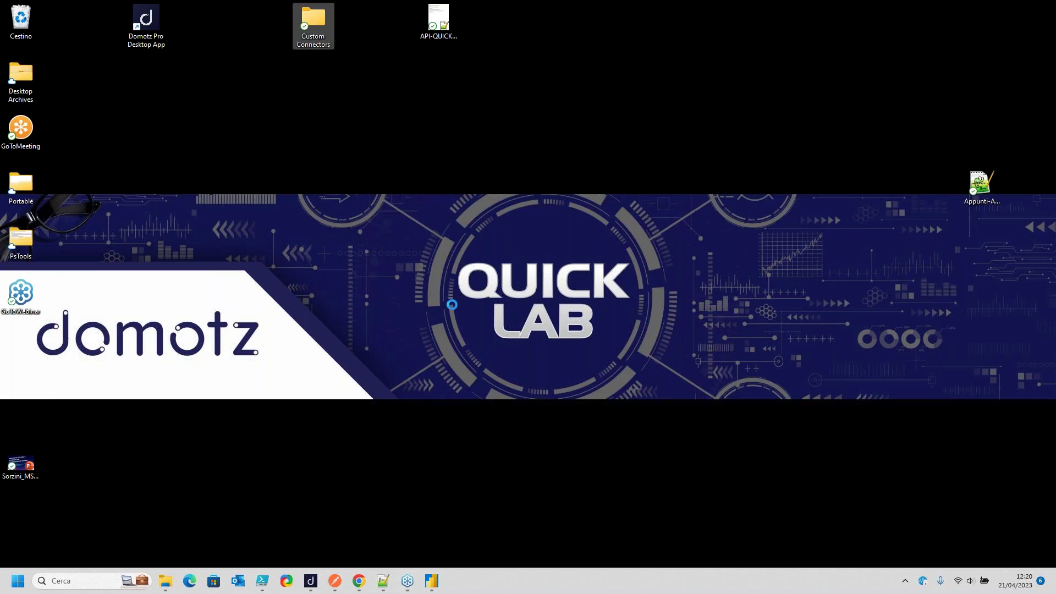
{"action": "left_click", "coordinate": [364, 152]}
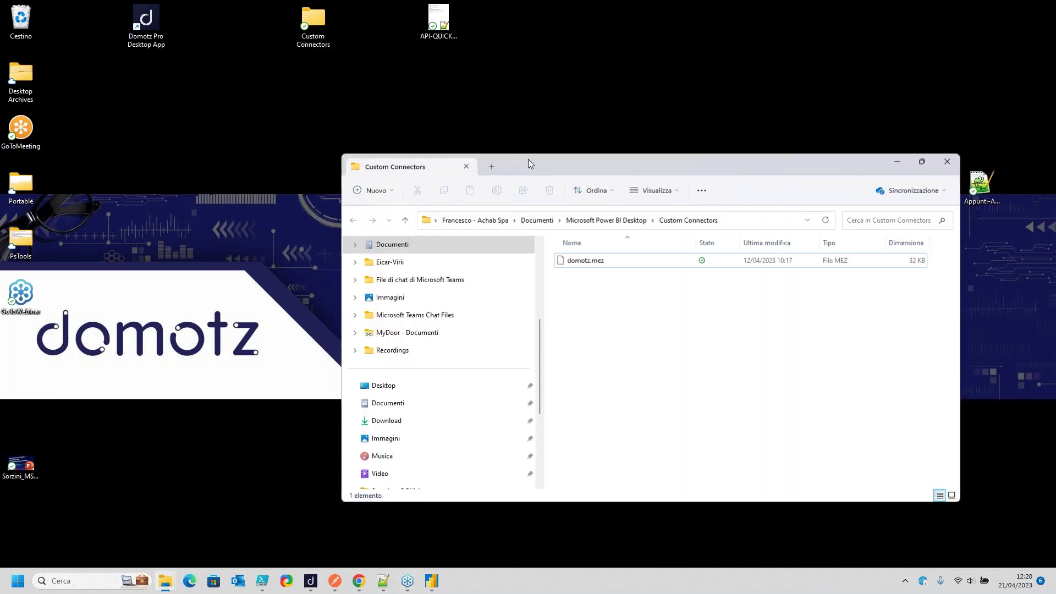
{"action": "double_click", "coordinate": [528, 159]}
Show the folder's full path, inspect its Documents and Microsoft Power BI Desktop parts, and check the domotz.mez file
{"action": "left_click", "coordinate": [457, 62]}
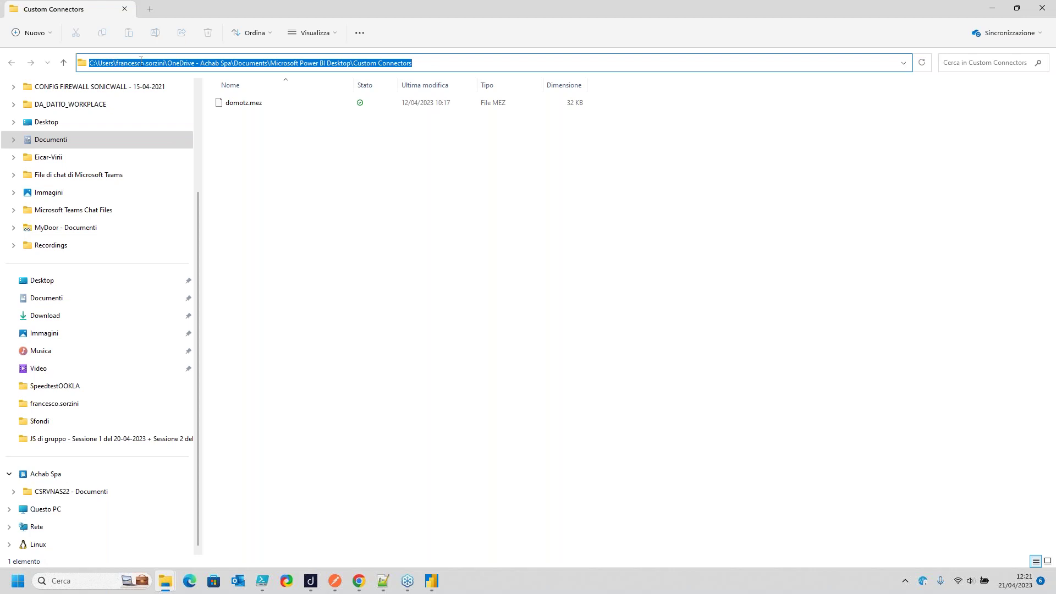
{"action": "left_click", "coordinate": [263, 62]}
{"action": "left_click_drag", "start_coordinate": [268, 63], "coordinate": [234, 69]}
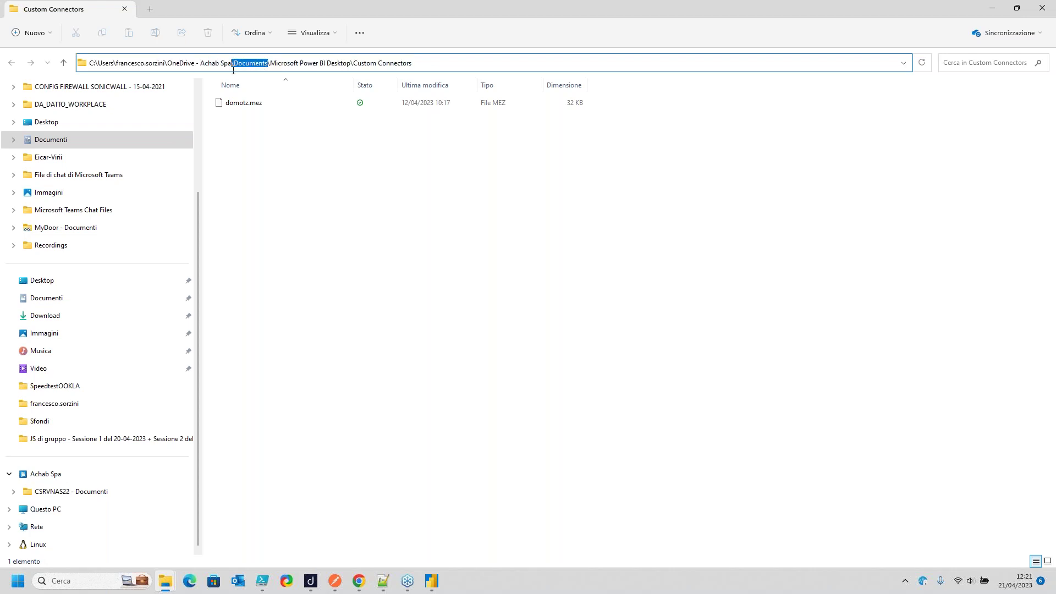
{"action": "left_click_drag", "start_coordinate": [270, 64], "coordinate": [352, 76]}
{"action": "left_click", "coordinate": [242, 105]}
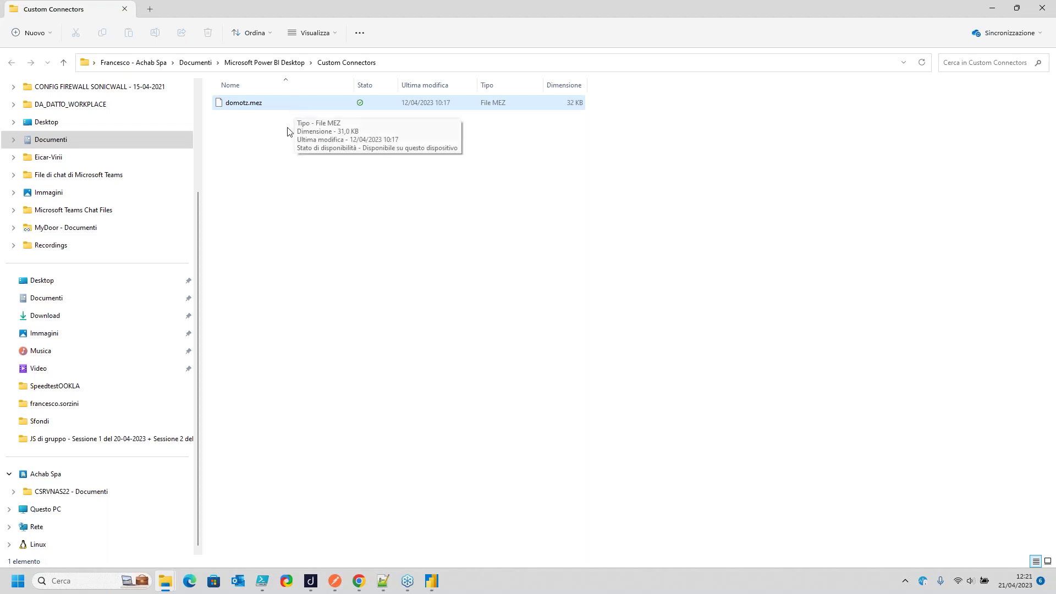
{"action": "left_click", "coordinate": [316, 213]}
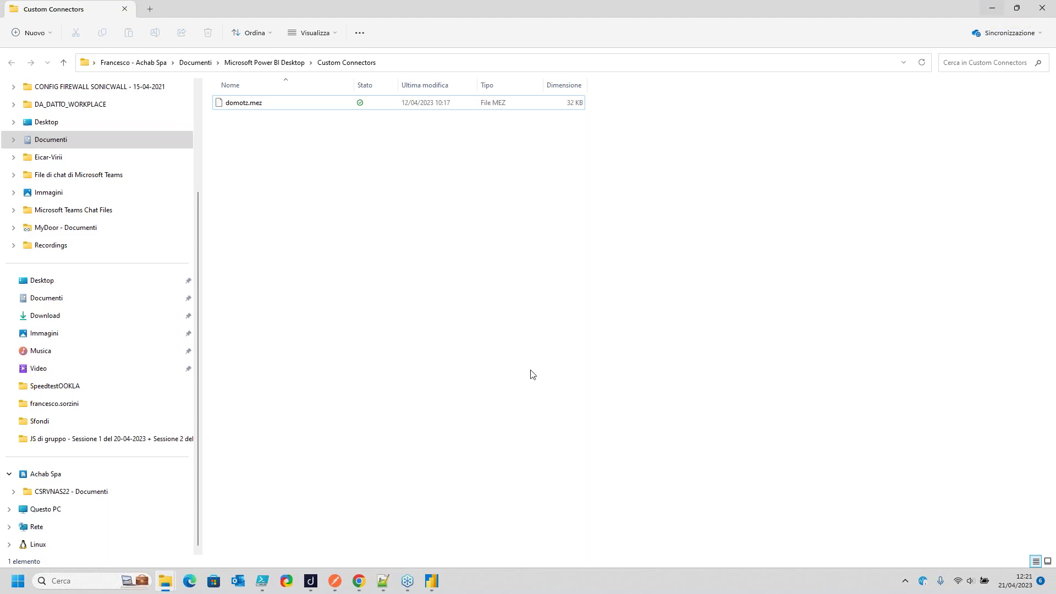
Return to the Notepad++ notes and examine the Custom Connectors path templates for standard and OneDrive-based Documents folders
{"action": "left_click", "coordinate": [994, 11]}
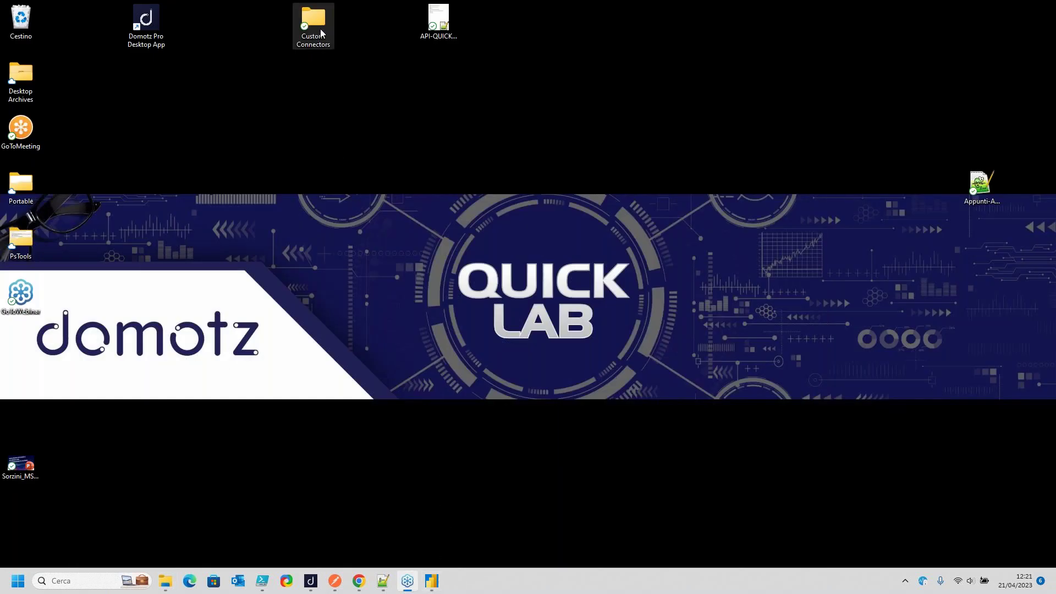
{"action": "left_click", "coordinate": [384, 581]}
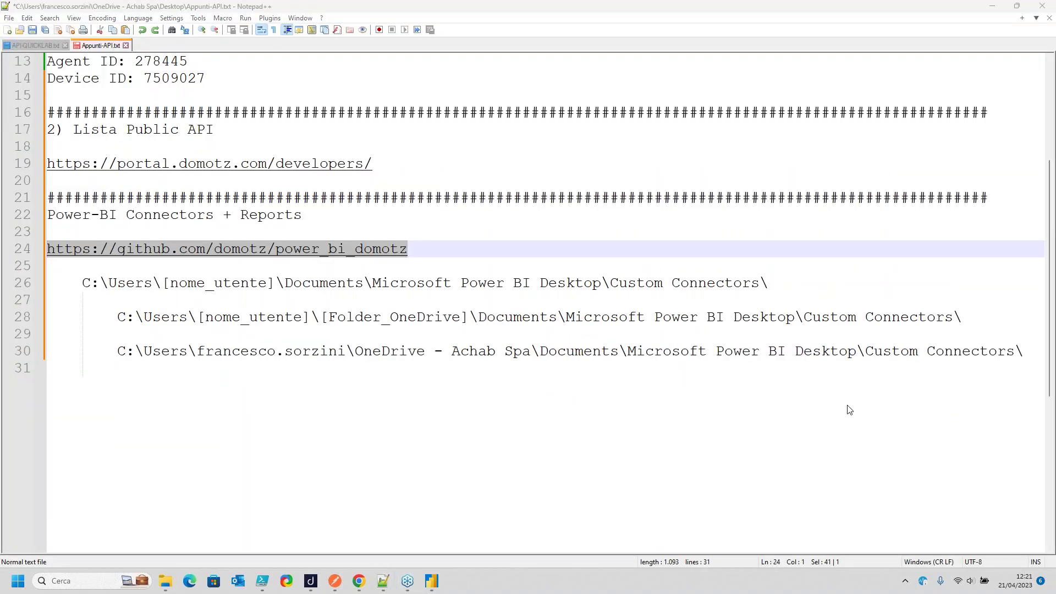
{"action": "left_click", "coordinate": [142, 284]}
{"action": "left_click_drag", "start_coordinate": [84, 283], "coordinate": [781, 279]}
{"action": "left_click", "coordinate": [161, 317]}
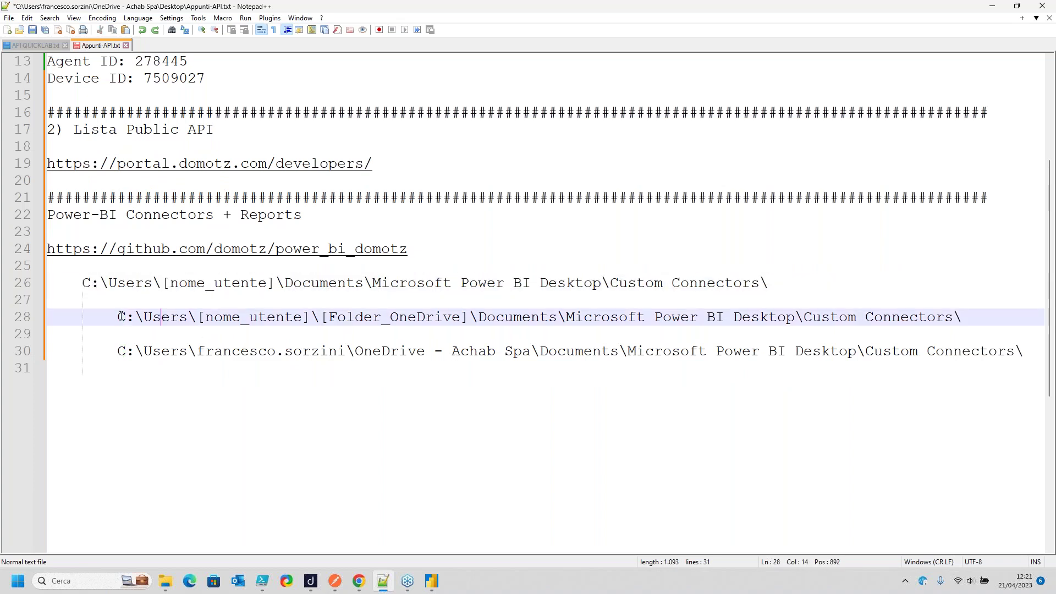
{"action": "left_click_drag", "start_coordinate": [121, 317], "coordinate": [279, 317]}
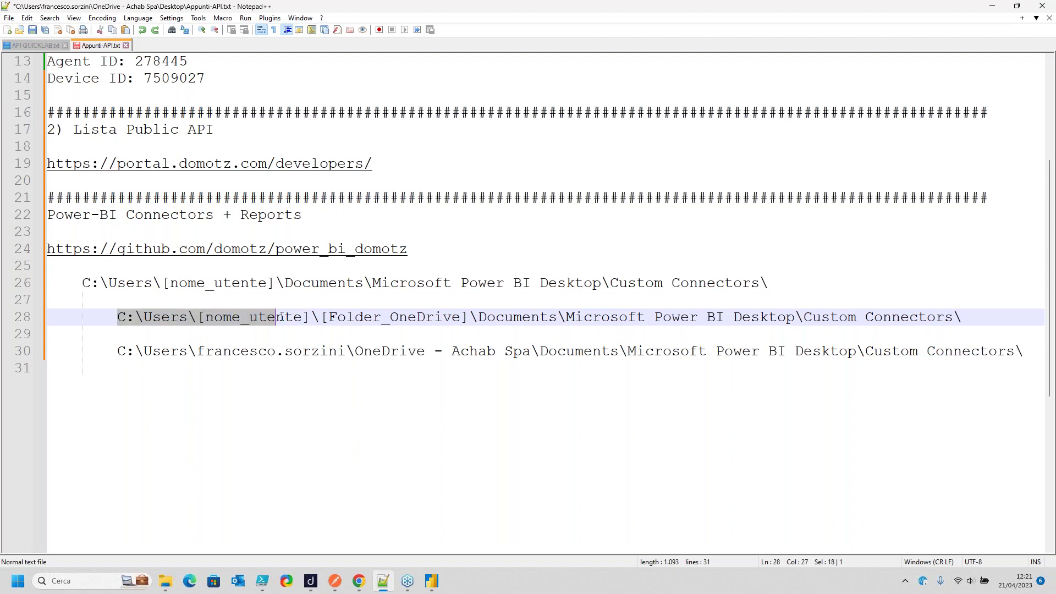
{"action": "left_click", "coordinate": [311, 316]}
{"action": "left_click_drag", "start_coordinate": [558, 317], "coordinate": [479, 318]}
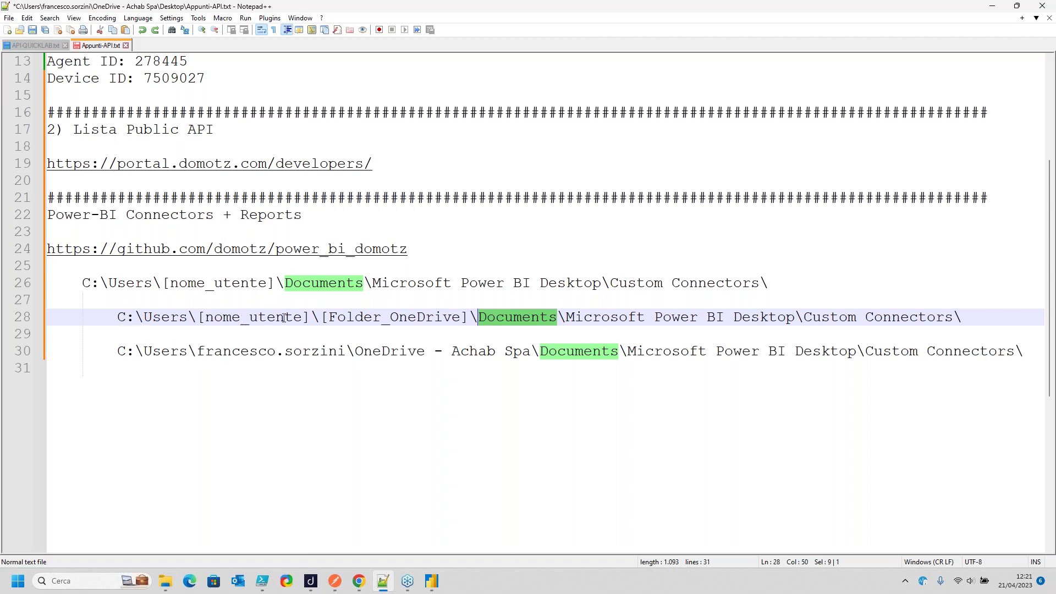
{"action": "left_click", "coordinate": [330, 334]}
{"action": "left_click_drag", "start_coordinate": [329, 316], "coordinate": [471, 319]}
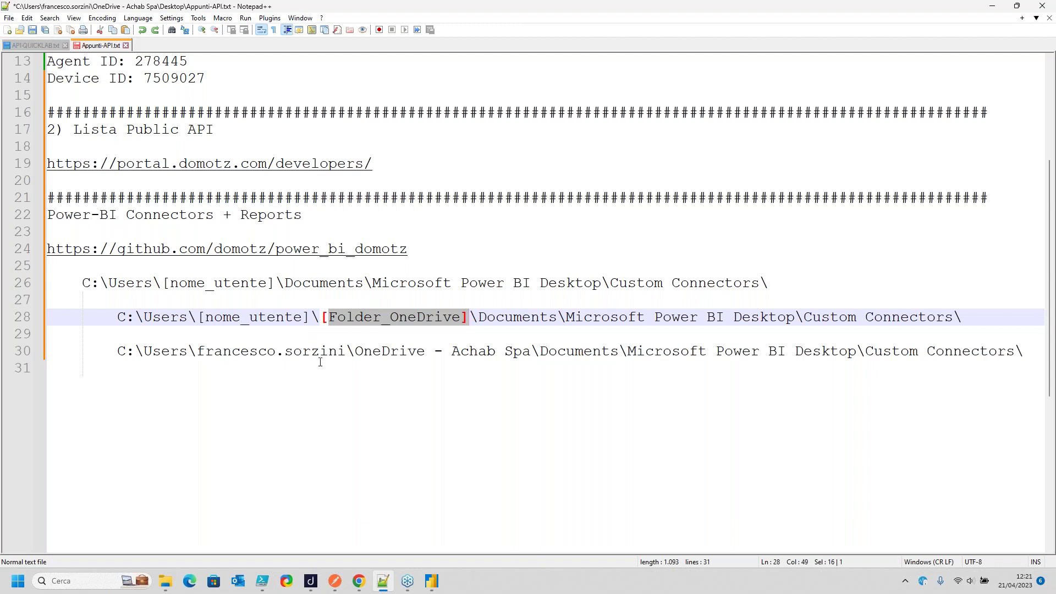
Highlight the three Custom Connectors path lines in the notes, and minimize the notes window to reach the desktop
{"action": "left_click", "coordinate": [276, 351]}
{"action": "left_click_drag", "start_coordinate": [78, 282], "coordinate": [1030, 357]}
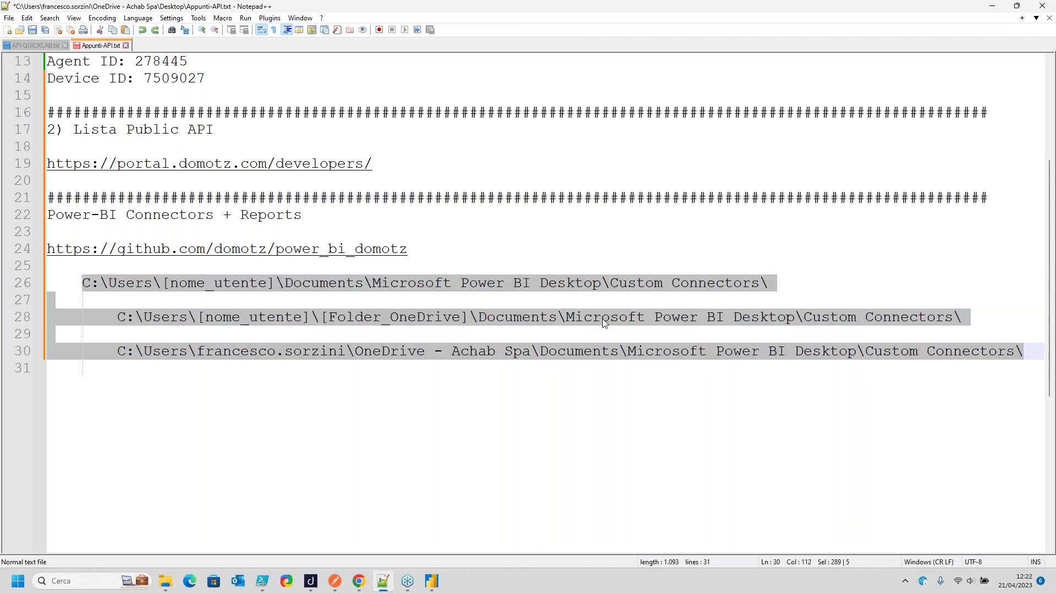
{"action": "right_click", "coordinate": [580, 282]}
{"action": "left_click", "coordinate": [608, 299]}
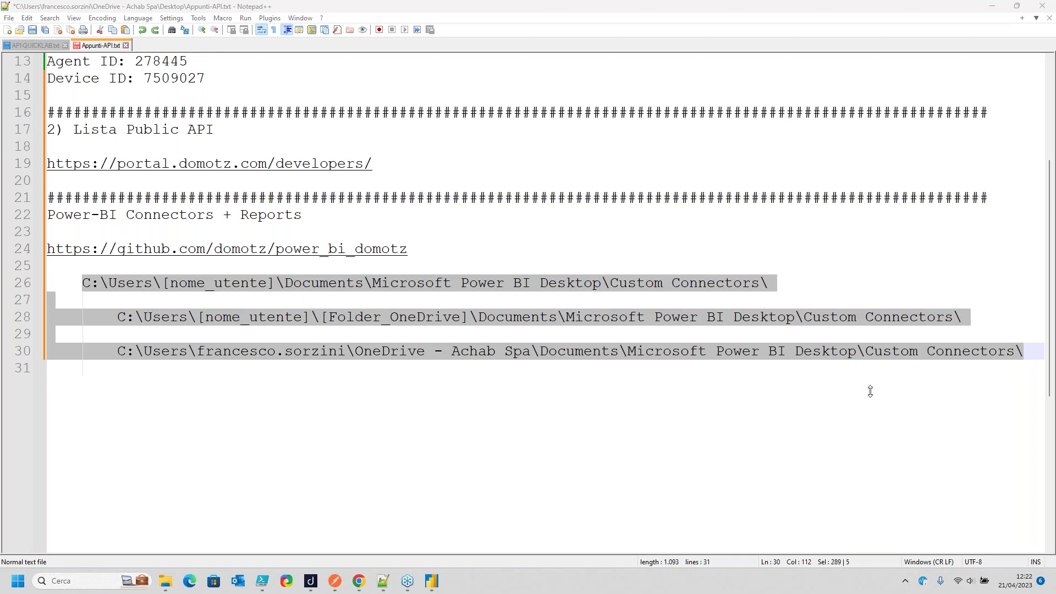
{"action": "left_click", "coordinate": [414, 434]}
{"action": "left_click", "coordinate": [991, 6]}
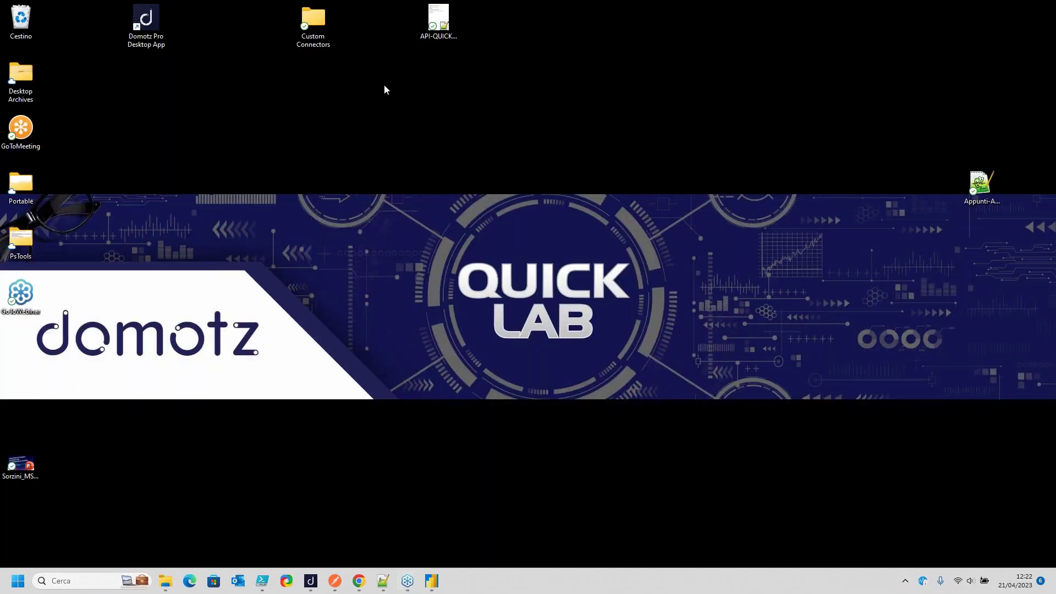
Open the Custom Connectors folder from the desktop, check the domotz.mez file, and close the running Power BI Desktop
{"action": "double_click", "coordinate": [315, 18]}
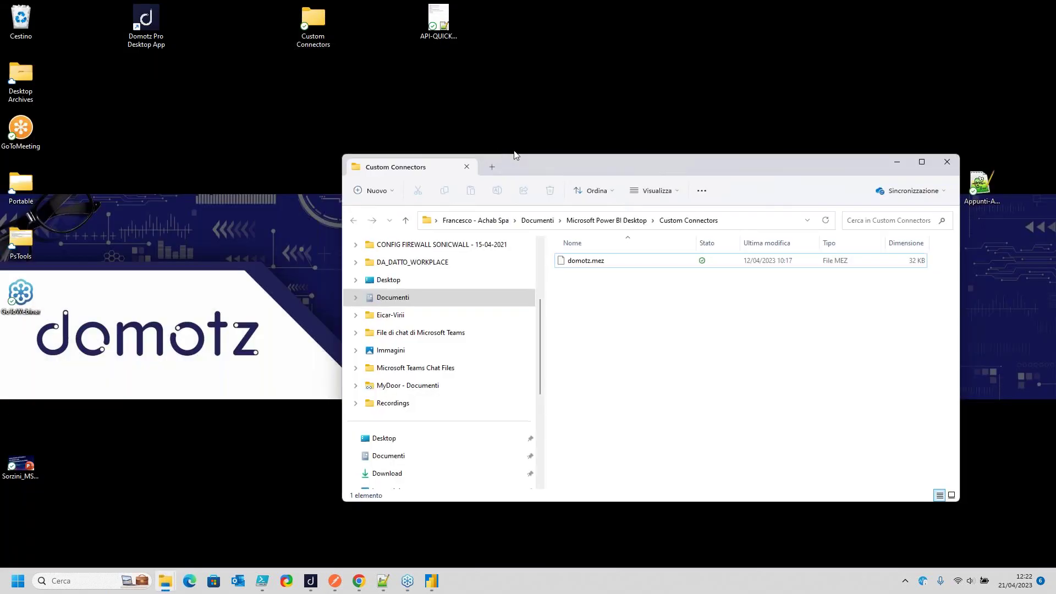
{"action": "double_click", "coordinate": [532, 167]}
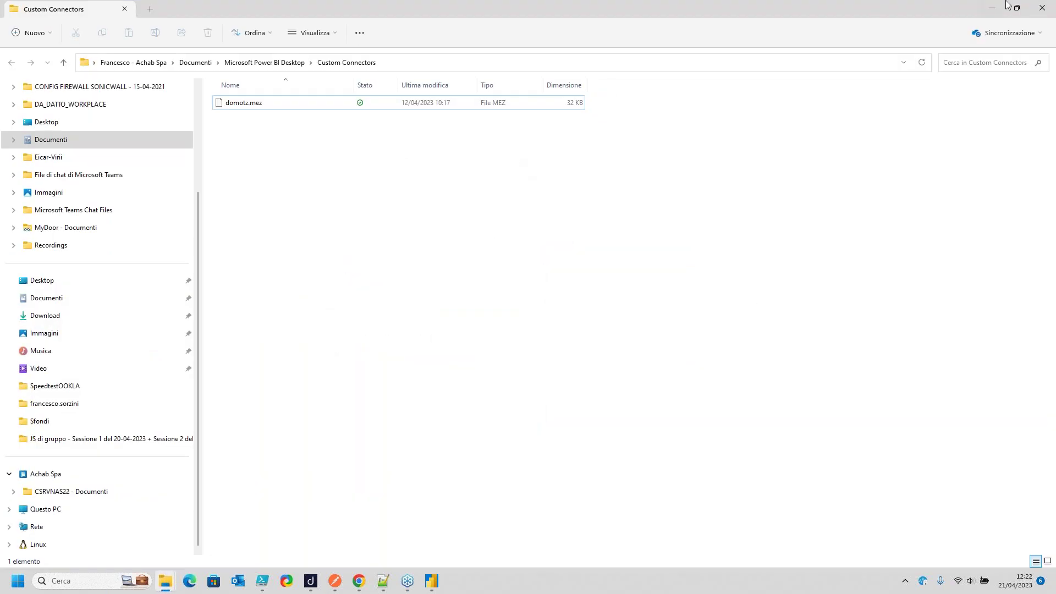
{"action": "left_click", "coordinate": [249, 104]}
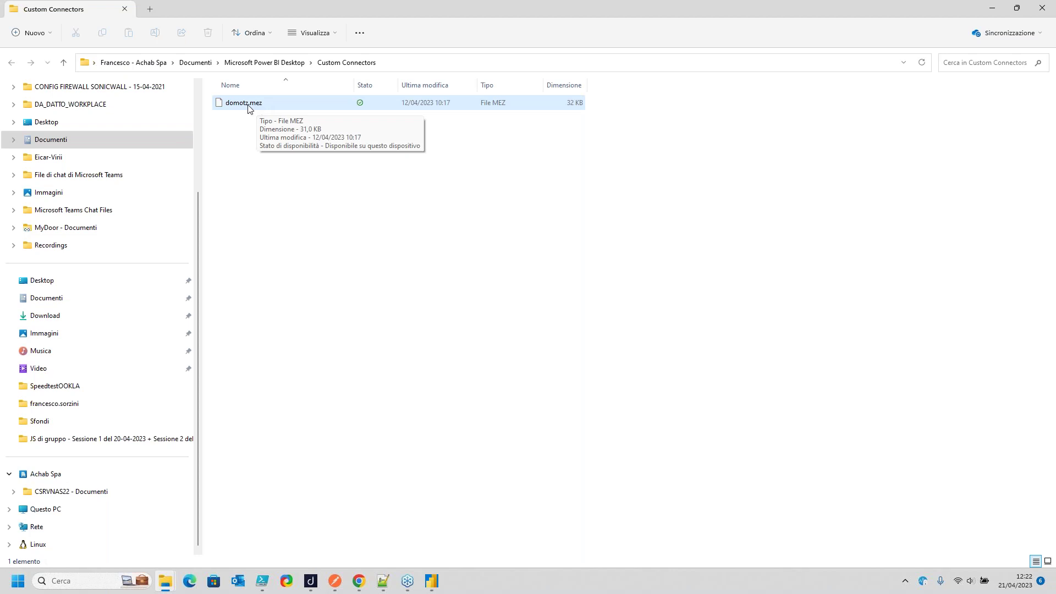
{"action": "mouse_move", "coordinate": [433, 581]}
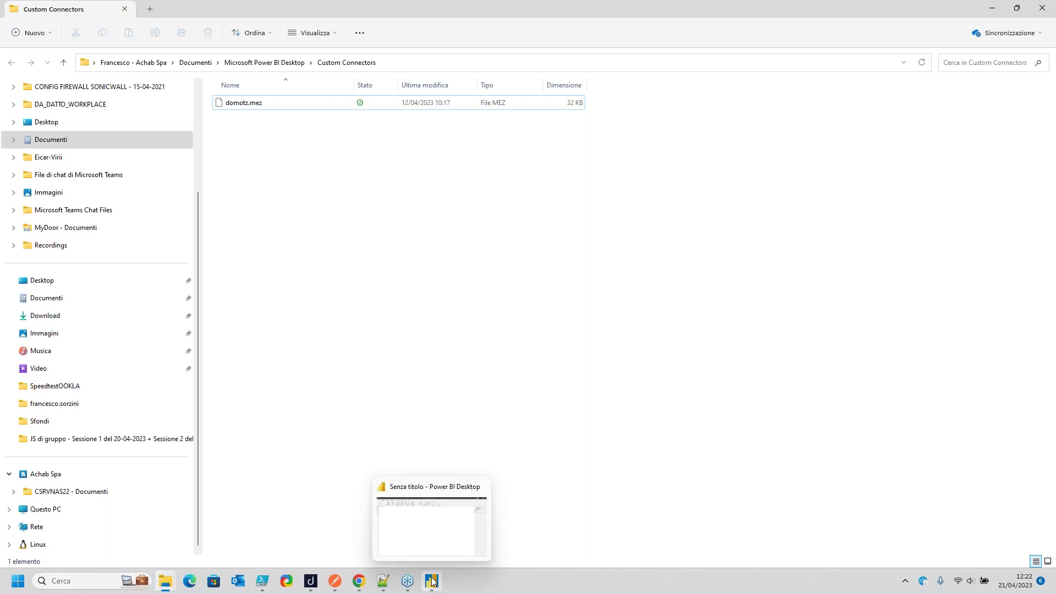
{"action": "left_click", "coordinate": [254, 110]}
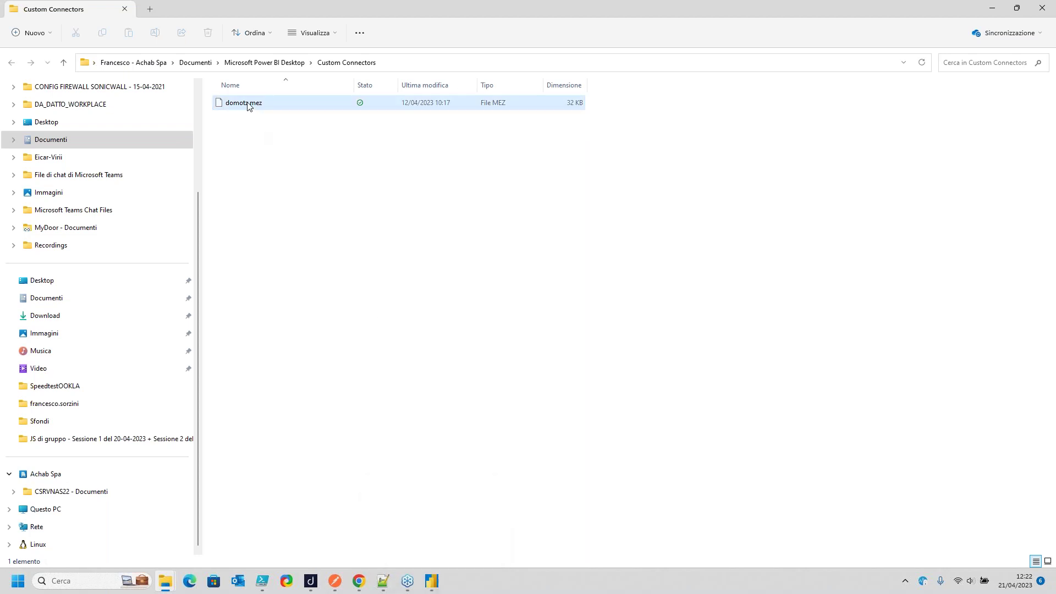
{"action": "left_click", "coordinate": [435, 582]}
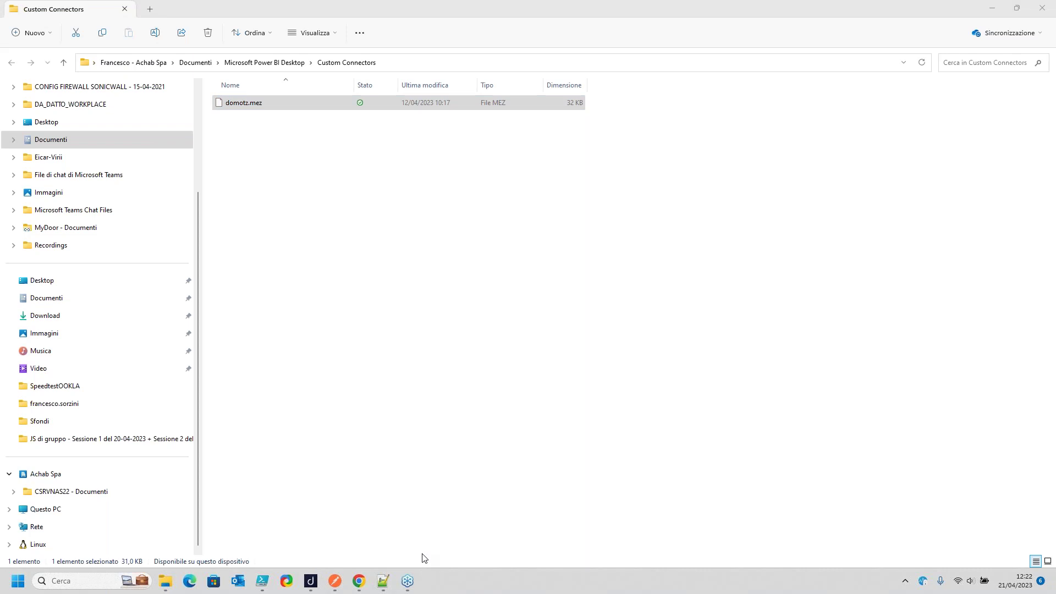
Cut domotz.mez from the Custom Connectors folder, paste it onto the desktop, and place it below the Custom Connectors shortcut
{"action": "right_click", "coordinate": [259, 109]}
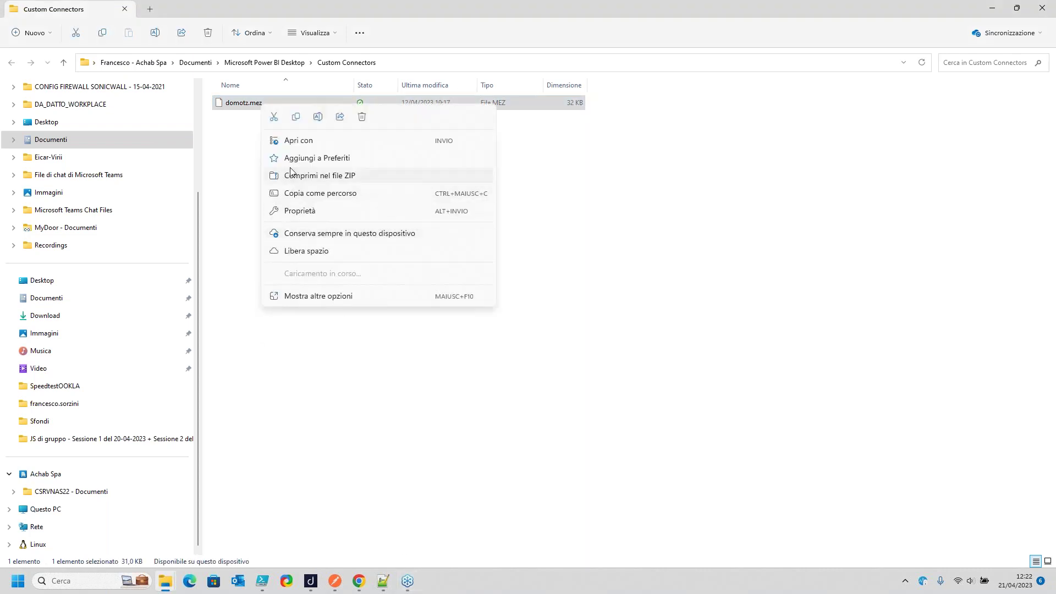
{"action": "left_click", "coordinate": [274, 116]}
{"action": "key", "text": "super+Down"}
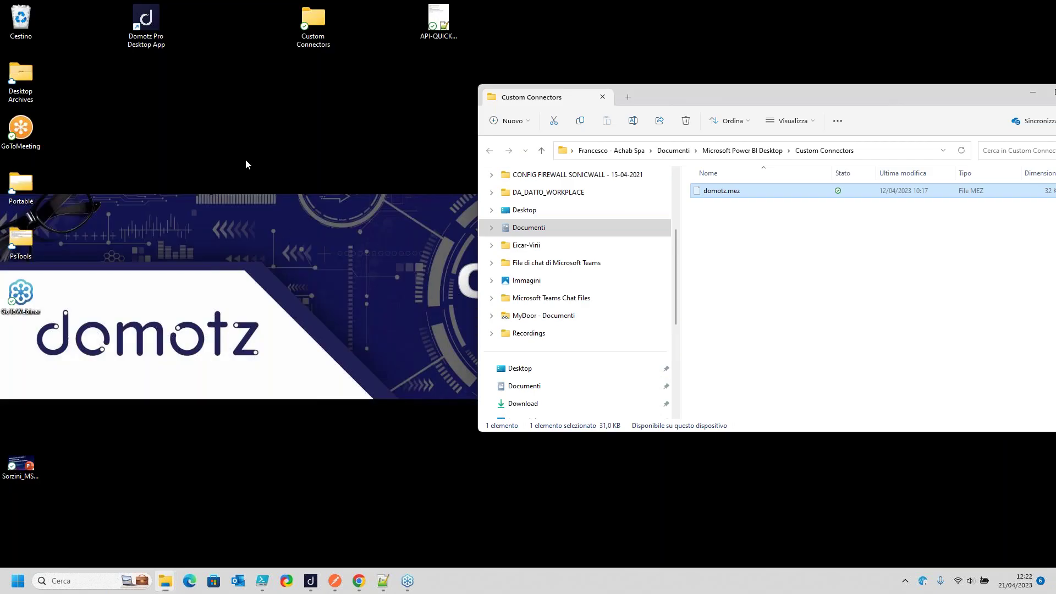
{"action": "right_click", "coordinate": [250, 162]}
{"action": "left_click", "coordinate": [265, 175]}
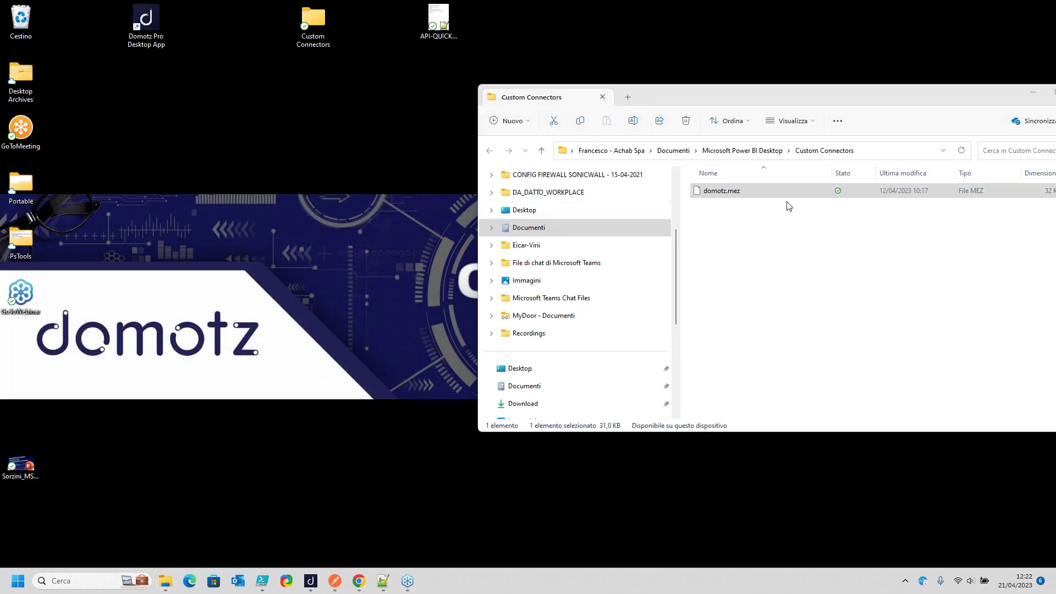
{"action": "left_click_drag", "start_coordinate": [36, 344], "coordinate": [281, 132]}
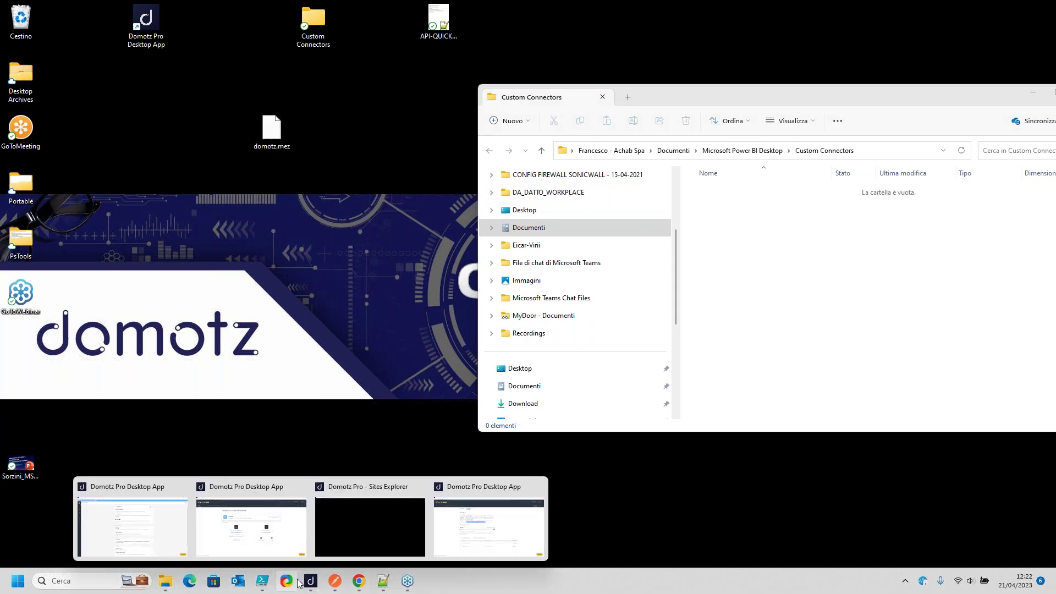
Search the installed apps for "powerbi" and launch Power BI Desktop
{"action": "mouse_move", "coordinate": [309, 584]}
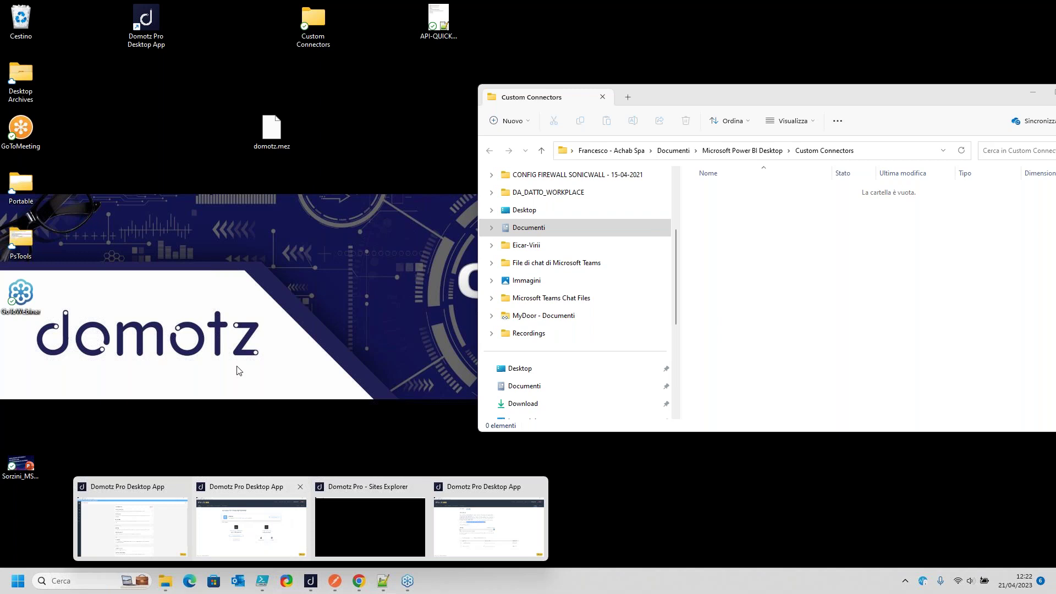
{"action": "left_click", "coordinate": [16, 582]}
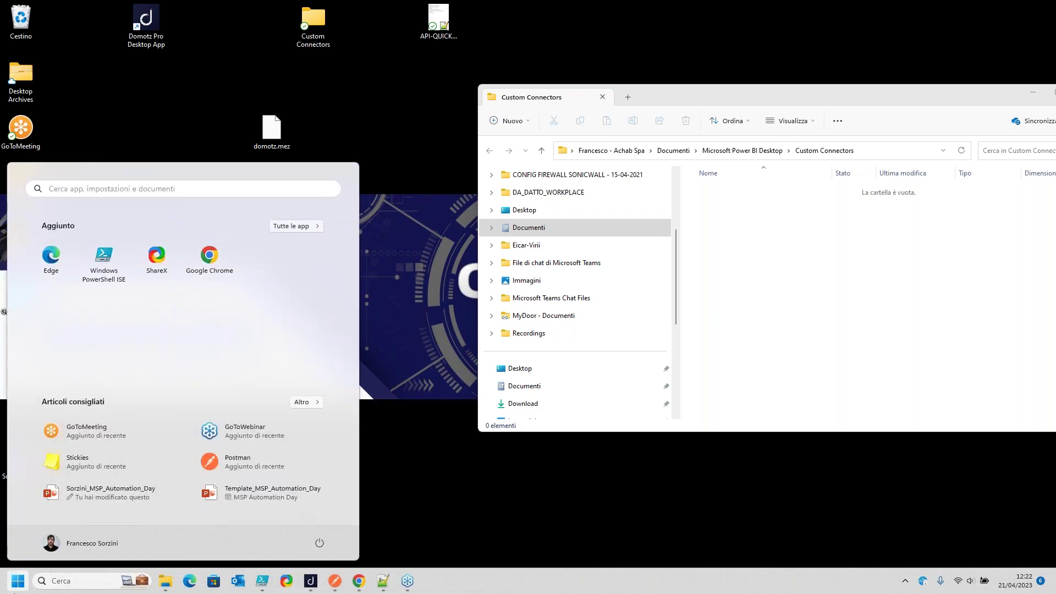
{"action": "type", "text": "powerbi"}
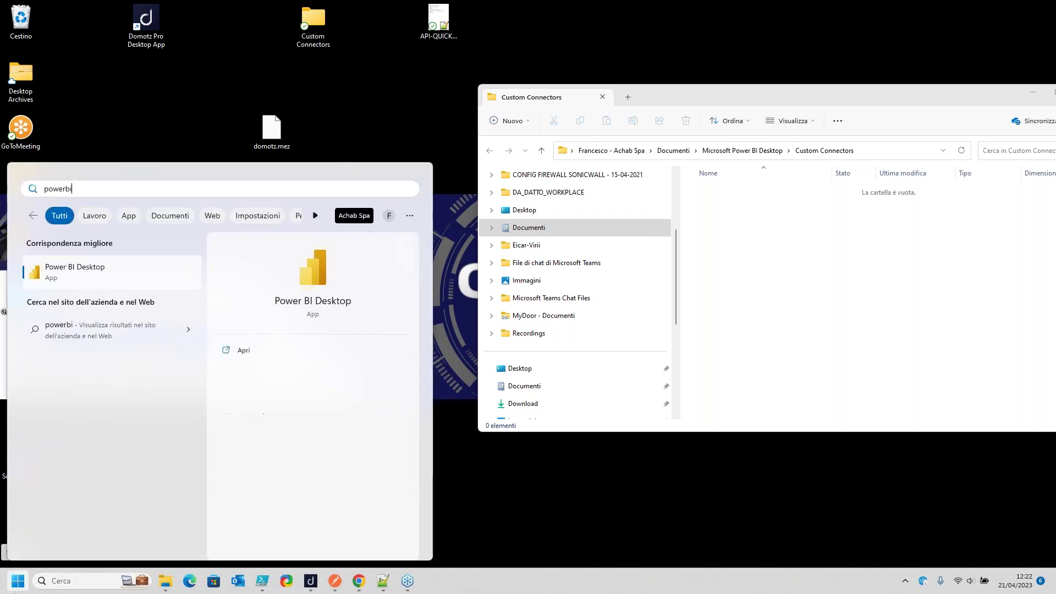
{"action": "key", "text": "Return"}
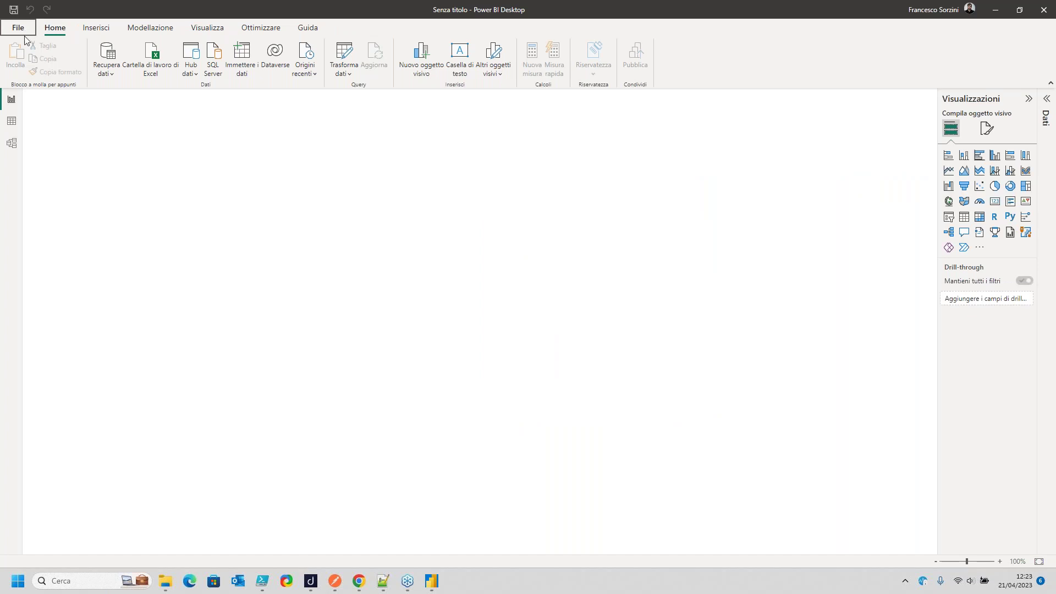
Review the data extension setting in the global security options (Sicurezza), and accept the options dialog
{"action": "left_click", "coordinate": [22, 32]}
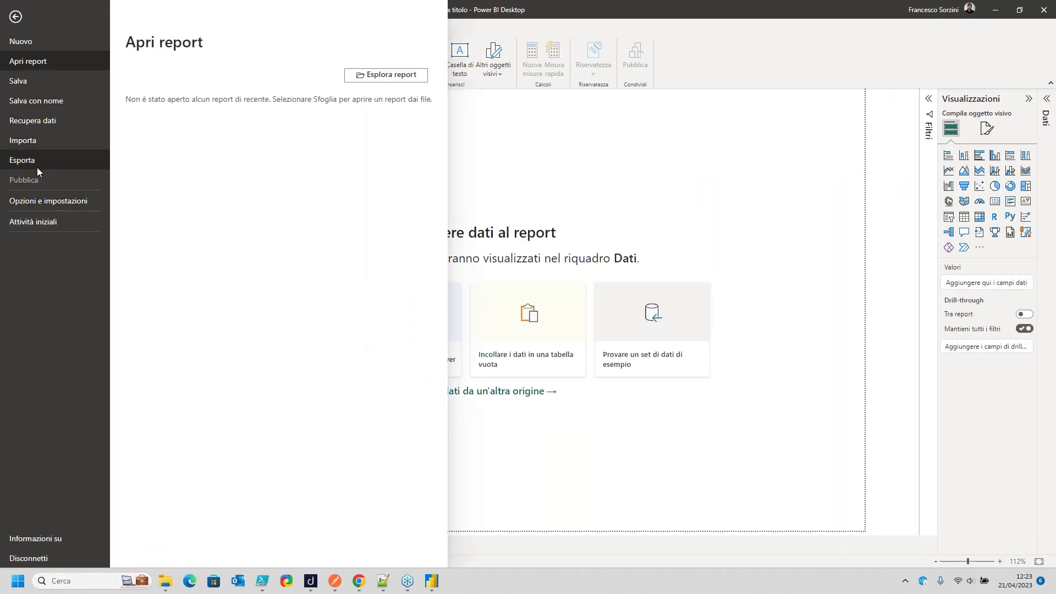
{"action": "left_click", "coordinate": [40, 205]}
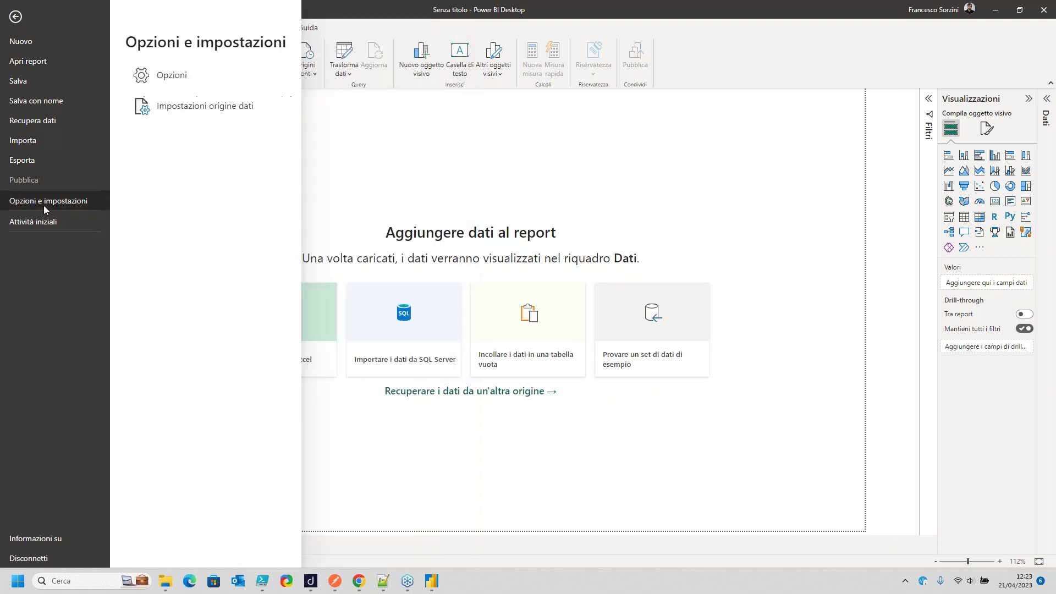
{"action": "left_click", "coordinate": [197, 75]}
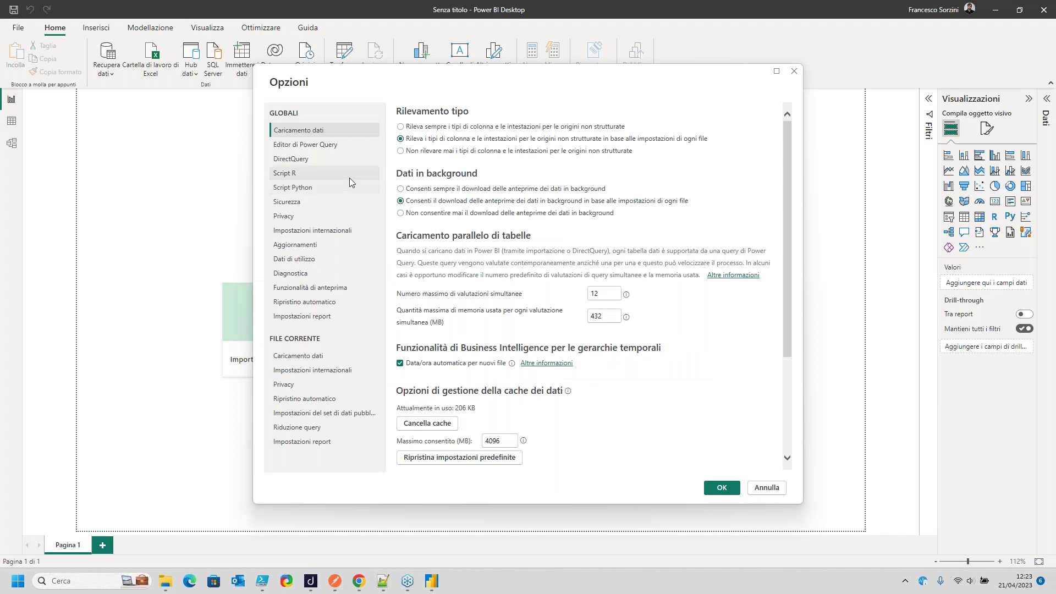
{"action": "left_click", "coordinate": [288, 203]}
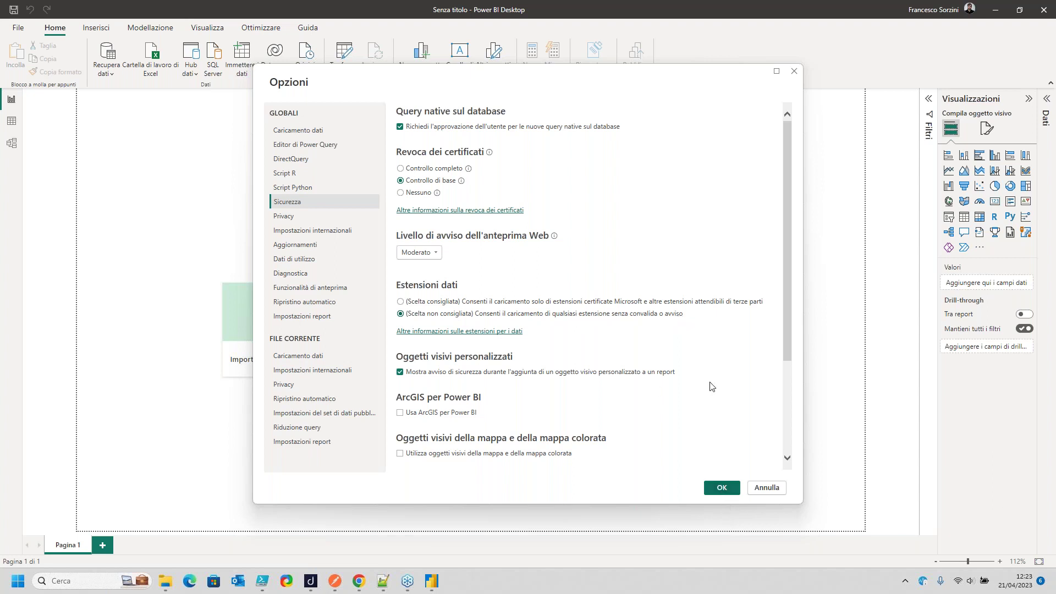
{"action": "scroll", "coordinate": [696, 474], "scroll_direction": "down", "scroll_amount": 2}
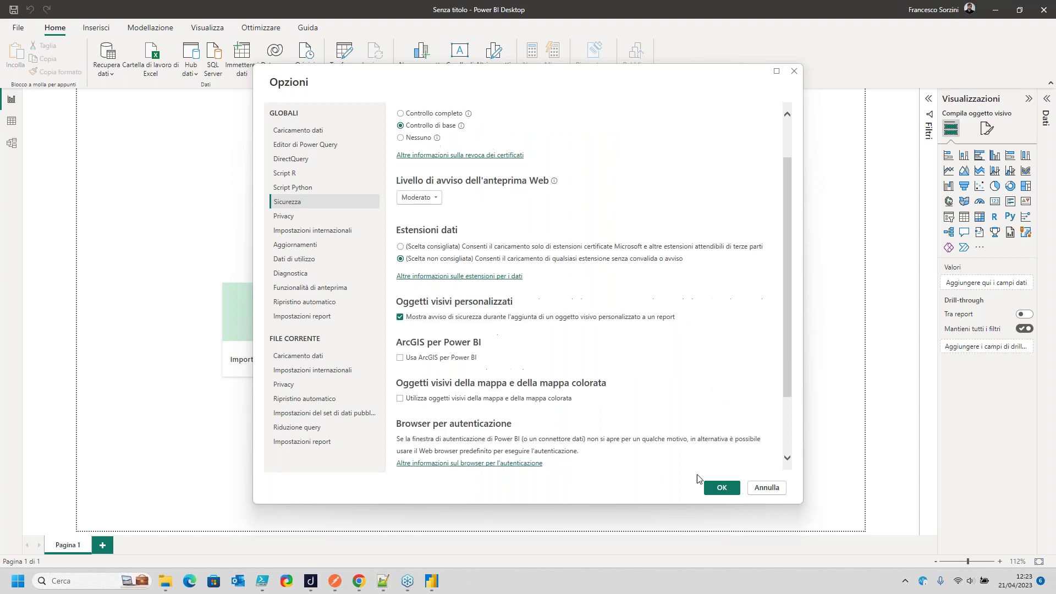
{"action": "left_click", "coordinate": [722, 488]}
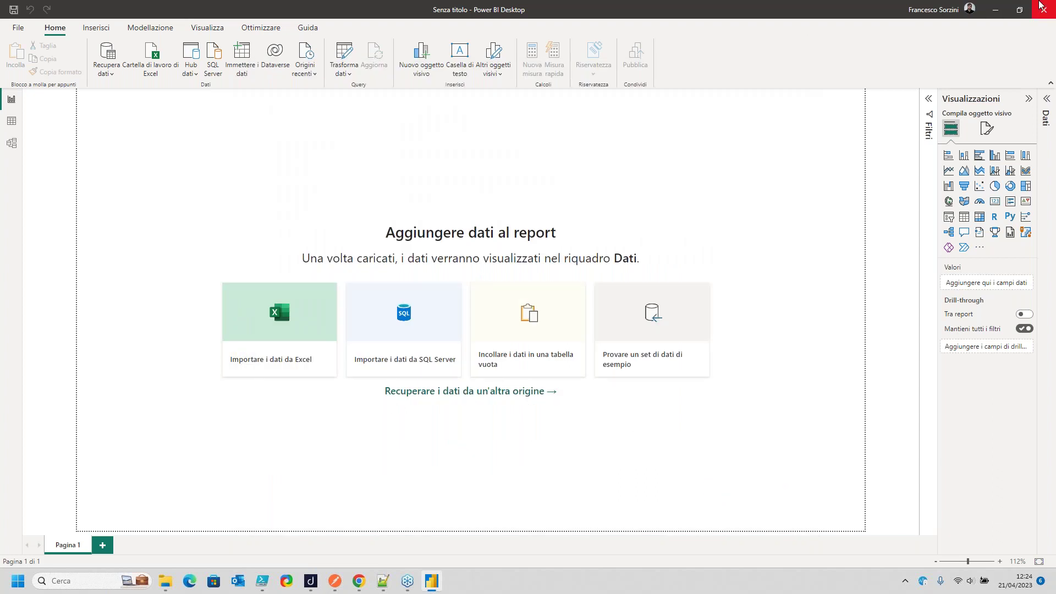
Minimize Power BI Desktop, move domotz.mez from the desktop into the Custom Connectors folder, and return to Power BI Desktop
{"action": "left_click", "coordinate": [999, 18]}
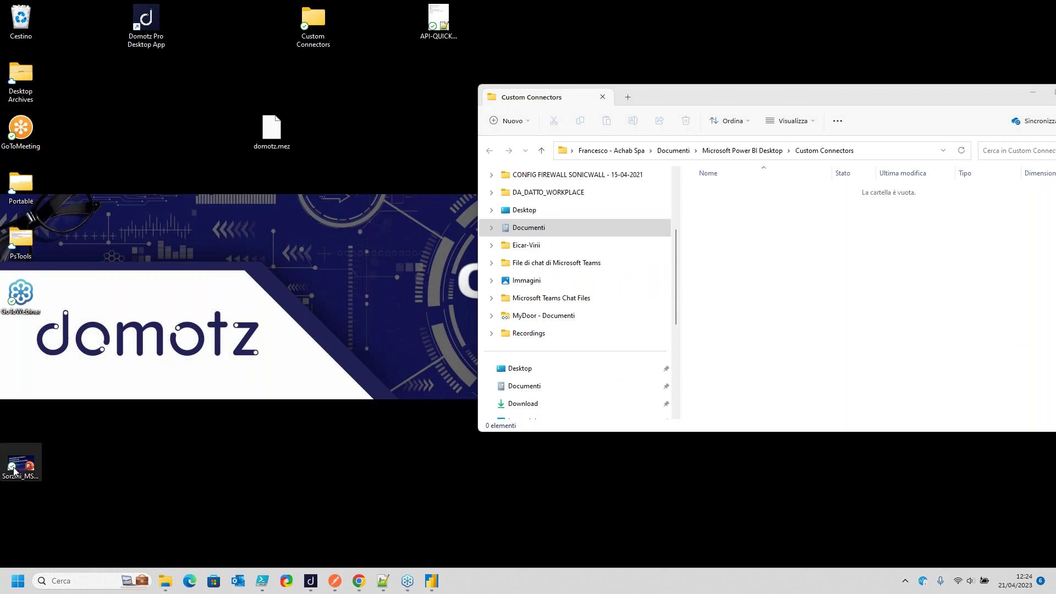
{"action": "left_click_drag", "start_coordinate": [276, 136], "coordinate": [316, 31]}
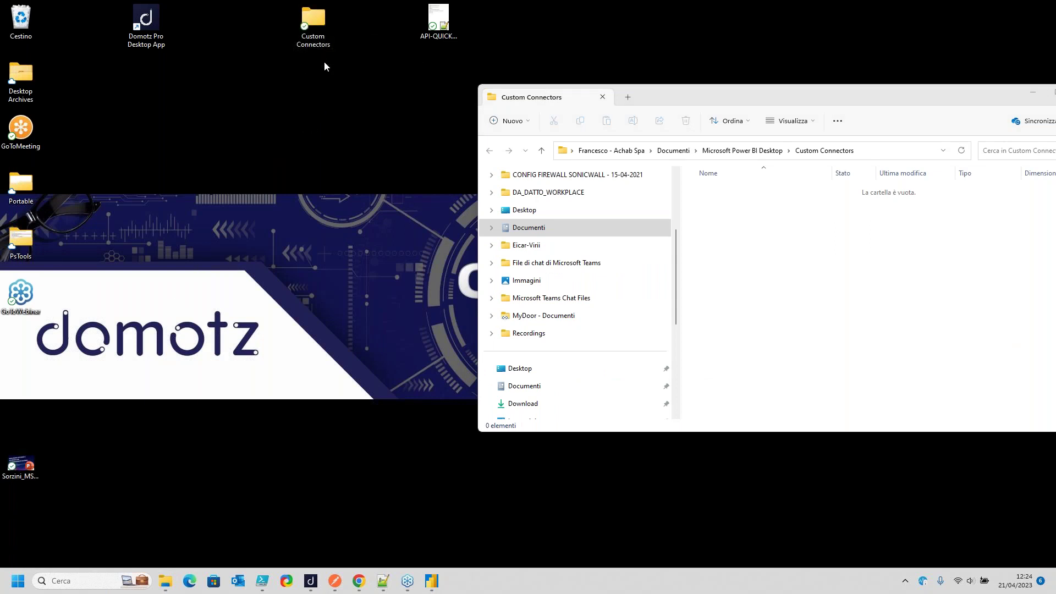
{"action": "left_click", "coordinate": [431, 581]}
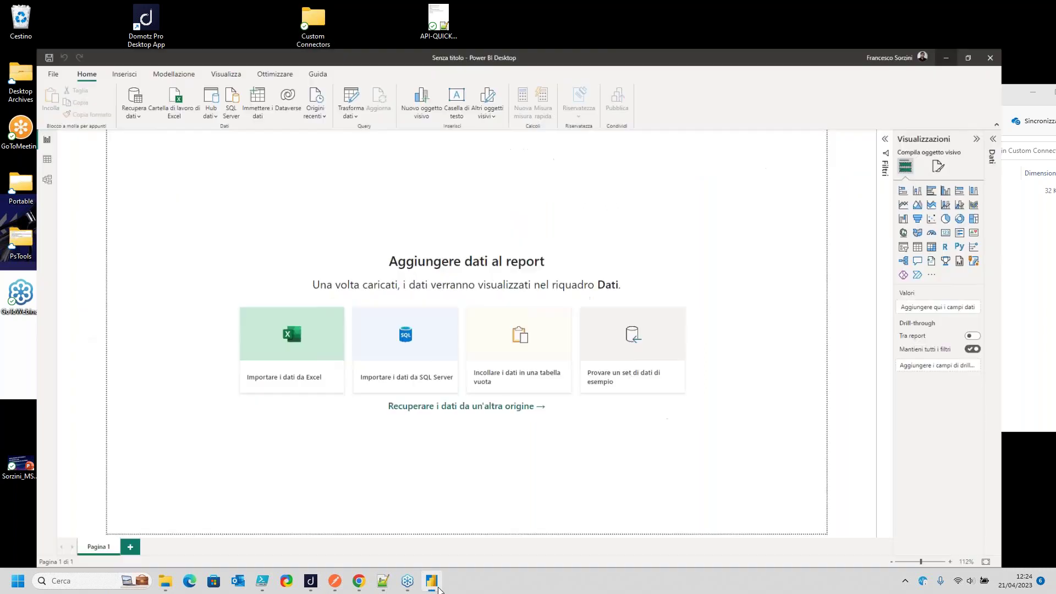
Search the available data sources for "domo" and connect to the domotz (Beta) connector
{"action": "left_click", "coordinate": [19, 27]}
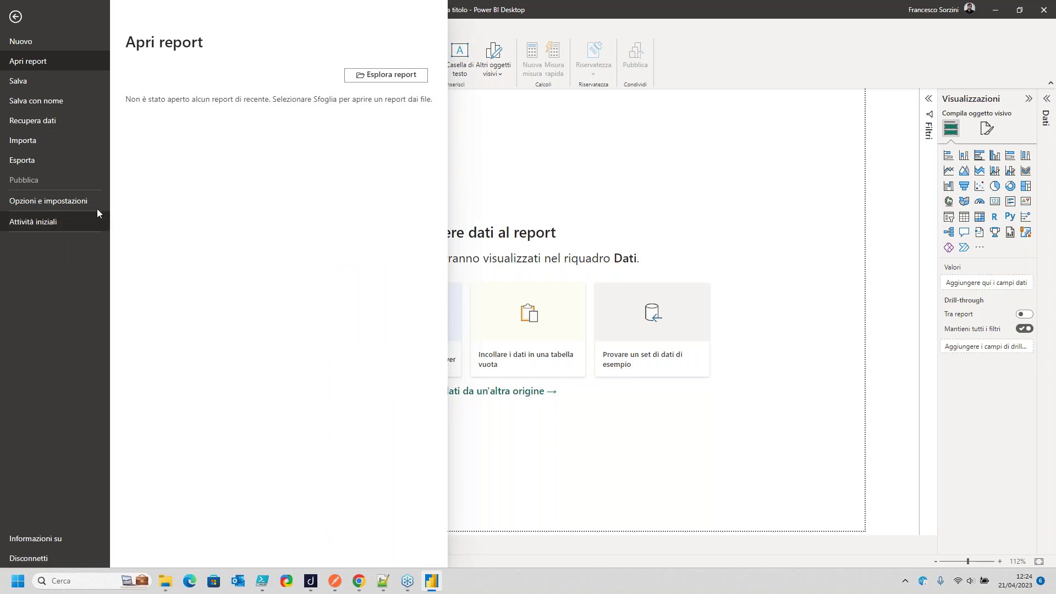
{"action": "left_click", "coordinate": [53, 124]}
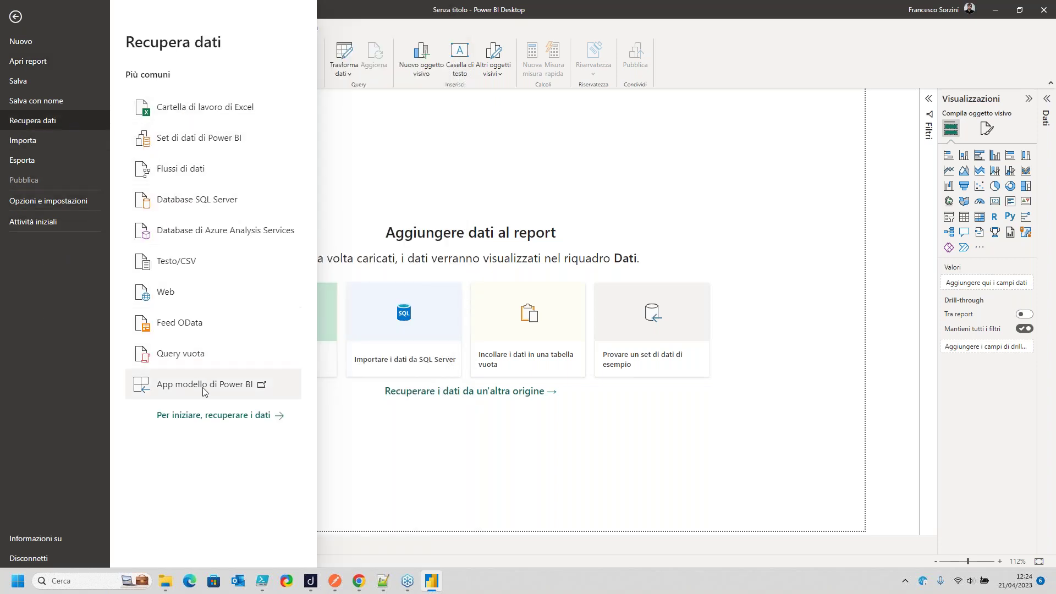
{"action": "left_click", "coordinate": [177, 418]}
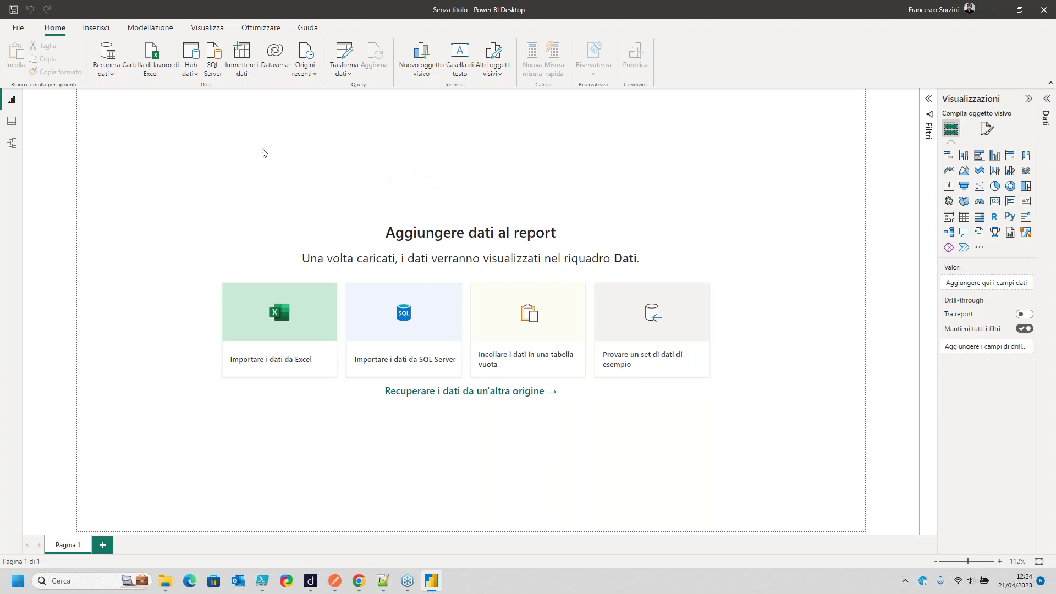
{"action": "left_click", "coordinate": [108, 55]}
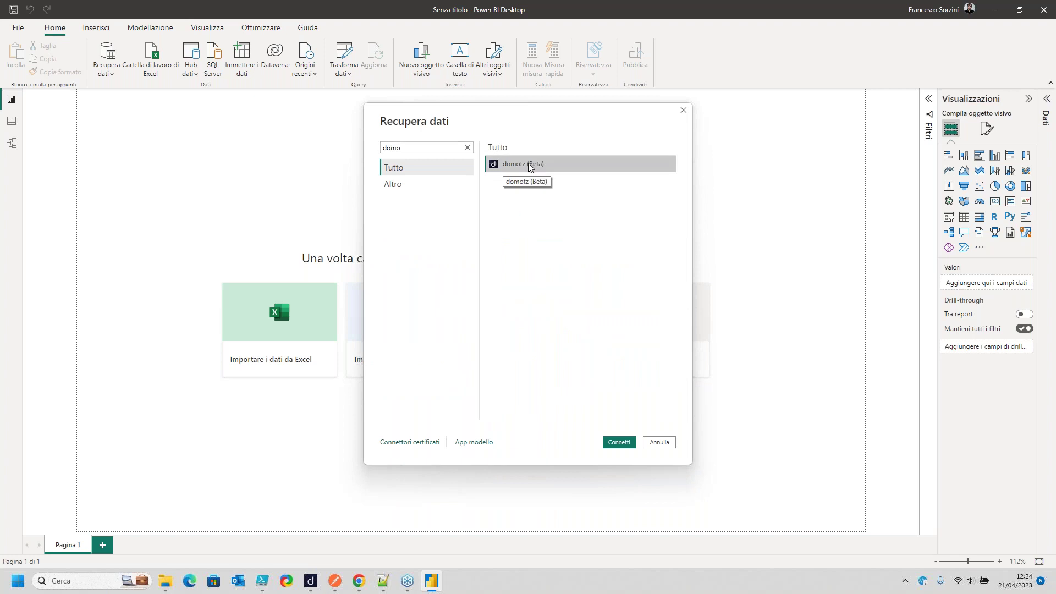
{"action": "left_click", "coordinate": [619, 443]}
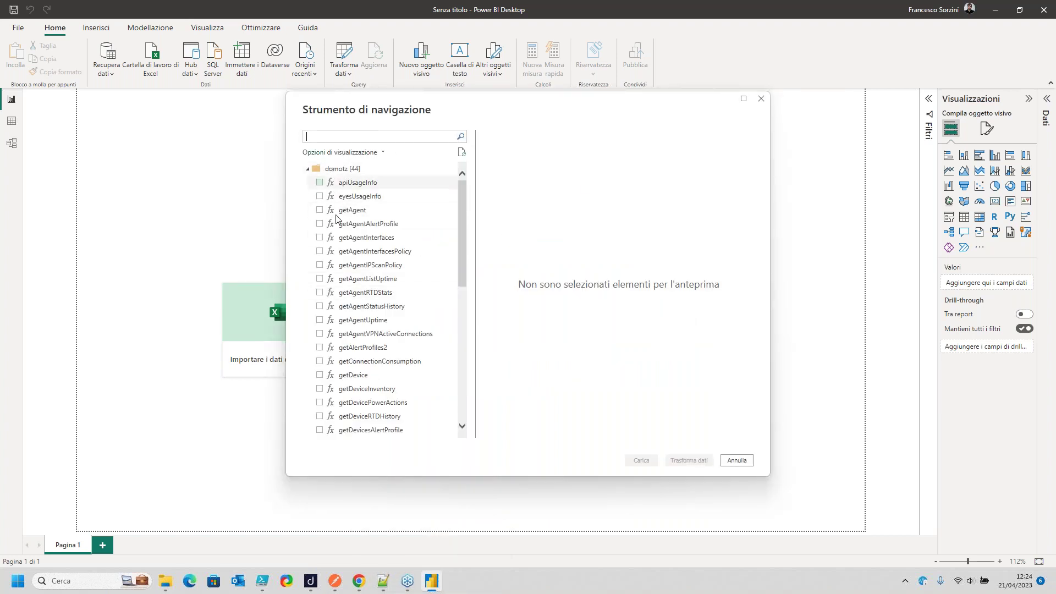
Look through the domotz connector's function list in the navigator, and compare it with the Domotz Public API collection in Postman
{"action": "scroll", "coordinate": [355, 278], "scroll_direction": "down", "scroll_amount": 5}
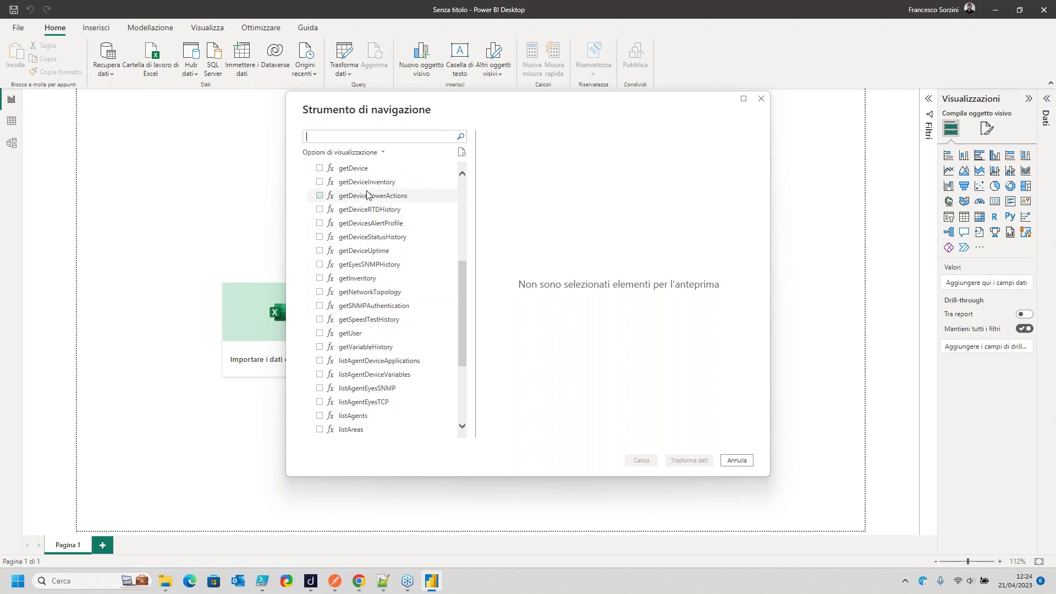
{"action": "scroll", "coordinate": [369, 268], "scroll_direction": "down", "scroll_amount": 3}
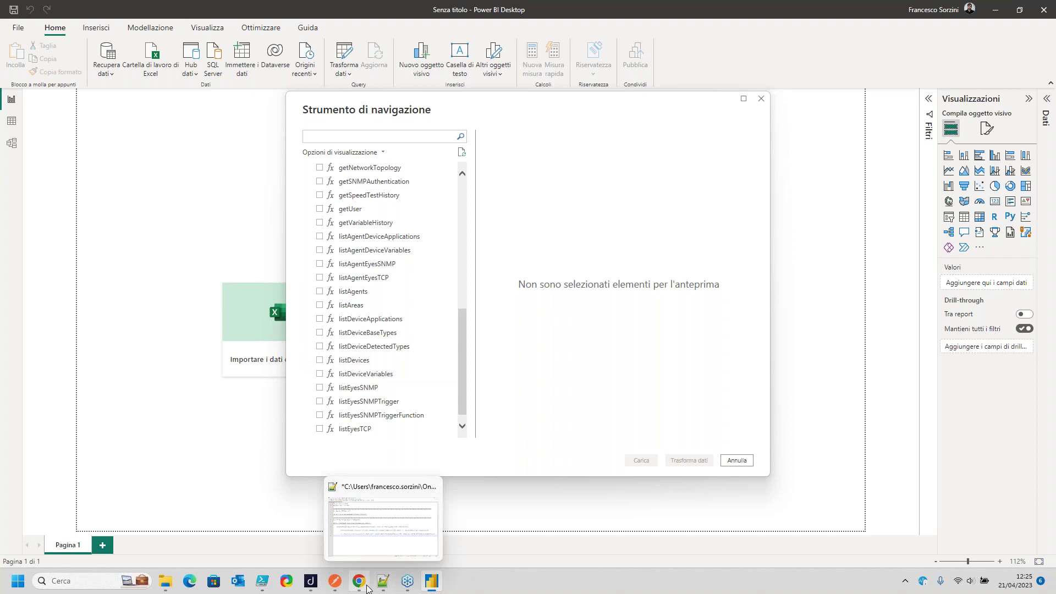
{"action": "mouse_move", "coordinate": [337, 585]}
{"action": "left_click", "coordinate": [335, 527]}
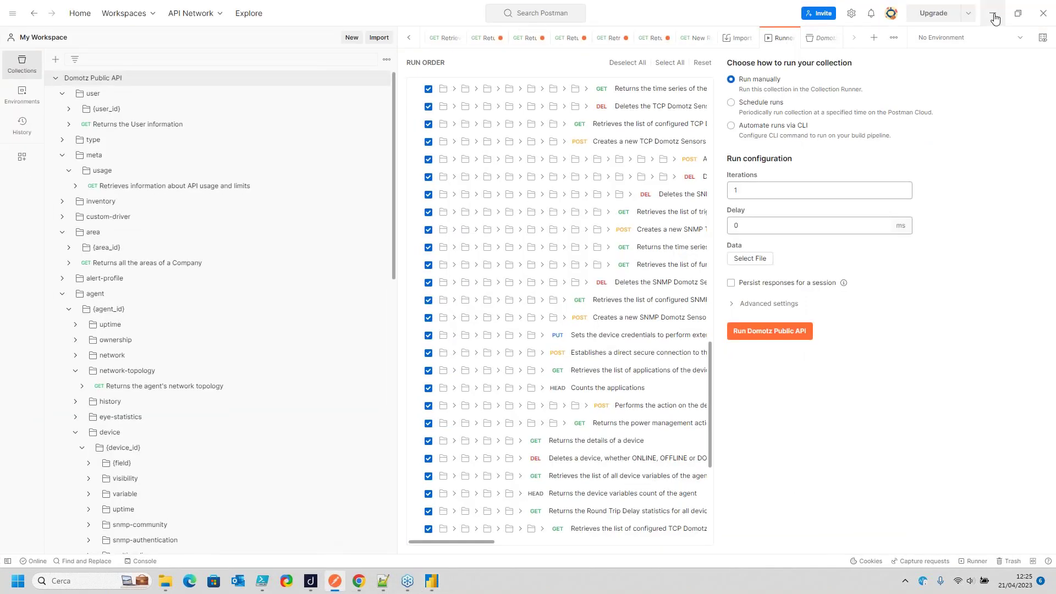
{"action": "left_click", "coordinate": [993, 12]}
{"action": "scroll", "coordinate": [378, 324], "scroll_direction": "down", "scroll_amount": 1}
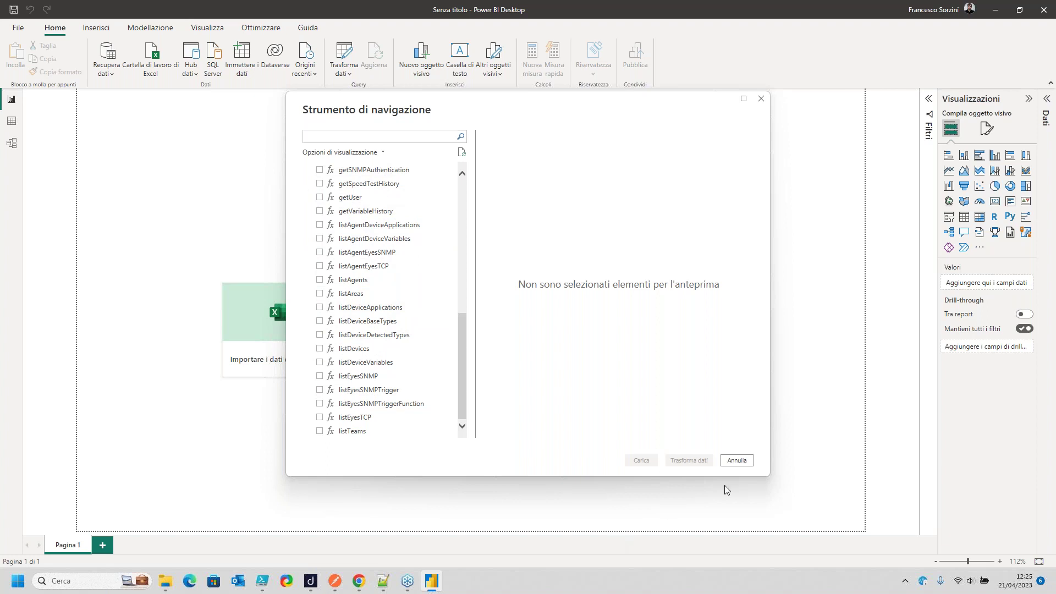
Cancel the domotz connector navigator without loading data, minimize Power BI Desktop, and switch to Chrome
{"action": "left_click", "coordinate": [737, 460]}
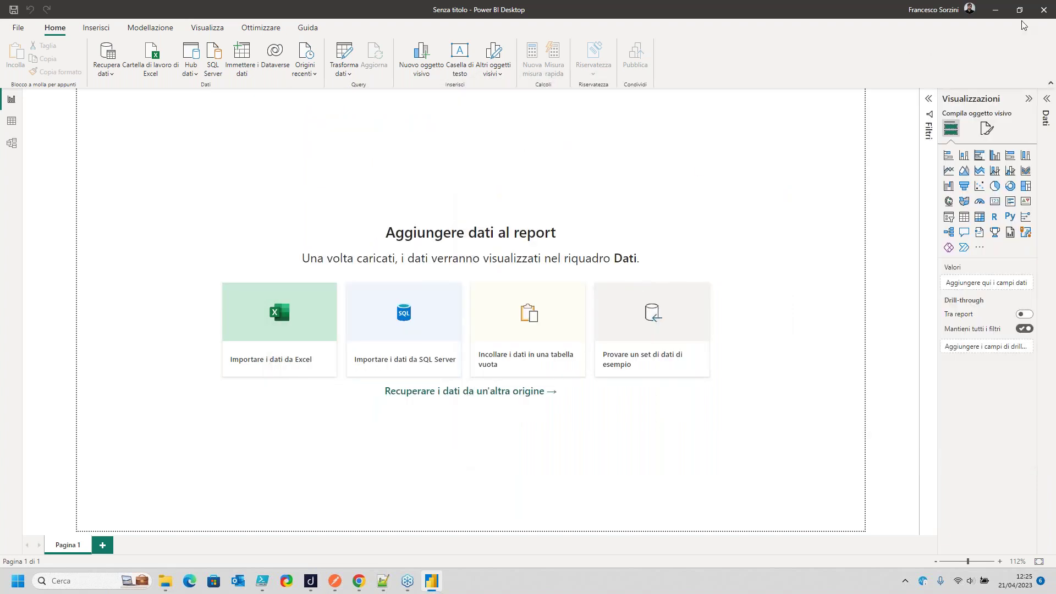
{"action": "left_click", "coordinate": [995, 11]}
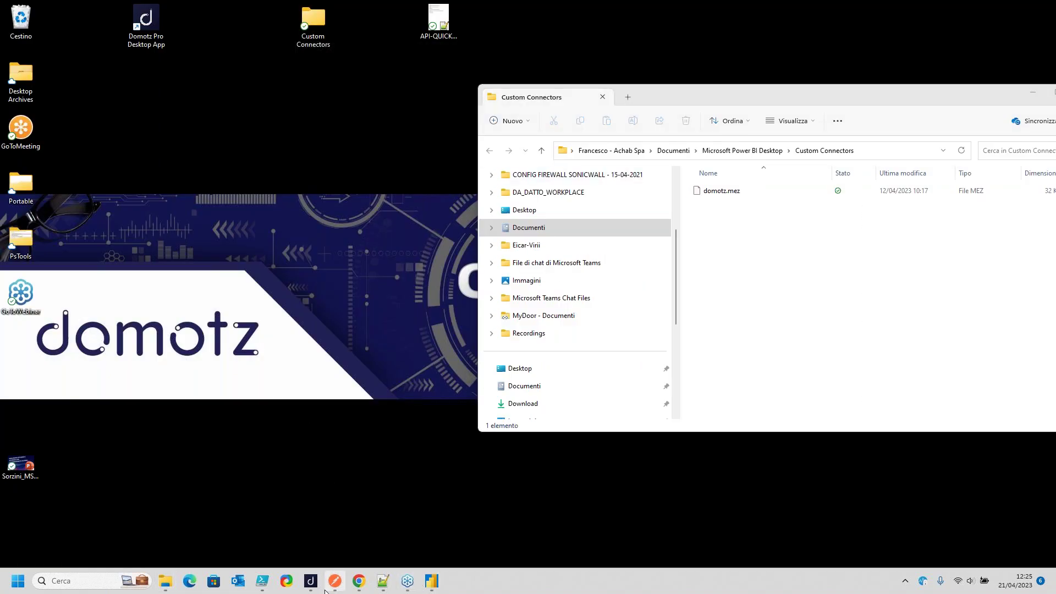
{"action": "mouse_move", "coordinate": [335, 582]}
{"action": "left_click", "coordinate": [359, 580]}
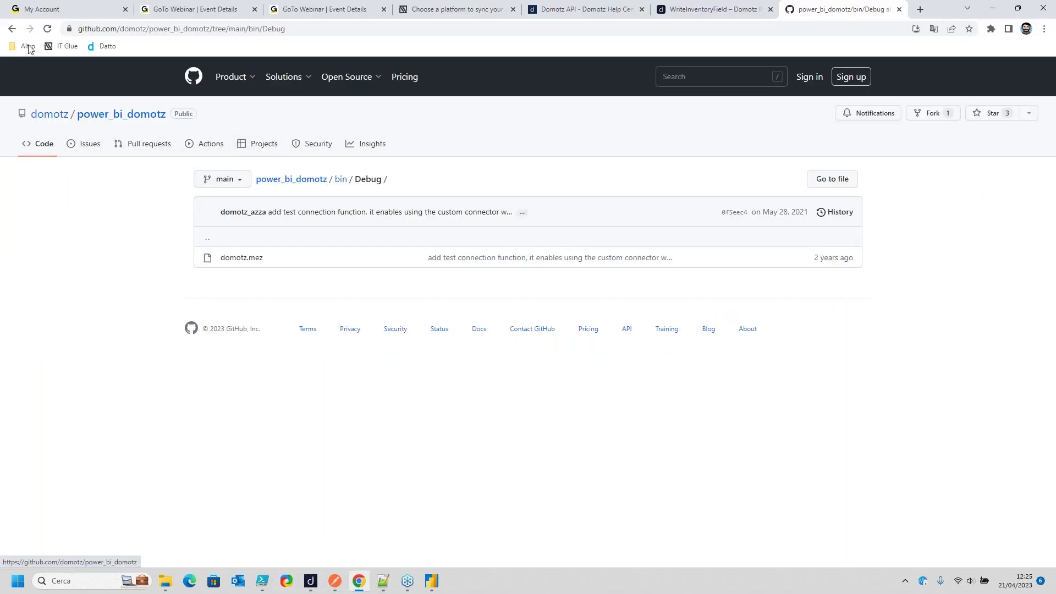
Return to the main page of the power_bi_domotz repository and download the repository as a ZIP
{"action": "left_click", "coordinate": [12, 30]}
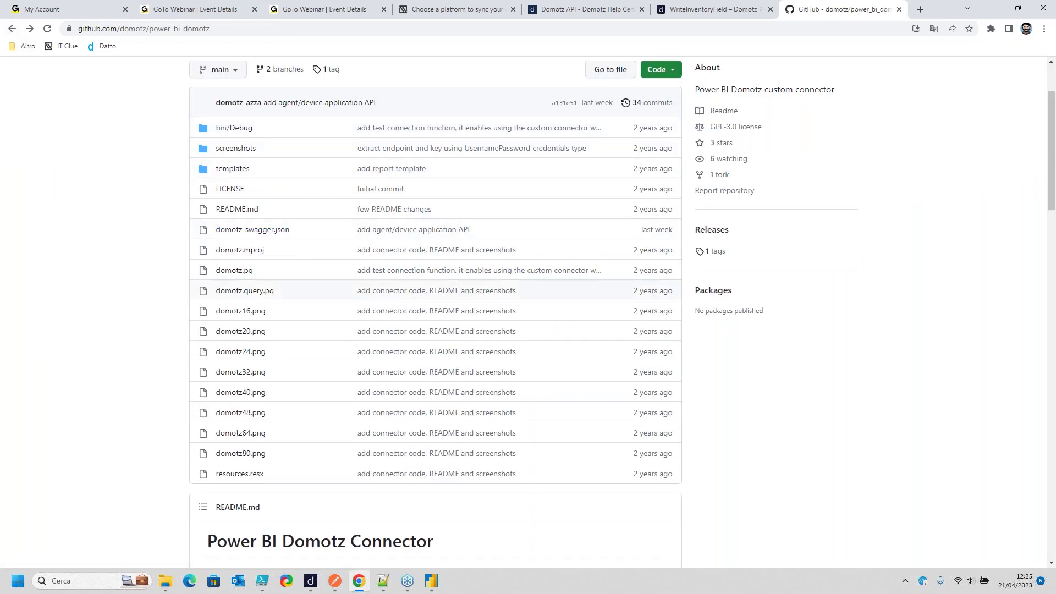
{"action": "scroll", "coordinate": [430, 269], "scroll_direction": "down", "scroll_amount": 1}
{"action": "scroll", "coordinate": [430, 268], "scroll_direction": "up", "scroll_amount": 1}
{"action": "left_click", "coordinate": [672, 180]}
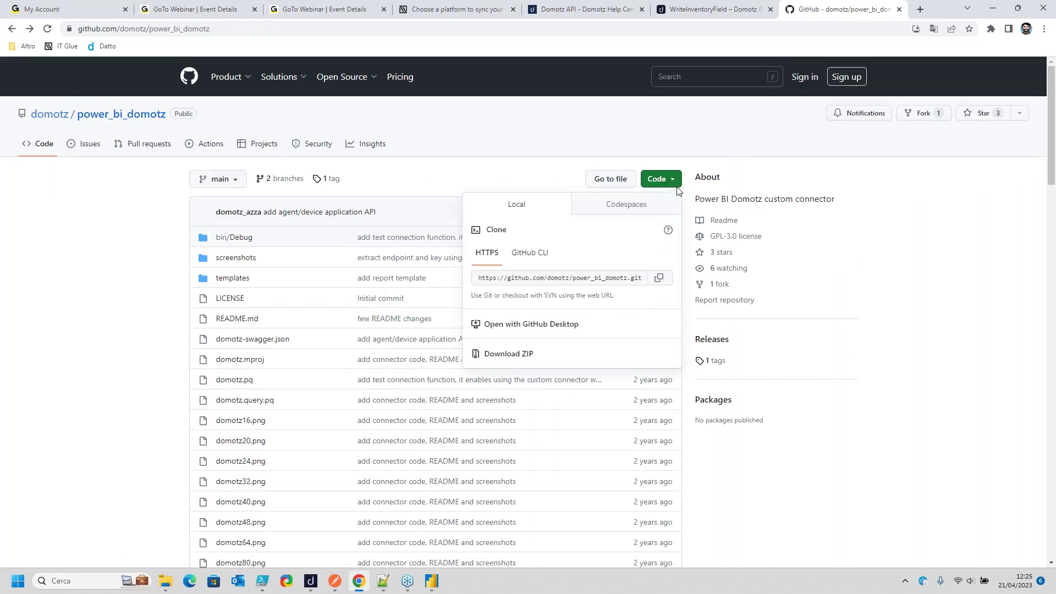
{"action": "left_click", "coordinate": [517, 354]}
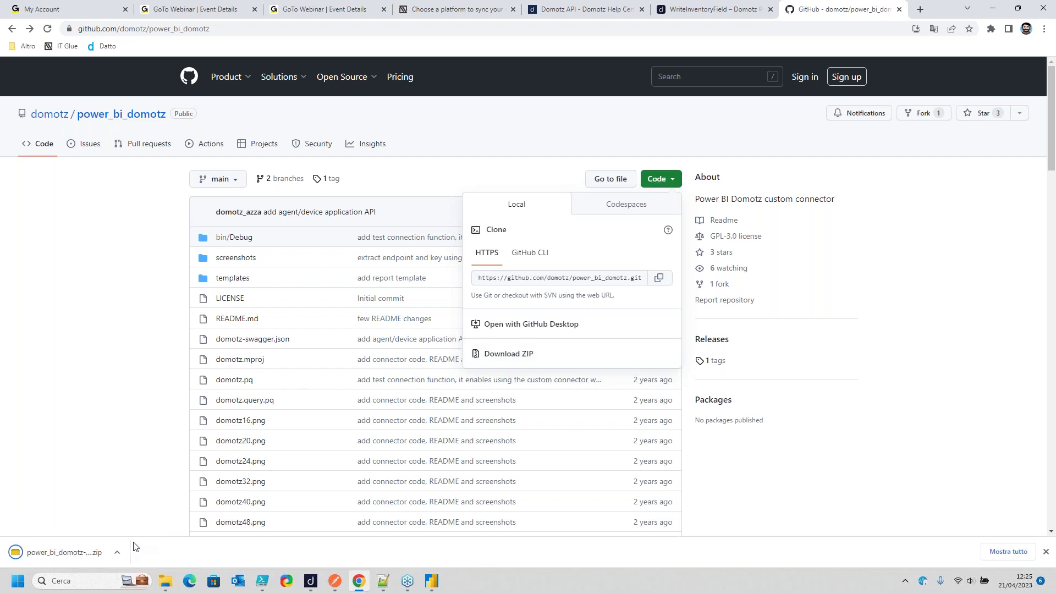
Show the download in its folder and extract power_bi_domotz-main.zip to the suggested power_bi_domotz-main destination
{"action": "left_click", "coordinate": [116, 553]}
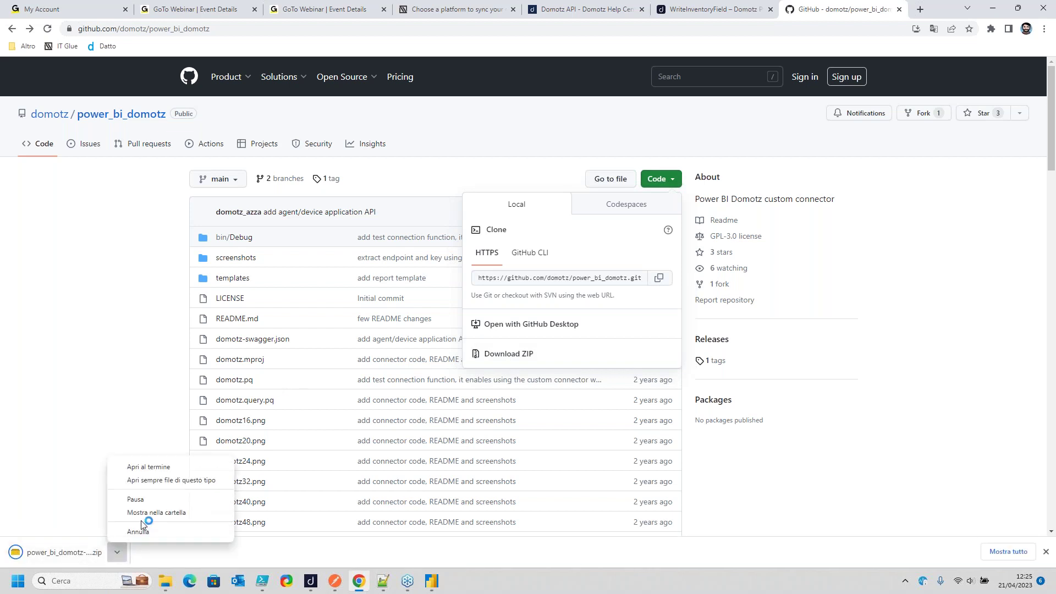
{"action": "left_click", "coordinate": [144, 512]}
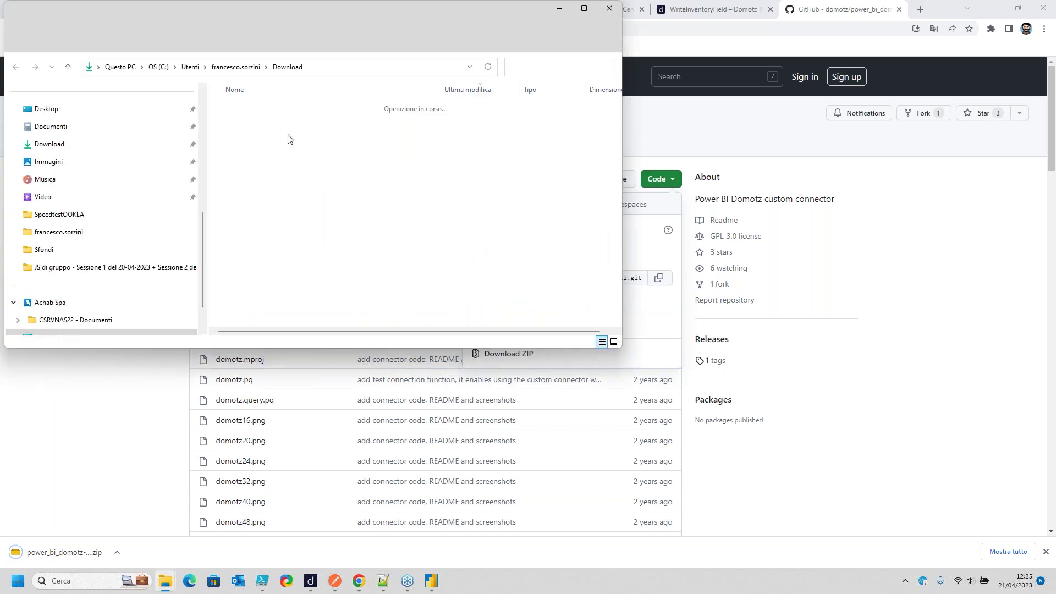
{"action": "right_click", "coordinate": [265, 123]}
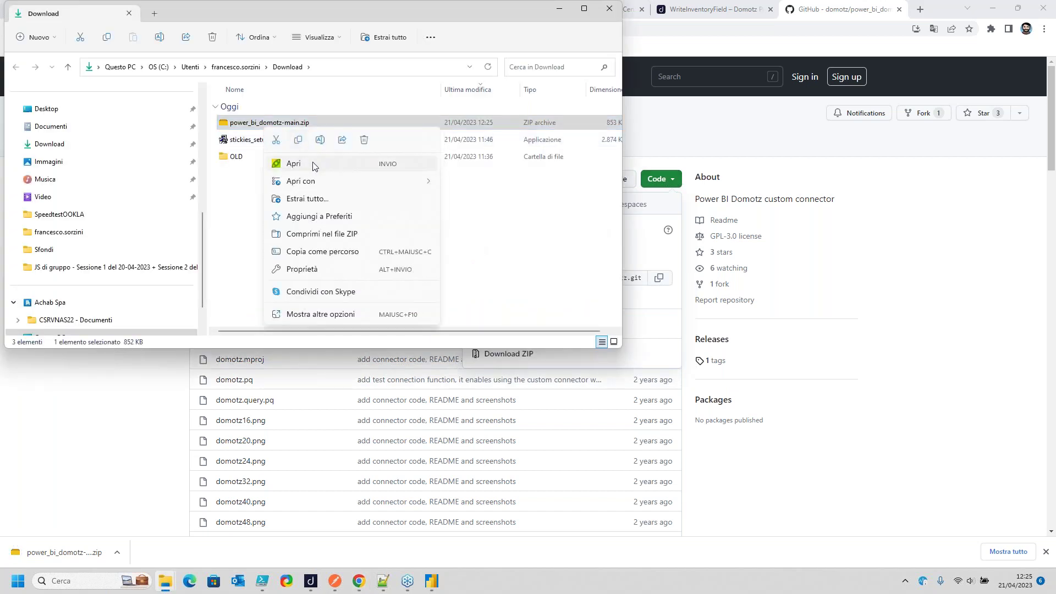
{"action": "left_click", "coordinate": [308, 199]}
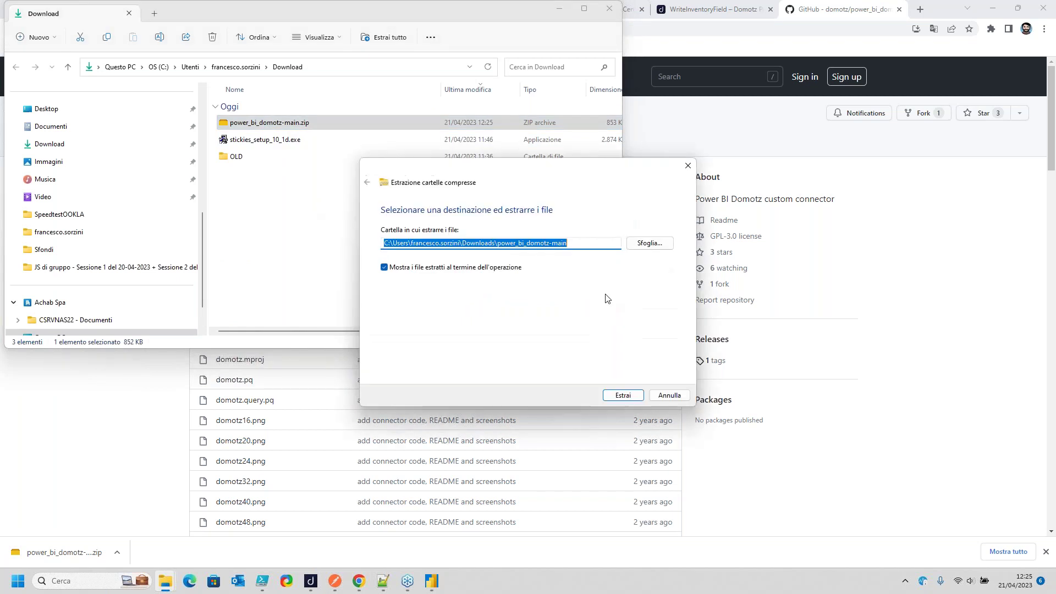
{"action": "left_click", "coordinate": [498, 243]}
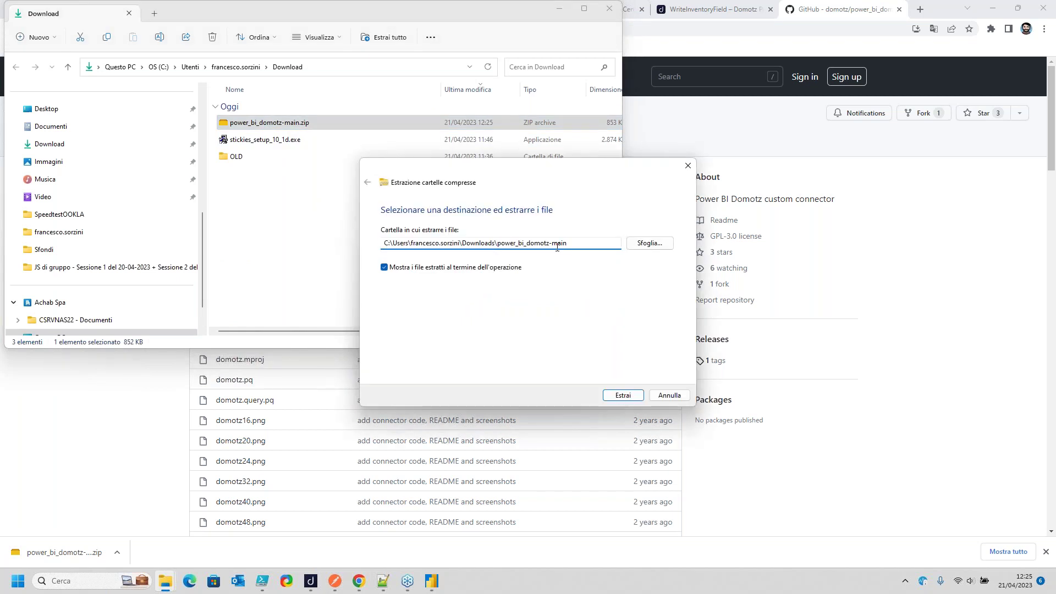
{"action": "left_click", "coordinate": [623, 395]}
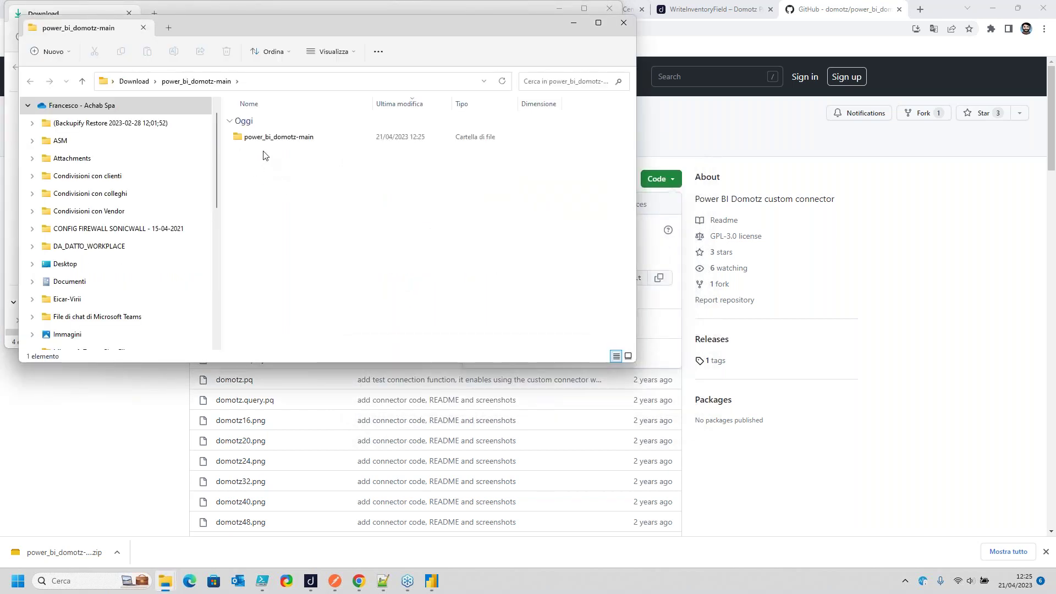
Look through the files of the extracted inner power_bi_domotz-main folder, including bin and domotz.mproj, and minimize both file windows
{"action": "double_click", "coordinate": [270, 139]}
{"action": "scroll", "coordinate": [308, 310], "scroll_direction": "down", "scroll_amount": 2}
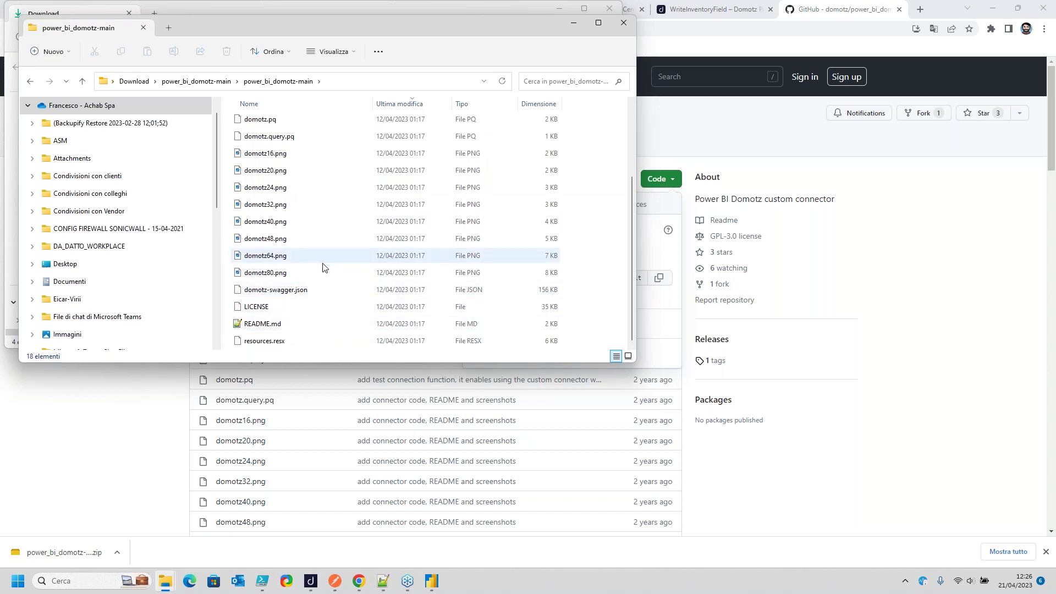
{"action": "scroll", "coordinate": [323, 268], "scroll_direction": "up", "scroll_amount": 1}
{"action": "scroll", "coordinate": [302, 232], "scroll_direction": "up", "scroll_amount": 1}
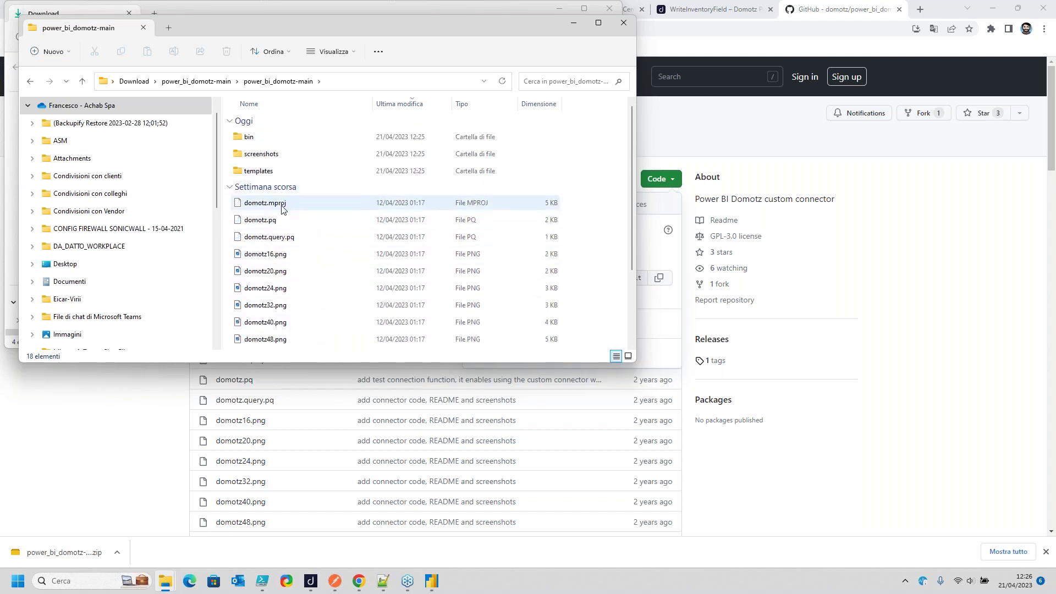
{"action": "left_click", "coordinate": [289, 207]}
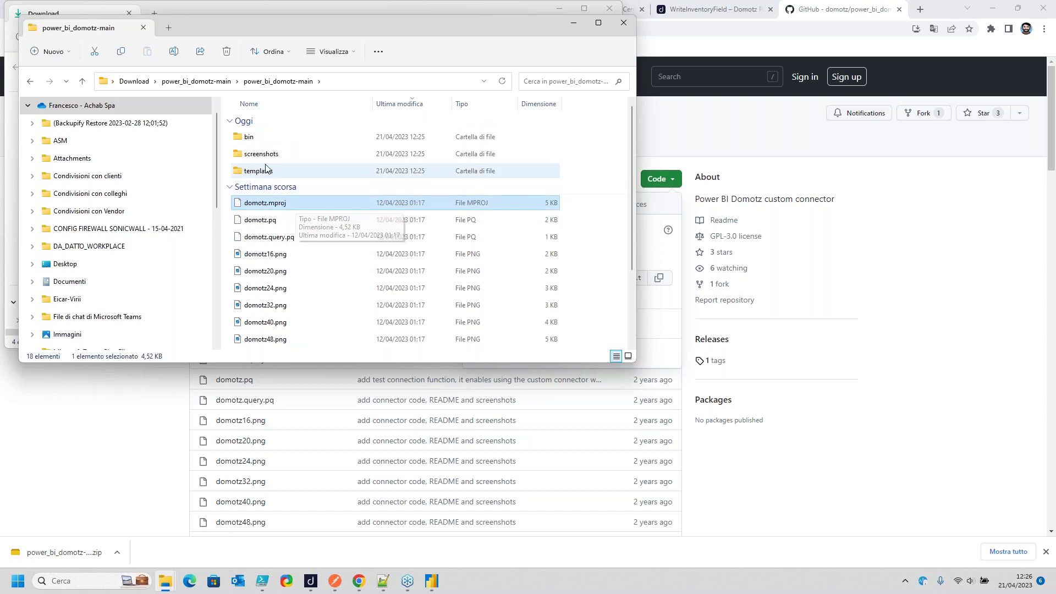
{"action": "double_click", "coordinate": [249, 137]}
{"action": "left_click", "coordinate": [278, 81]}
{"action": "left_click", "coordinate": [276, 205]}
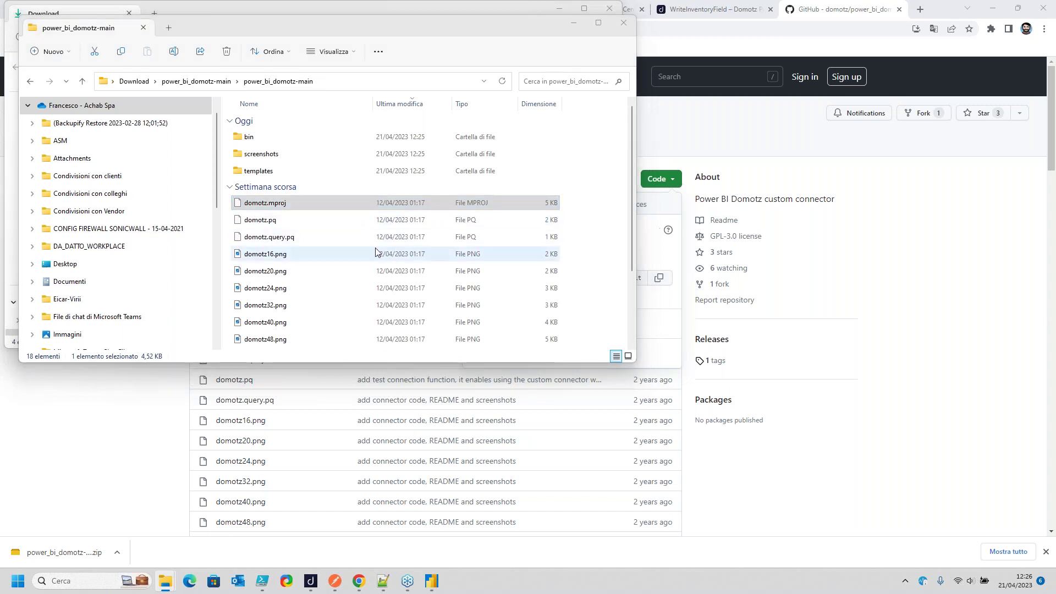
{"action": "scroll", "coordinate": [375, 252], "scroll_direction": "down", "scroll_amount": 3}
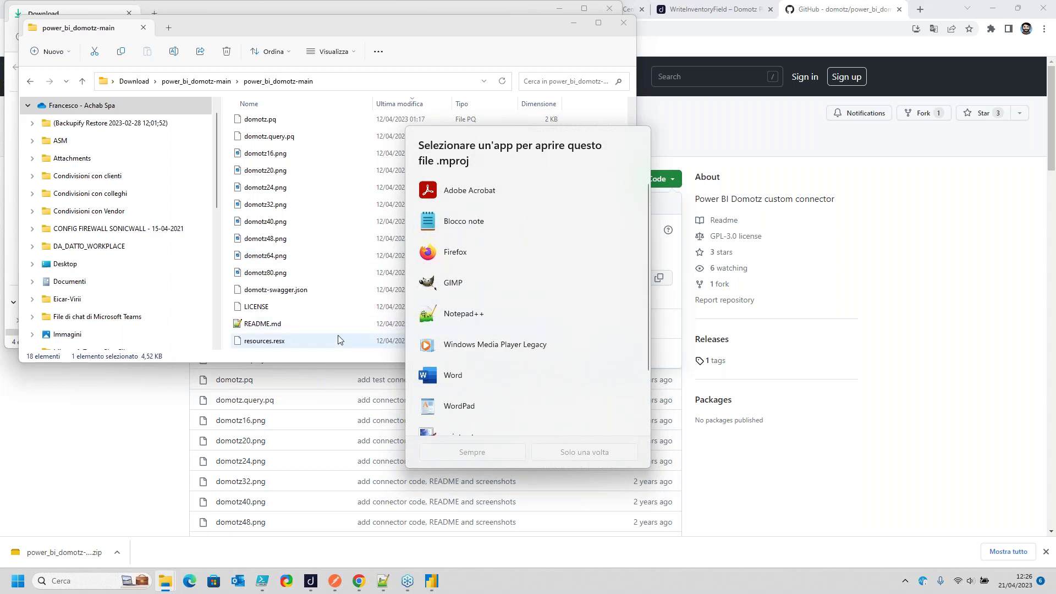
{"action": "left_click", "coordinate": [292, 355]}
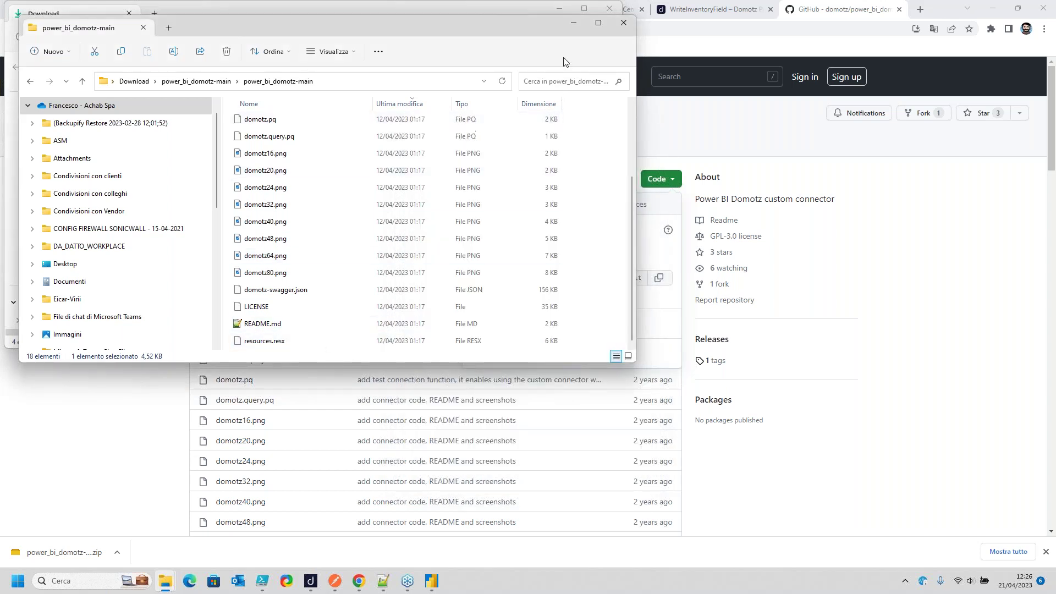
{"action": "left_click", "coordinate": [571, 26]}
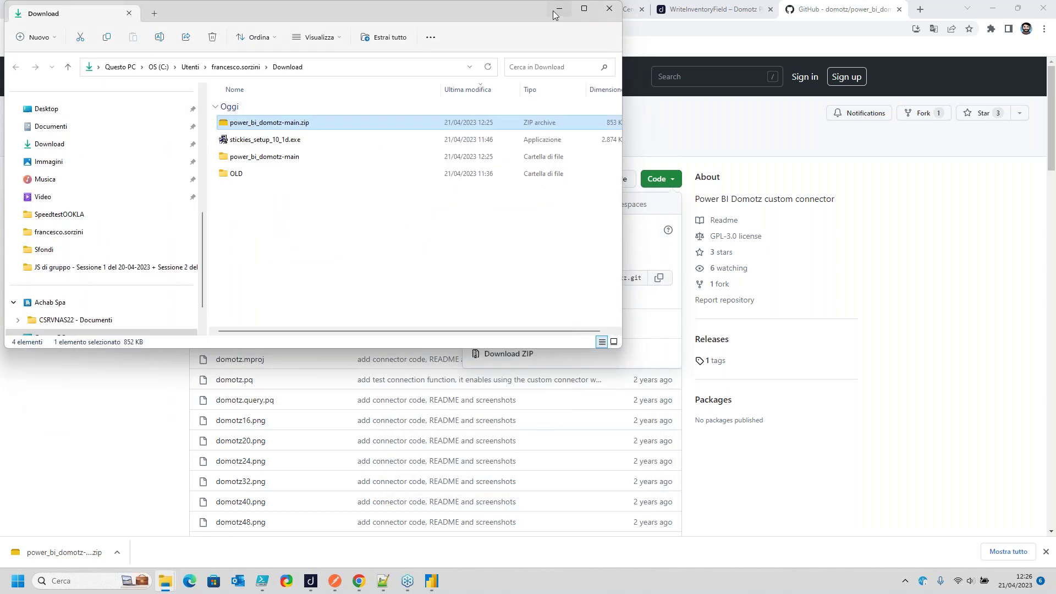
{"action": "left_click", "coordinate": [555, 9]}
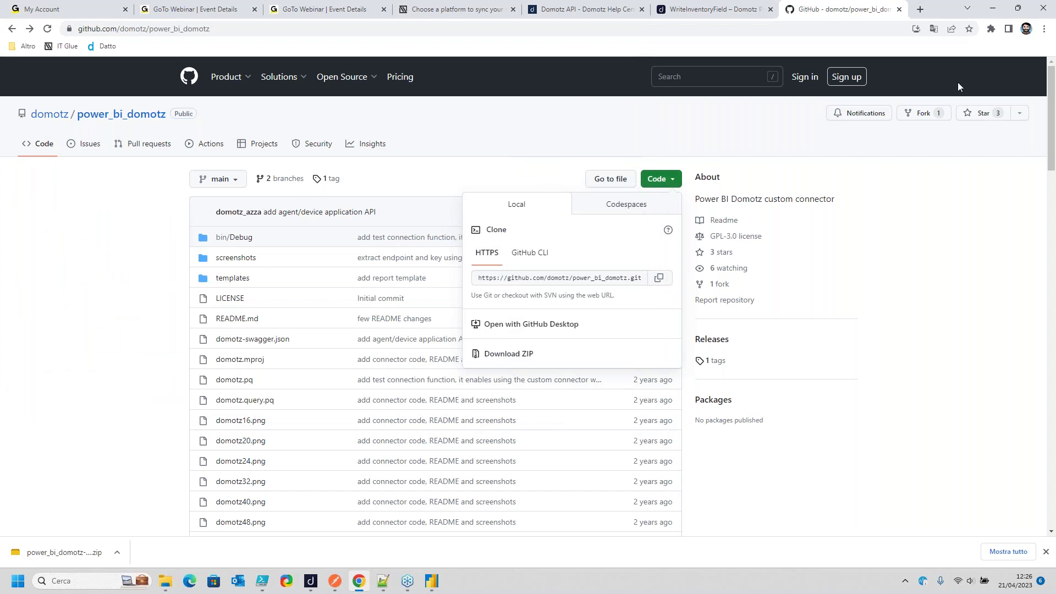
Minimize Chrome, open the Desktop Archives folder, and browse from there to Download's inner power_bi_domotz-main folder to examine its files
{"action": "left_click", "coordinate": [991, 7]}
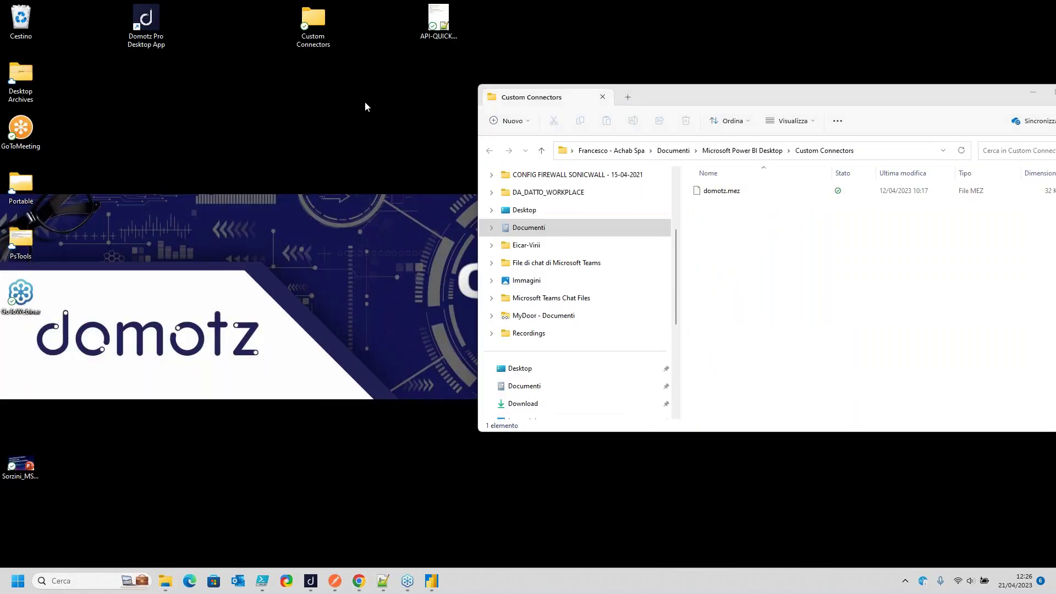
{"action": "double_click", "coordinate": [27, 83]}
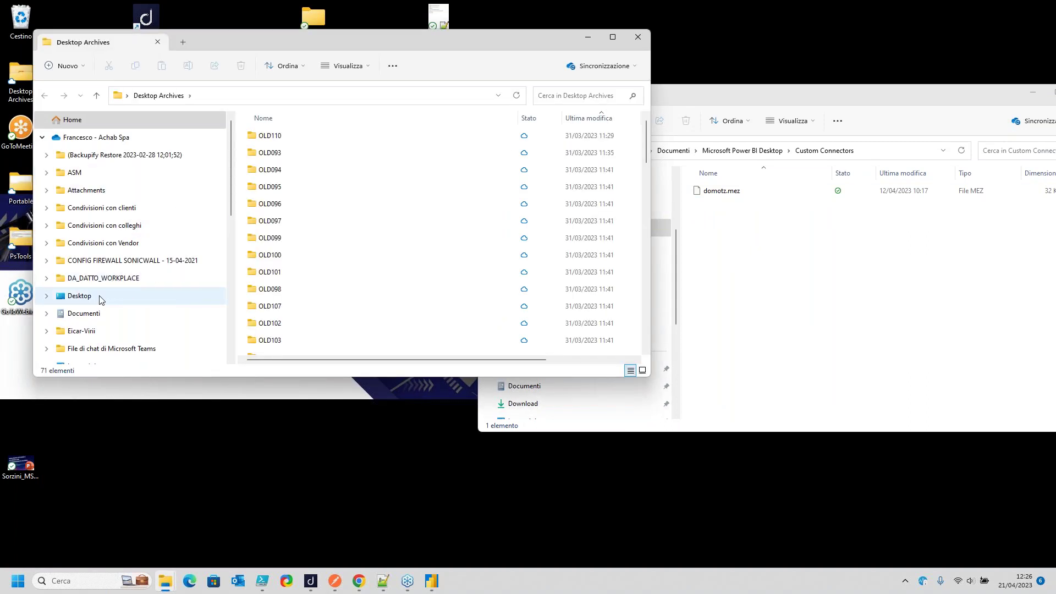
{"action": "scroll", "coordinate": [96, 312], "scroll_direction": "down", "scroll_amount": 1}
{"action": "scroll", "coordinate": [97, 317], "scroll_direction": "up", "scroll_amount": 1}
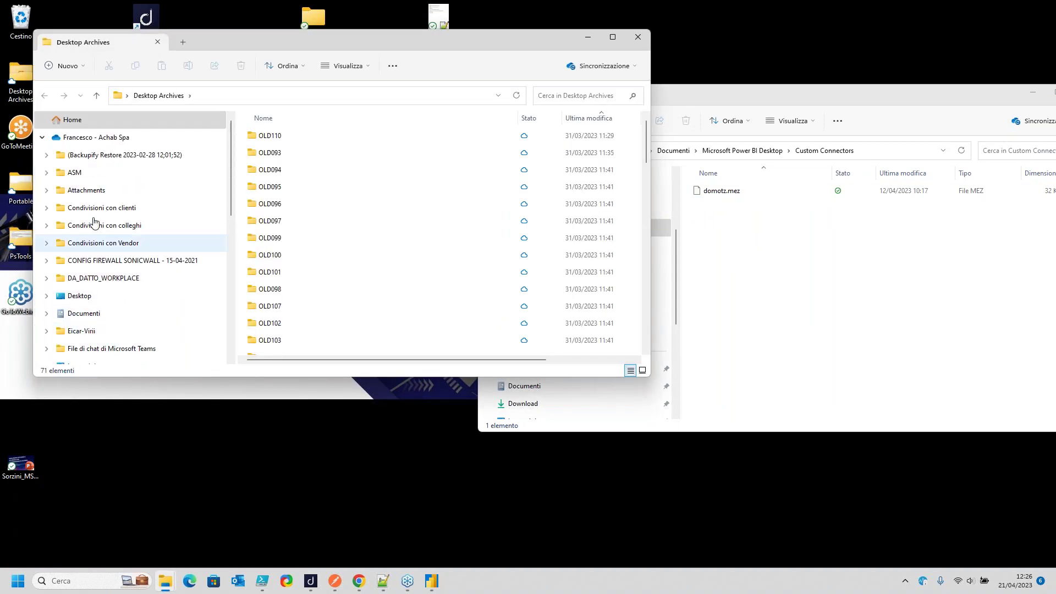
{"action": "scroll", "coordinate": [99, 242], "scroll_direction": "down", "scroll_amount": 6}
{"action": "left_click", "coordinate": [95, 259]}
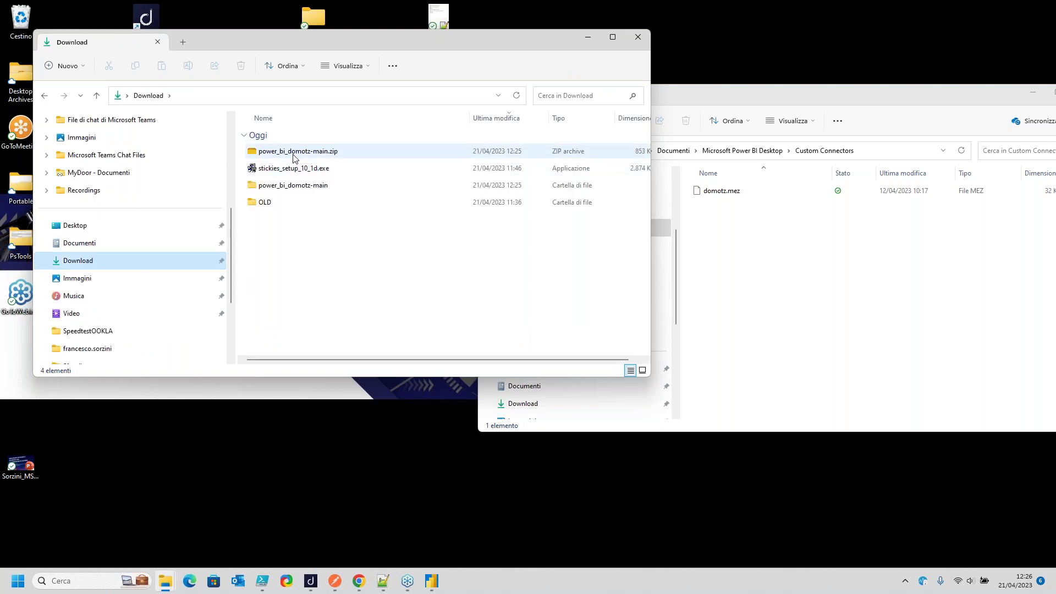
{"action": "double_click", "coordinate": [286, 185]}
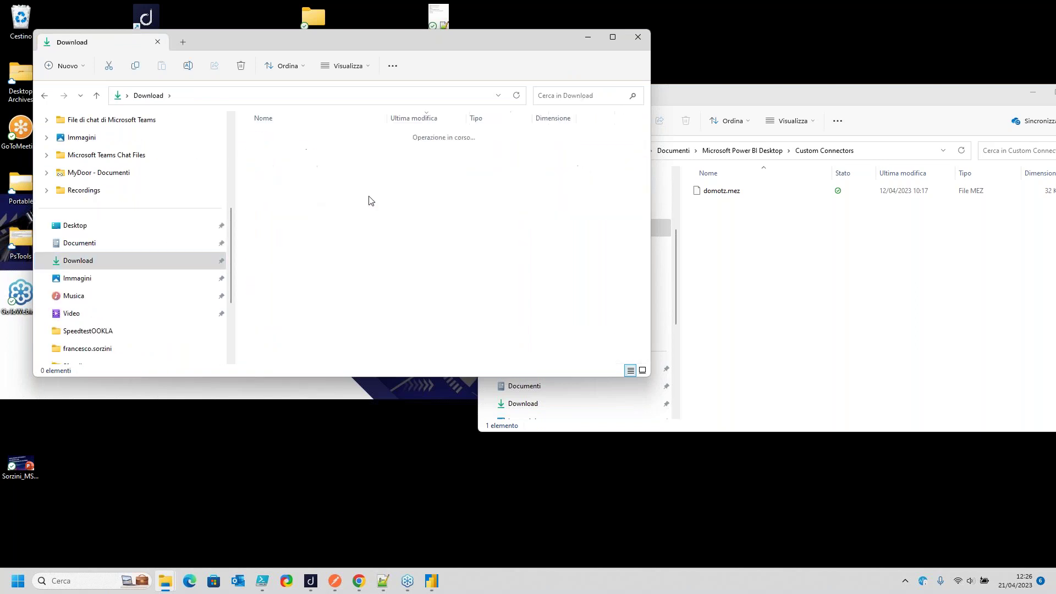
{"action": "double_click", "coordinate": [297, 154]}
{"action": "scroll", "coordinate": [347, 255], "scroll_direction": "down", "scroll_amount": 2}
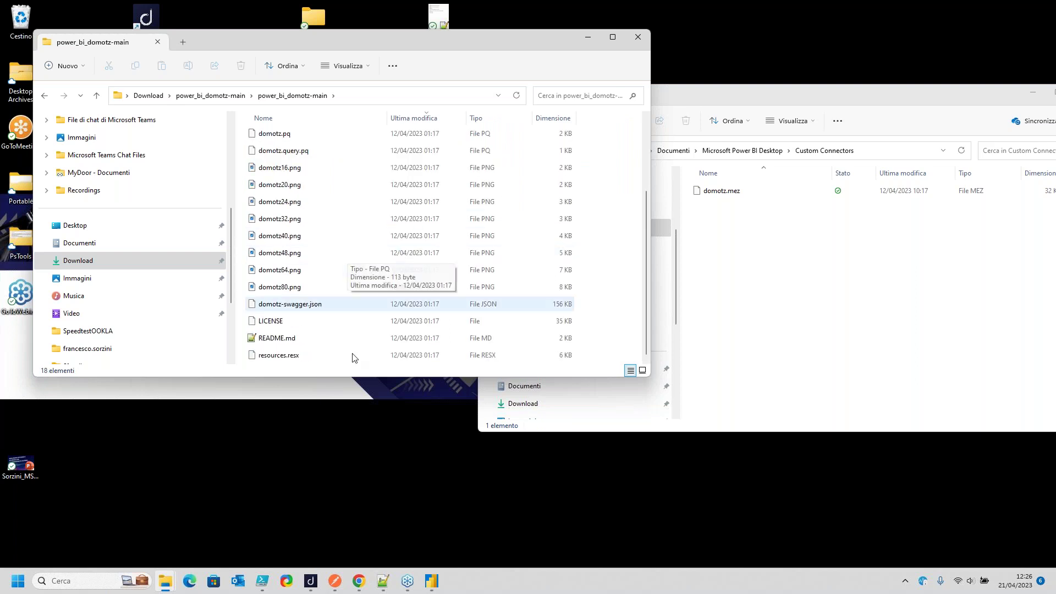
{"action": "scroll", "coordinate": [344, 308], "scroll_direction": "up", "scroll_amount": 2}
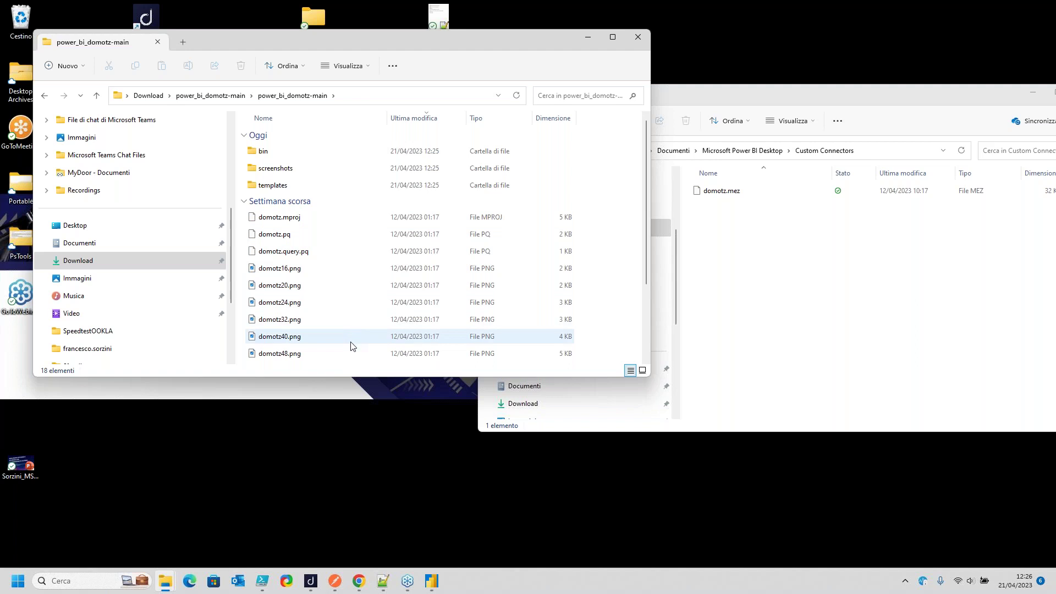
Switch to Chrome and go from the Domotz API article to the Domotz Help Center home page
{"action": "left_click", "coordinate": [360, 587]}
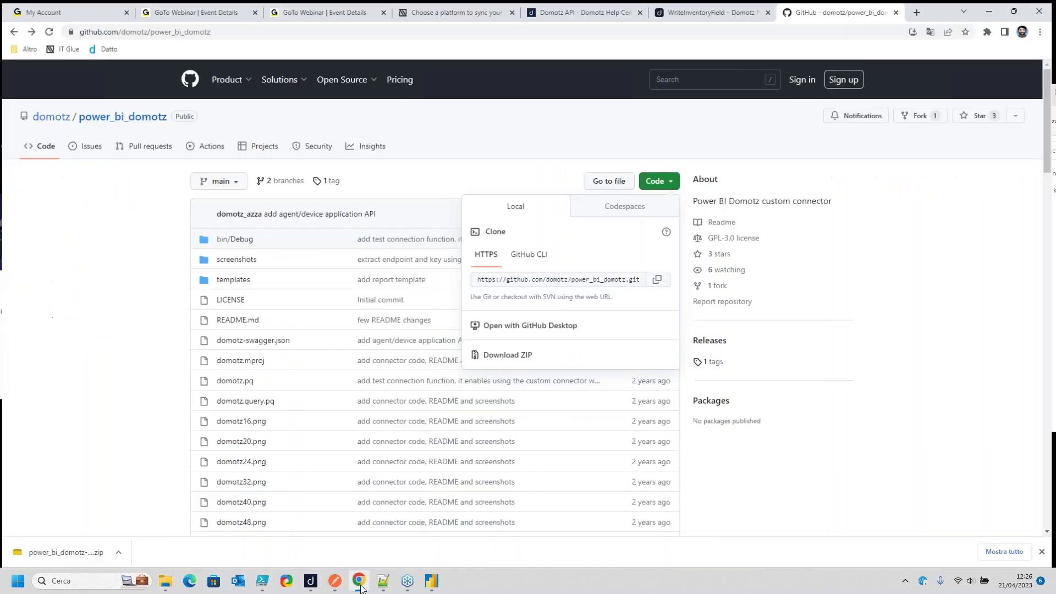
{"action": "left_click", "coordinate": [706, 11]}
{"action": "left_click", "coordinate": [594, 9]}
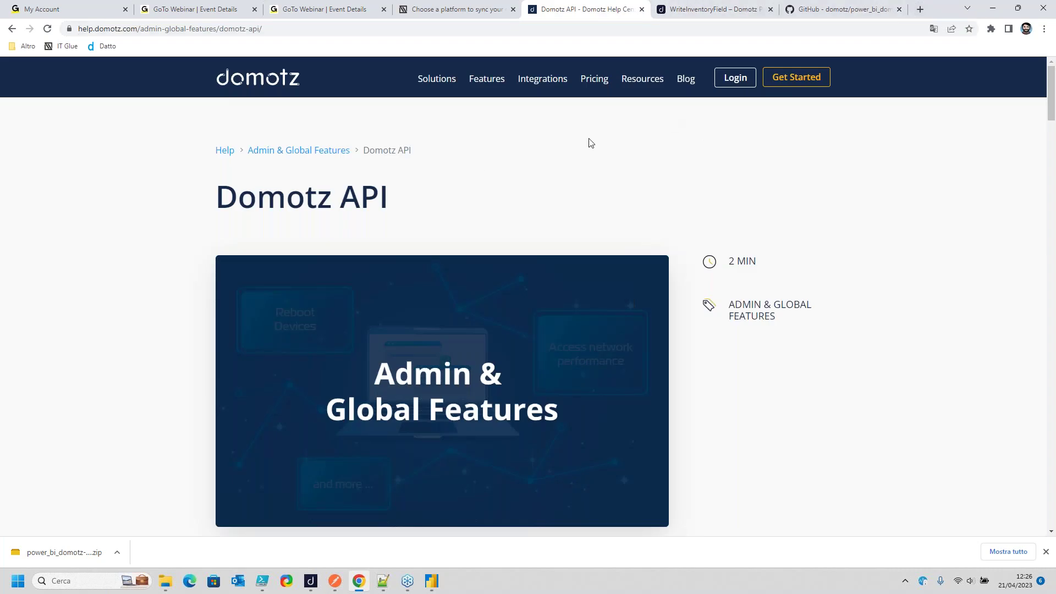
{"action": "left_click", "coordinate": [227, 152]}
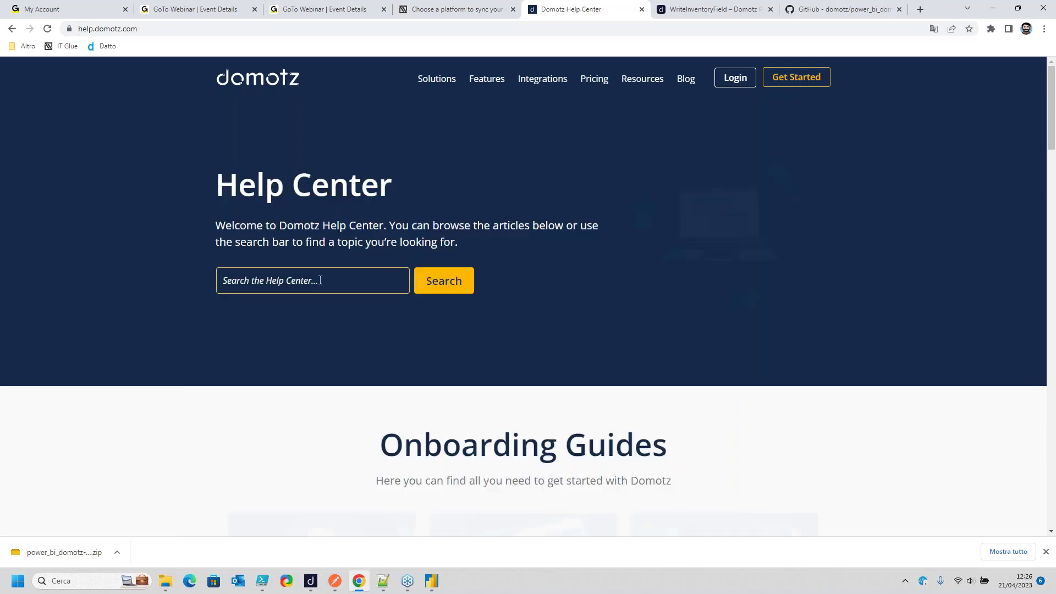
Search the Domotz Help Center for "power bi" and look through the article results to the end of the page
{"action": "type", "text": "power bi"}
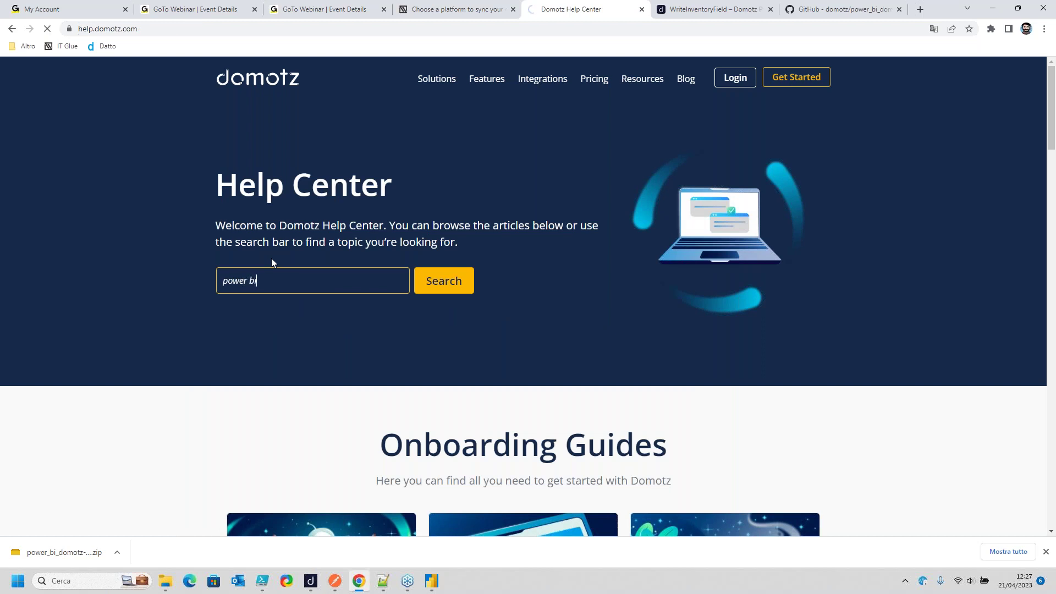
{"action": "key", "text": "Return"}
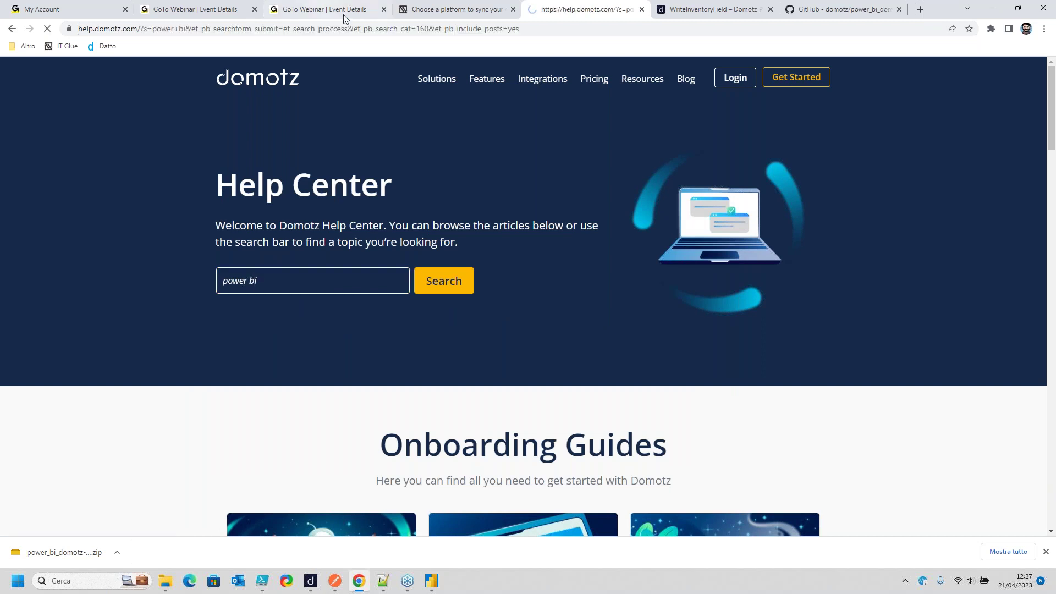
{"action": "scroll", "coordinate": [495, 363], "scroll_direction": "down", "scroll_amount": 3}
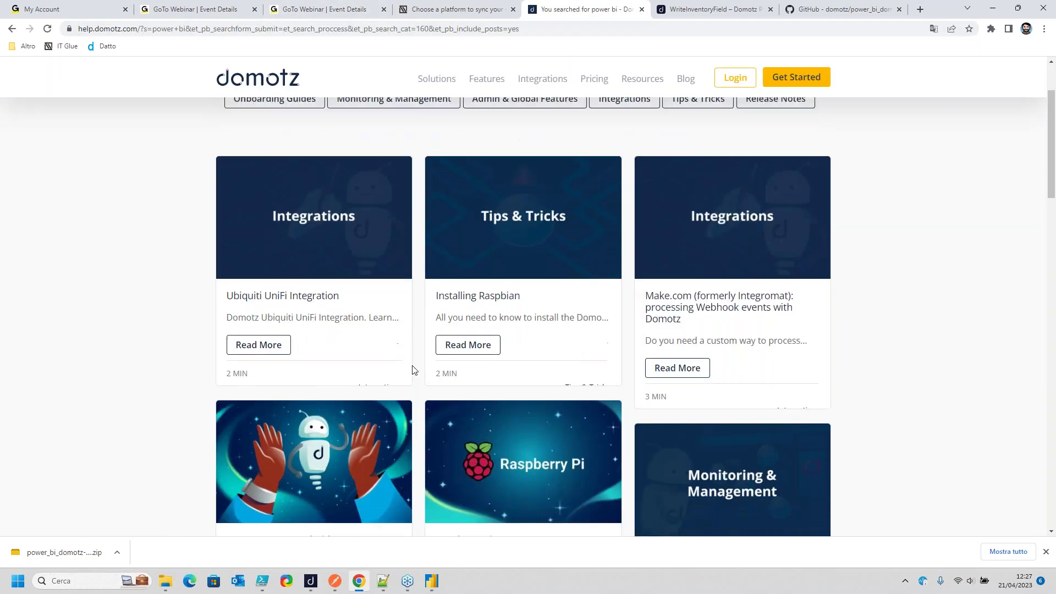
{"action": "scroll", "coordinate": [632, 308], "scroll_direction": "down", "scroll_amount": 5}
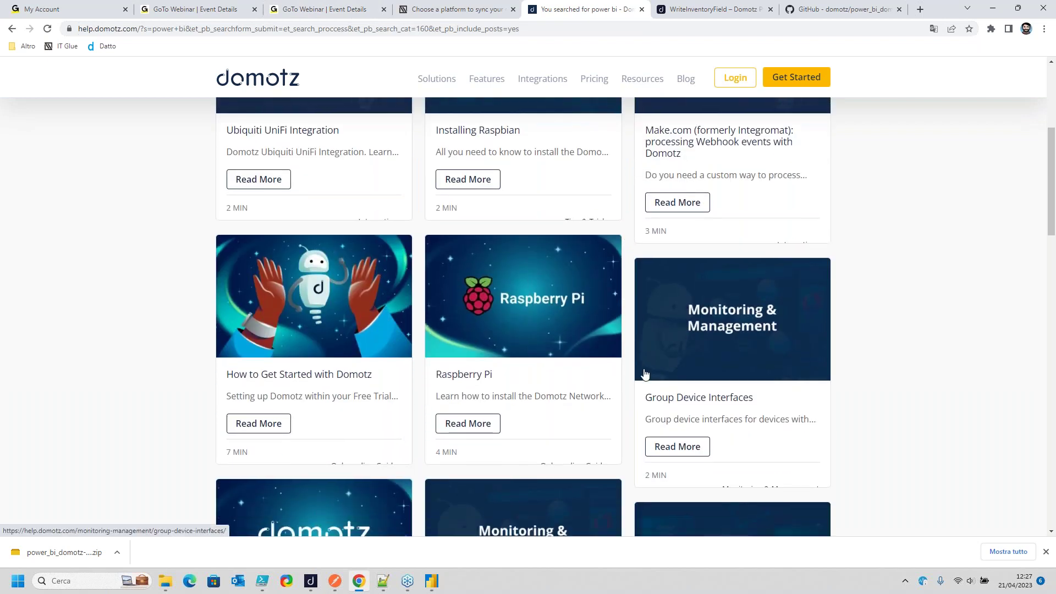
{"action": "scroll", "coordinate": [620, 343], "scroll_direction": "down", "scroll_amount": 6}
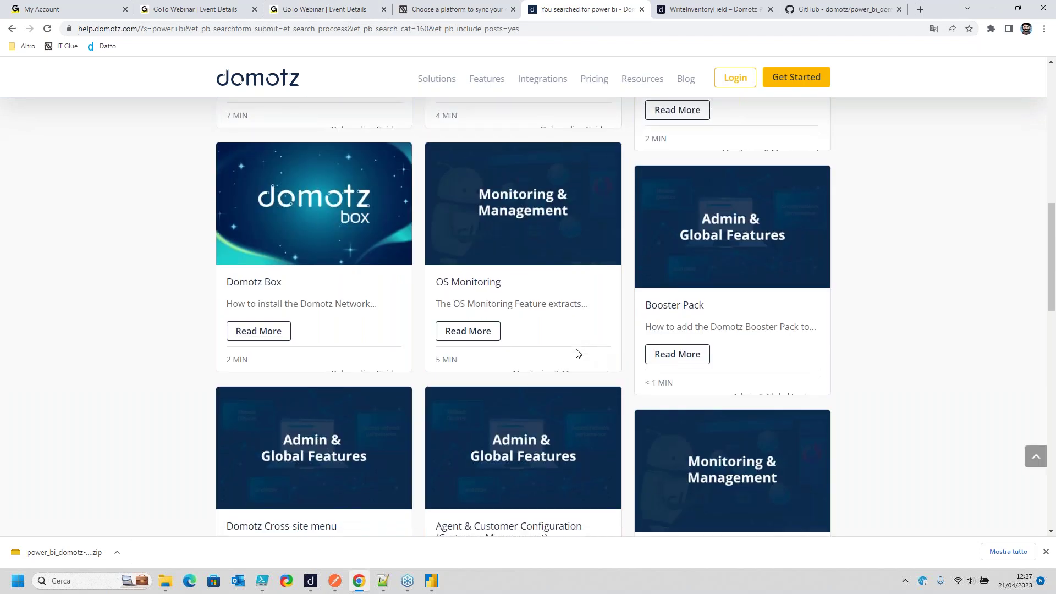
{"action": "scroll", "coordinate": [558, 360], "scroll_direction": "down", "scroll_amount": 6}
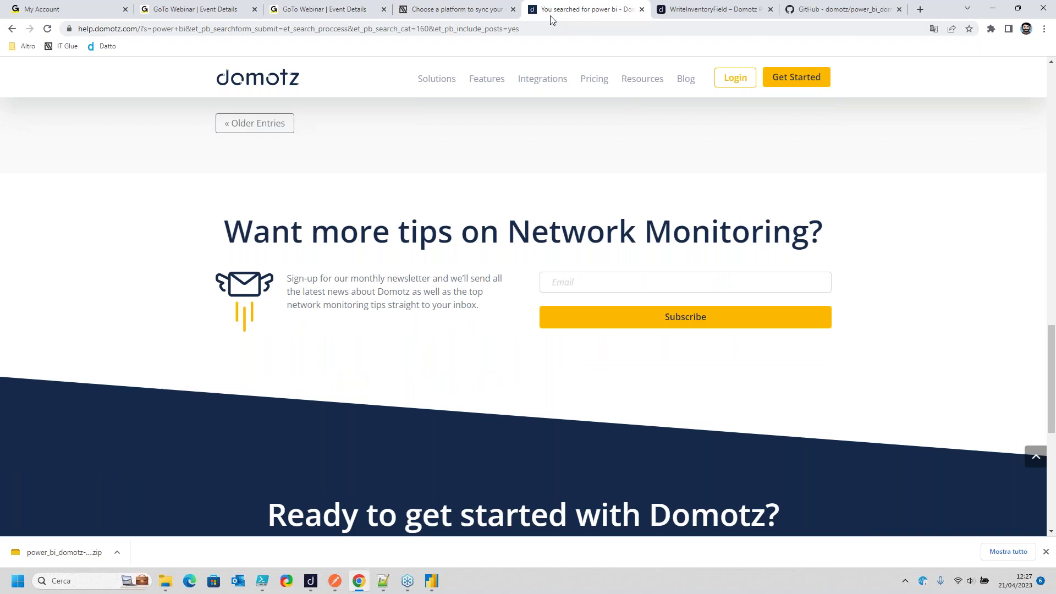
{"action": "left_click", "coordinate": [537, 28]}
{"action": "type", "text": "w"}
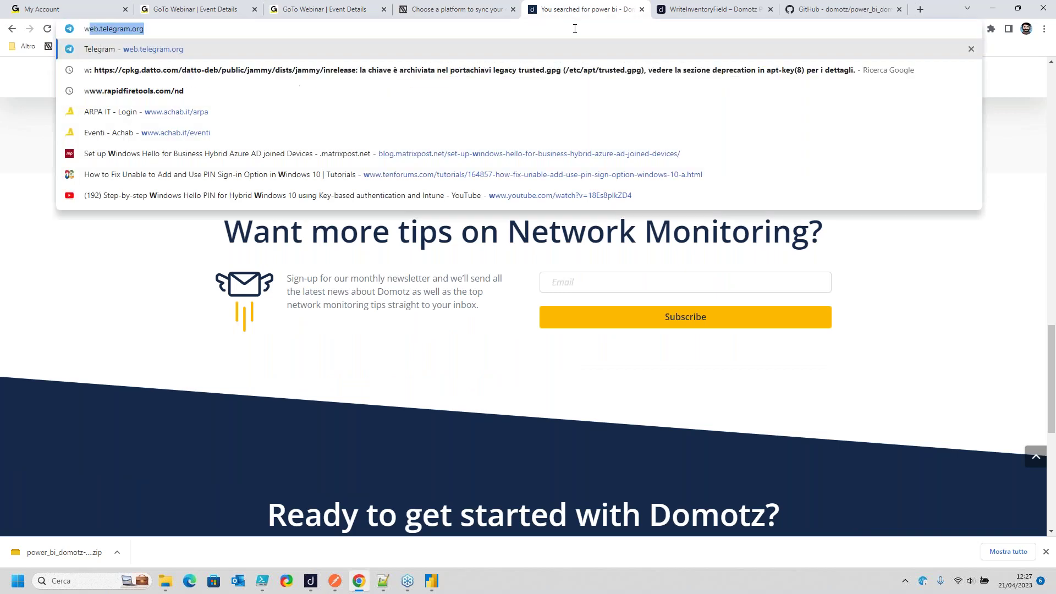
{"action": "type", "text": "ww.google.it"}
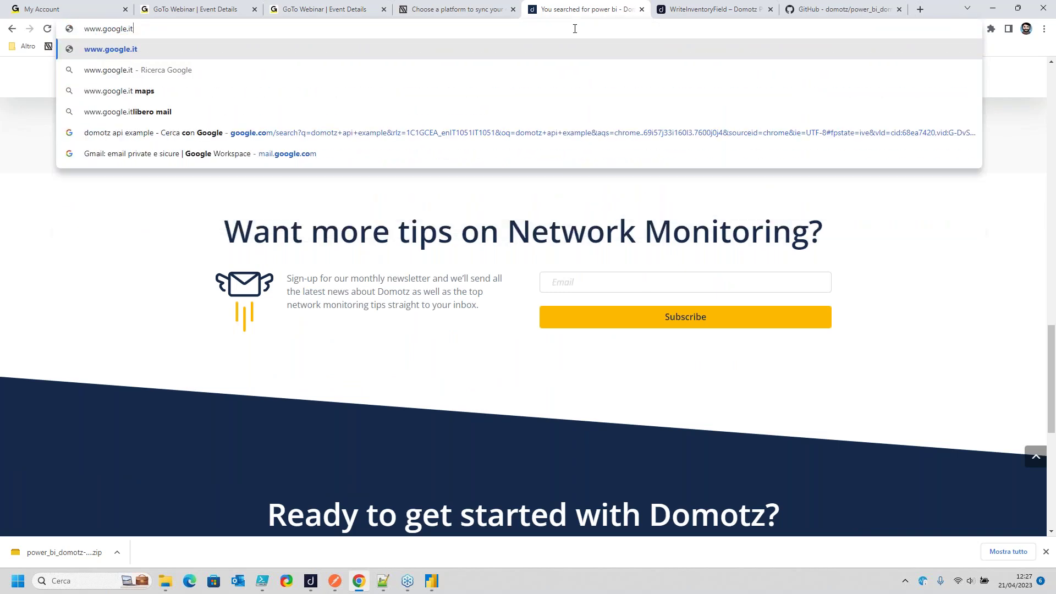
{"action": "key", "text": "Return"}
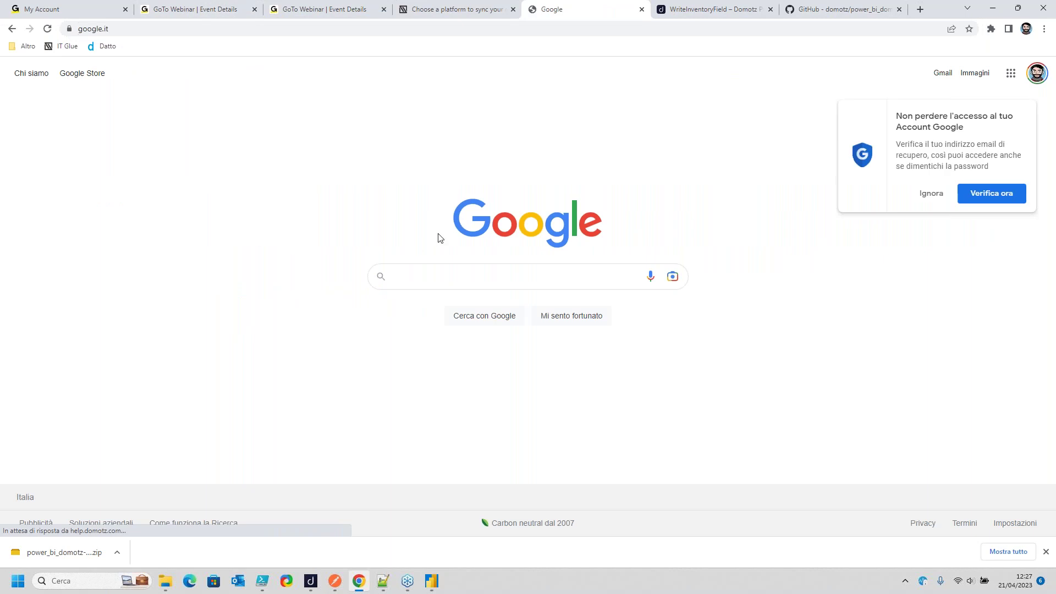
{"action": "left_click", "coordinate": [436, 276]}
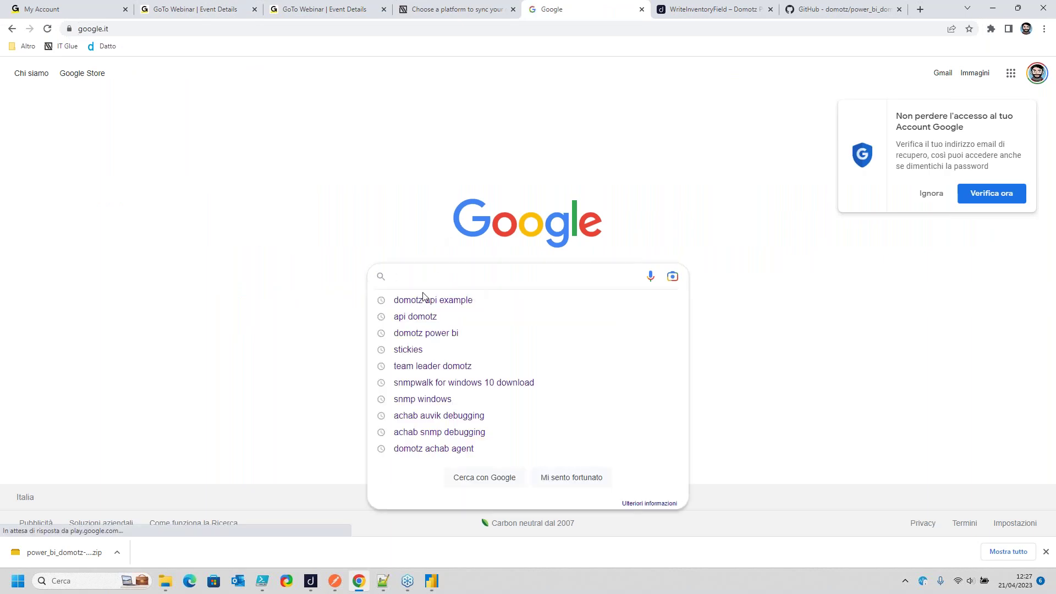
{"action": "left_click", "coordinate": [424, 334]}
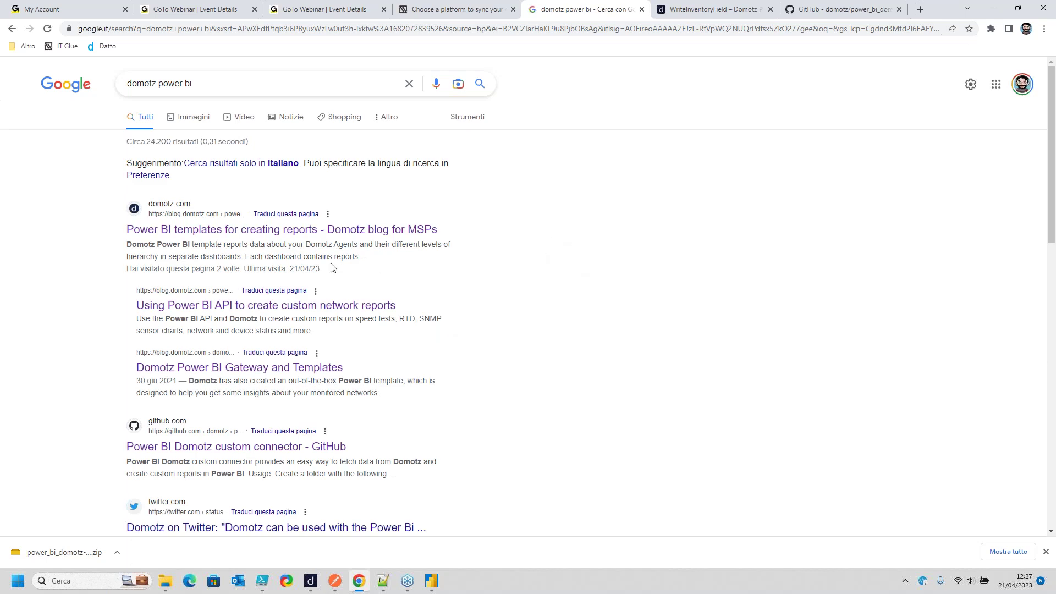
Open the Domotz blog post on Power BI templates for creating reports and follow its link about connecting Power BI with Domotz
{"action": "left_click", "coordinate": [217, 235]}
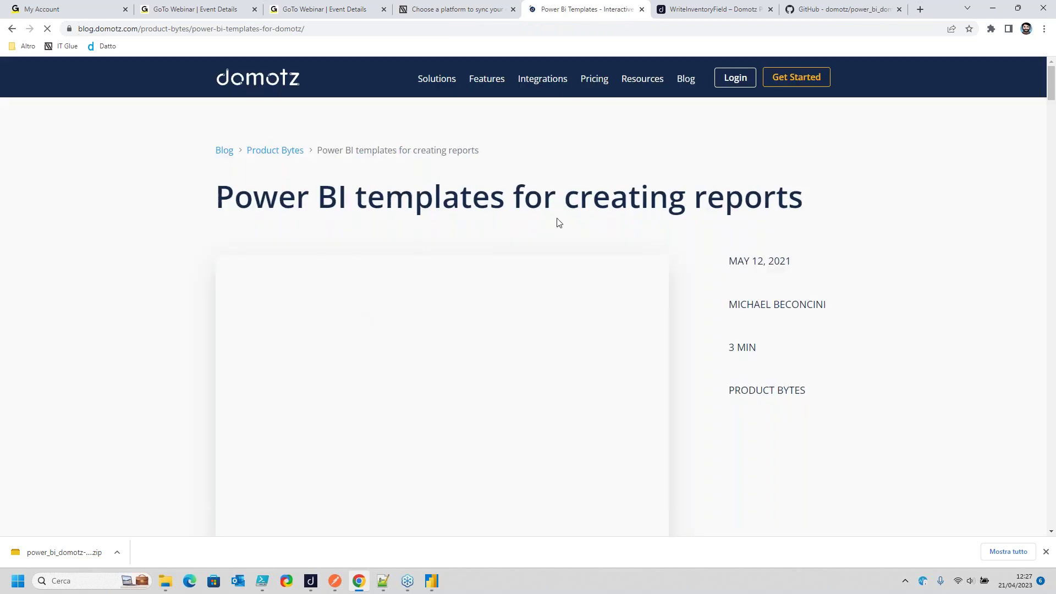
{"action": "scroll", "coordinate": [585, 372], "scroll_direction": "down", "scroll_amount": 4}
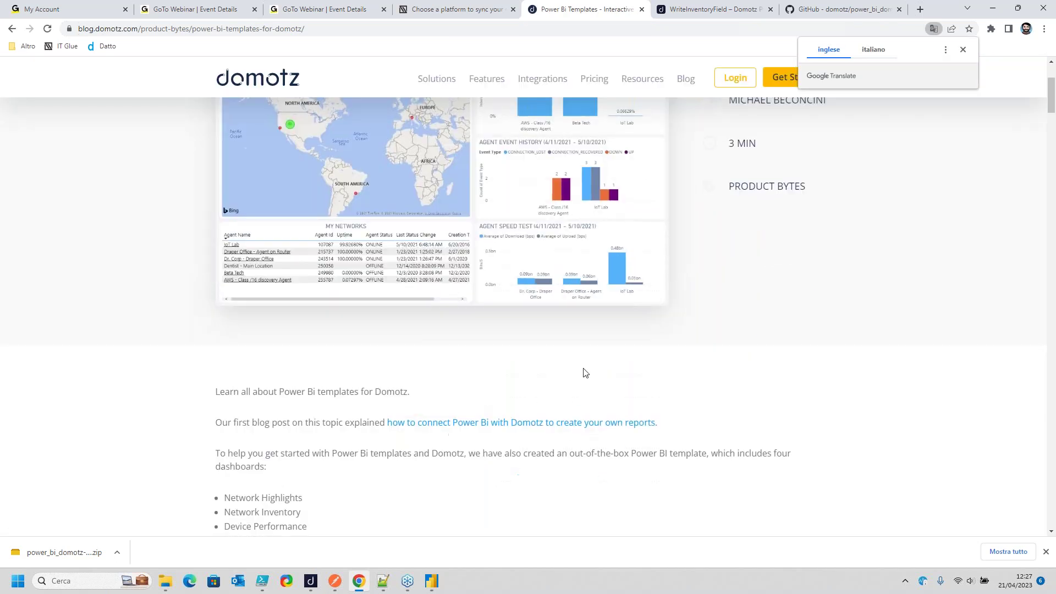
{"action": "scroll", "coordinate": [424, 424], "scroll_direction": "down", "scroll_amount": 2}
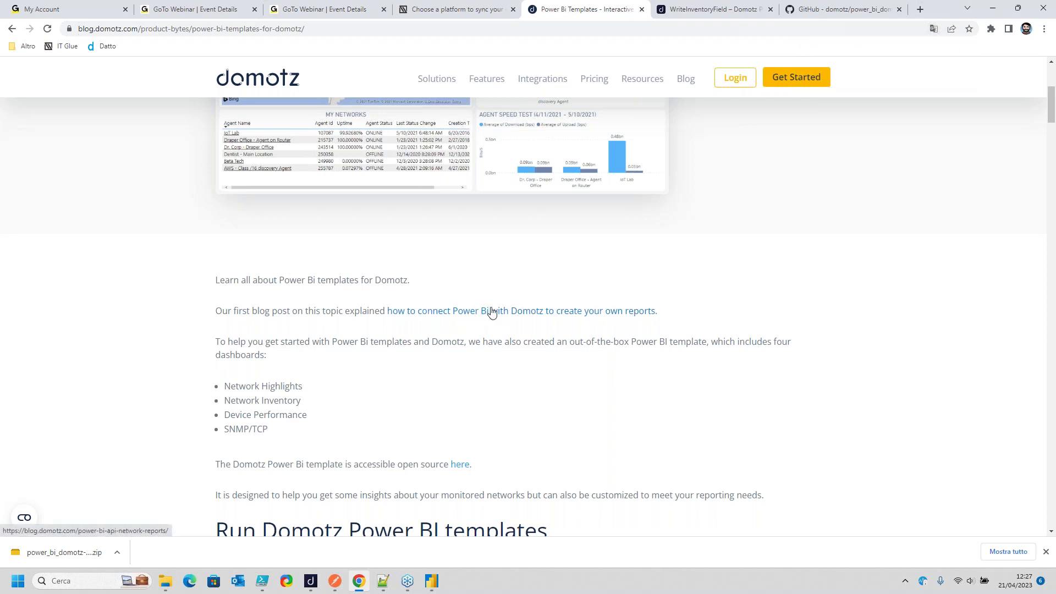
{"action": "left_click", "coordinate": [488, 315]}
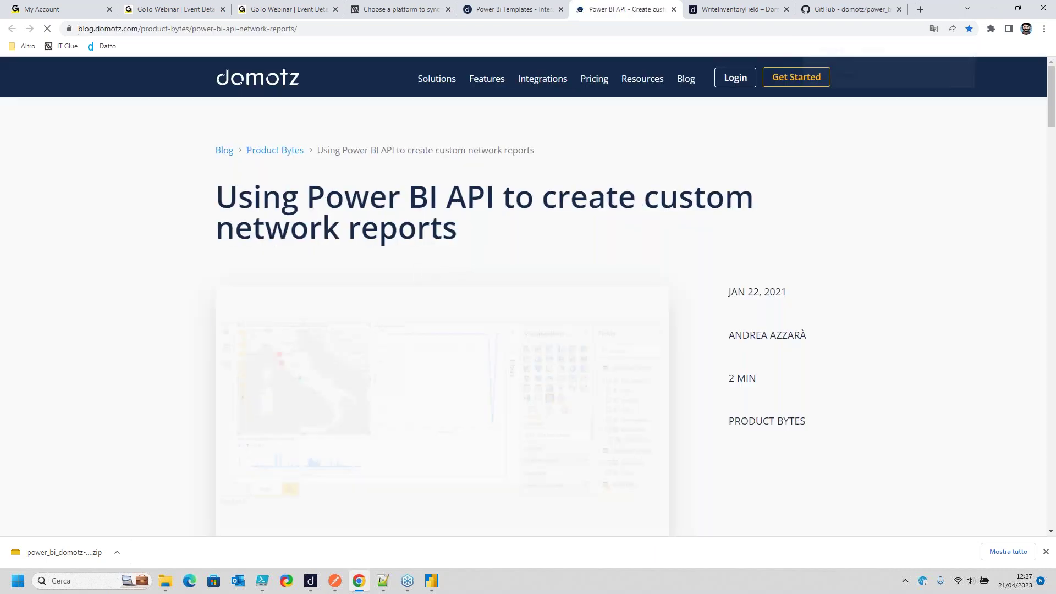
Read the custom network reports article, enlarging the page to examine the API endpoint and key configuration, the Navigator and the connector installation instructions
{"action": "scroll", "coordinate": [523, 273], "scroll_direction": "down", "scroll_amount": 10}
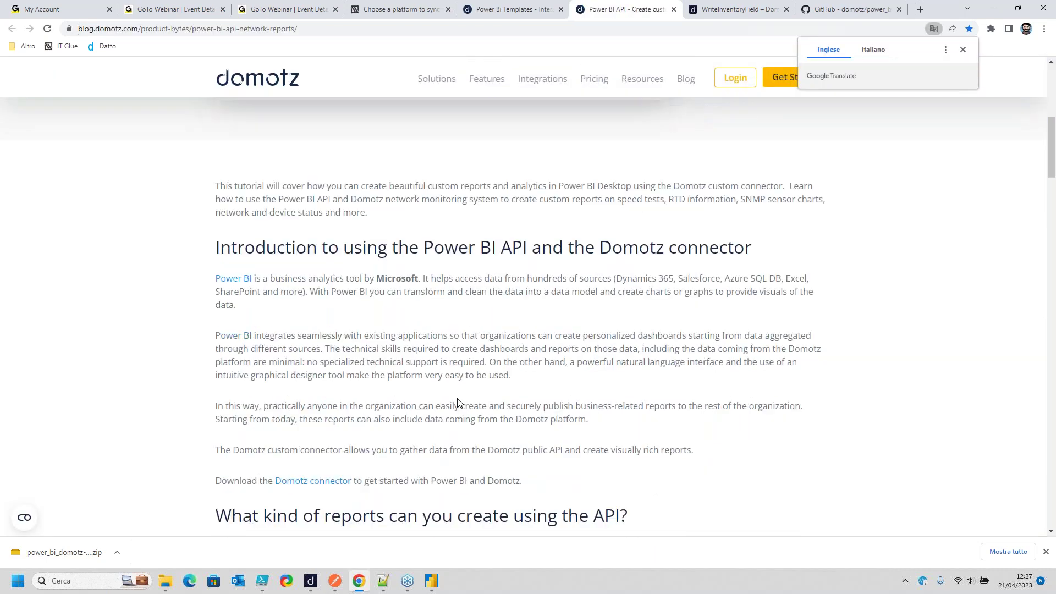
{"action": "scroll", "coordinate": [464, 384], "scroll_direction": "down", "scroll_amount": 9}
{"action": "scroll", "coordinate": [519, 285], "scroll_direction": "down", "scroll_amount": 1}
{"action": "scroll", "coordinate": [512, 294], "scroll_direction": "down", "scroll_amount": 1}
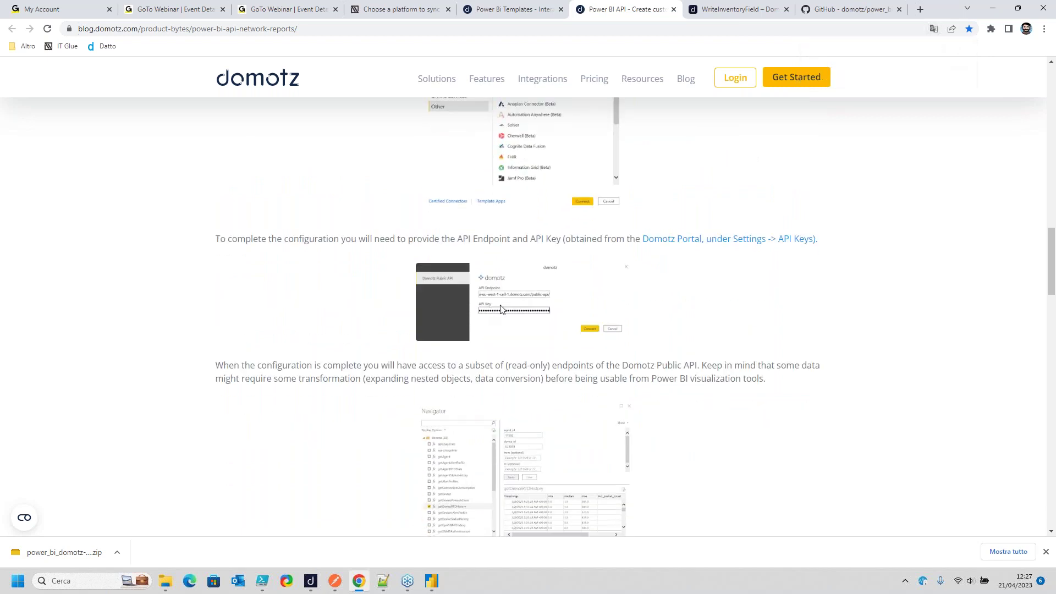
{"action": "scroll", "coordinate": [559, 310], "scroll_direction": "up", "scroll_amount": 4, "text": "ctrl"}
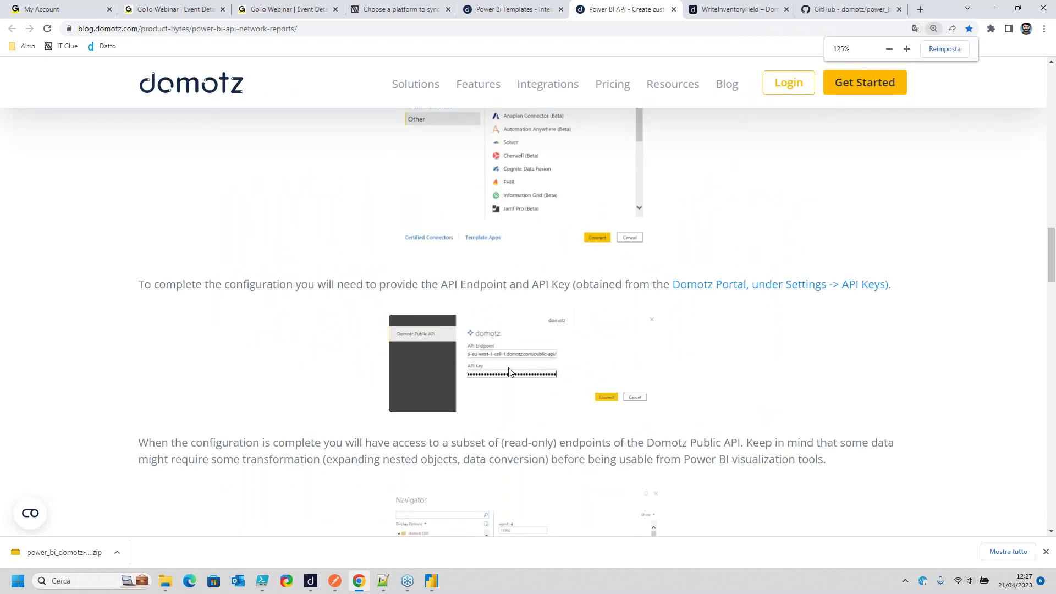
{"action": "scroll", "coordinate": [510, 372], "scroll_direction": "down", "scroll_amount": 4}
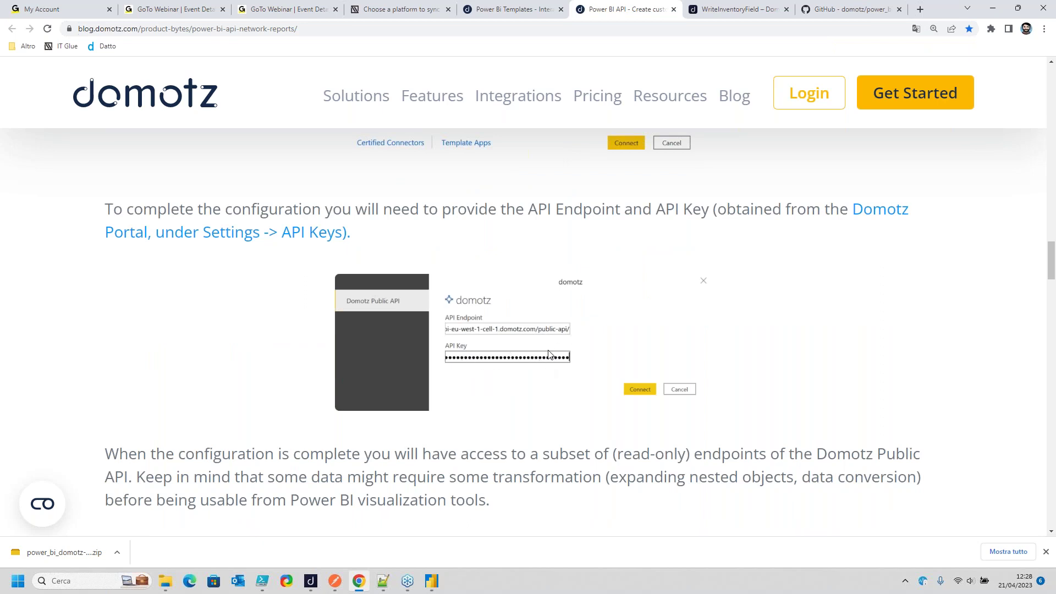
{"action": "scroll", "coordinate": [434, 368], "scroll_direction": "down", "scroll_amount": 4}
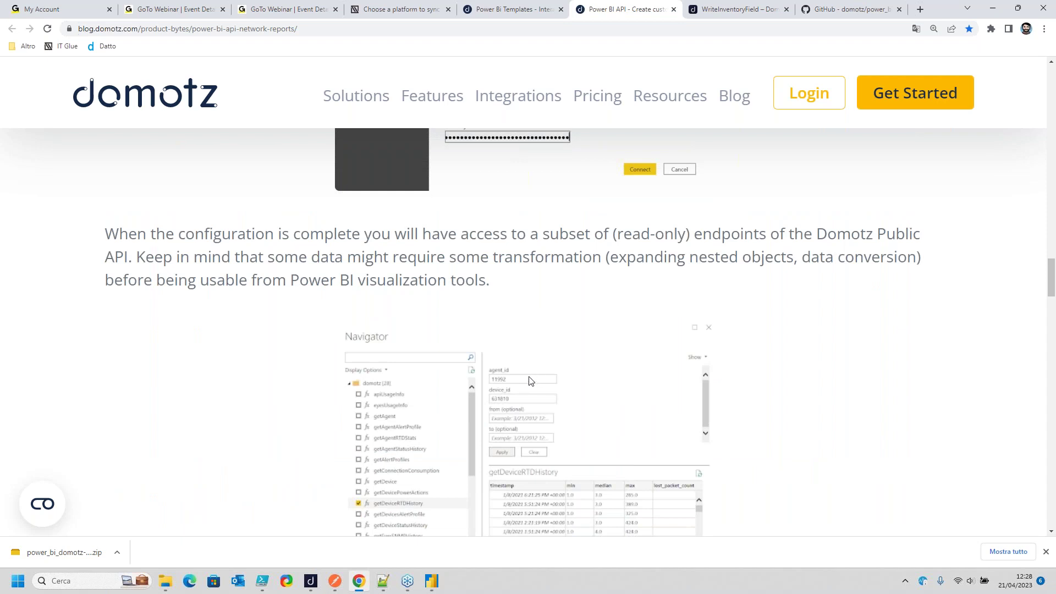
{"action": "scroll", "coordinate": [531, 380], "scroll_direction": "up", "scroll_amount": 12}
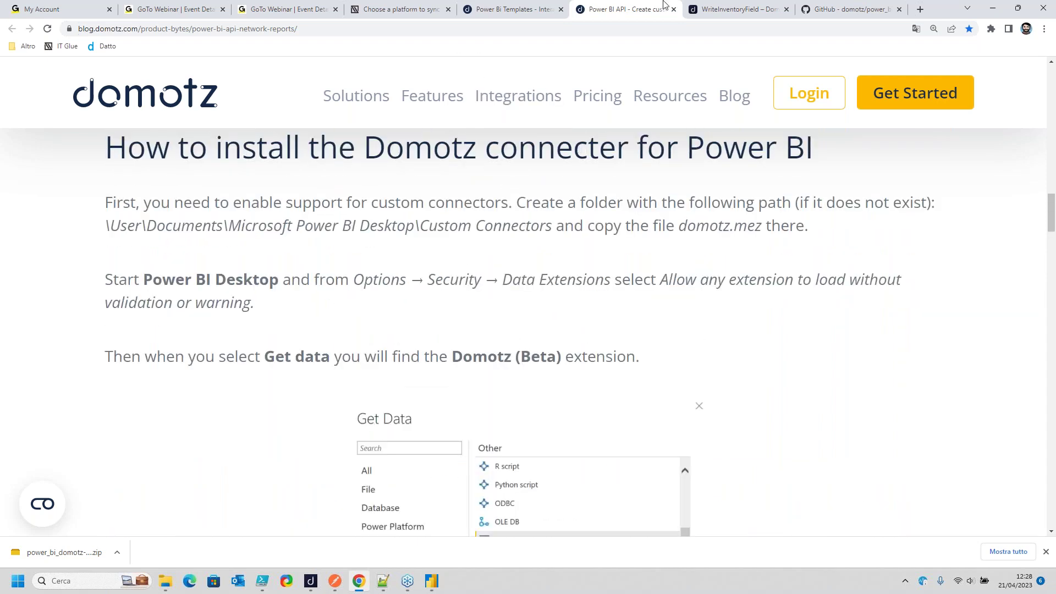
Return to the Power BI templates article, reduce its zoom to 110%, and open the linked open-source template repository on GitHub
{"action": "left_click", "coordinate": [532, 12]}
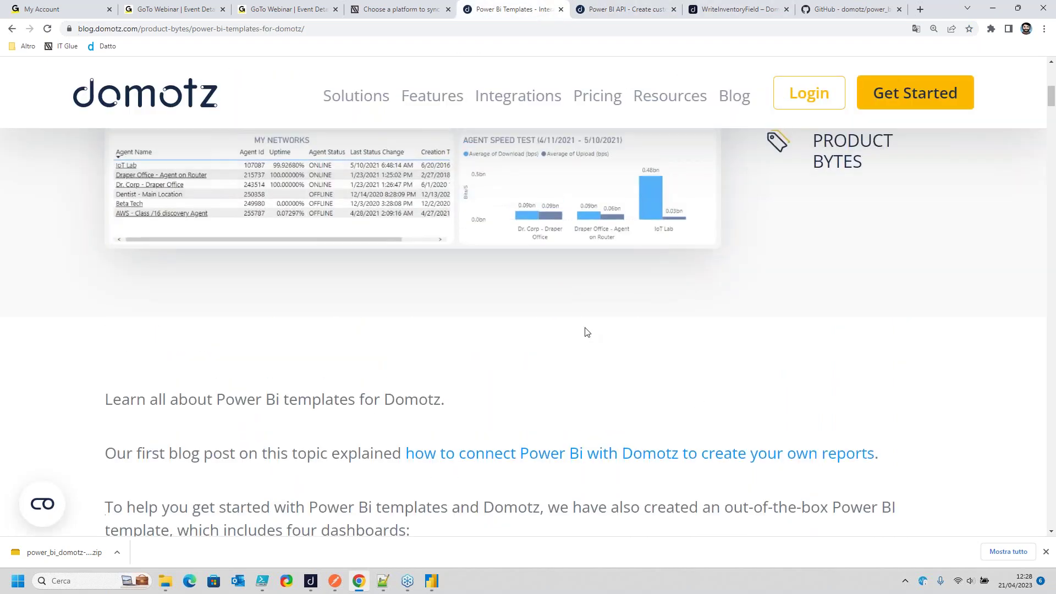
{"action": "scroll", "coordinate": [617, 329], "scroll_direction": "up", "scroll_amount": 5}
{"action": "key", "text": "ctrl+minus"}
{"action": "key", "text": "ctrl+minus"}
{"action": "key", "text": "ctrl+minus"}
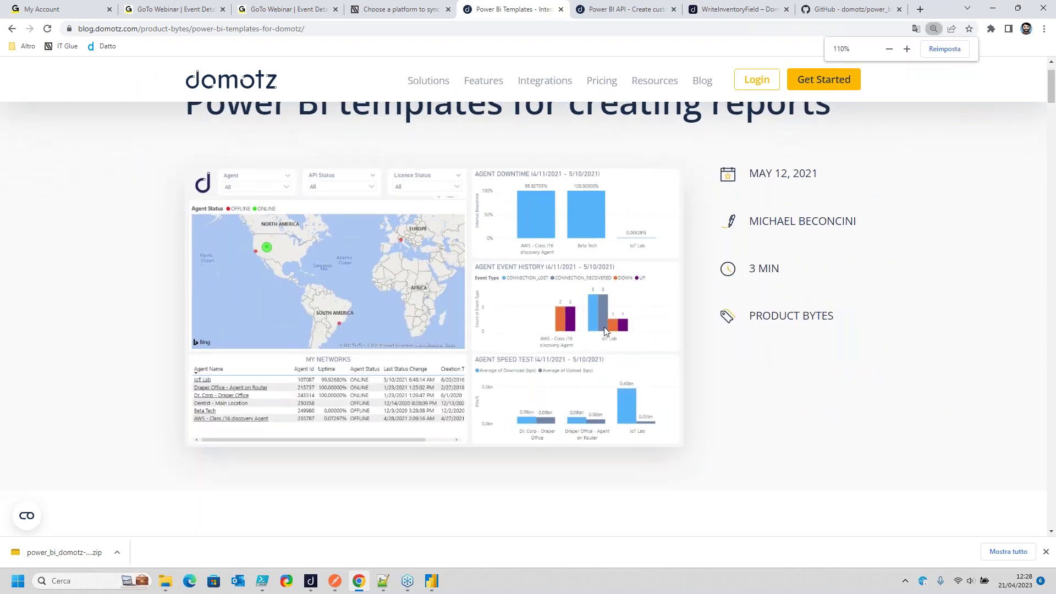
{"action": "scroll", "coordinate": [604, 329], "scroll_direction": "down", "scroll_amount": 4}
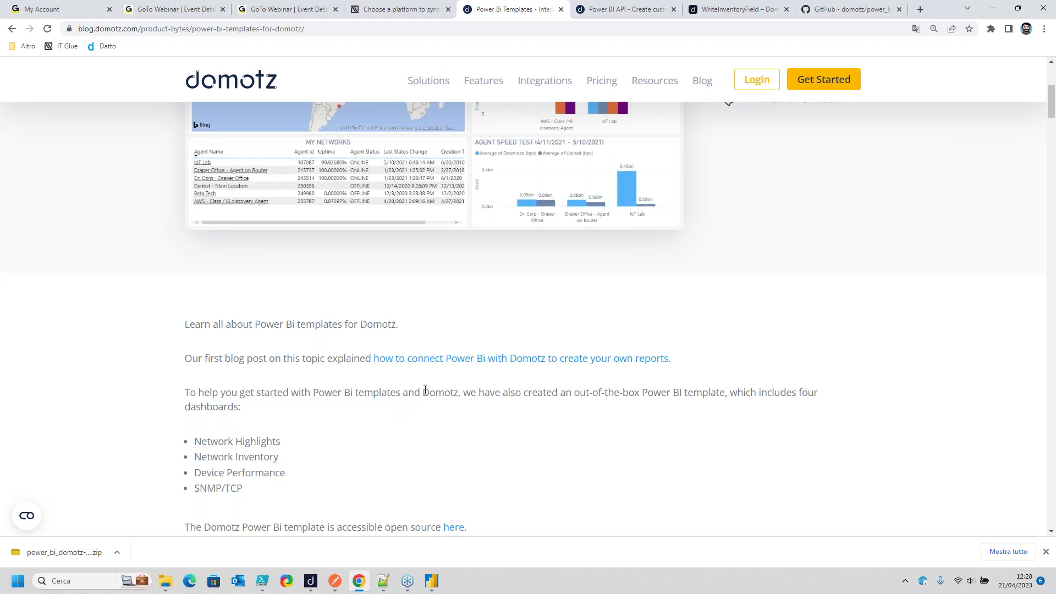
{"action": "scroll", "coordinate": [429, 394], "scroll_direction": "down", "scroll_amount": 2}
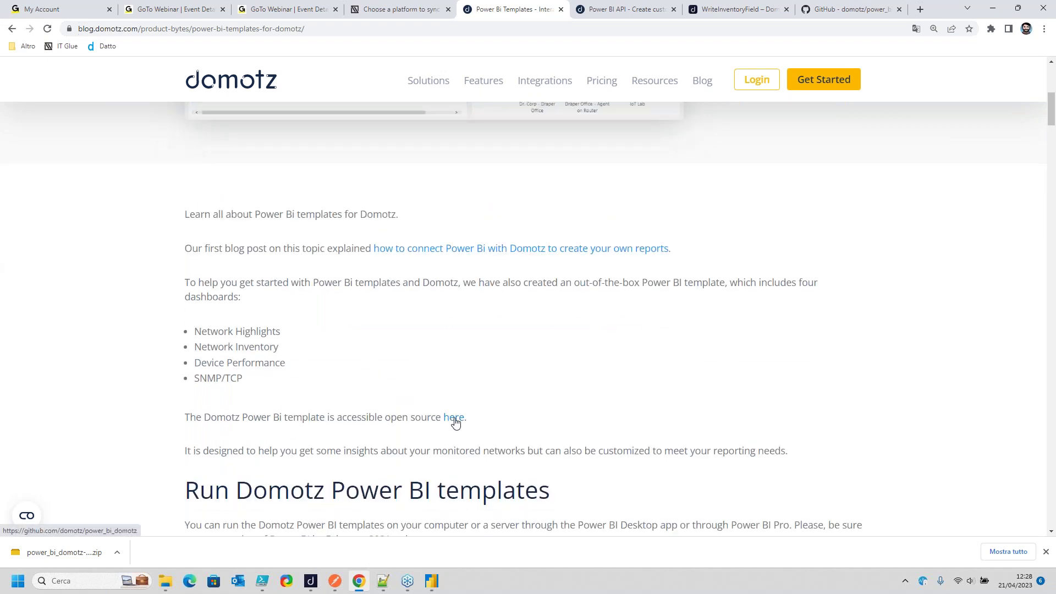
{"action": "left_click", "coordinate": [454, 418]}
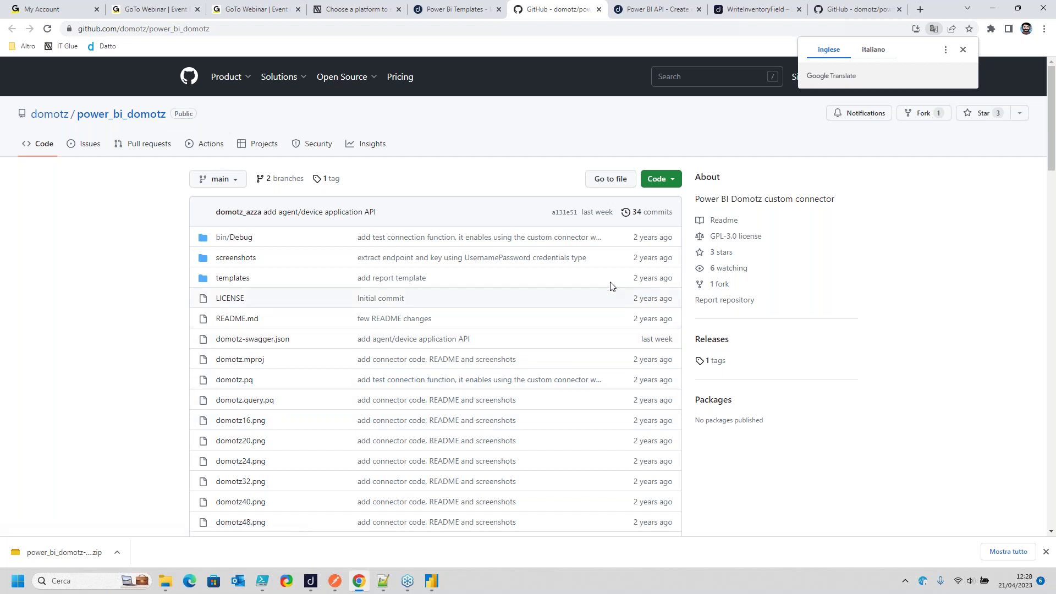
Examine the power_bi_domotz repository's file list and the Usage section of its README, and return to the start of the page
{"action": "scroll", "coordinate": [458, 407], "scroll_direction": "down", "scroll_amount": 2}
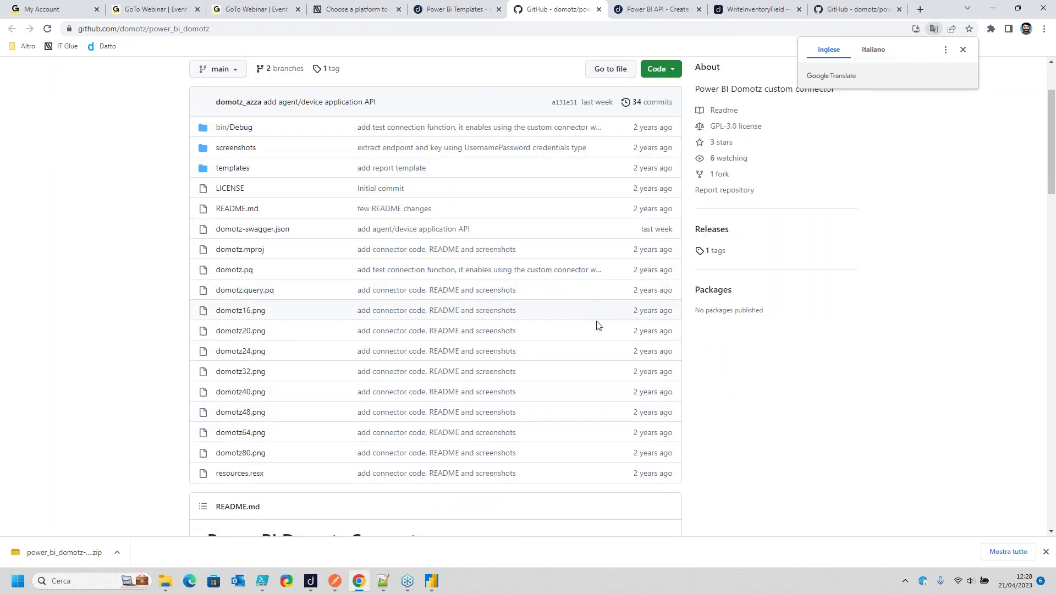
{"action": "scroll", "coordinate": [595, 357], "scroll_direction": "down", "scroll_amount": 1}
{"action": "scroll", "coordinate": [588, 395], "scroll_direction": "down", "scroll_amount": 3}
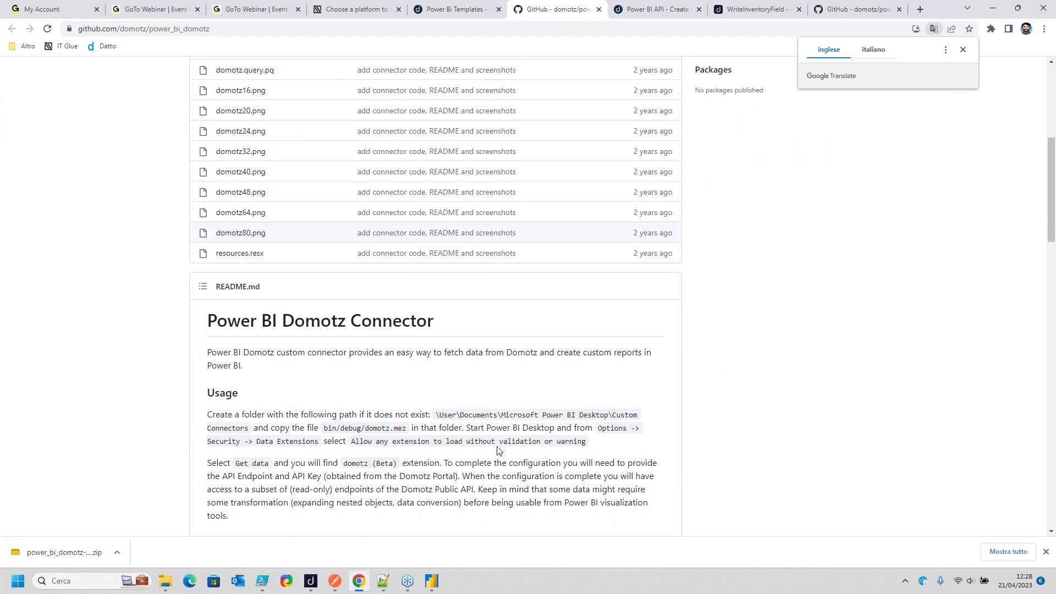
{"action": "scroll", "coordinate": [504, 454], "scroll_direction": "up", "scroll_amount": 3}
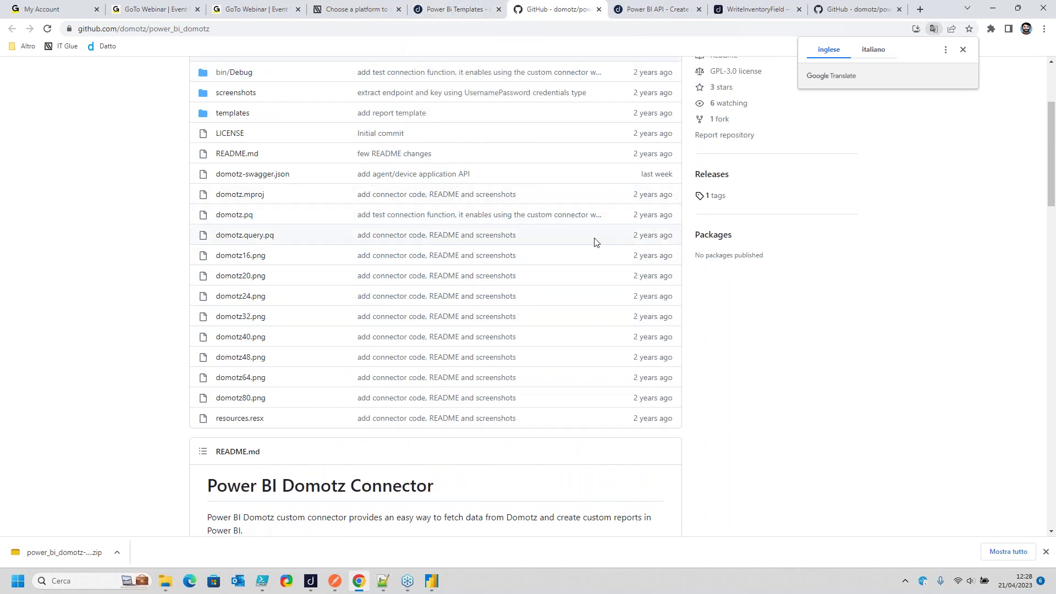
{"action": "scroll", "coordinate": [598, 235], "scroll_direction": "up", "scroll_amount": 3}
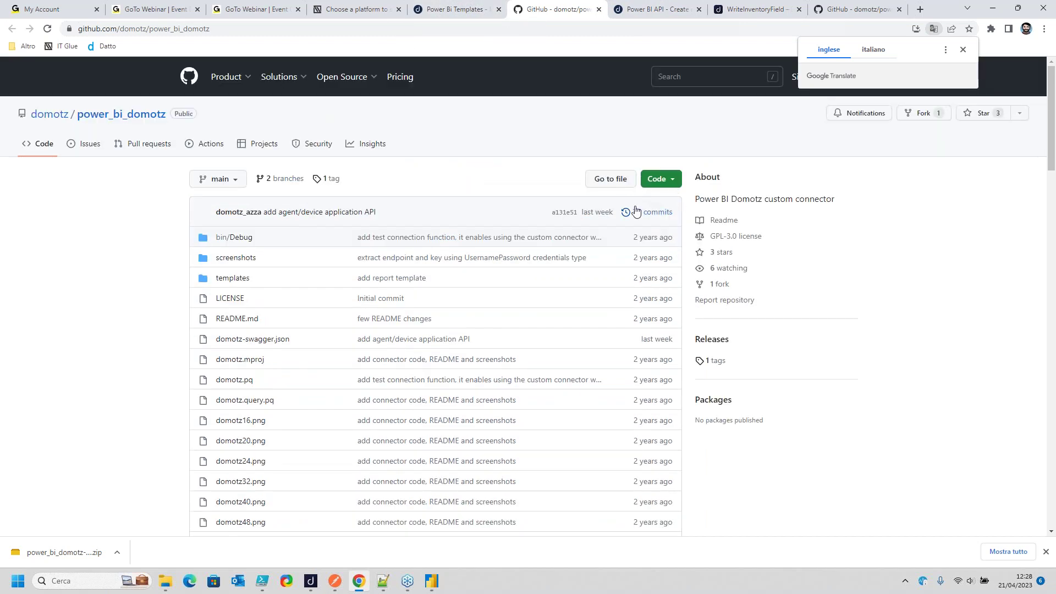
Download the power_bi_domotz repository as a ZIP, show it in its folder, and browse the archive's inner power_bi_domotz-main folder
{"action": "left_click", "coordinate": [662, 180]}
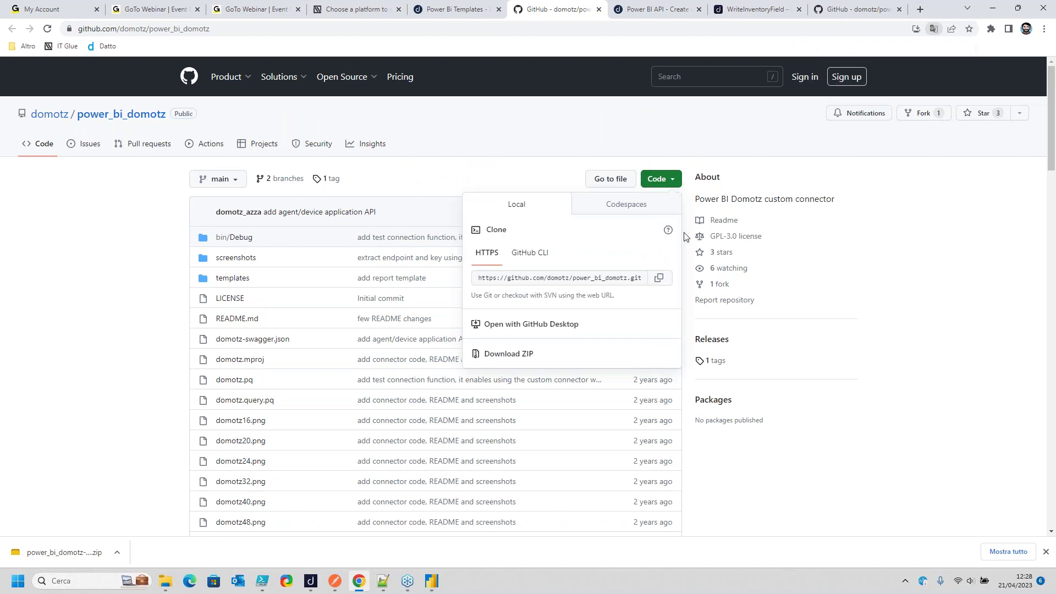
{"action": "left_click", "coordinate": [540, 359]}
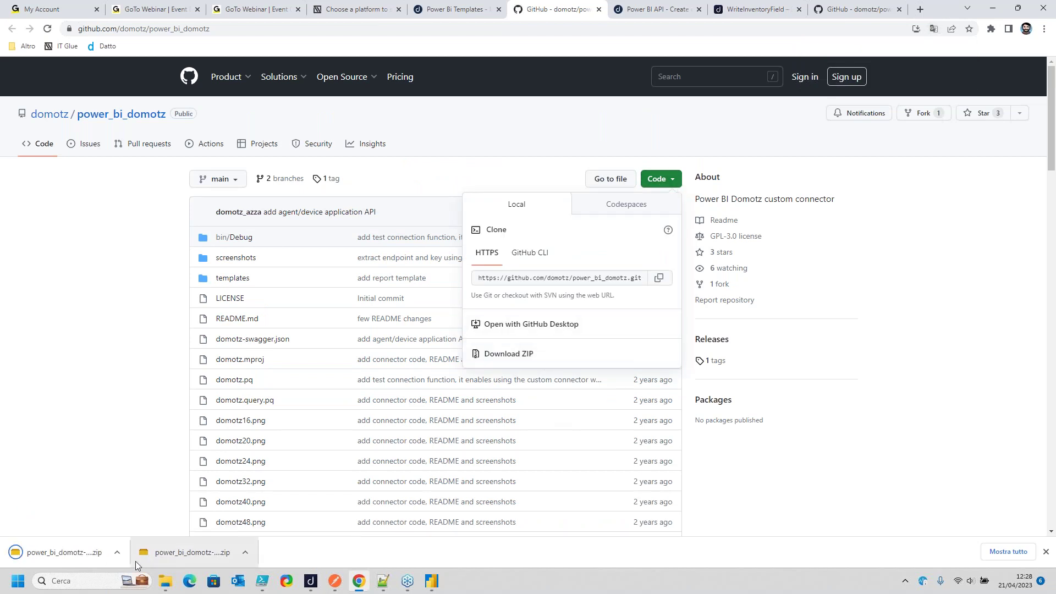
{"action": "left_click", "coordinate": [116, 552]}
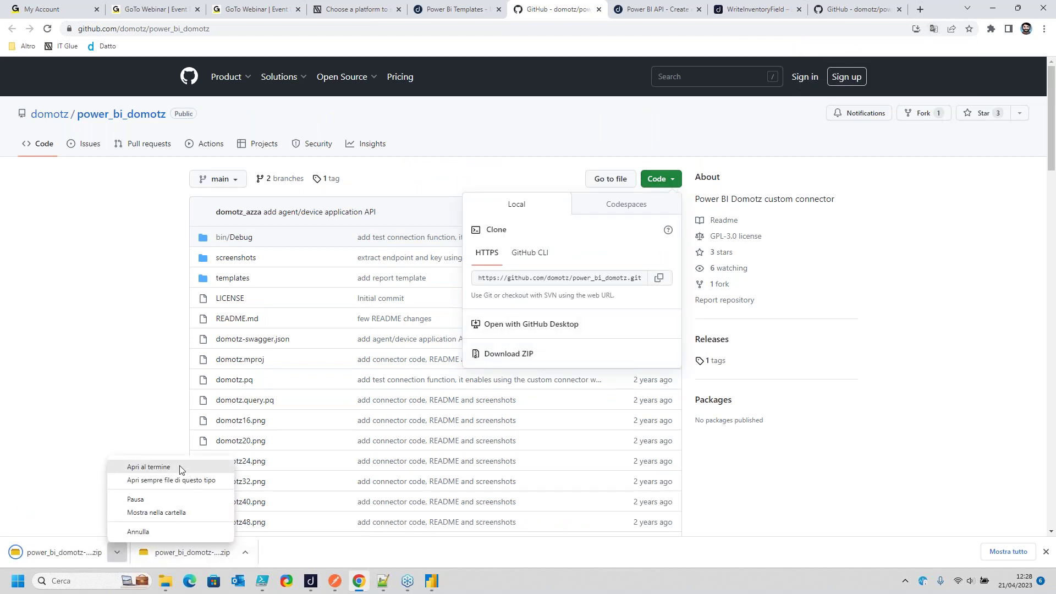
{"action": "left_click", "coordinate": [158, 511]}
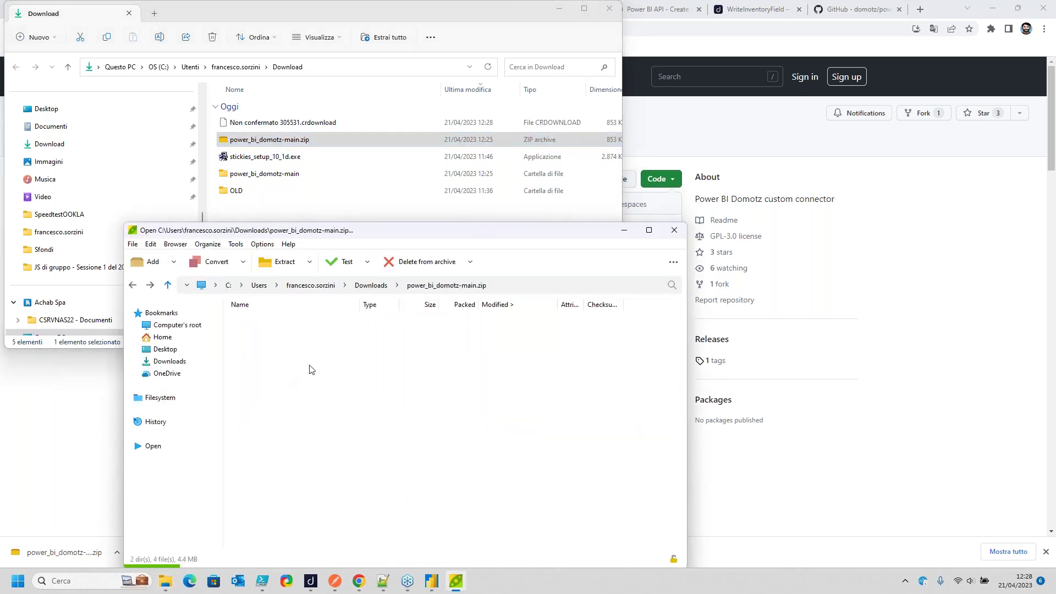
{"action": "double_click", "coordinate": [278, 318]}
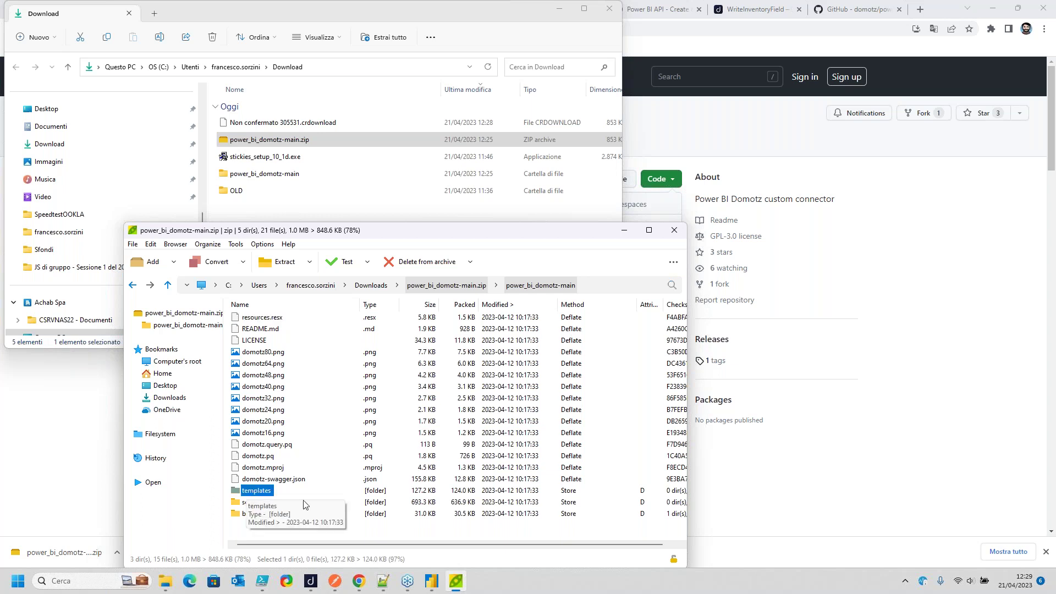
Close the archive after viewing its templates folder, and open Domotz.pbit from the extracted power_bi_domotz-main templates folder in Power BI Desktop
{"action": "double_click", "coordinate": [254, 491]}
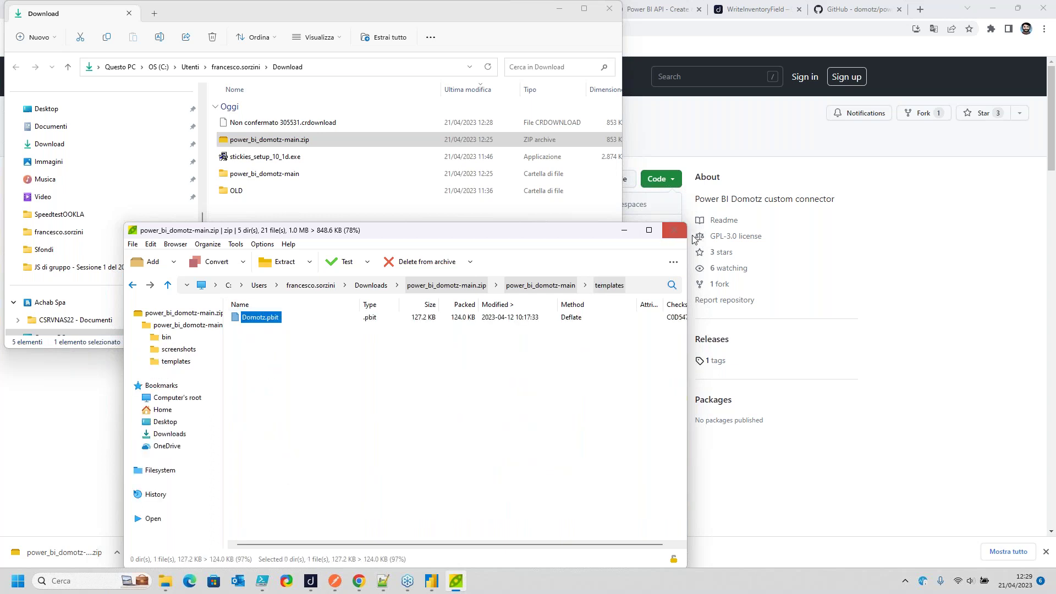
{"action": "left_click", "coordinate": [674, 230]}
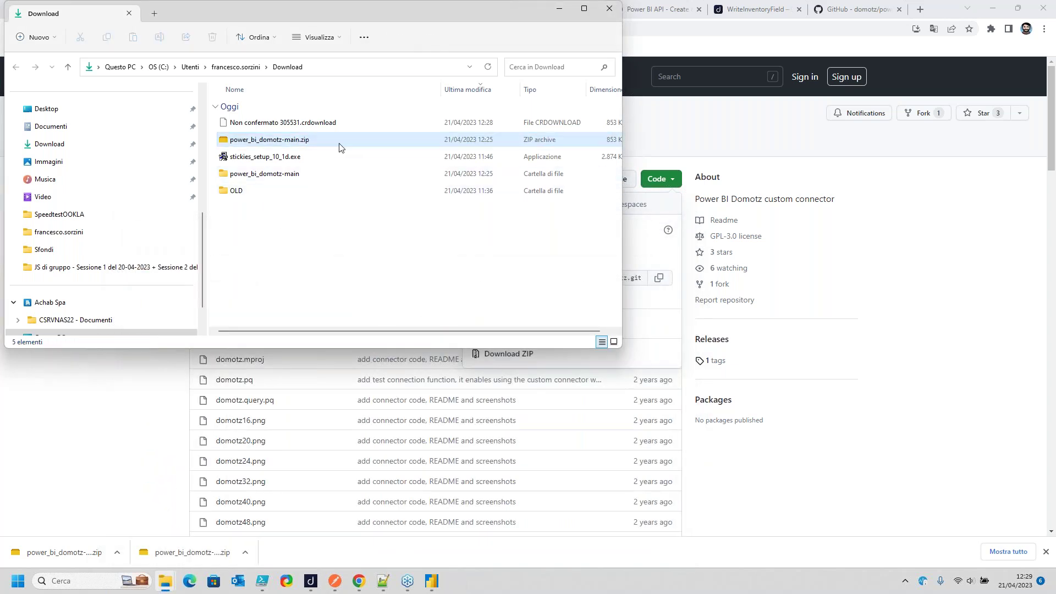
{"action": "double_click", "coordinate": [270, 179]}
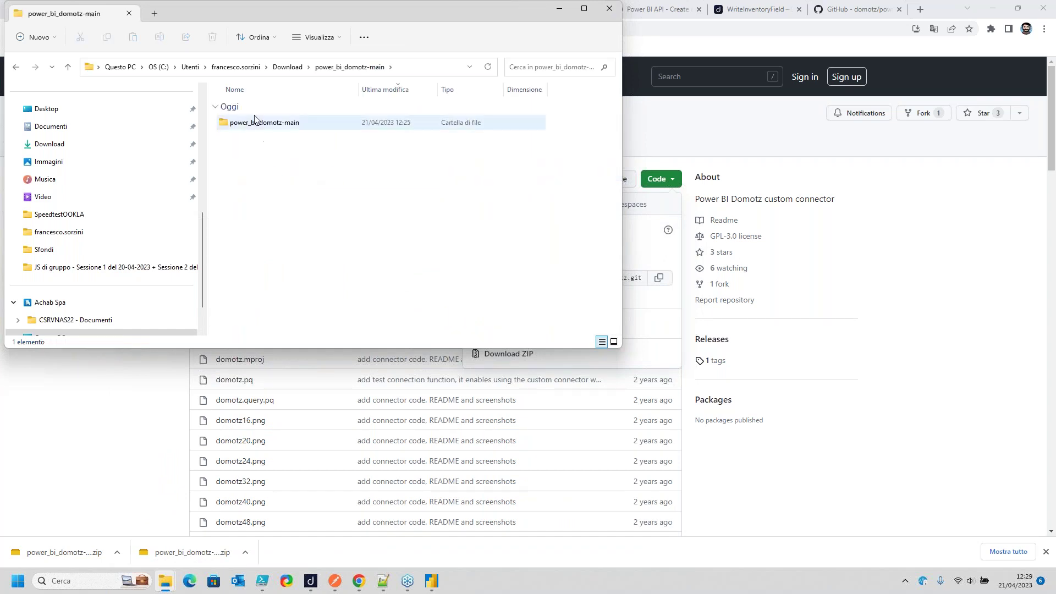
{"action": "double_click", "coordinate": [257, 126]}
{"action": "double_click", "coordinate": [250, 157]}
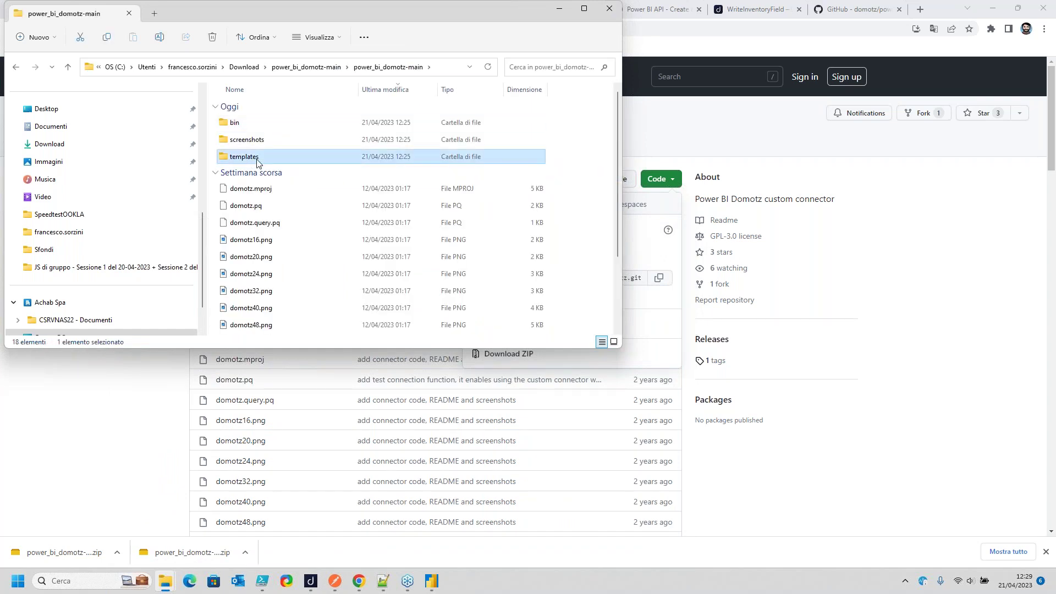
{"action": "left_click", "coordinate": [267, 127]}
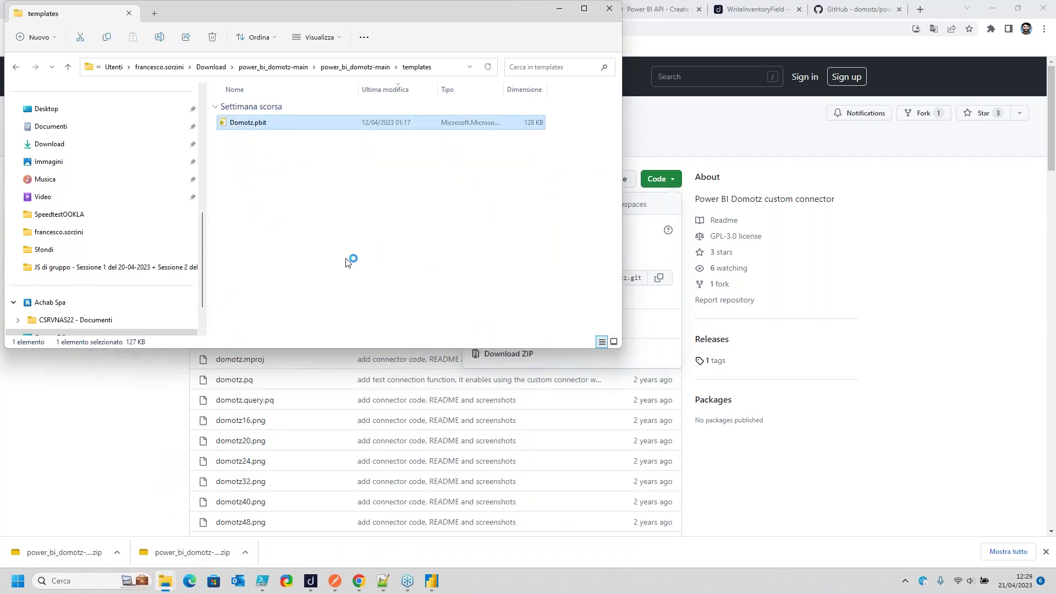
{"action": "left_click", "coordinate": [561, 9]}
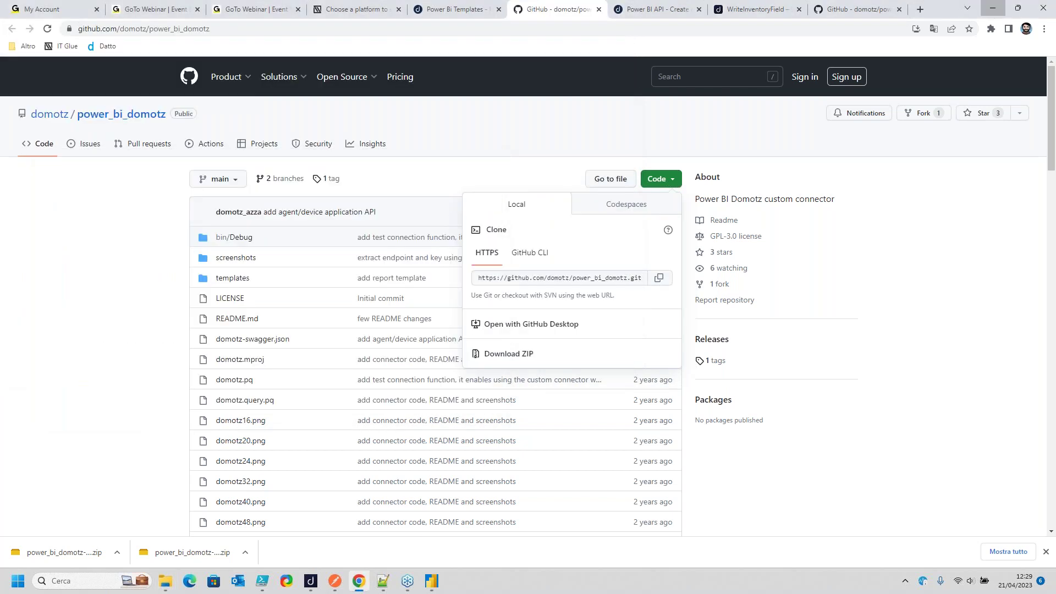
{"action": "left_click", "coordinate": [993, 9]}
{"action": "left_click", "coordinate": [582, 38]}
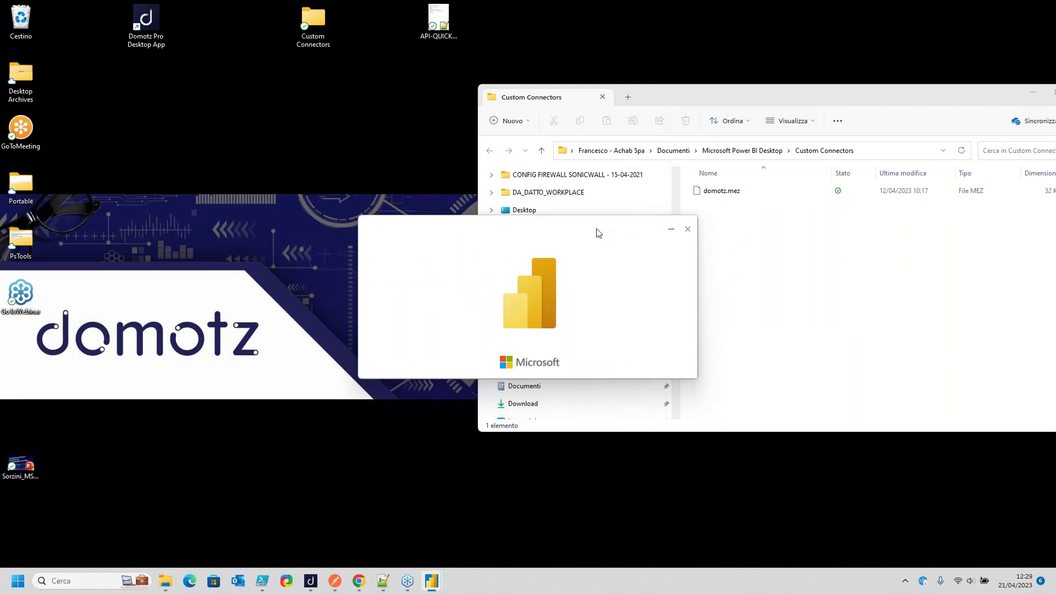
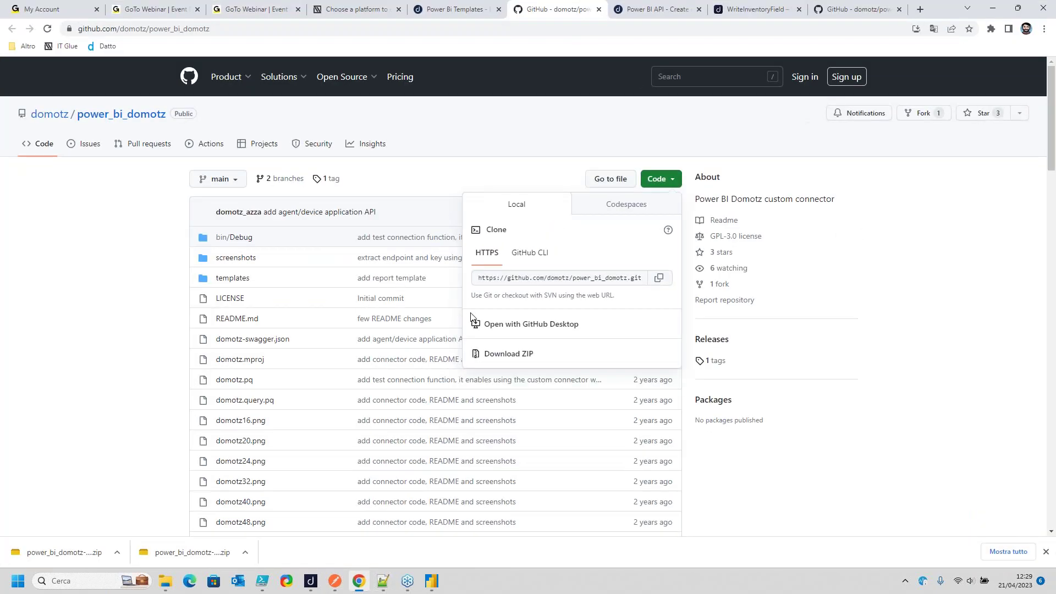
Return to the Power BI templates article, enlarge it to 125%, and examine the sample report's map, networks table and agent charts
{"action": "left_click", "coordinate": [456, 9]}
{"action": "scroll", "coordinate": [462, 220], "scroll_direction": "up", "scroll_amount": 5}
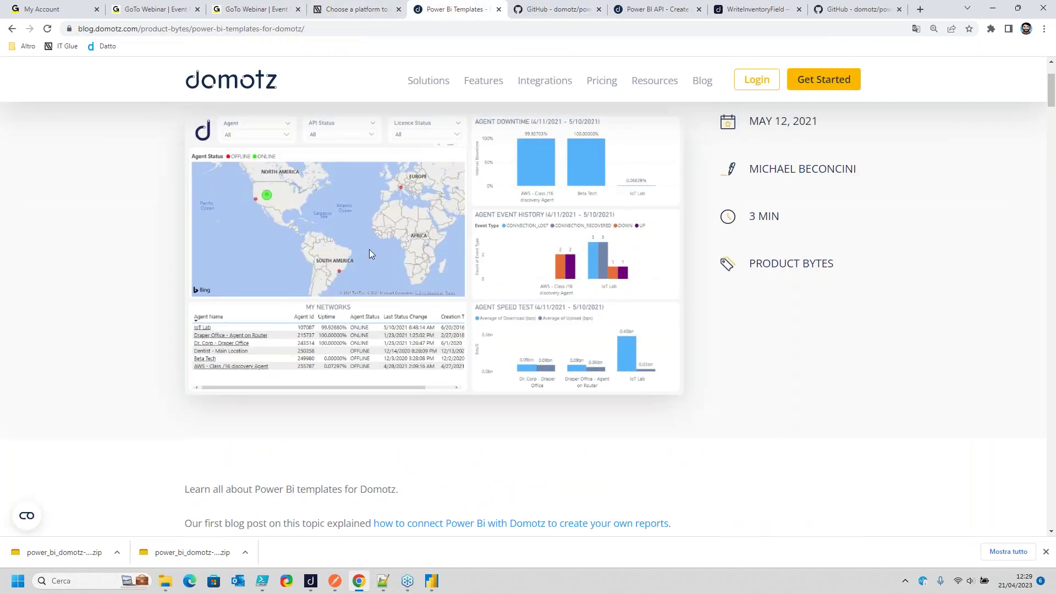
{"action": "key", "text": "ctrl+plus"}
{"action": "scroll", "coordinate": [341, 286], "scroll_direction": "down", "scroll_amount": 1}
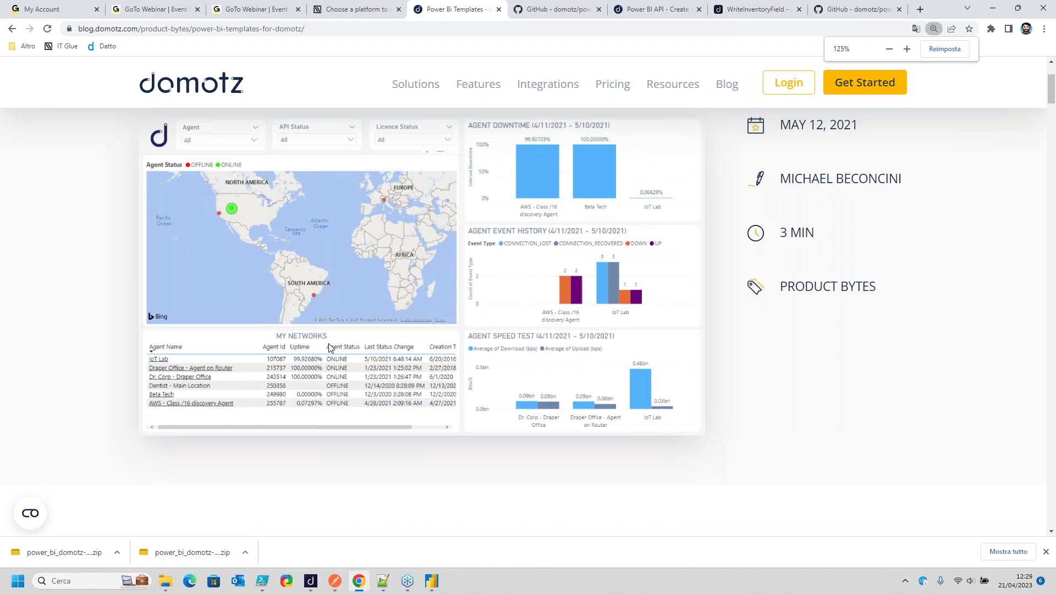
{"action": "scroll", "coordinate": [337, 296], "scroll_direction": "up", "scroll_amount": 2}
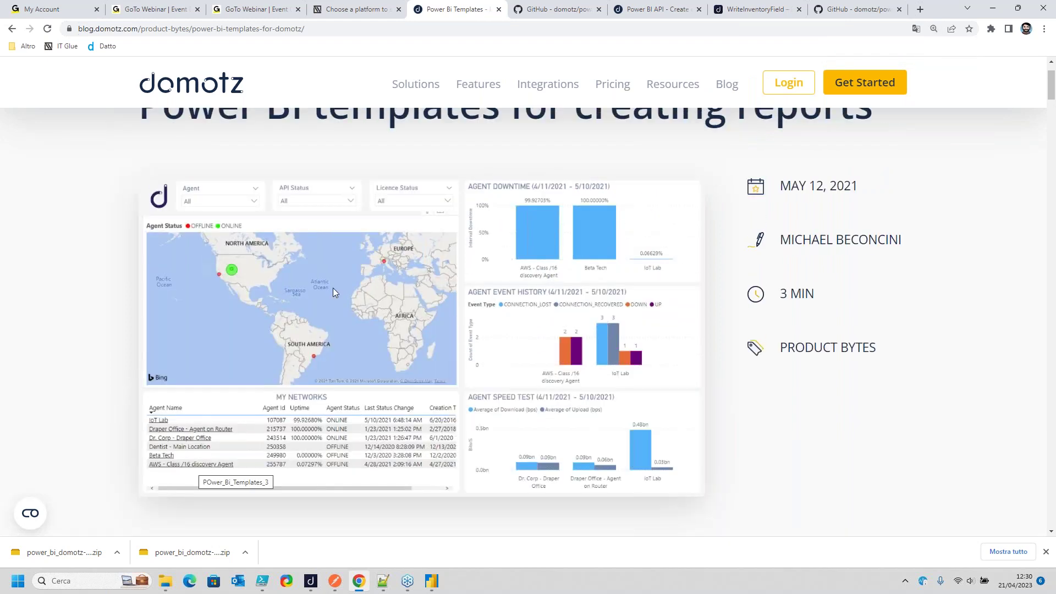
{"action": "scroll", "coordinate": [523, 374], "scroll_direction": "down", "scroll_amount": 4}
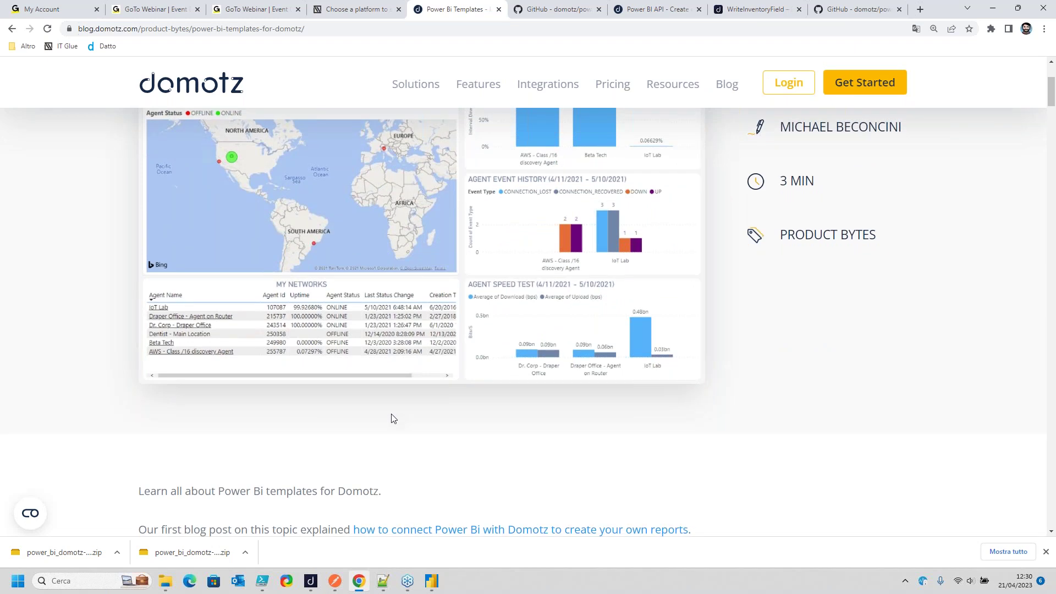
Load the Domotz template in Power BI Desktop with Date From and Date To left blank, review each query's refresh status, and close the dialog
{"action": "left_click", "coordinate": [992, 9]}
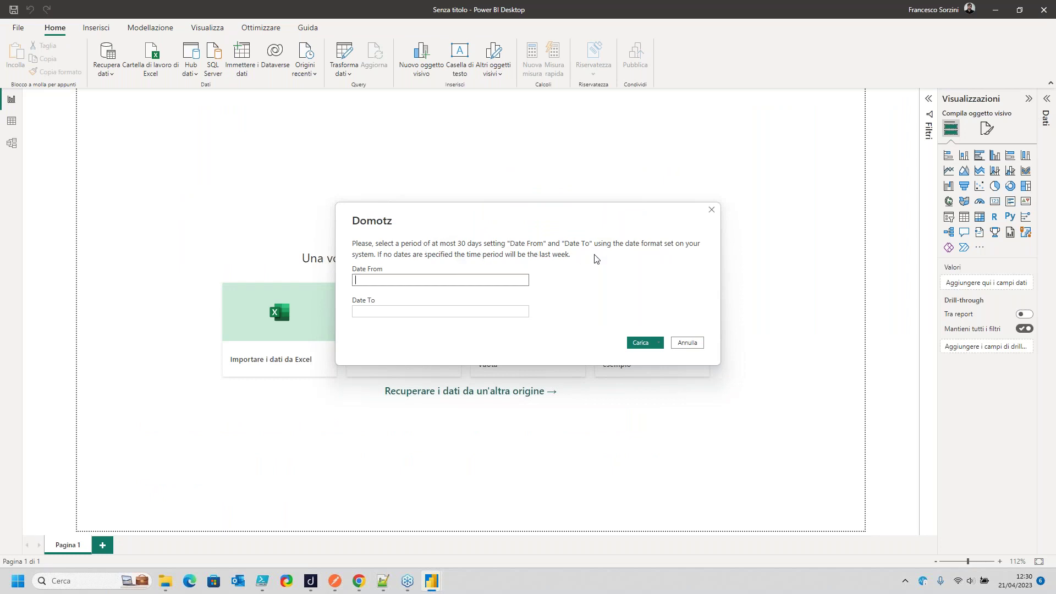
{"action": "left_click", "coordinate": [643, 341]}
{"action": "left_click", "coordinate": [642, 345]}
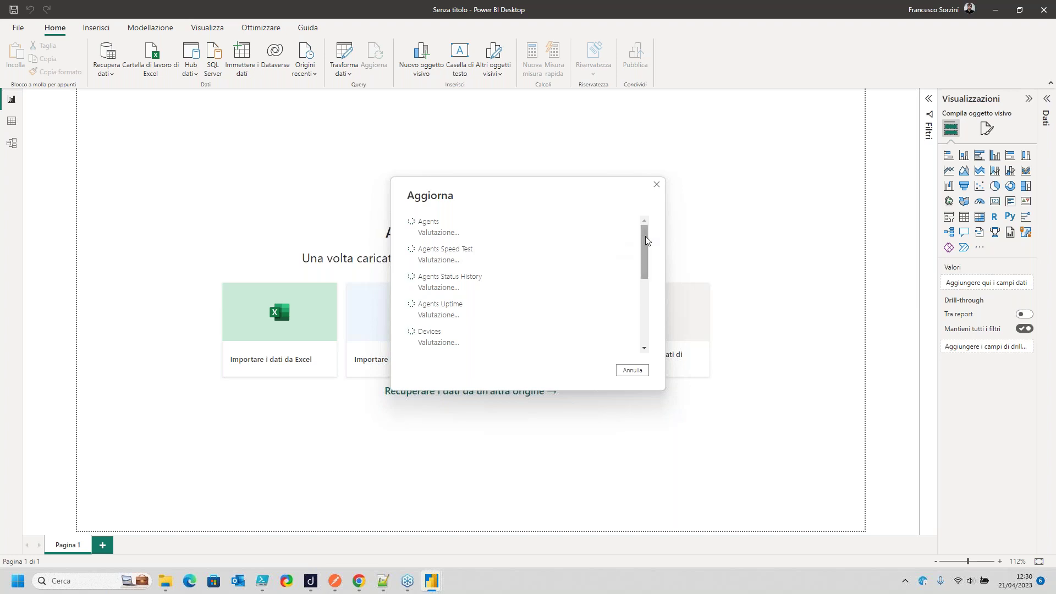
{"action": "mouse_move", "coordinate": [645, 235]}
{"action": "left_mouse_down"}
{"action": "mouse_move", "coordinate": [645, 247]}
{"action": "mouse_move", "coordinate": [653, 239]}
{"action": "left_mouse_up"}
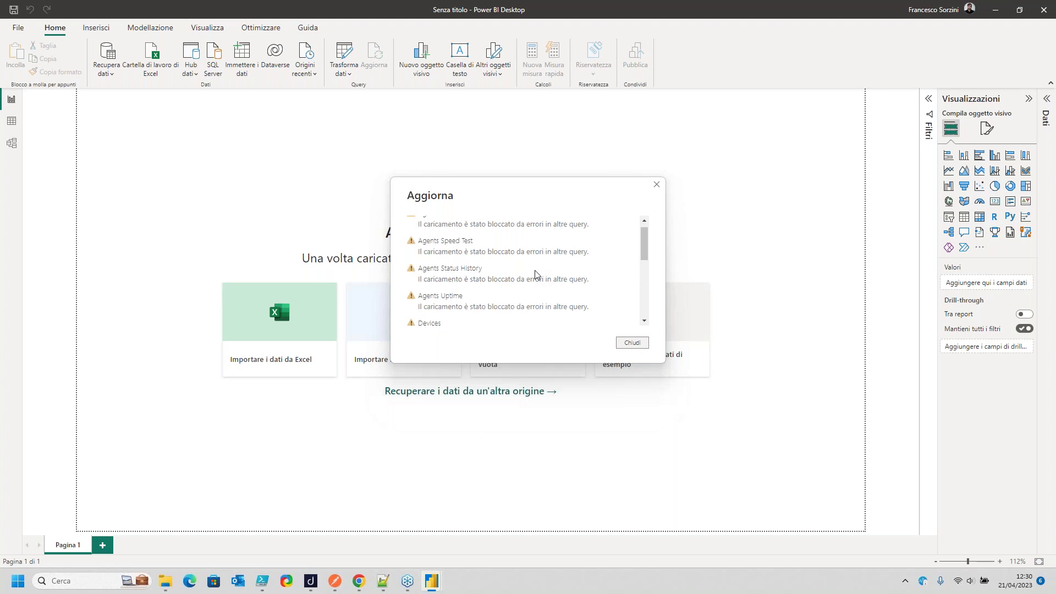
{"action": "left_click_drag", "start_coordinate": [642, 236], "coordinate": [644, 298]}
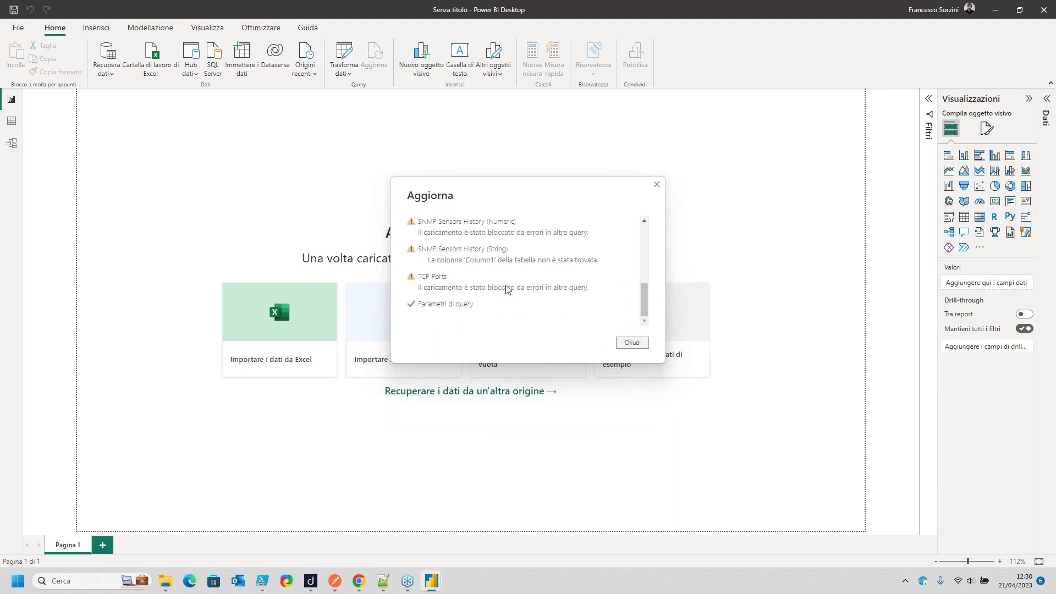
{"action": "scroll", "coordinate": [498, 255], "scroll_direction": "up", "scroll_amount": 2}
{"action": "left_click", "coordinate": [633, 342]}
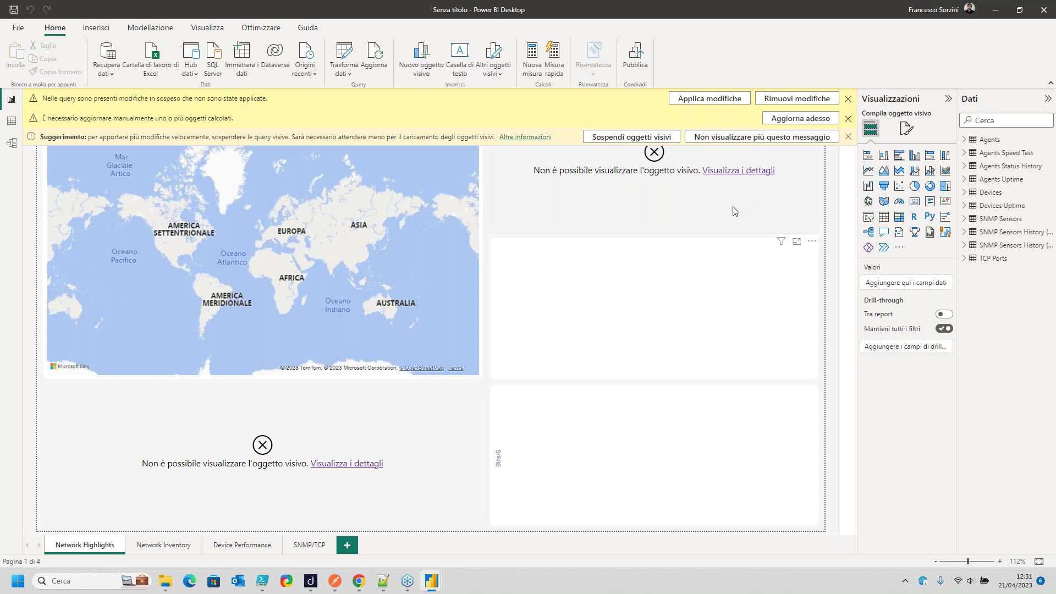
Check the domotz.mez file in the Custom Connectors folder and return to the Network Highlights report in Power BI Desktop
{"action": "left_click", "coordinate": [1004, 9]}
{"action": "double_click", "coordinate": [330, 28]}
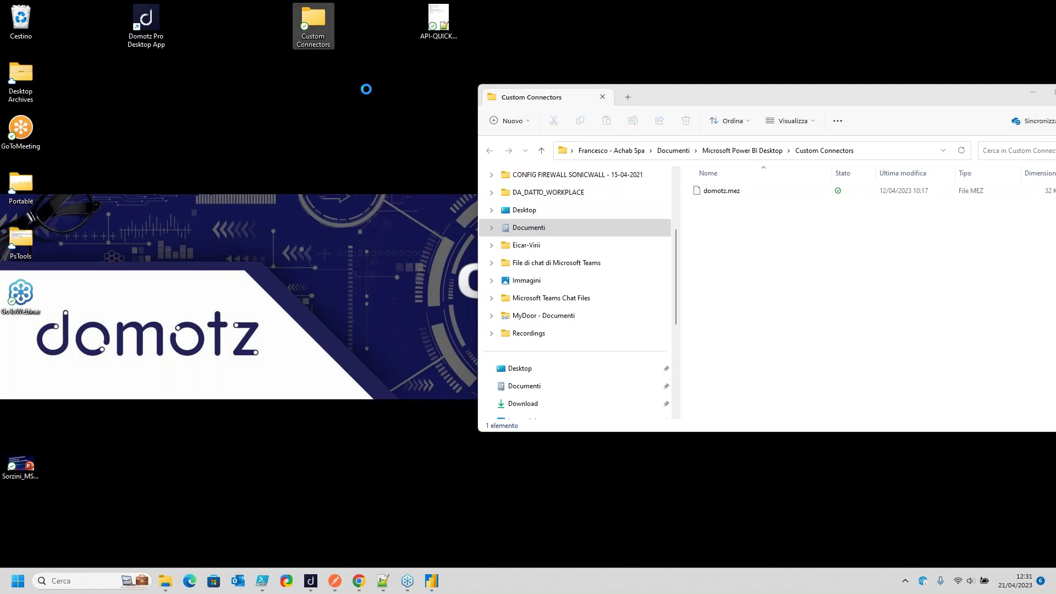
{"action": "left_click", "coordinate": [735, 198]}
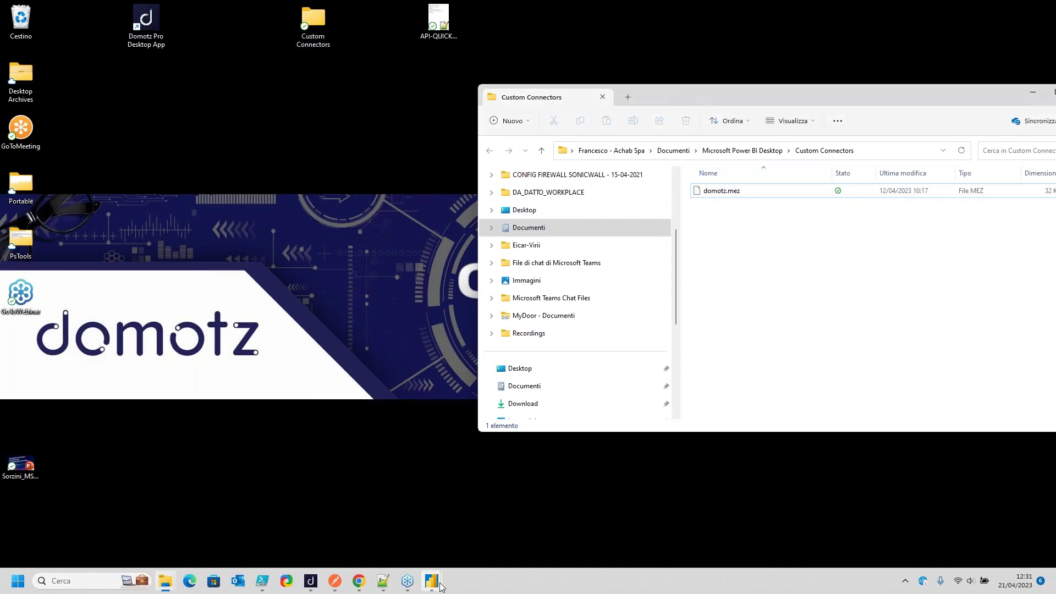
{"action": "mouse_move", "coordinate": [440, 588]}
{"action": "left_click", "coordinate": [487, 538]}
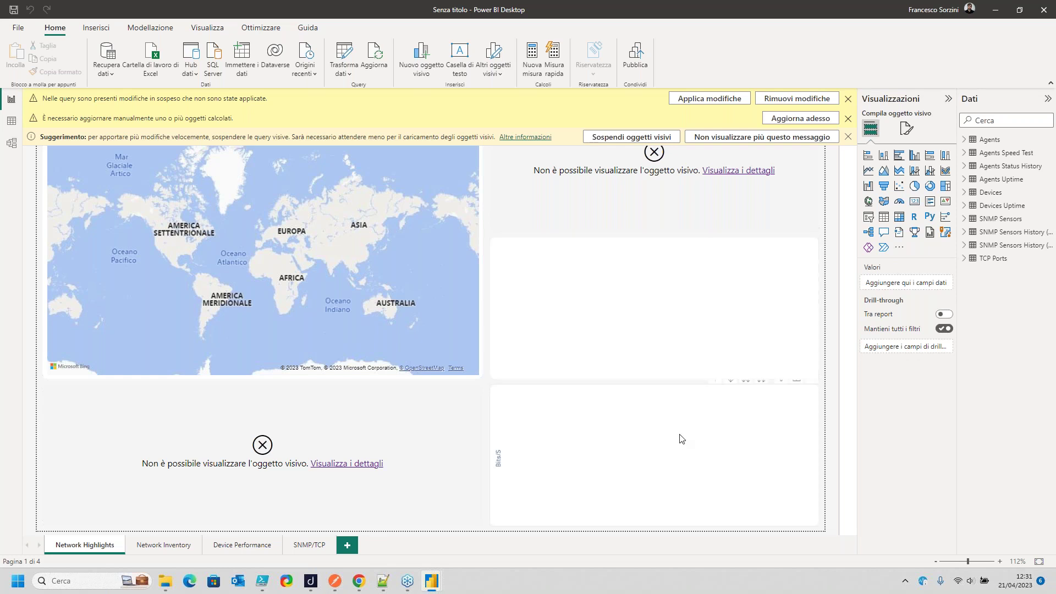
Minimize Power BI Desktop and switch to the Sites Explorer window of Domotz Pro
{"action": "mouse_move", "coordinate": [436, 586]}
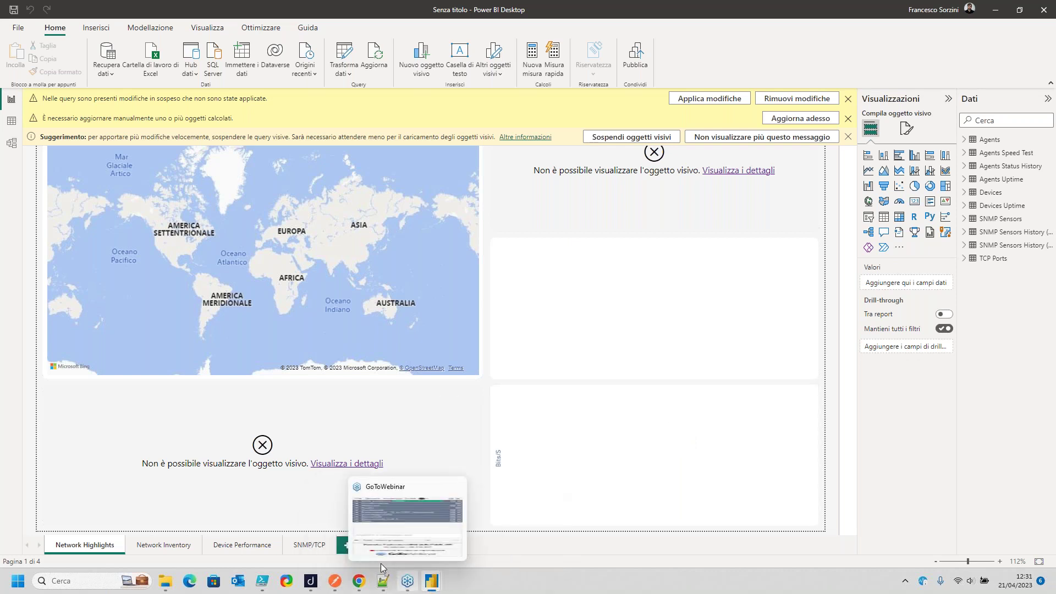
{"action": "left_click", "coordinate": [994, 11]}
{"action": "left_click", "coordinate": [358, 483]}
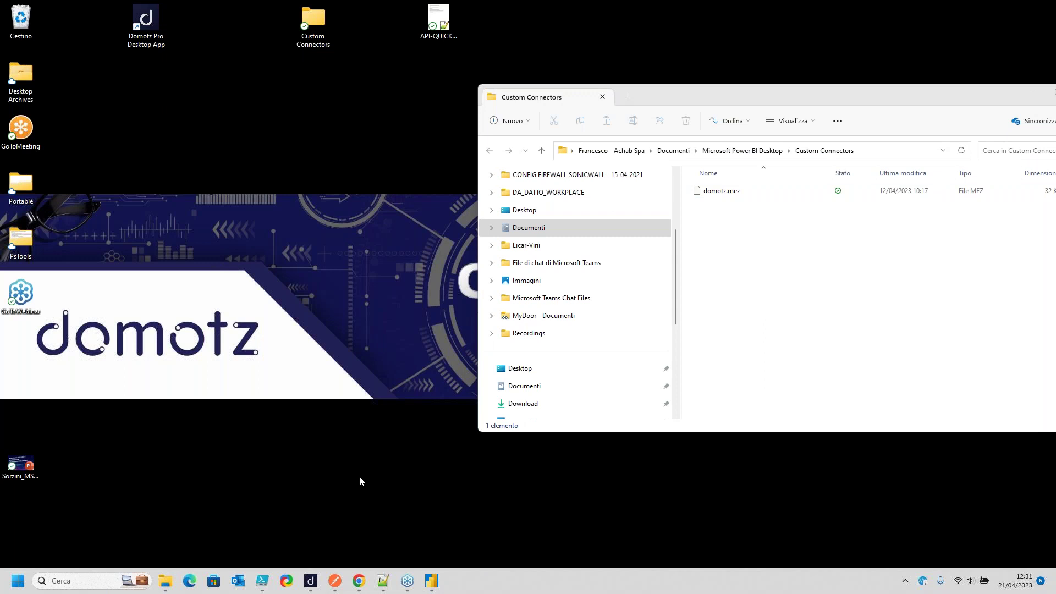
{"action": "left_click", "coordinate": [311, 581]}
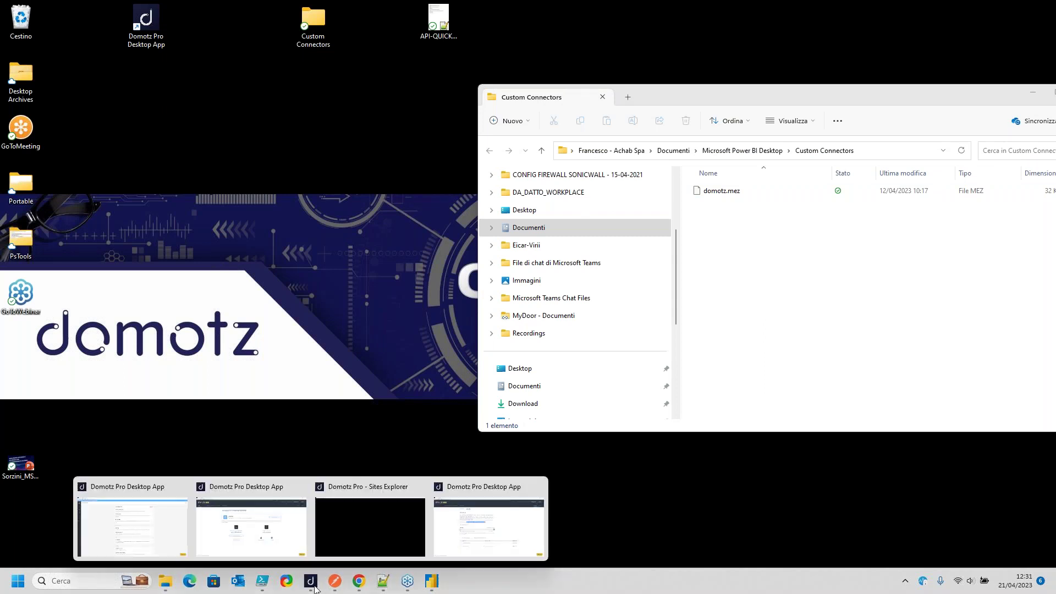
{"action": "mouse_move", "coordinate": [151, 529]}
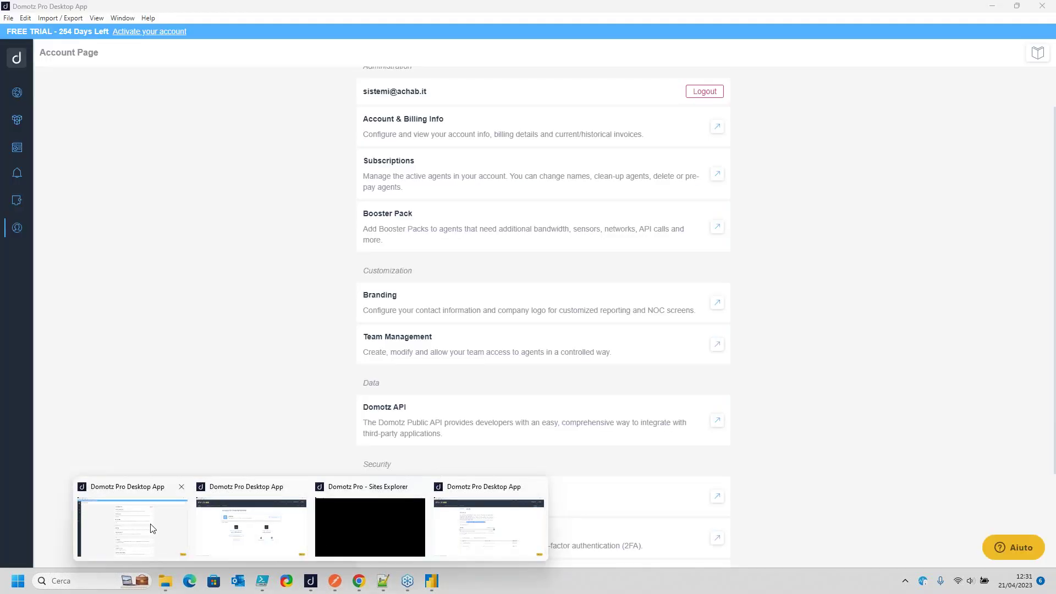
{"action": "mouse_move", "coordinate": [224, 532]}
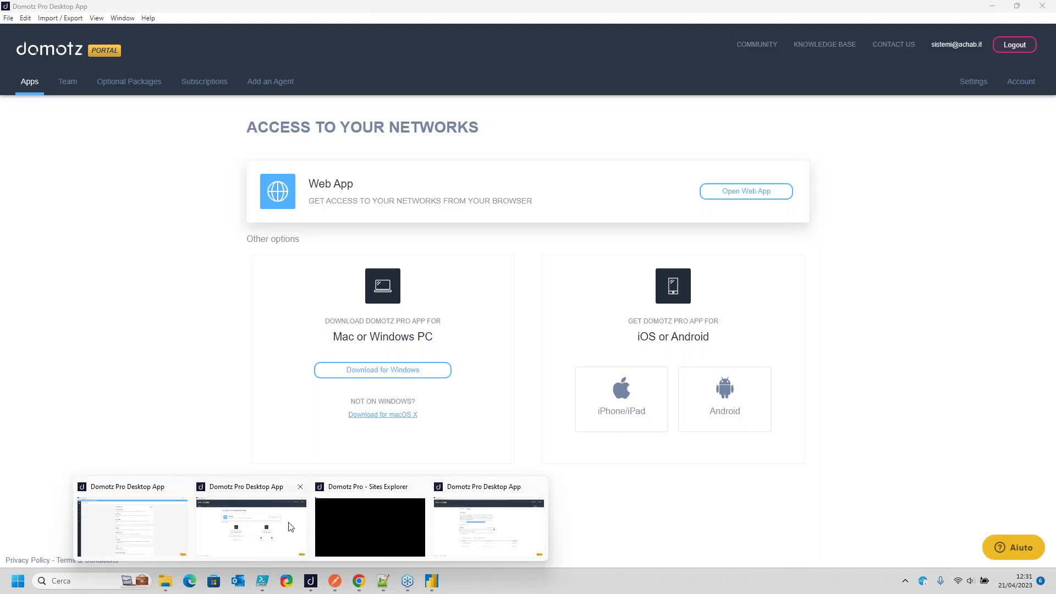
{"action": "left_click", "coordinate": [357, 522]}
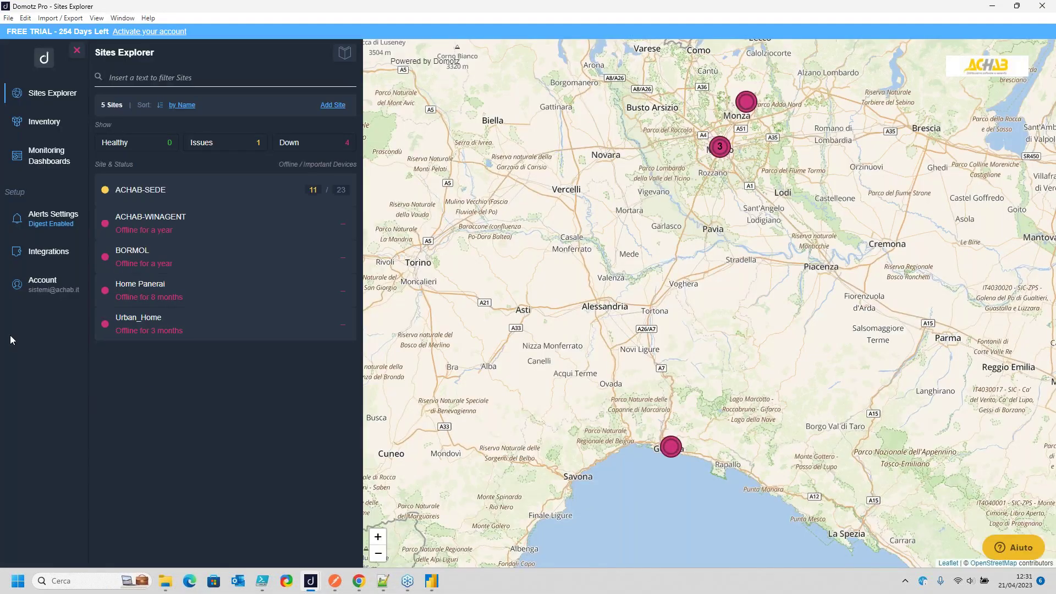
Browse the software integrations in Domotz Pro and open the HaloPSA integration's web page
{"action": "left_click", "coordinate": [58, 265]}
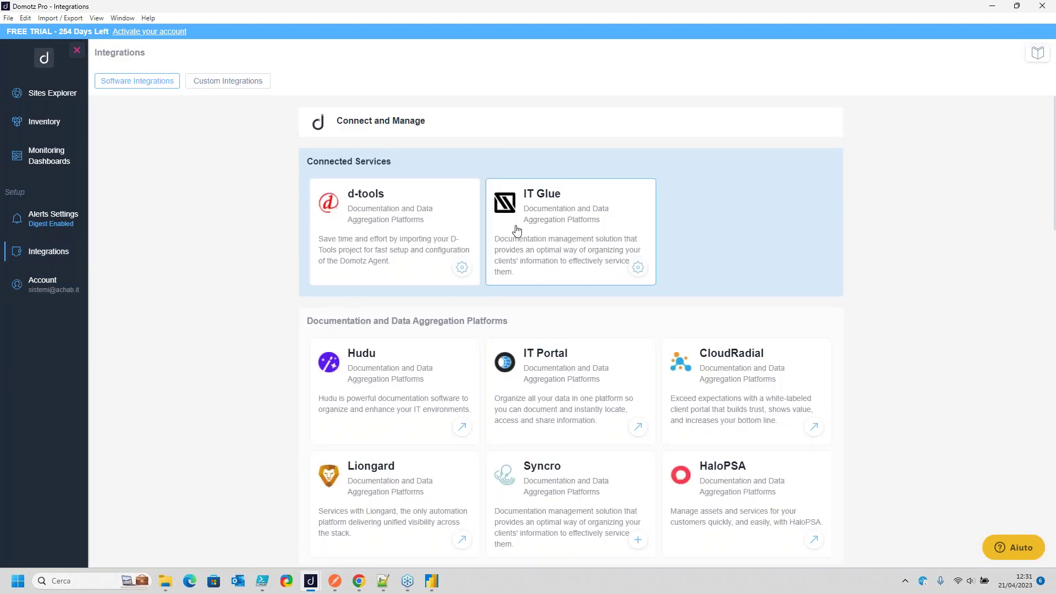
{"action": "scroll", "coordinate": [697, 419], "scroll_direction": "down", "scroll_amount": 1}
{"action": "scroll", "coordinate": [697, 419], "scroll_direction": "down", "scroll_amount": 2}
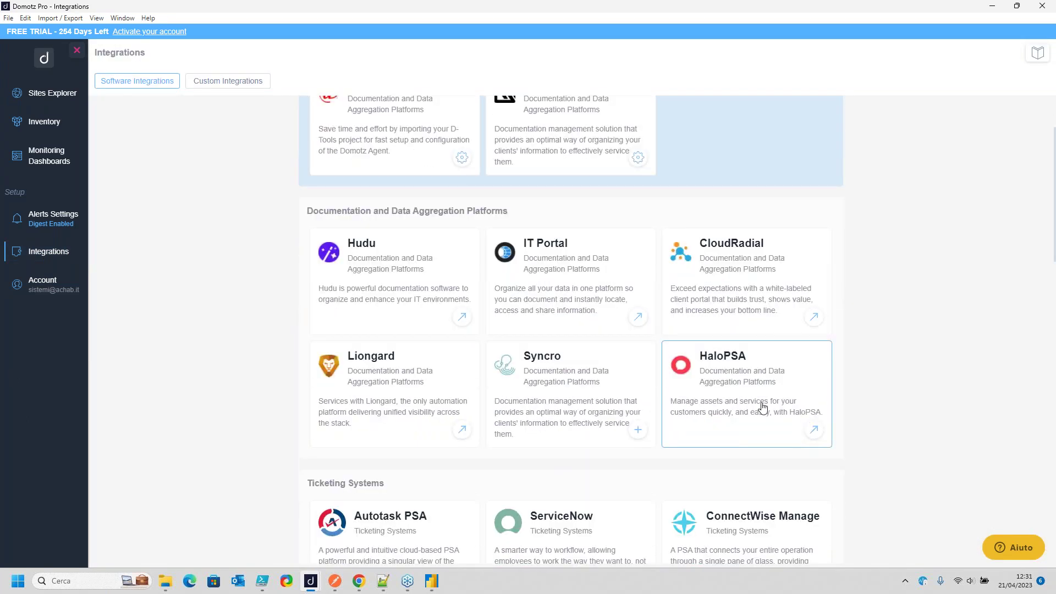
{"action": "scroll", "coordinate": [754, 405], "scroll_direction": "up", "scroll_amount": 2}
{"action": "scroll", "coordinate": [784, 527], "scroll_direction": "down", "scroll_amount": 1}
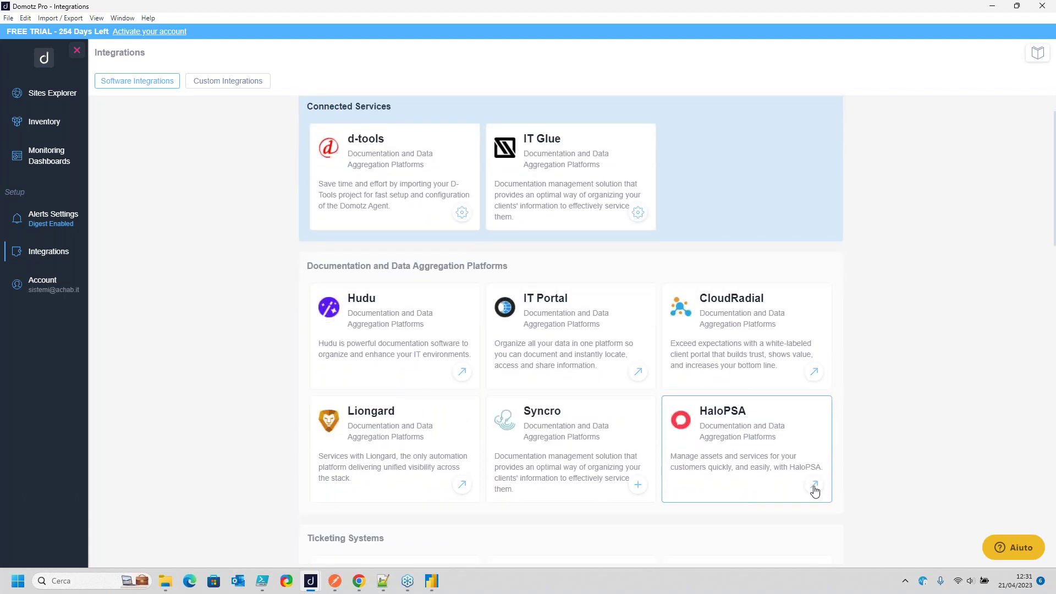
{"action": "left_click", "coordinate": [815, 488]}
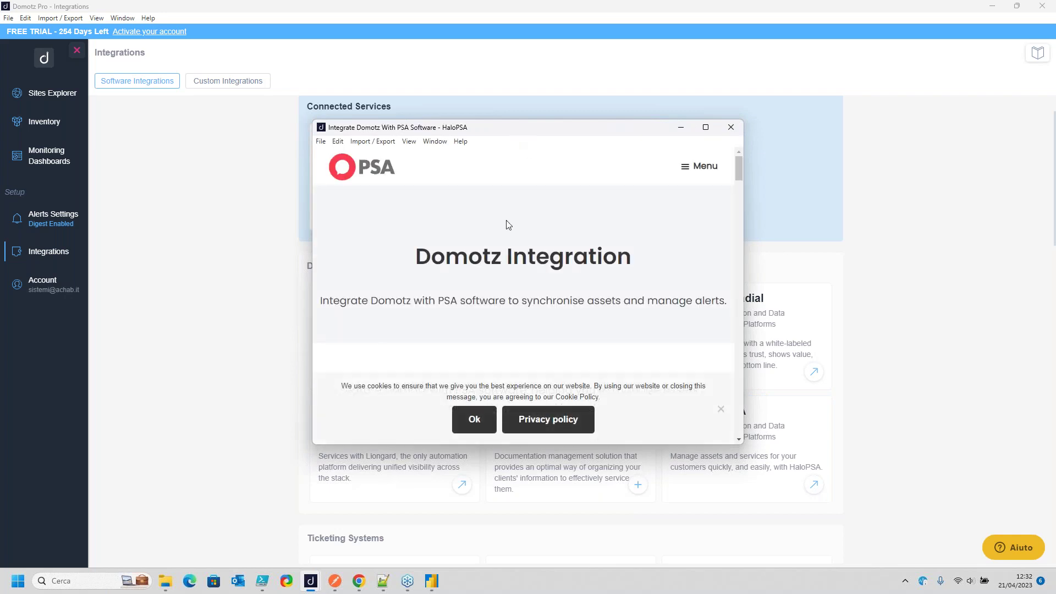
Read HaloPSA's Domotz Integration page, from the introduction and asset list to the server location and API key requirements
{"action": "scroll", "coordinate": [432, 272], "scroll_direction": "down", "scroll_amount": 3}
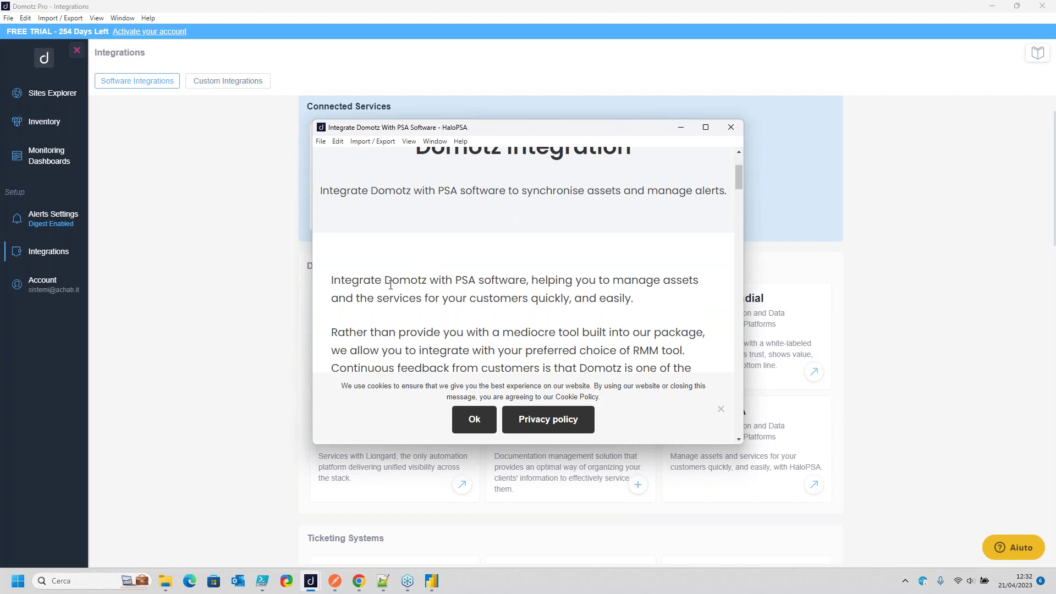
{"action": "left_click_drag", "start_coordinate": [359, 283], "coordinate": [552, 368]}
{"action": "scroll", "coordinate": [537, 298], "scroll_direction": "down", "scroll_amount": 6}
{"action": "scroll", "coordinate": [537, 297], "scroll_direction": "down", "scroll_amount": 8}
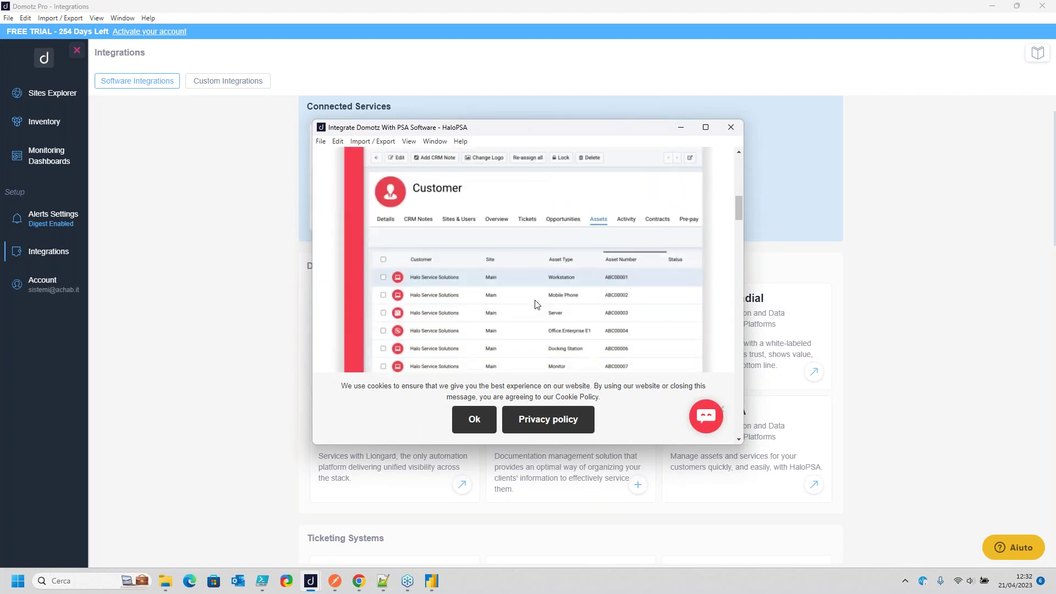
{"action": "scroll", "coordinate": [531, 307], "scroll_direction": "down", "scroll_amount": 3}
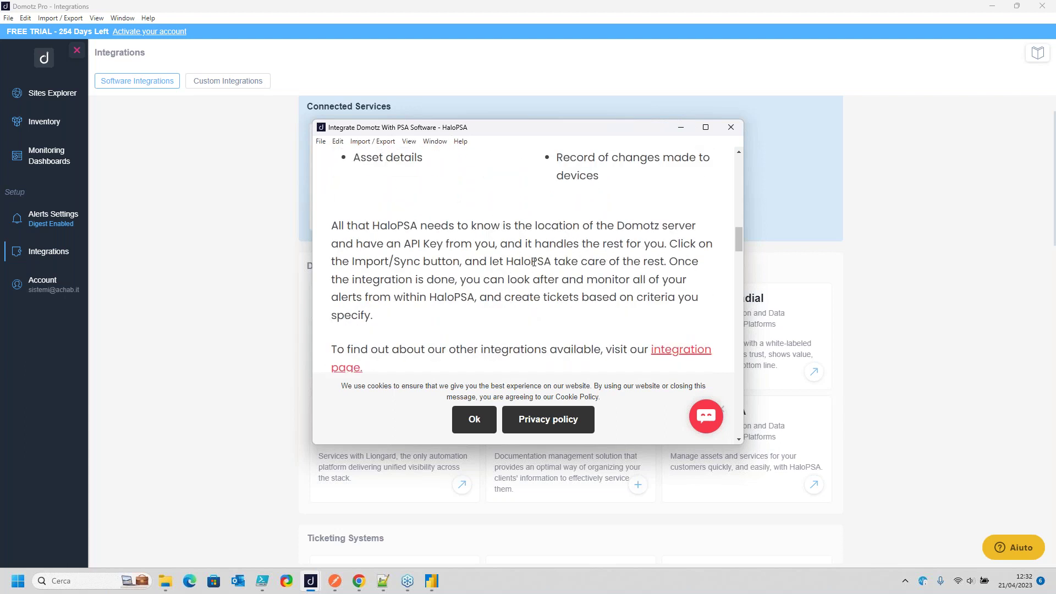
{"action": "scroll", "coordinate": [609, 335], "scroll_direction": "down", "scroll_amount": 1}
Follow the integration page link on HaloPSA's site and browse its list of available integrations
{"action": "left_click", "coordinate": [654, 304]}
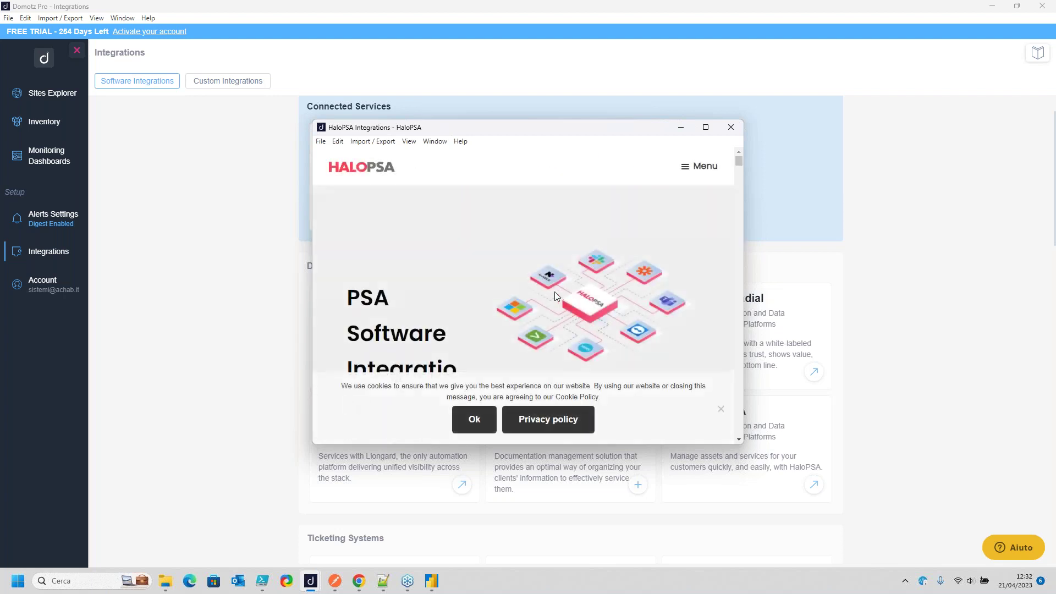
{"action": "scroll", "coordinate": [554, 291], "scroll_direction": "down", "scroll_amount": 5}
{"action": "scroll", "coordinate": [553, 291], "scroll_direction": "down", "scroll_amount": 5}
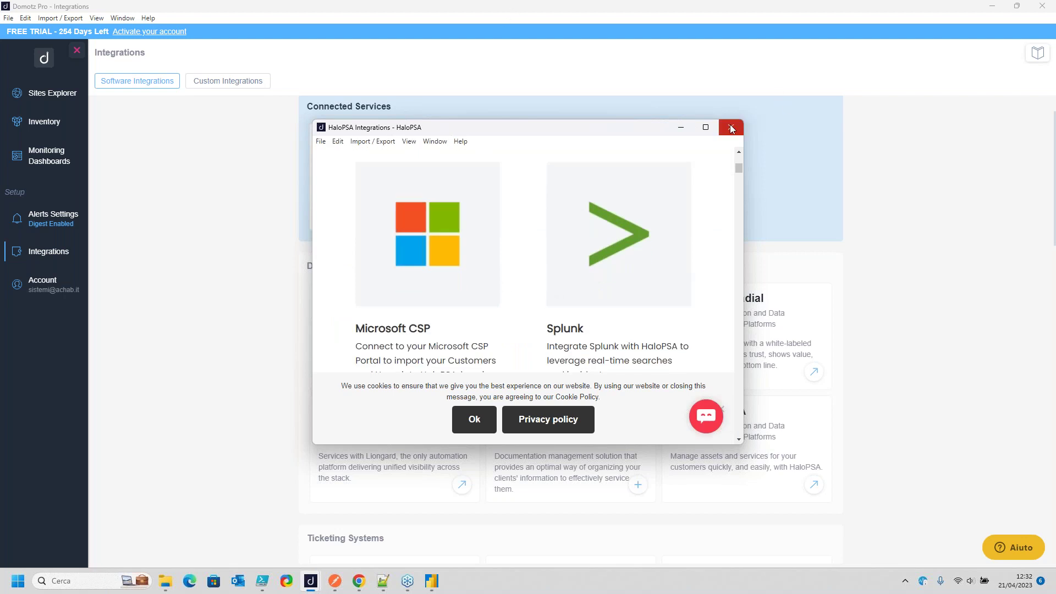
Browse further down HaloPSA's list of integrations and close its web page
{"action": "scroll", "coordinate": [527, 259], "scroll_direction": "down", "scroll_amount": 5}
{"action": "scroll", "coordinate": [500, 292], "scroll_direction": "down", "scroll_amount": 3}
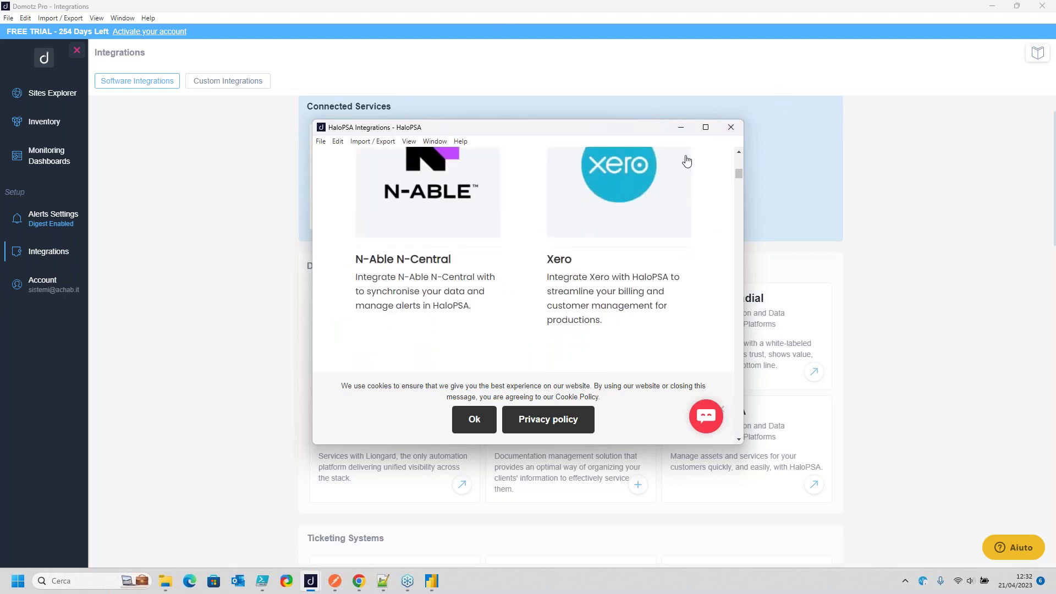
{"action": "left_click", "coordinate": [731, 127]}
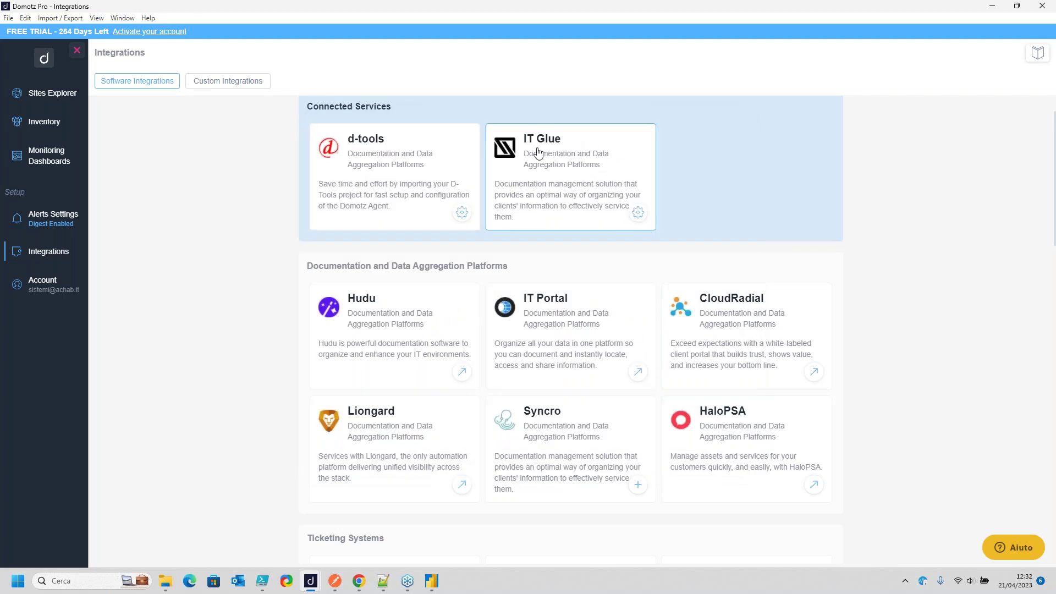
Open the connected IT Glue integration's settings and view its agent mapping, connection management and field matching pages
{"action": "left_click", "coordinate": [638, 214]}
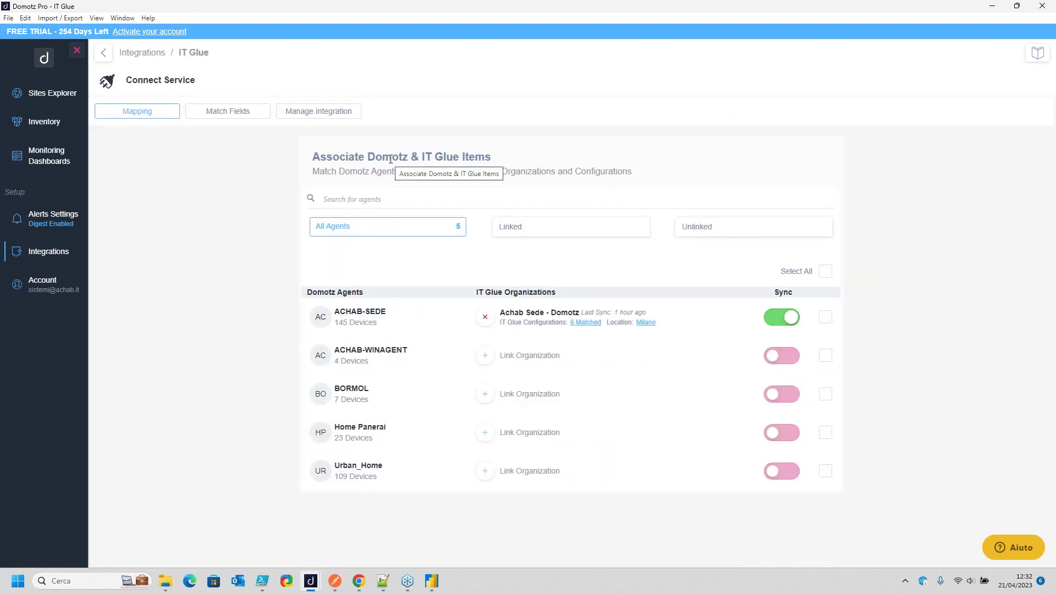
{"action": "left_click", "coordinate": [343, 115]}
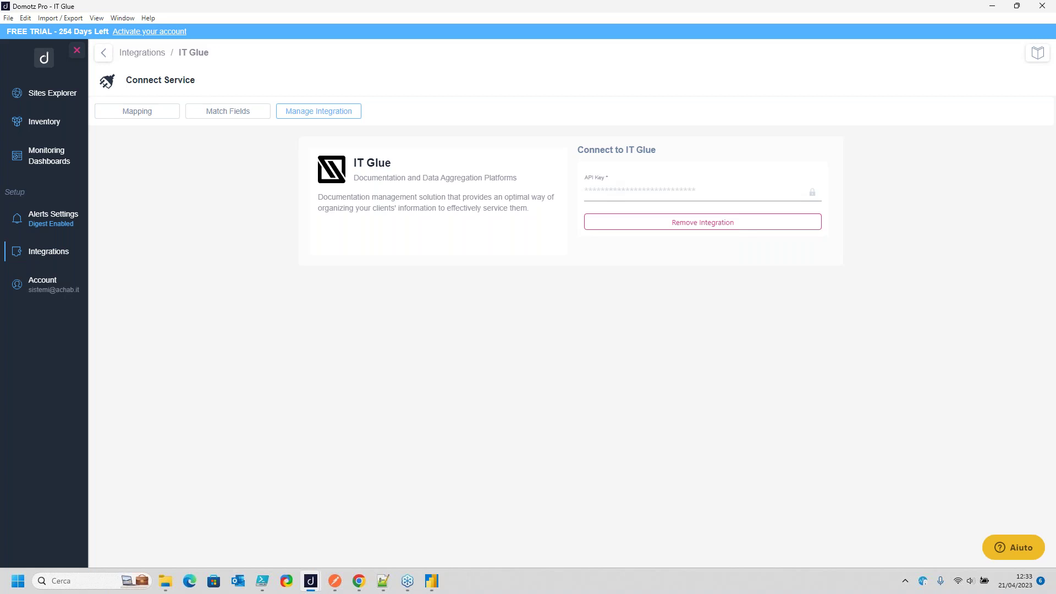
{"action": "left_click", "coordinate": [232, 111]}
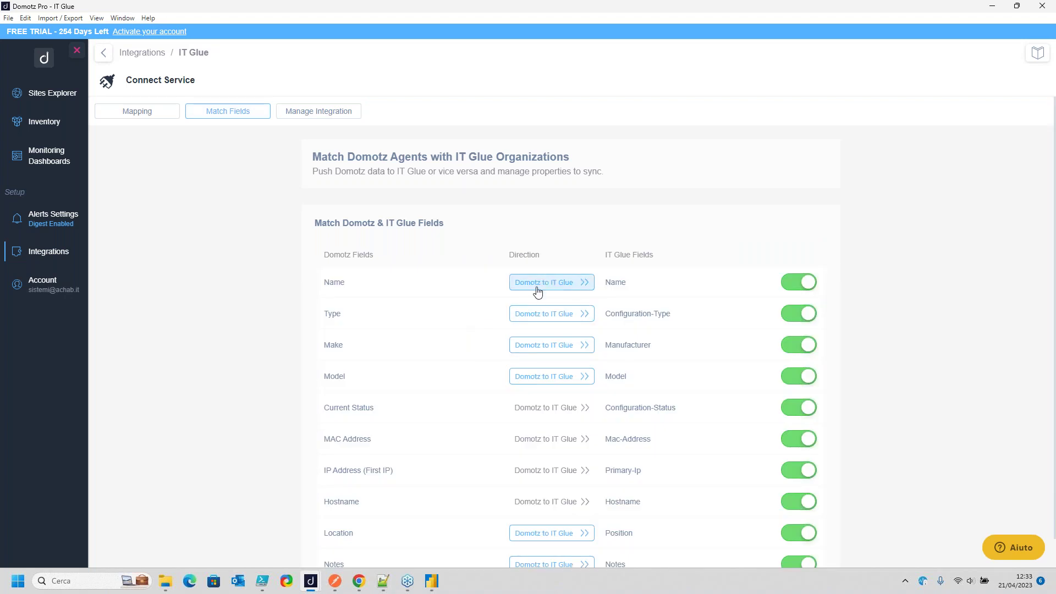
Set the sync direction of the Name field to IT Glue to Domotz
{"action": "left_click", "coordinate": [557, 290]}
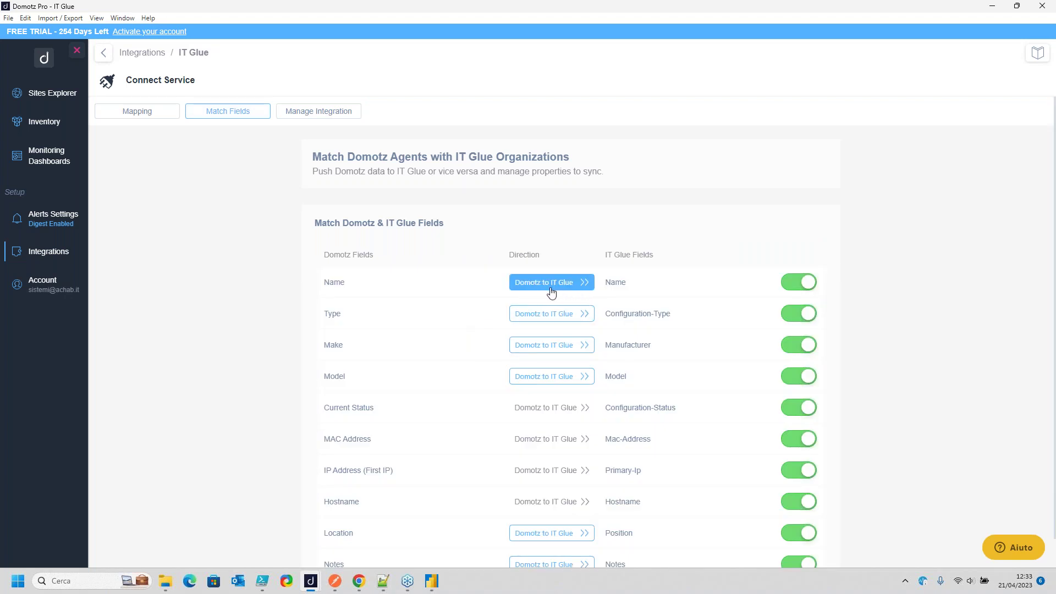
{"action": "left_click", "coordinate": [554, 291]}
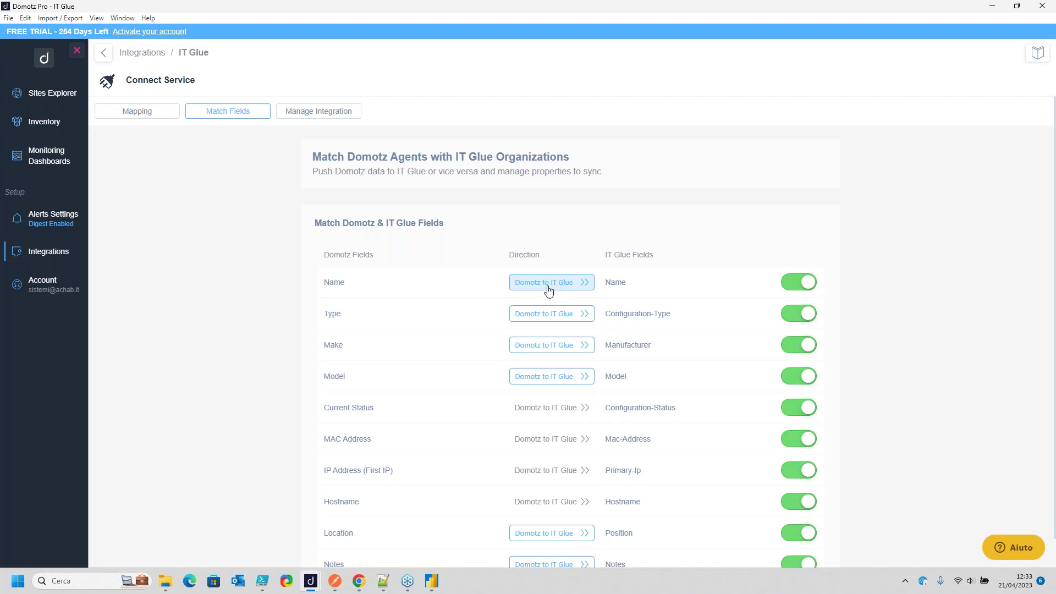
{"action": "left_click", "coordinate": [548, 291]}
{"action": "left_click", "coordinate": [548, 289]}
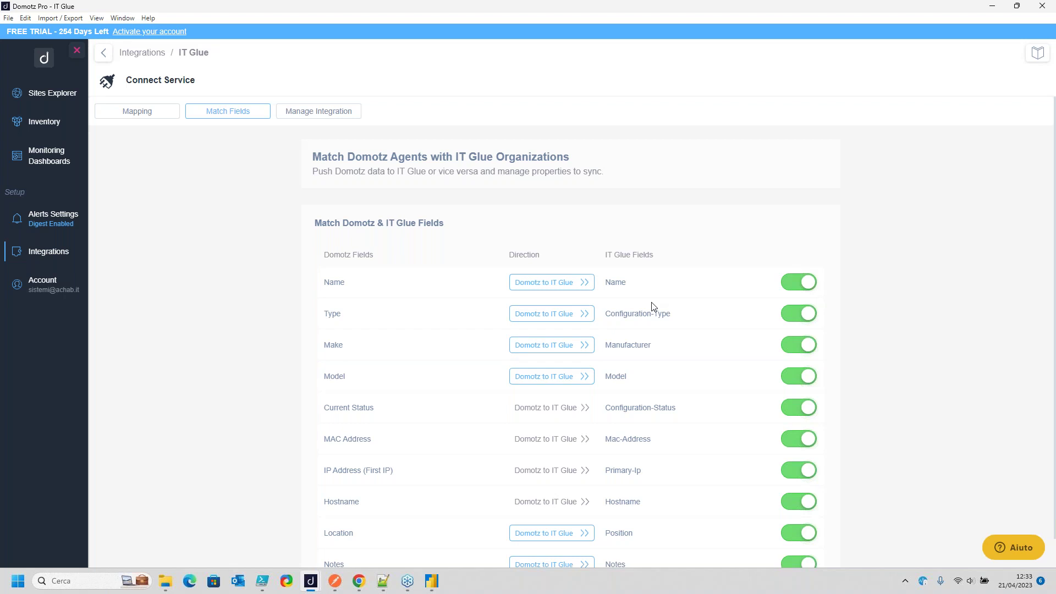
{"action": "left_click", "coordinate": [562, 289]}
{"action": "scroll", "coordinate": [551, 297], "scroll_direction": "down", "scroll_amount": 1}
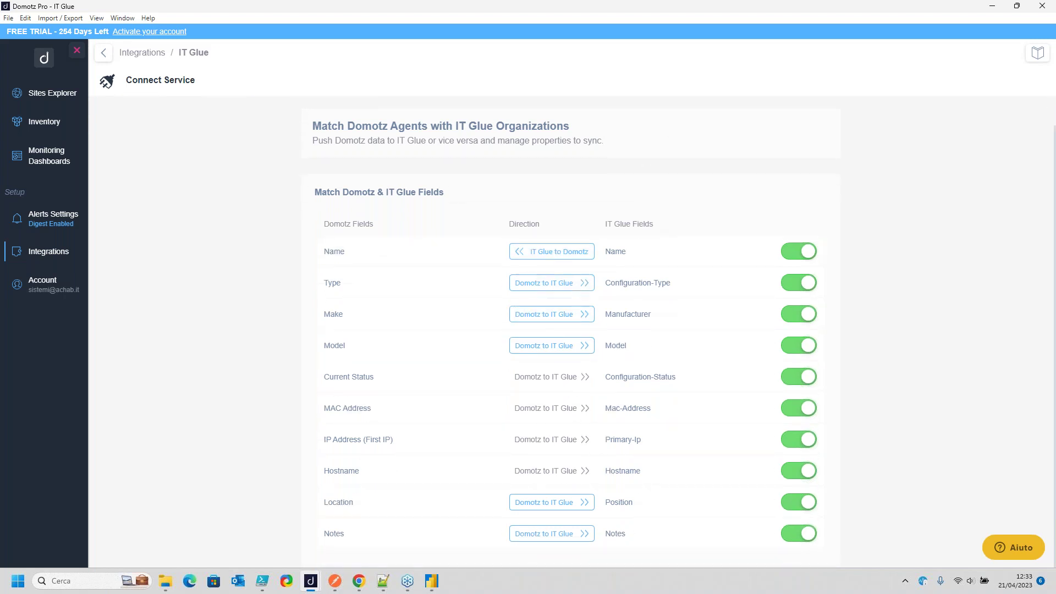
Switch to Postman and examine the Domotz Public API requests in the collection's run order, including their full descriptions
{"action": "left_click", "coordinate": [335, 580]}
{"action": "scroll", "coordinate": [593, 170], "scroll_direction": "up", "scroll_amount": 7}
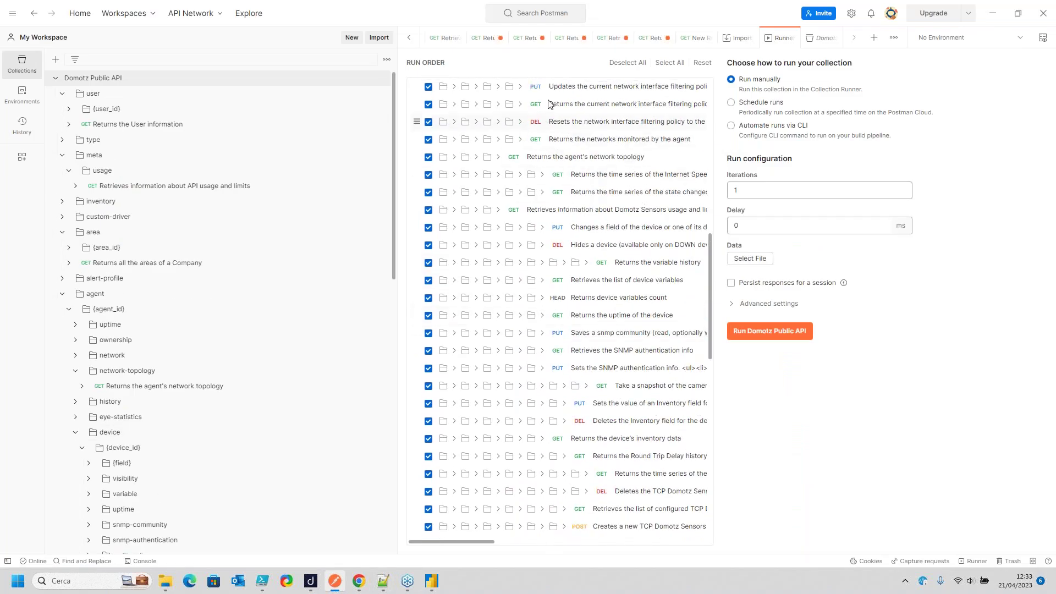
{"action": "scroll", "coordinate": [545, 114], "scroll_direction": "up", "scroll_amount": 1}
{"action": "scroll", "coordinate": [545, 114], "scroll_direction": "up", "scroll_amount": 1}
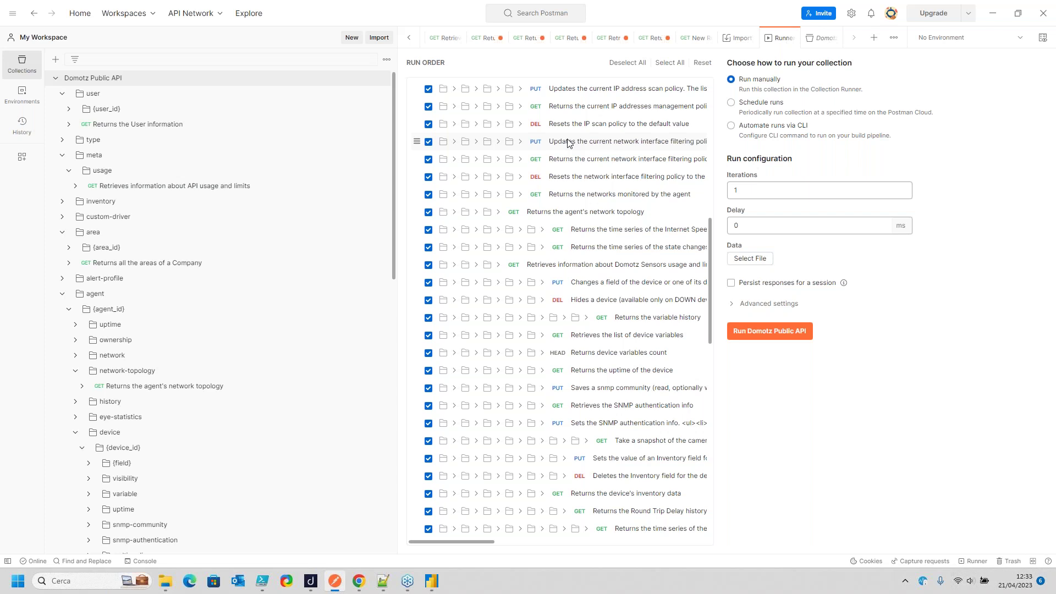
{"action": "scroll", "coordinate": [594, 286], "scroll_direction": "down", "scroll_amount": 5}
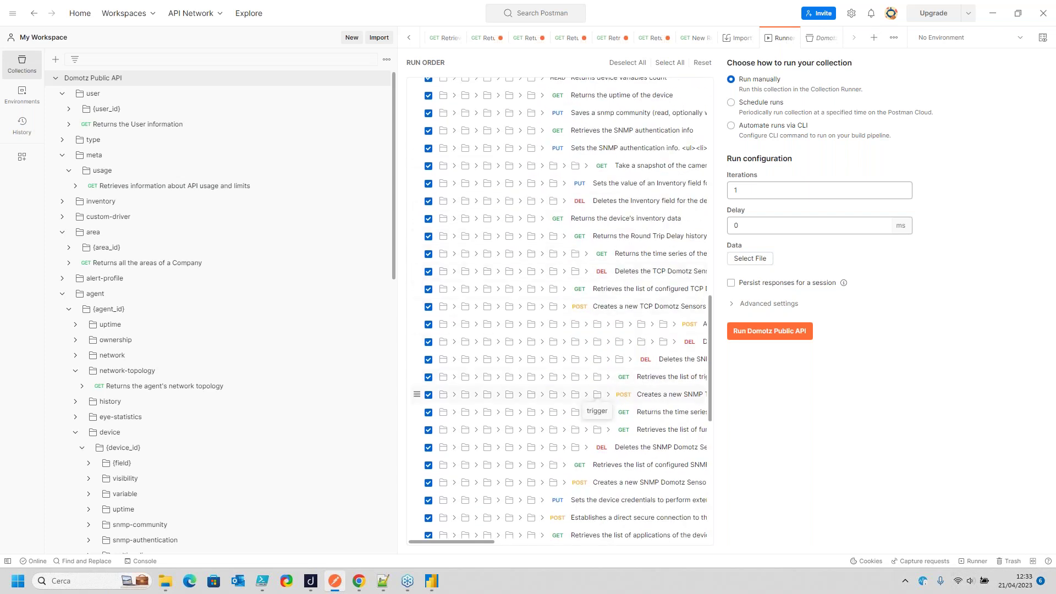
{"action": "scroll", "coordinate": [597, 398], "scroll_direction": "down", "scroll_amount": 2}
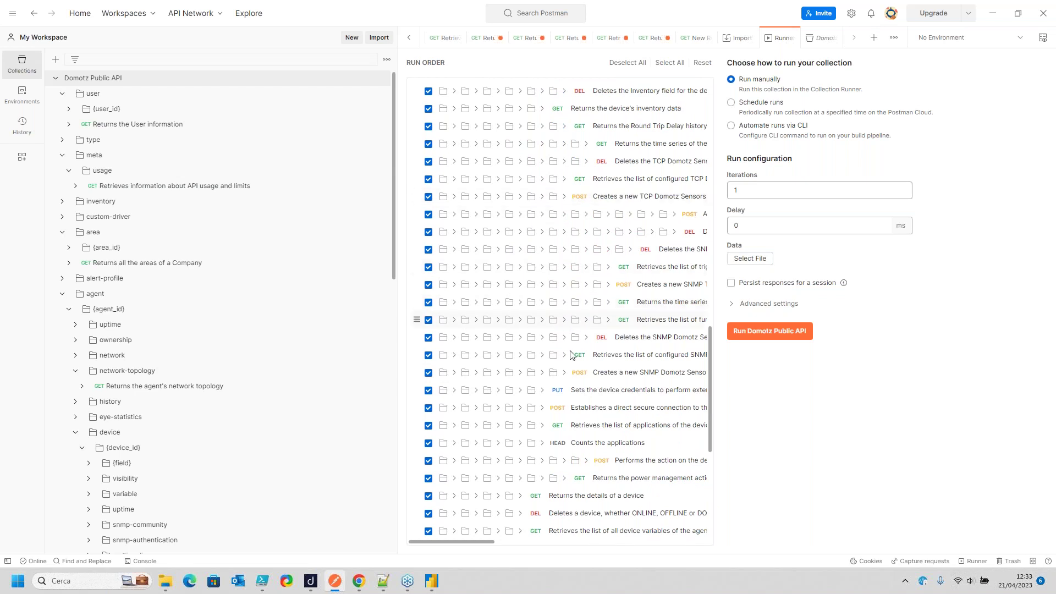
{"action": "scroll", "coordinate": [584, 399], "scroll_direction": "down", "scroll_amount": 2}
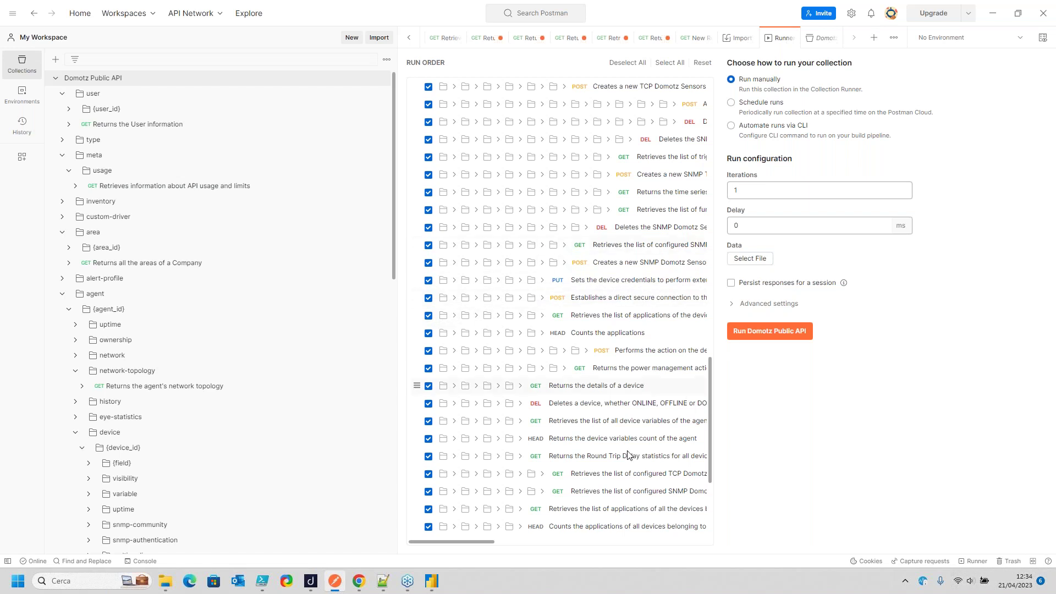
{"action": "left_click_drag", "start_coordinate": [484, 545], "coordinate": [502, 517]}
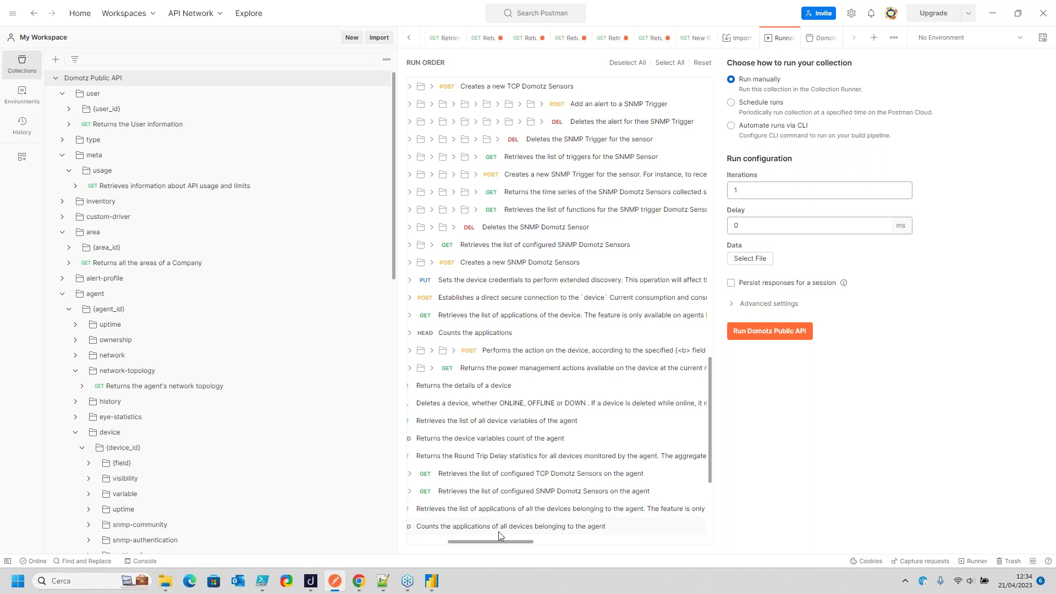
{"action": "left_click_drag", "start_coordinate": [484, 543], "coordinate": [448, 545]}
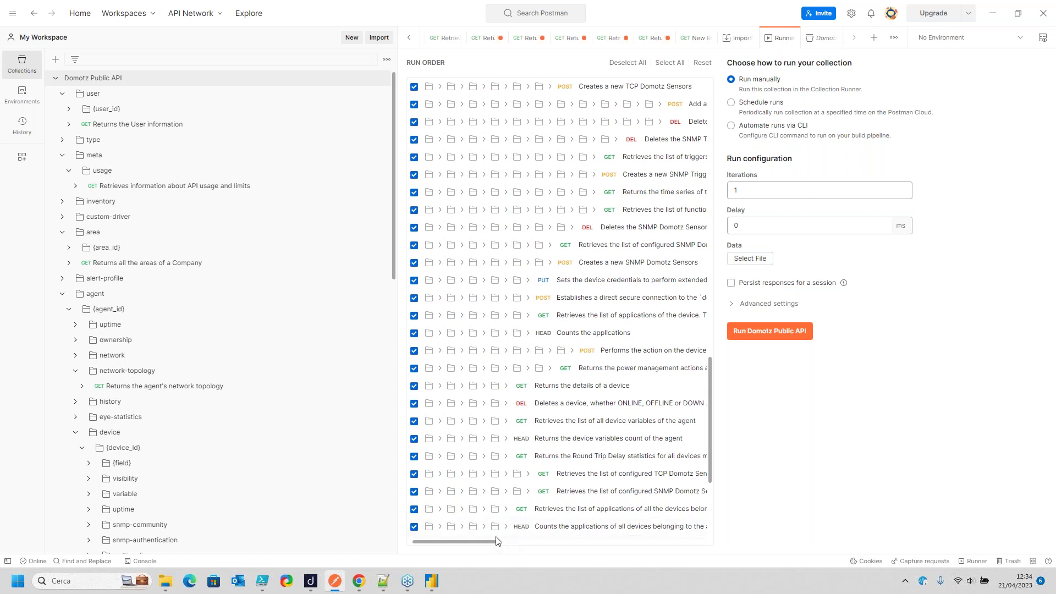
{"action": "left_click_drag", "start_coordinate": [487, 543], "coordinate": [592, 546]}
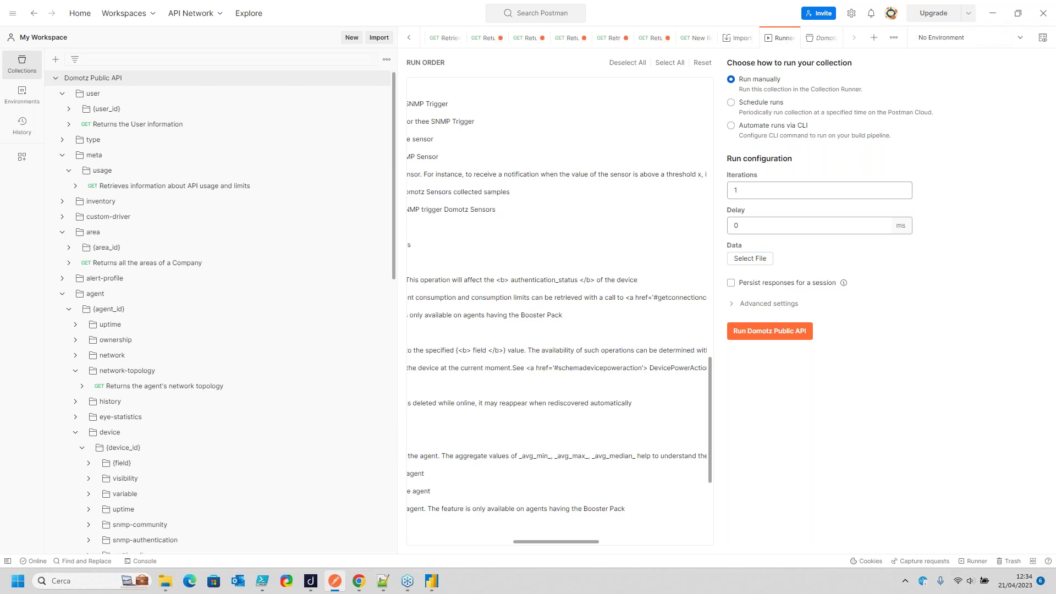
Minimize Postman and the Domotz Pro window to return to the desktop
{"action": "left_click", "coordinate": [993, 13]}
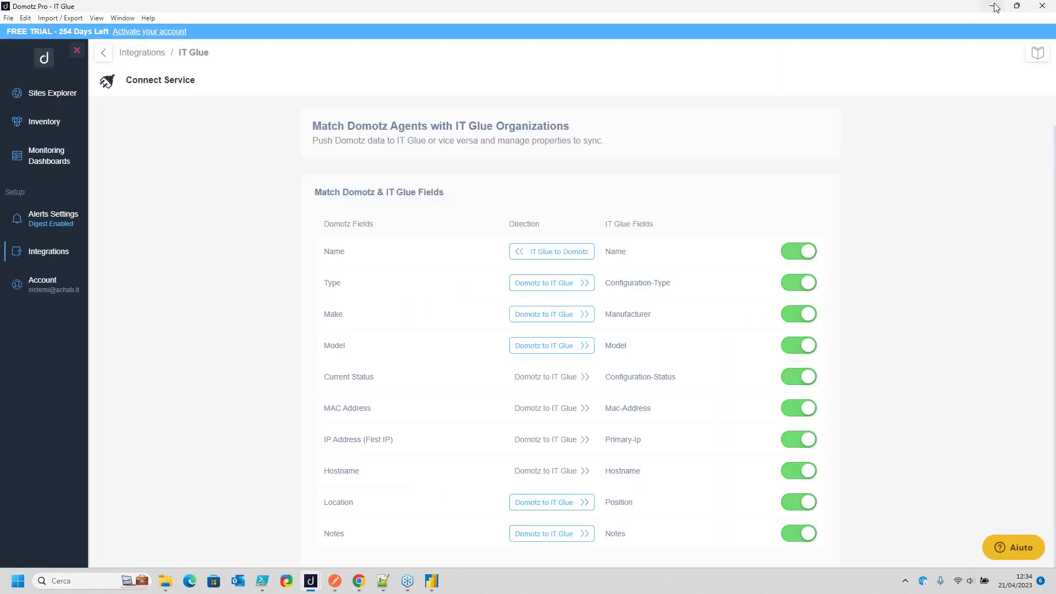
{"action": "left_click", "coordinate": [994, 6]}
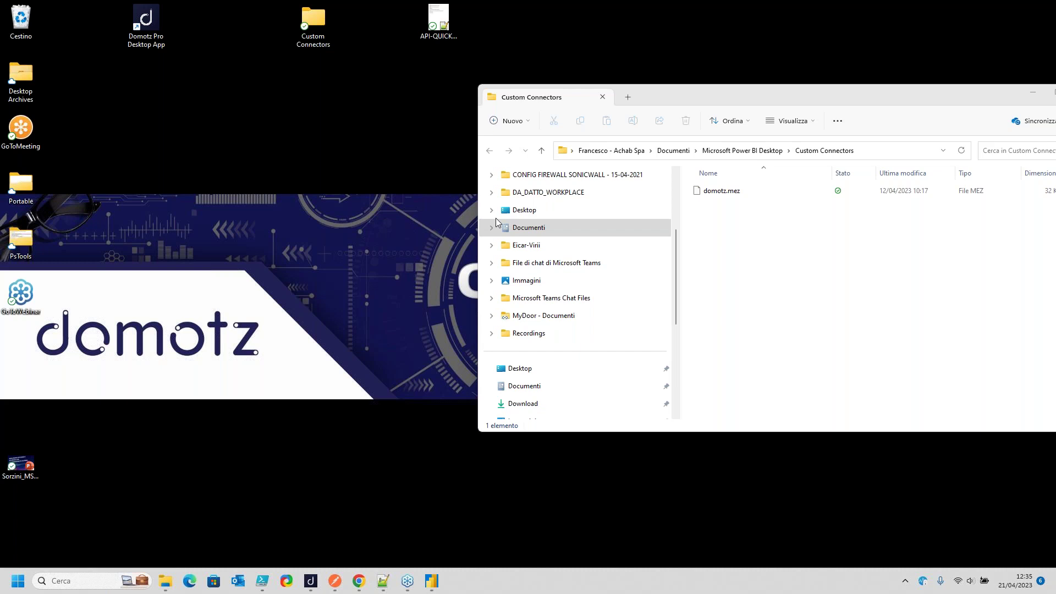
{"action": "key", "text": "XF86MonBrightnessUp"}
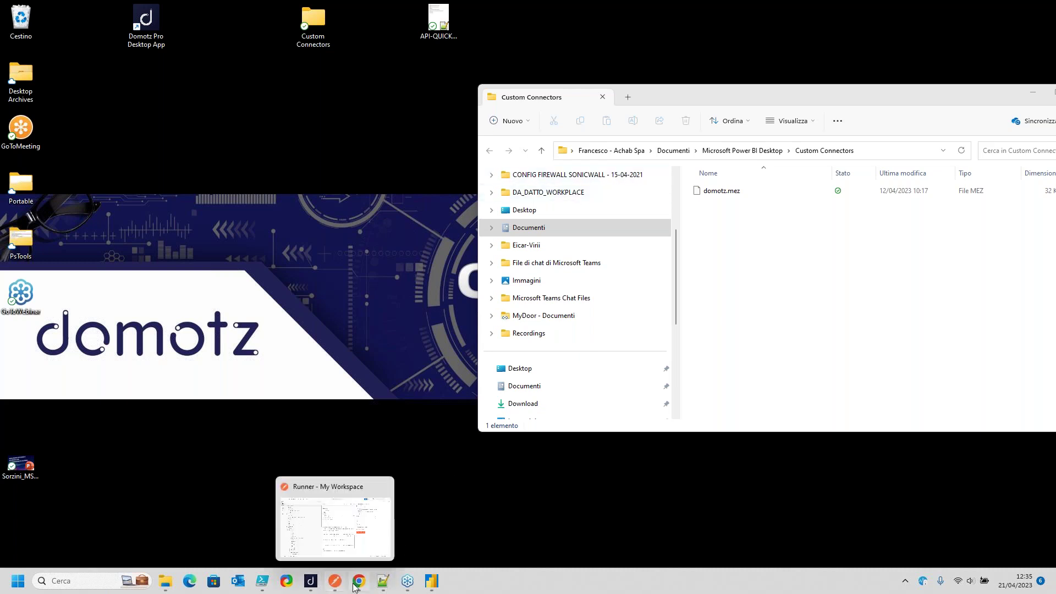
Go through the open Domotz Pro windows and bring the portal's API Keys settings page to the front
{"action": "mouse_move", "coordinate": [311, 580]}
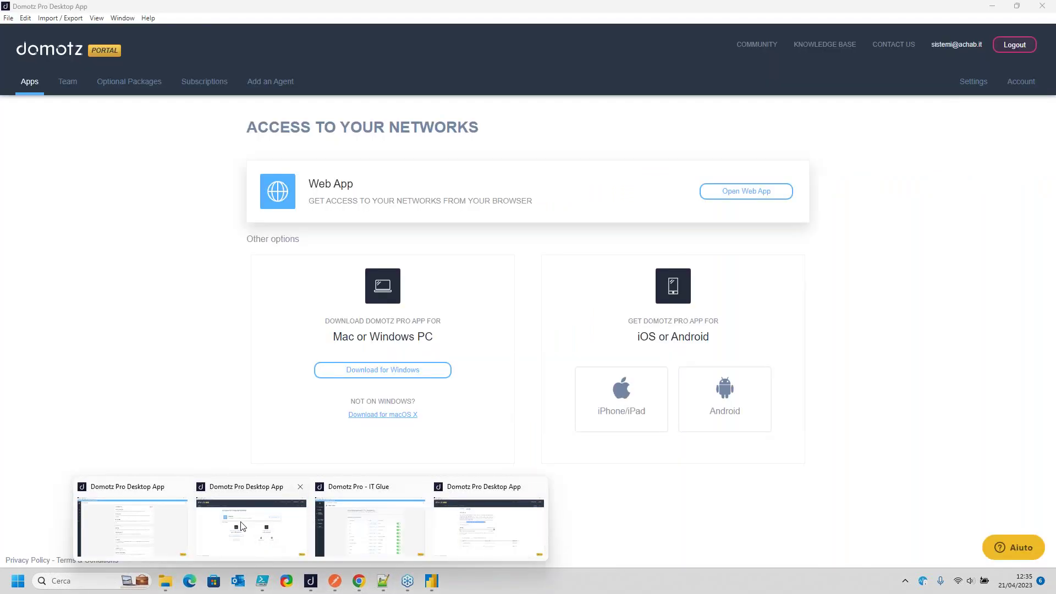
{"action": "left_click", "coordinate": [270, 539]}
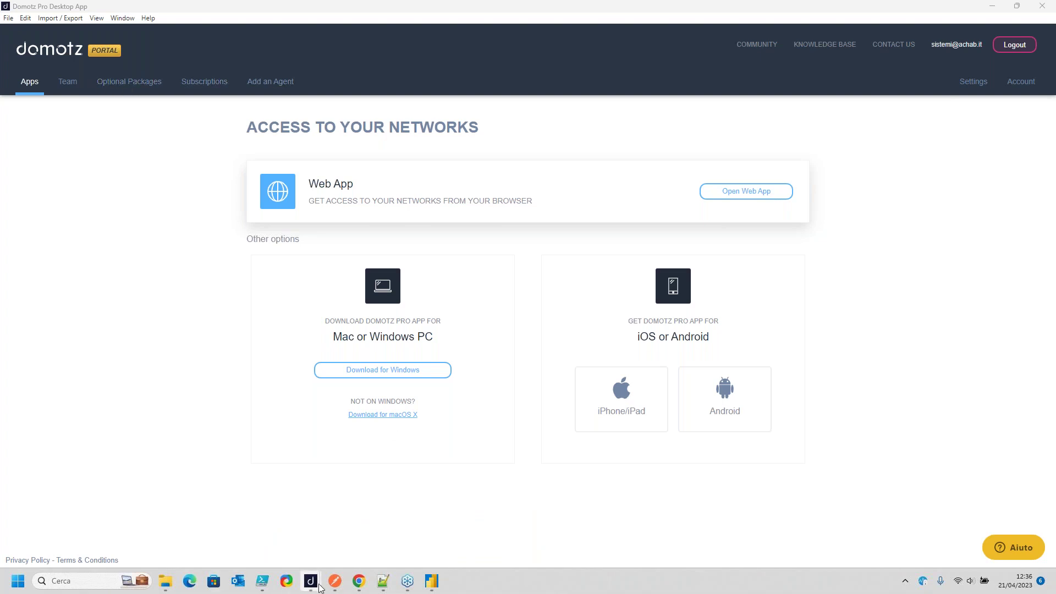
{"action": "mouse_move", "coordinate": [312, 581]}
{"action": "left_click", "coordinate": [350, 531]}
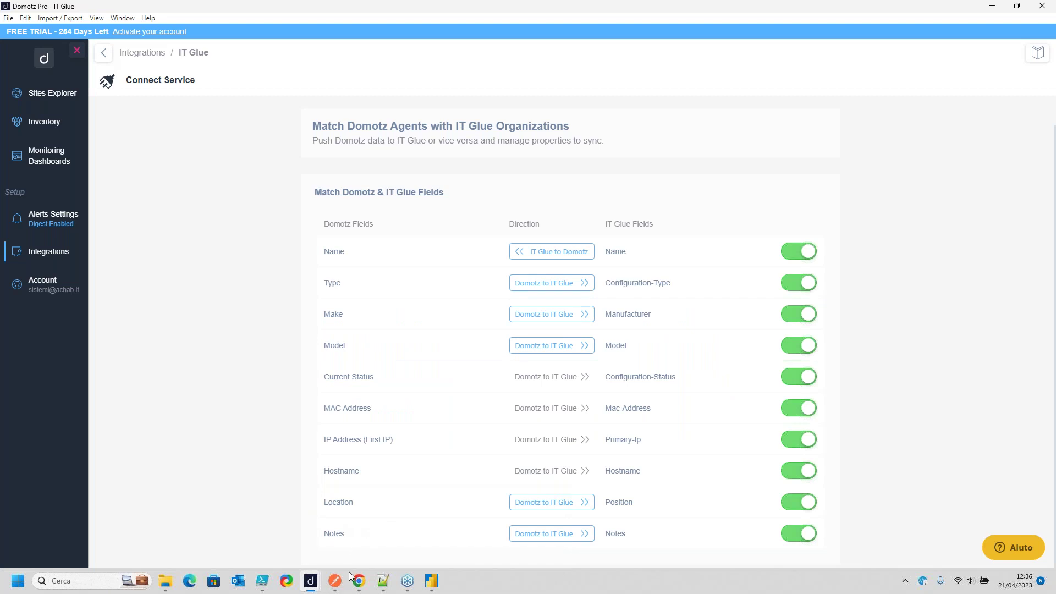
{"action": "mouse_move", "coordinate": [315, 578]}
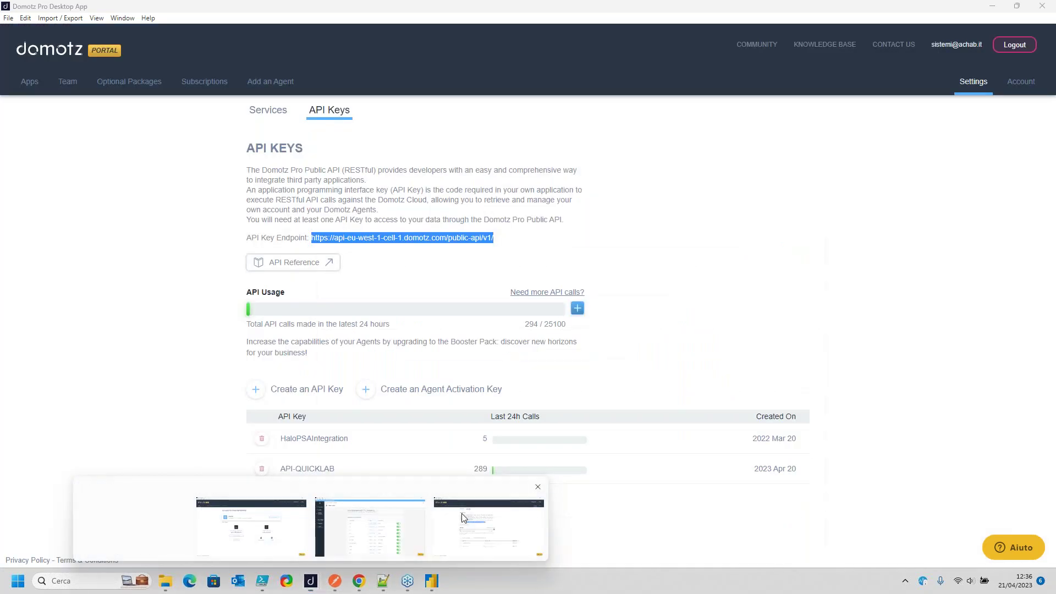
{"action": "left_click", "coordinate": [461, 513]}
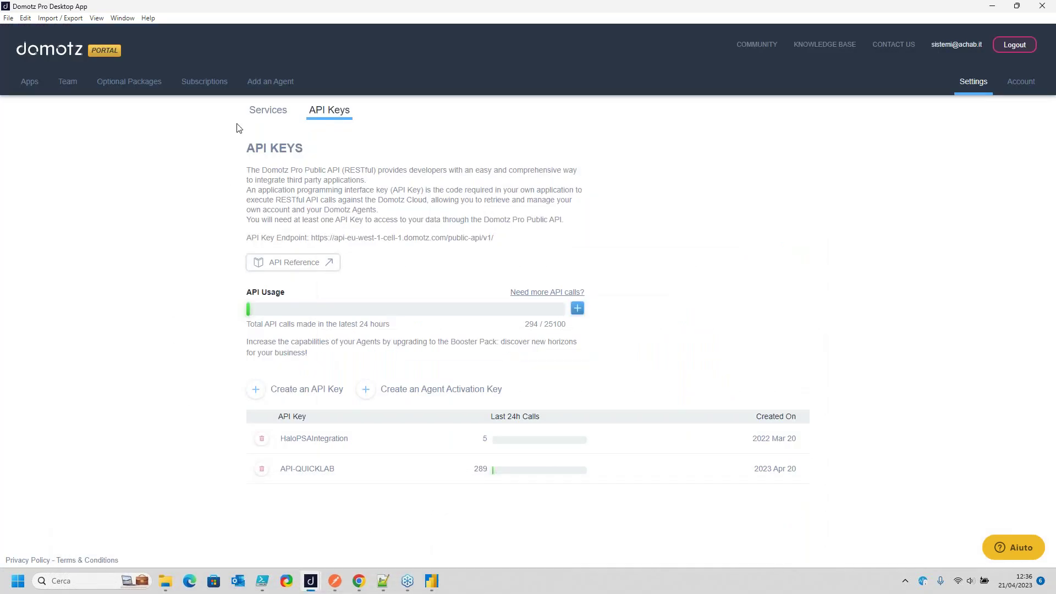
View the agents' subscriptions in the Domotz portal and close that portal window
{"action": "left_click", "coordinate": [269, 113]}
{"action": "left_click", "coordinate": [204, 83]}
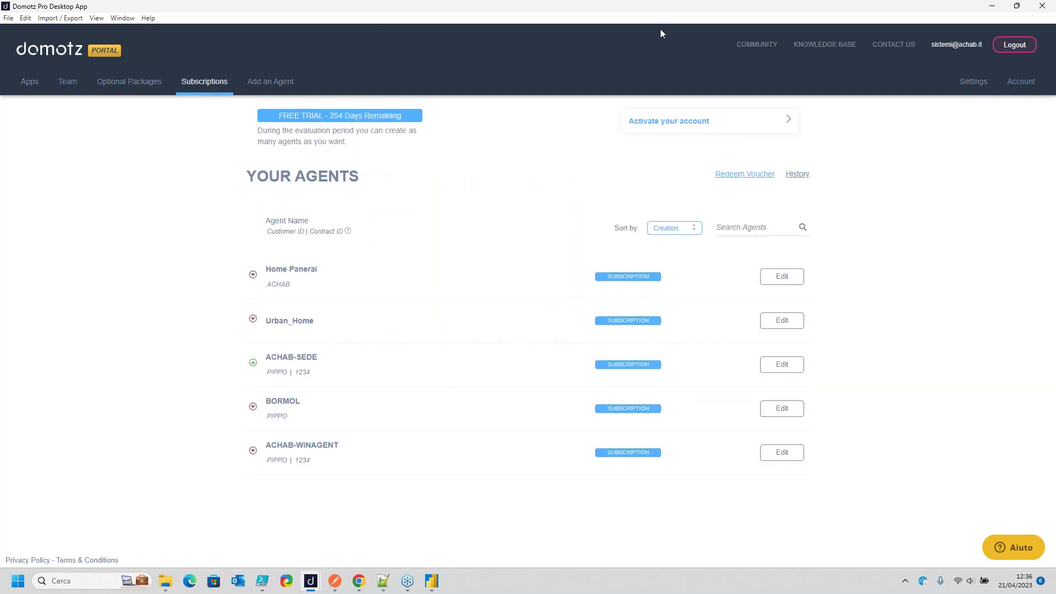
{"action": "left_click", "coordinate": [1042, 6]}
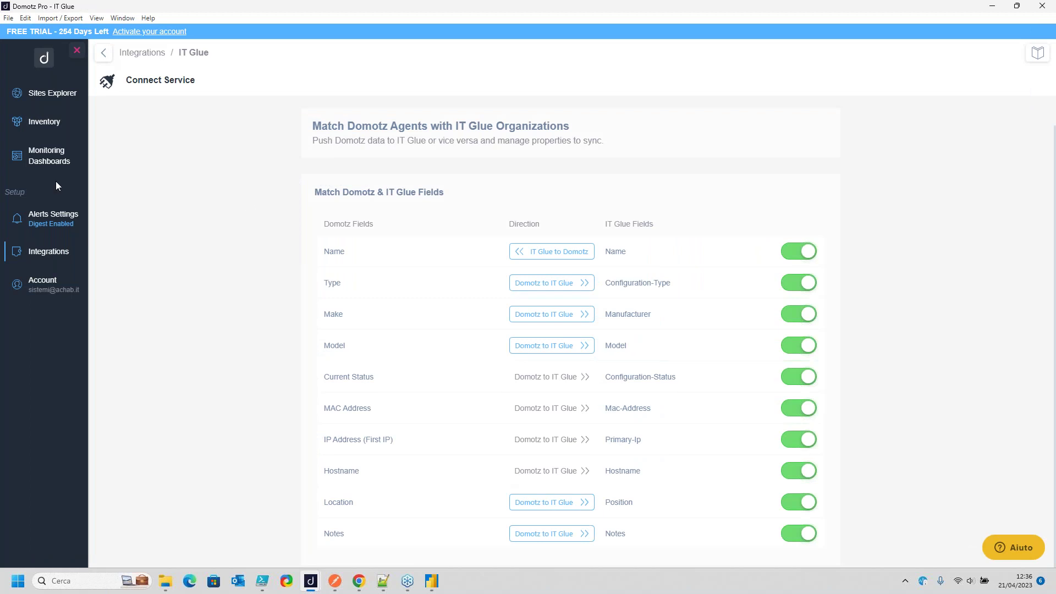
Return to the Integrations overview and browse the software integrations from the documentation platforms and ticketing systems to messaging and productivity
{"action": "left_click", "coordinate": [48, 251]}
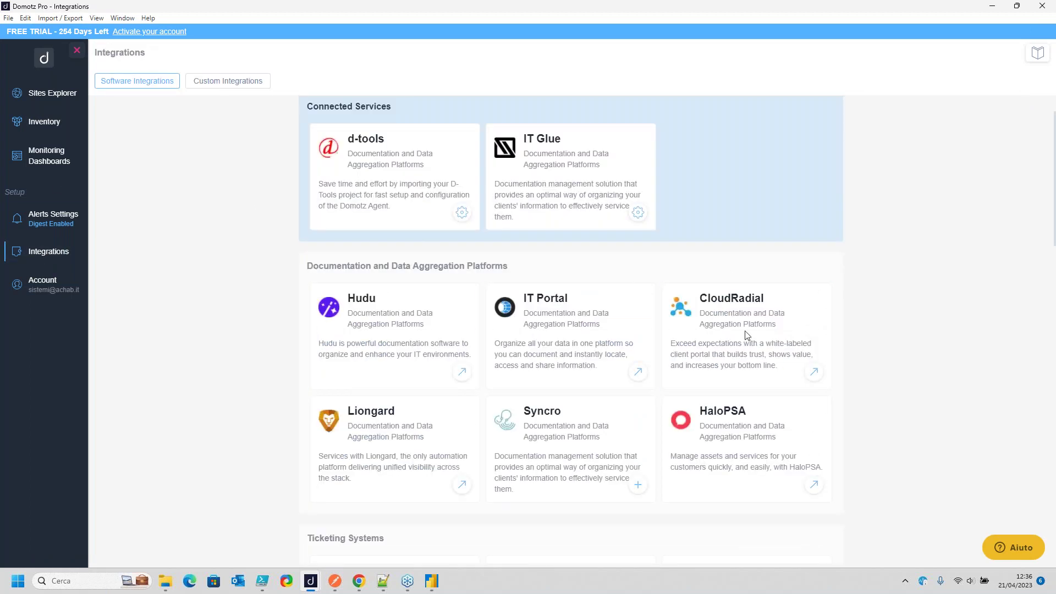
{"action": "scroll", "coordinate": [406, 448], "scroll_direction": "down", "scroll_amount": 3}
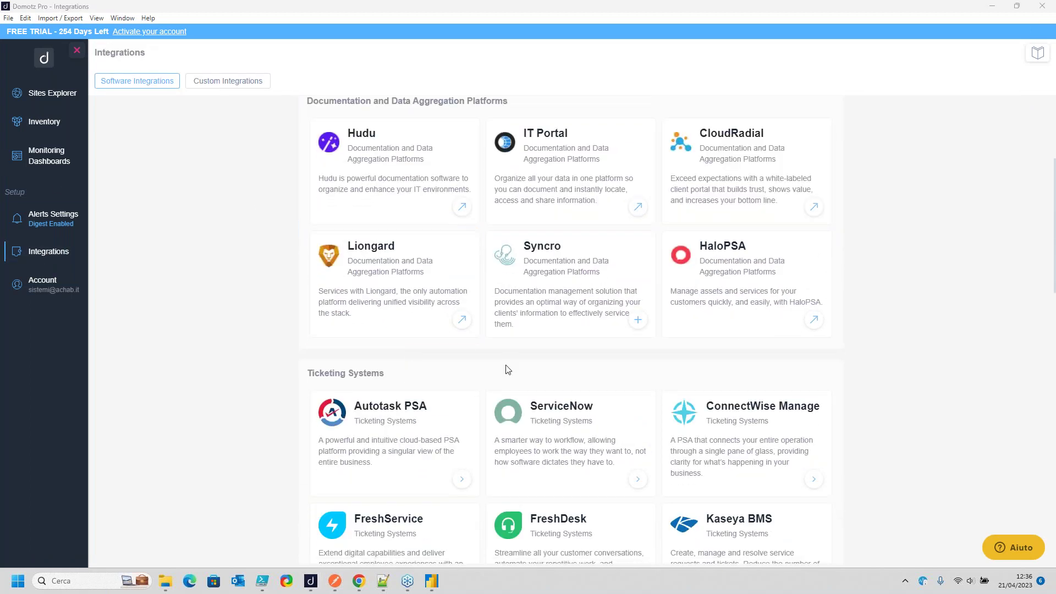
{"action": "scroll", "coordinate": [579, 338], "scroll_direction": "down", "scroll_amount": 1}
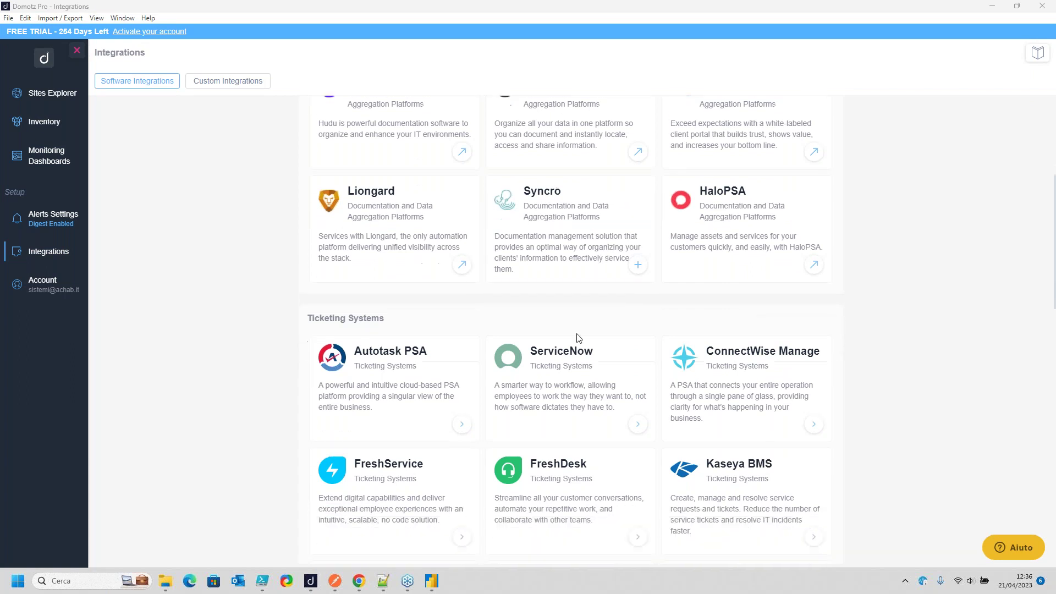
{"action": "scroll", "coordinate": [579, 338], "scroll_direction": "down", "scroll_amount": 1}
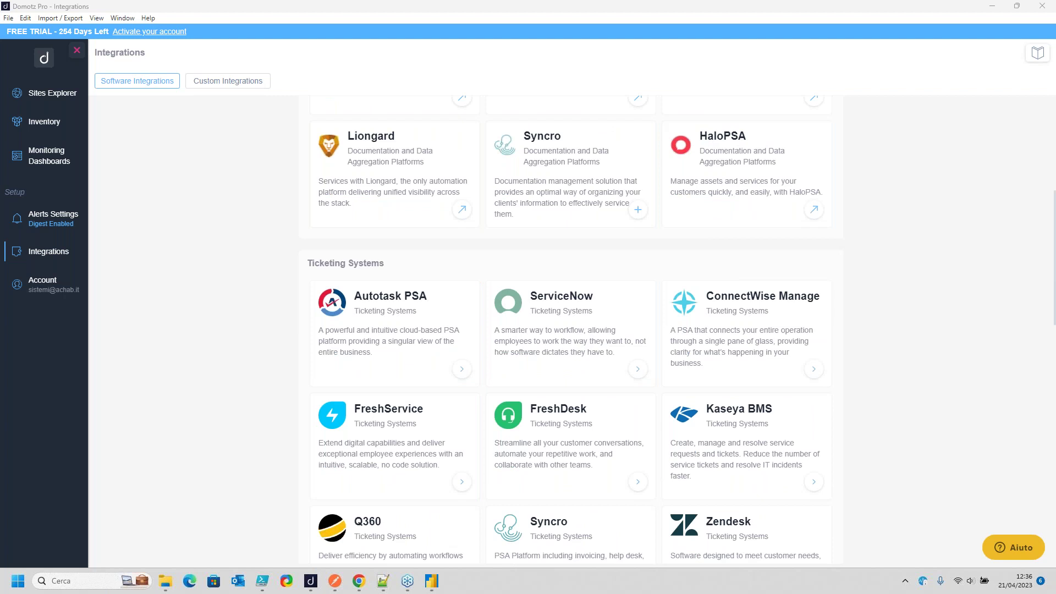
{"action": "scroll", "coordinate": [578, 341], "scroll_direction": "down", "scroll_amount": 9}
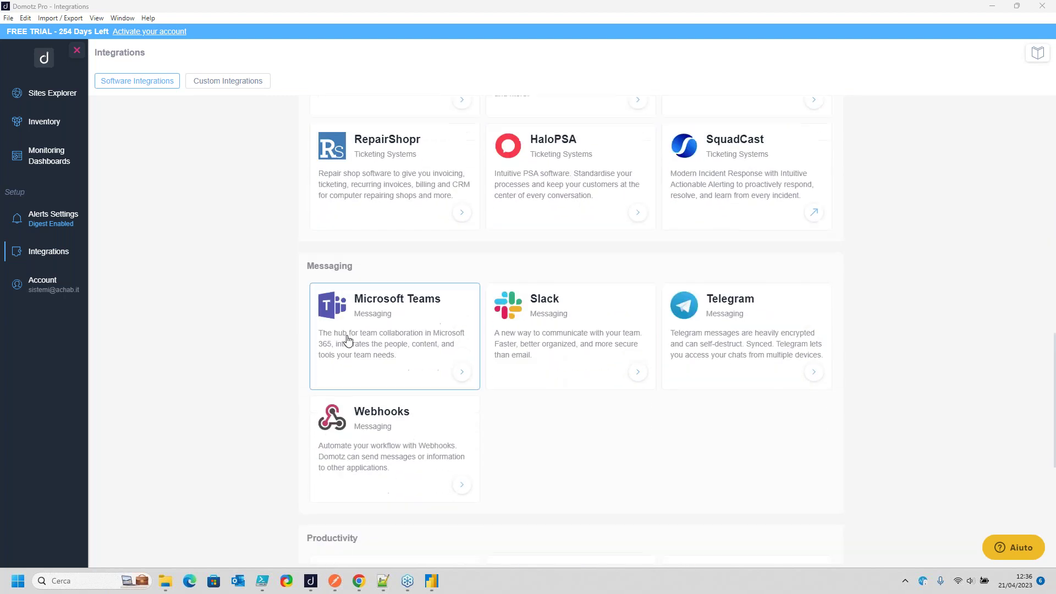
{"action": "scroll", "coordinate": [395, 292], "scroll_direction": "down", "scroll_amount": 2}
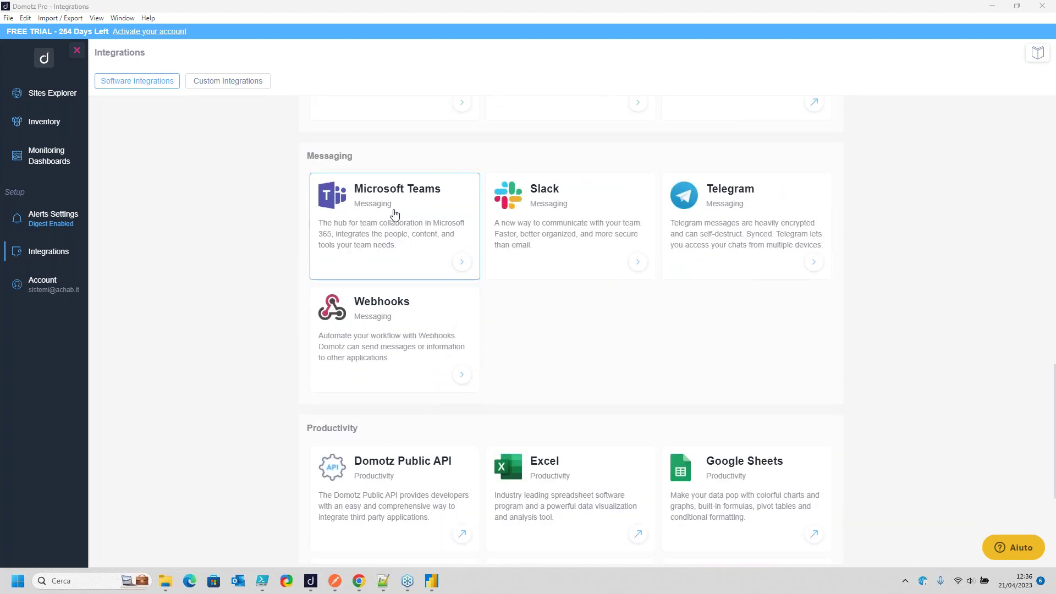
Look at the Microsoft Teams incoming webhook form from the messaging integrations, cancel it, and minimize the Alerts Settings window
{"action": "left_click", "coordinate": [404, 199]}
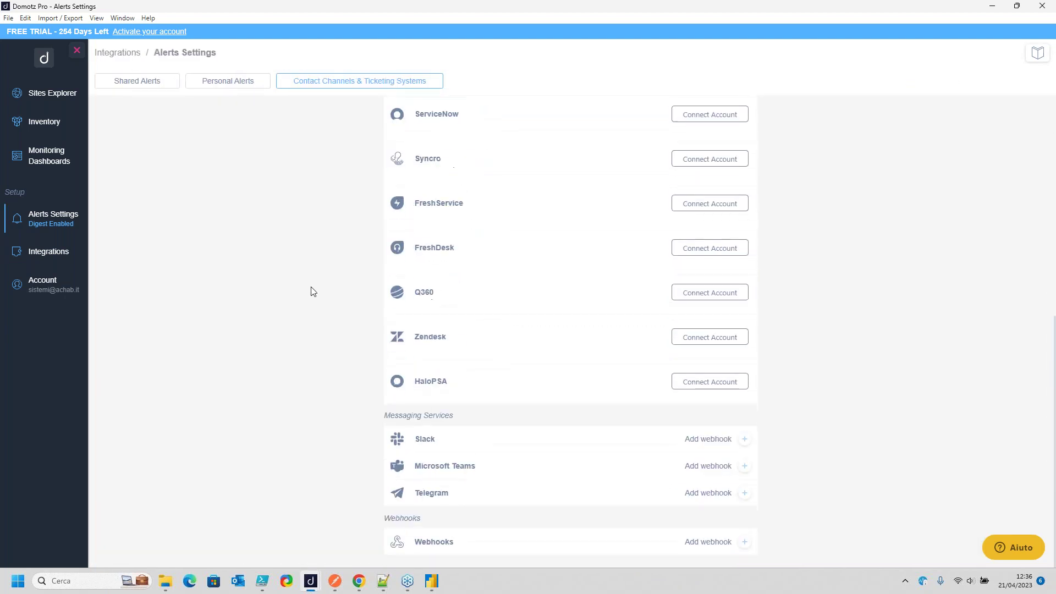
{"action": "left_click", "coordinate": [708, 466]}
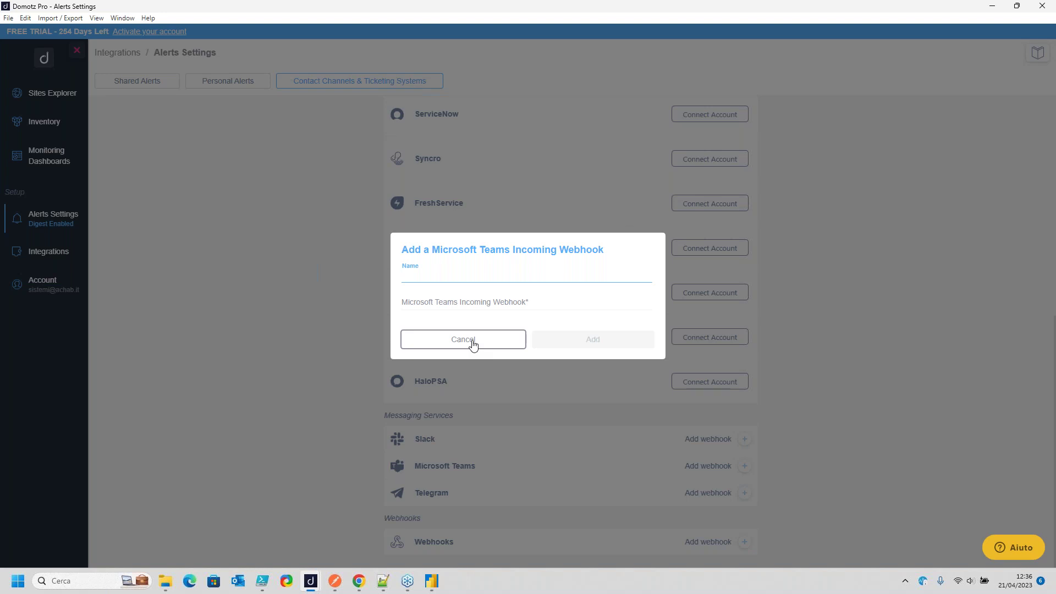
{"action": "left_click_drag", "start_coordinate": [605, 250], "coordinate": [395, 252]}
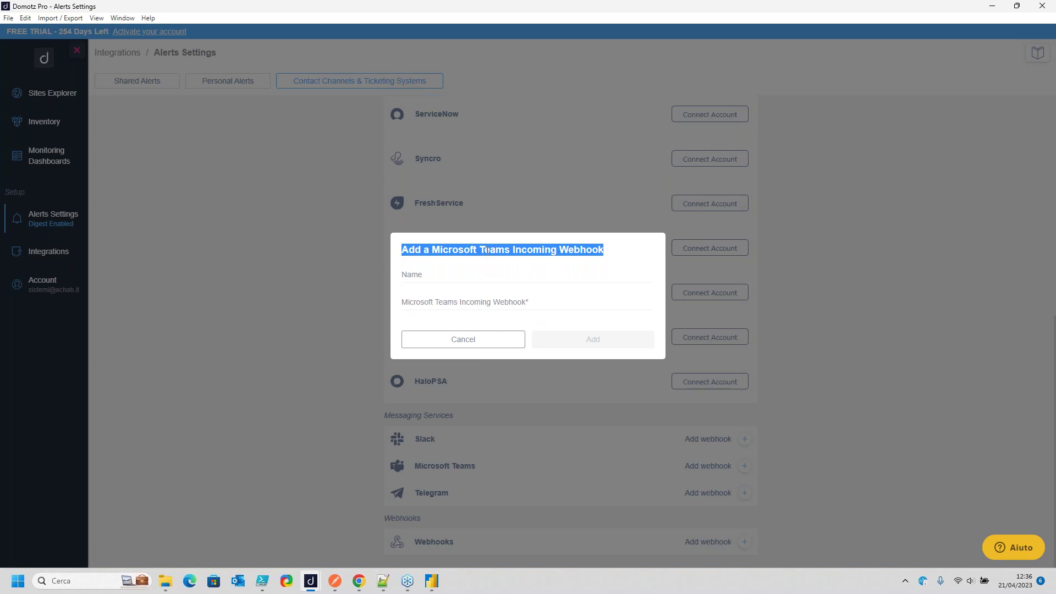
{"action": "left_click", "coordinate": [471, 340]}
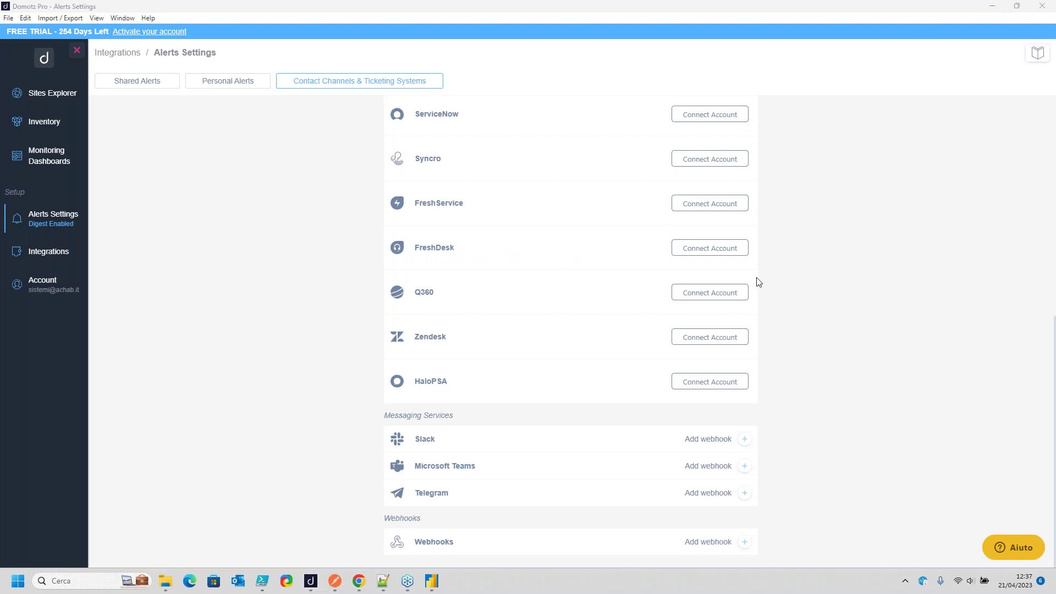
{"action": "left_click", "coordinate": [992, 7]}
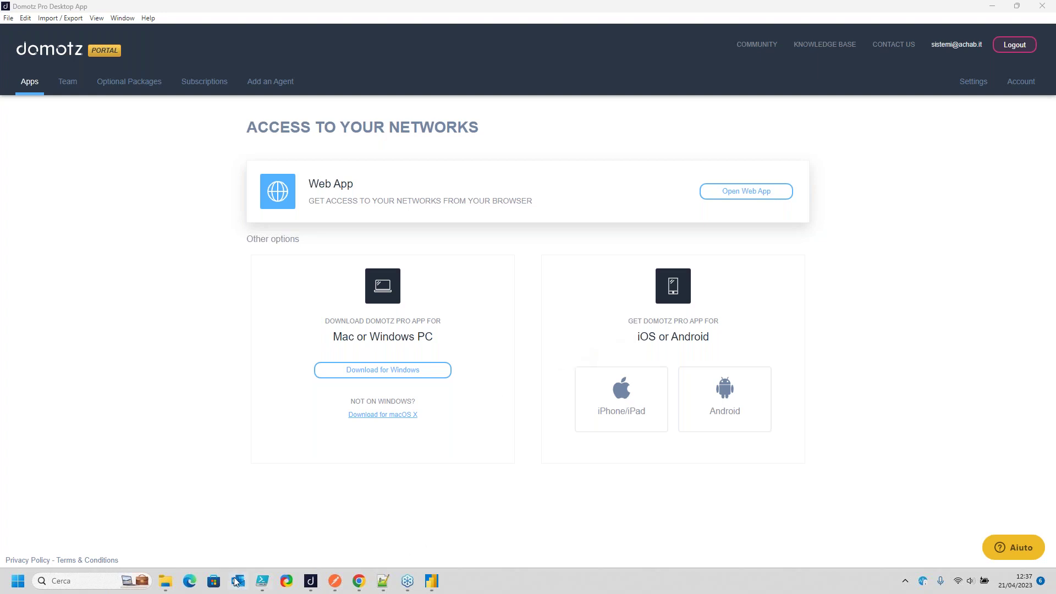
{"action": "mouse_move", "coordinate": [355, 591]}
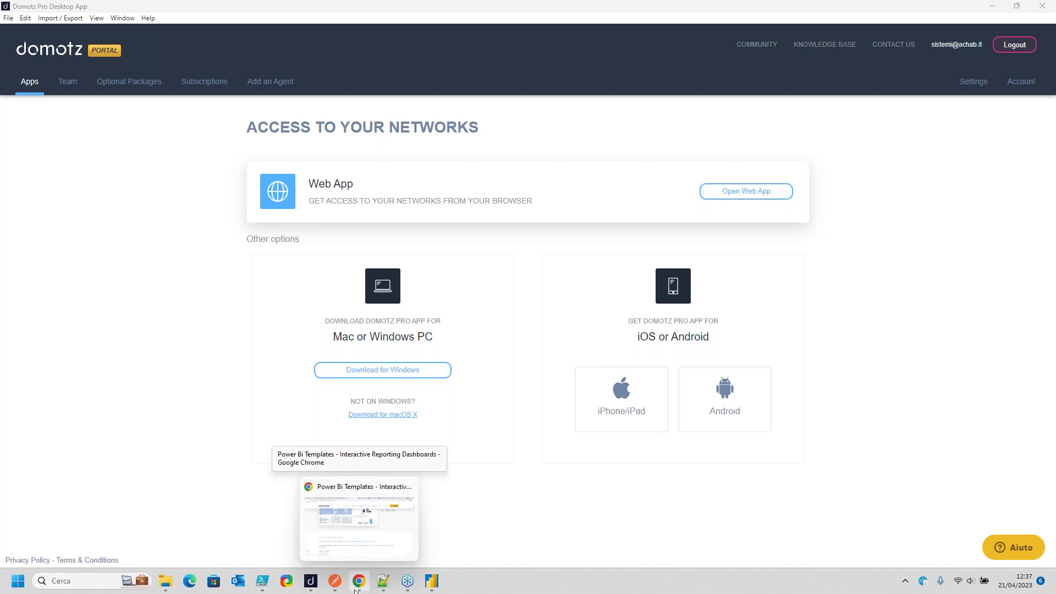
{"action": "left_click", "coordinate": [355, 591]}
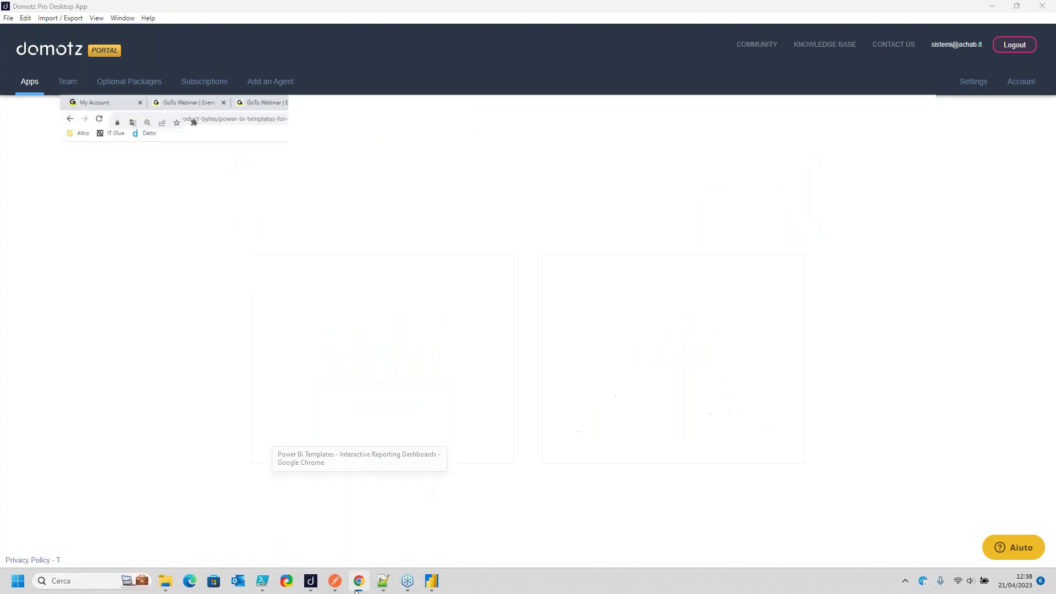
{"action": "left_click", "coordinate": [919, 9]}
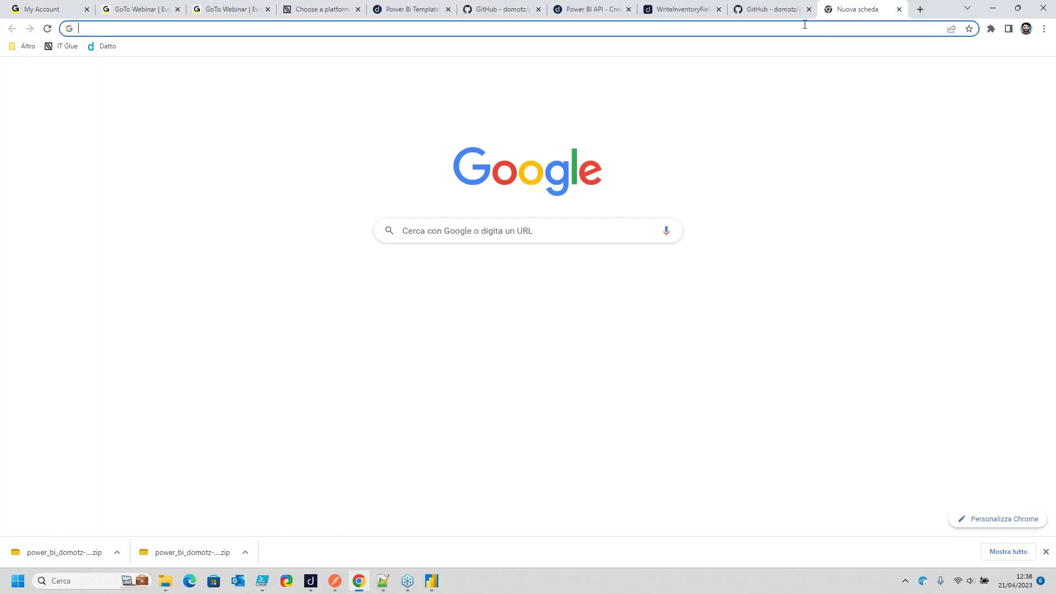
{"action": "left_click", "coordinate": [791, 28]}
{"action": "type", "text": "www.achab.it/arpa"}
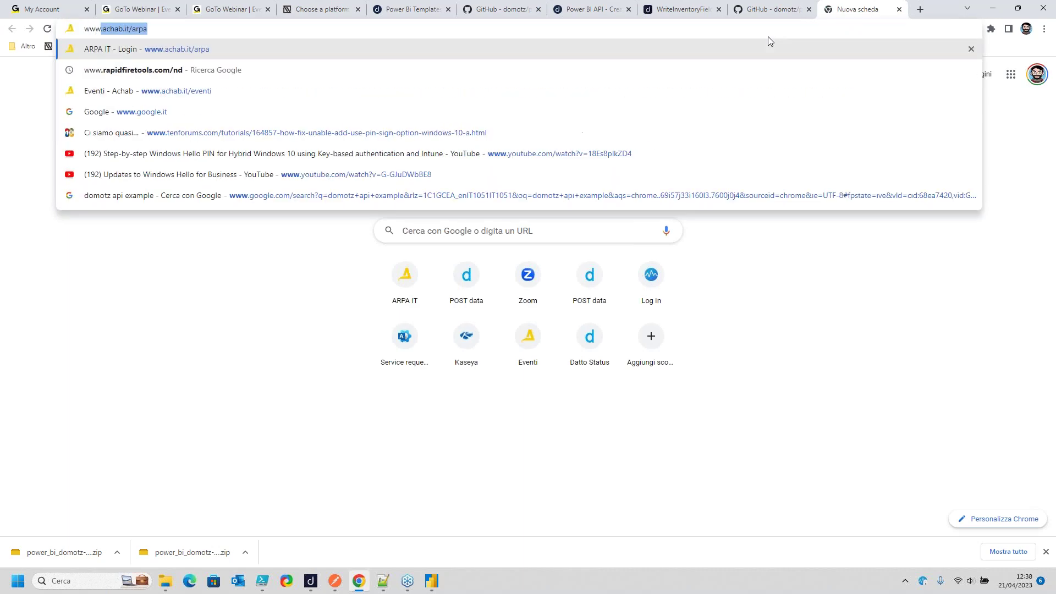
{"action": "key", "text": "BackSpace"}
{"action": "key", "text": "BackSpace"}
{"action": "key", "text": "BackSpace"}
{"action": "key", "text": "BackSpace"}
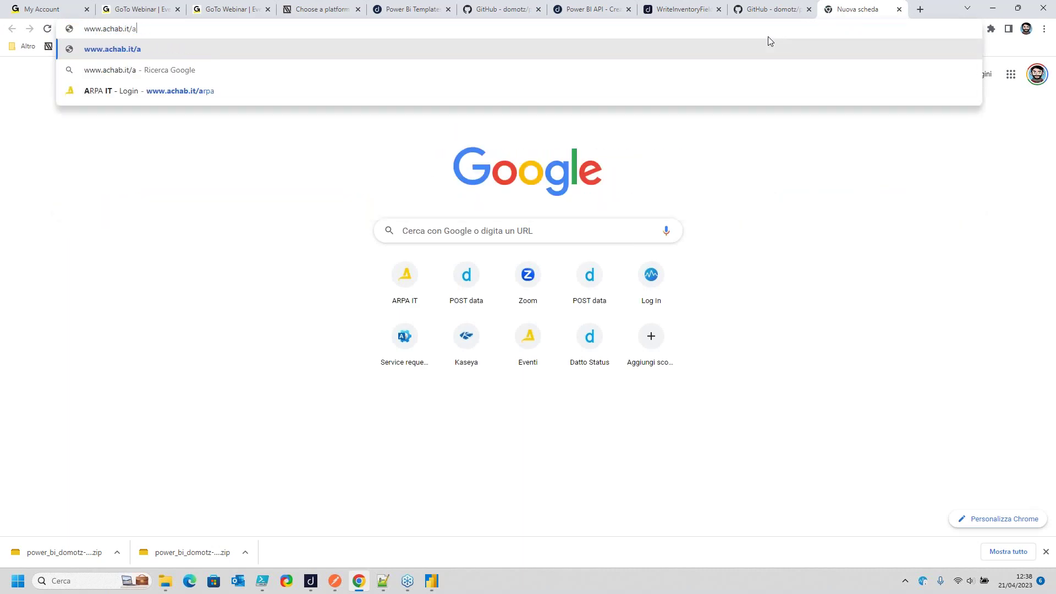
{"action": "type", "text": "p"}
{"action": "key", "text": "BackSpace"}
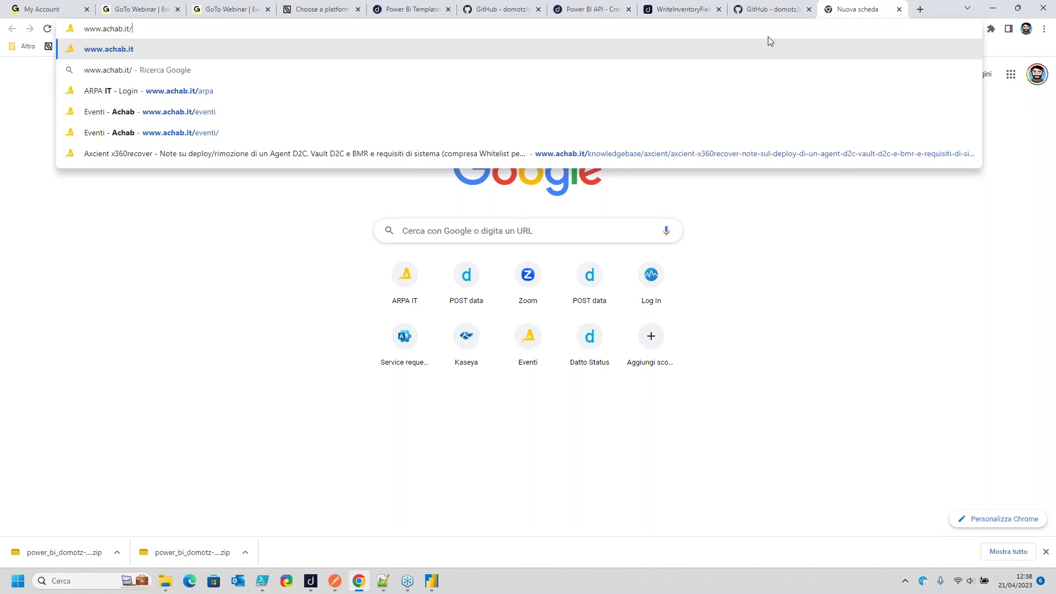
{"action": "type", "text": "eventi"}
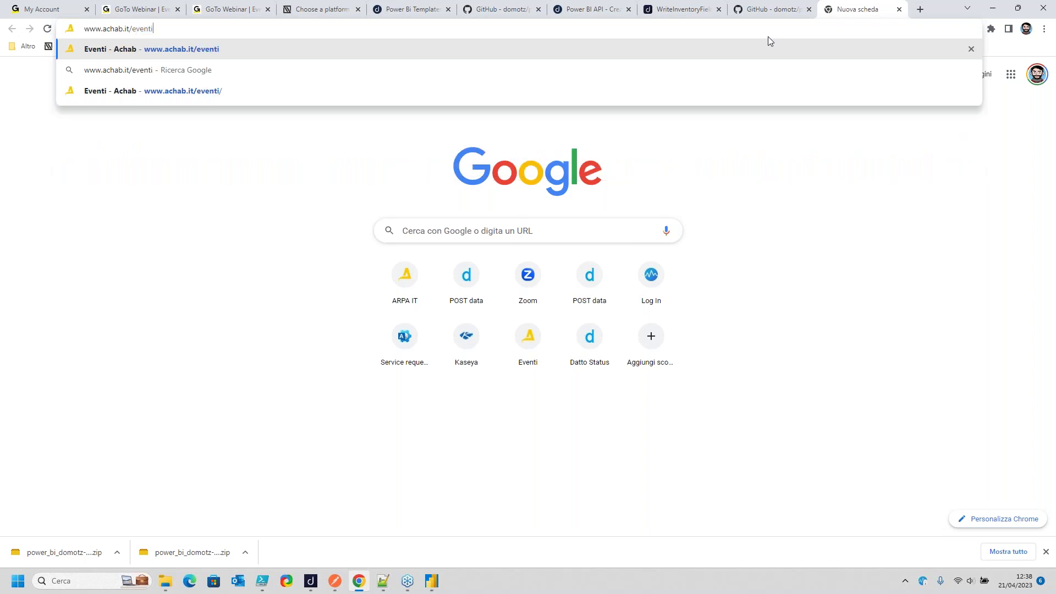
{"action": "key", "text": "Return"}
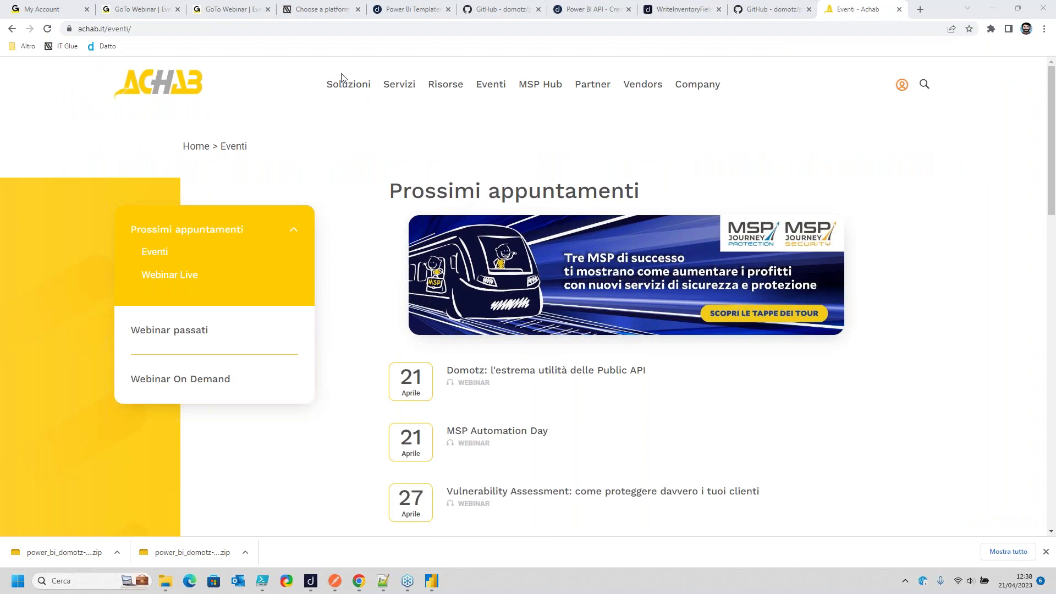
Open the MSP Automation Day webinar from the upcoming events and copy its page address
{"action": "scroll", "coordinate": [495, 379], "scroll_direction": "down", "scroll_amount": 1}
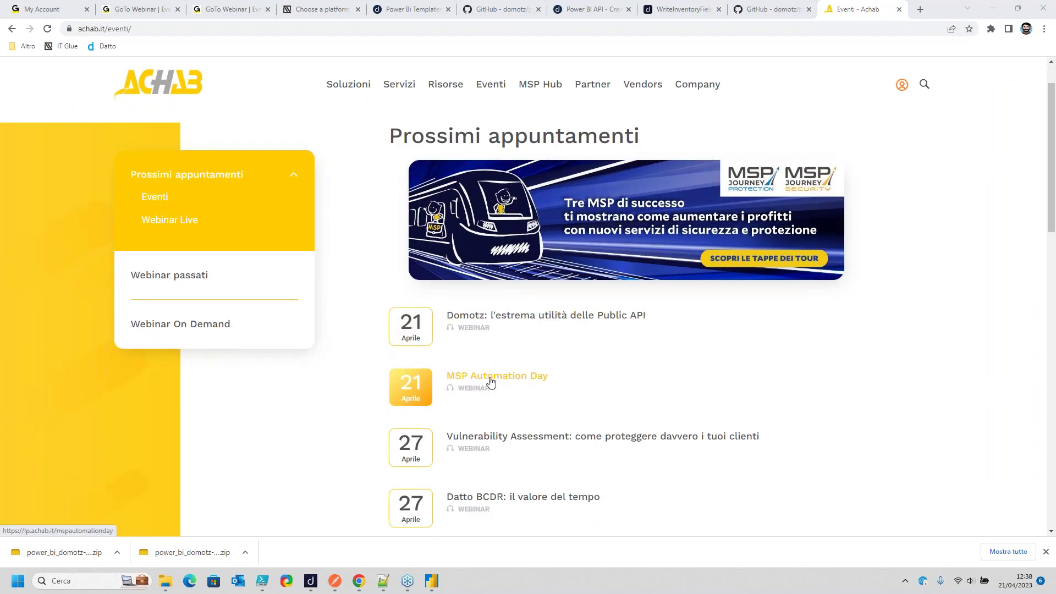
{"action": "left_click", "coordinate": [491, 379]}
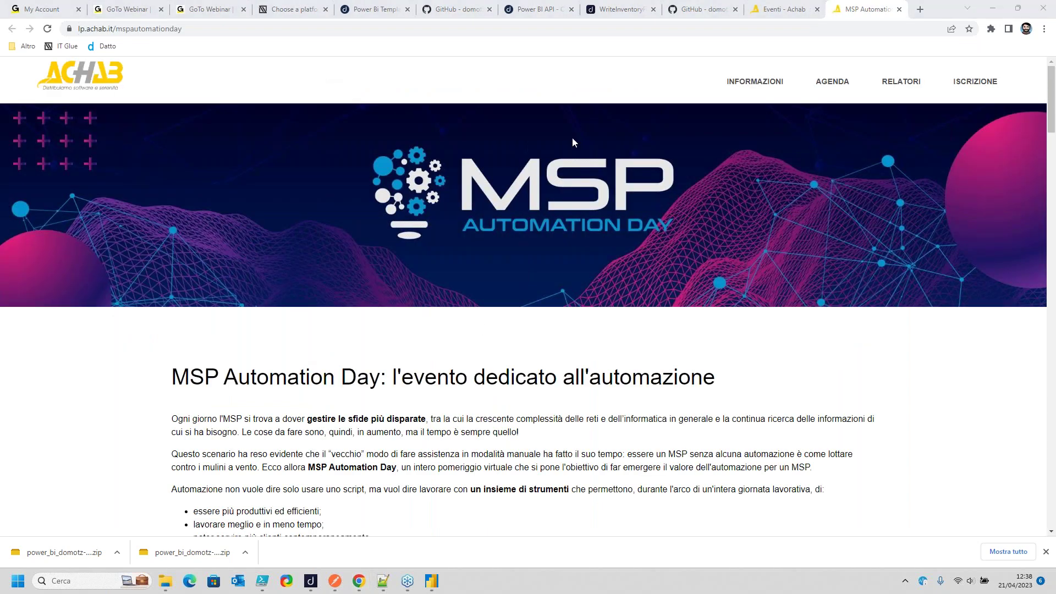
{"action": "left_click", "coordinate": [185, 26]}
{"action": "right_click", "coordinate": [154, 28]}
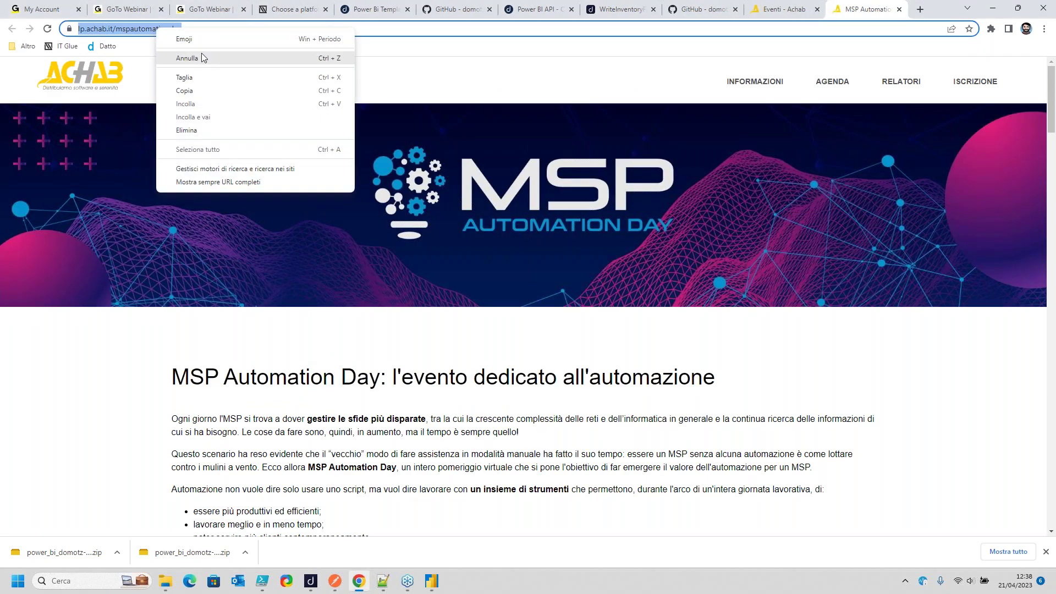
{"action": "left_click", "coordinate": [181, 92]}
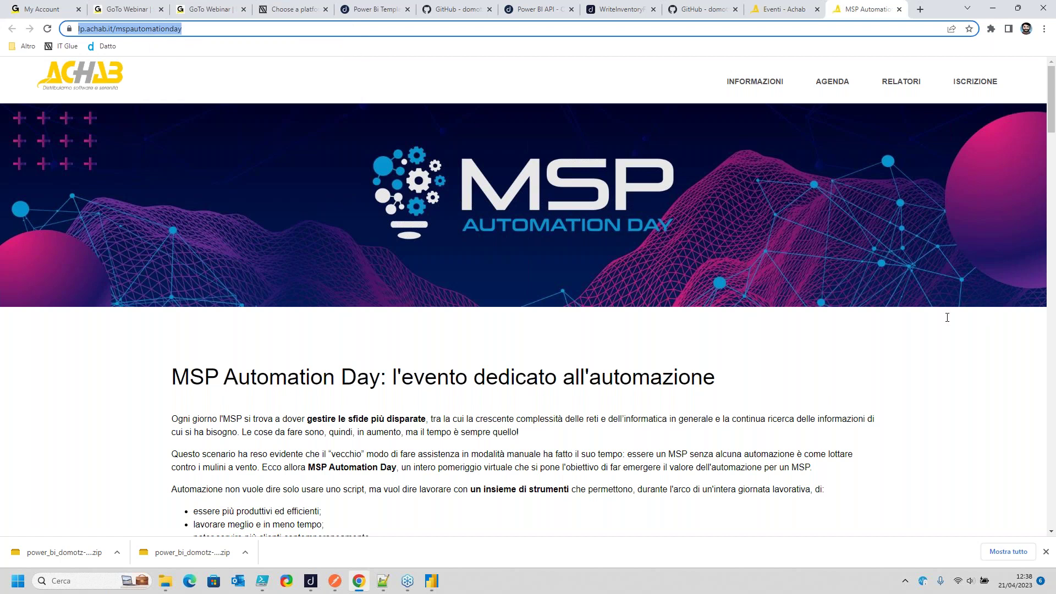
{"action": "key", "text": "alt+Tab"}
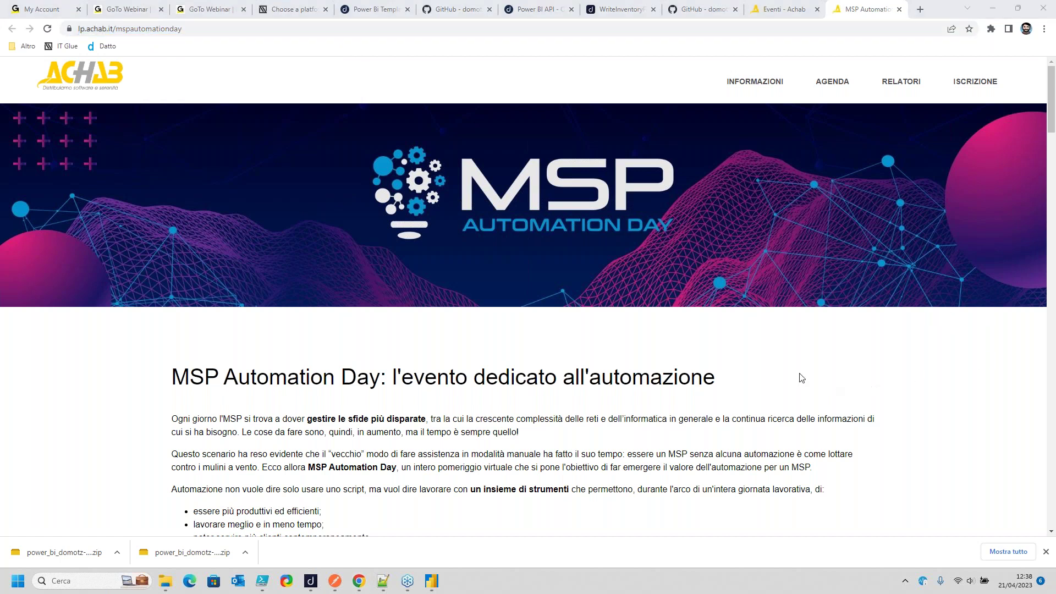
Skim the MSP Automation Day description down to the agenda and return to the start of the page
{"action": "scroll", "coordinate": [303, 429], "scroll_direction": "down", "scroll_amount": 3}
{"action": "scroll", "coordinate": [302, 408], "scroll_direction": "down", "scroll_amount": 5}
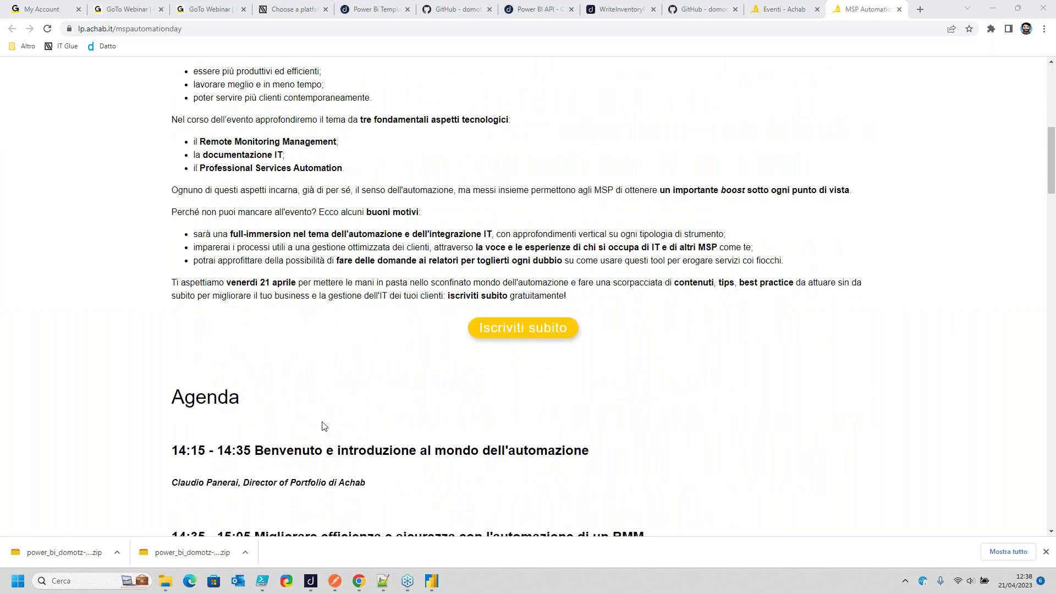
{"action": "scroll", "coordinate": [328, 432], "scroll_direction": "up", "scroll_amount": 8}
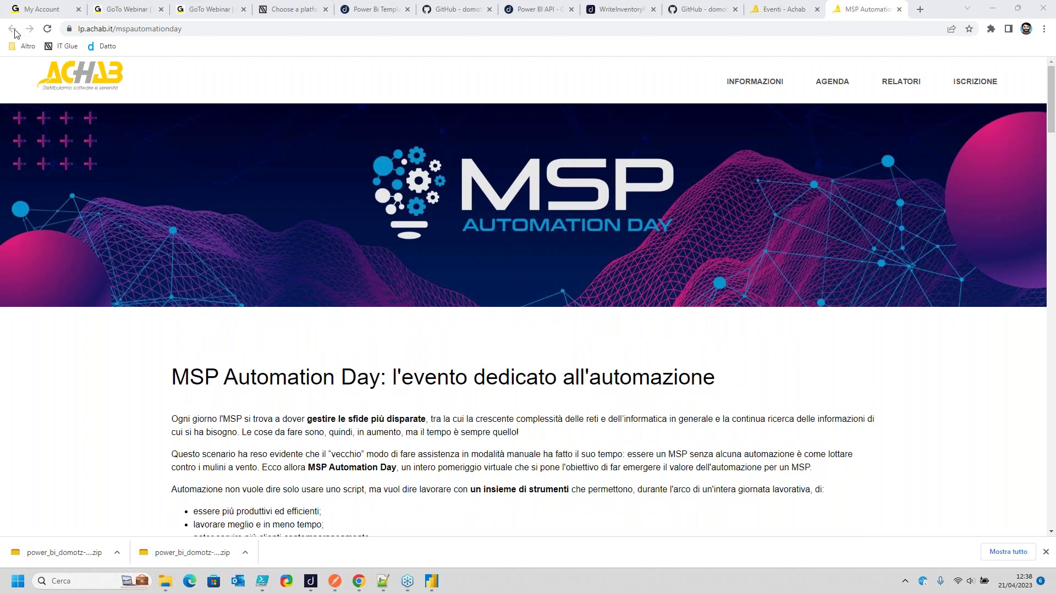